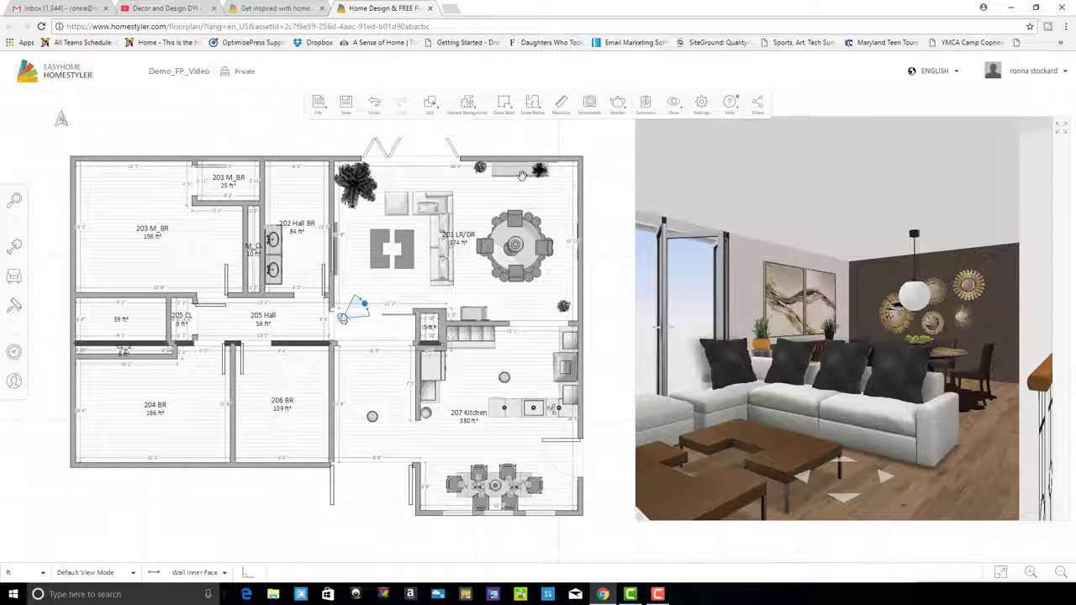
{"action": "left_click", "coordinate": [535, 101]}
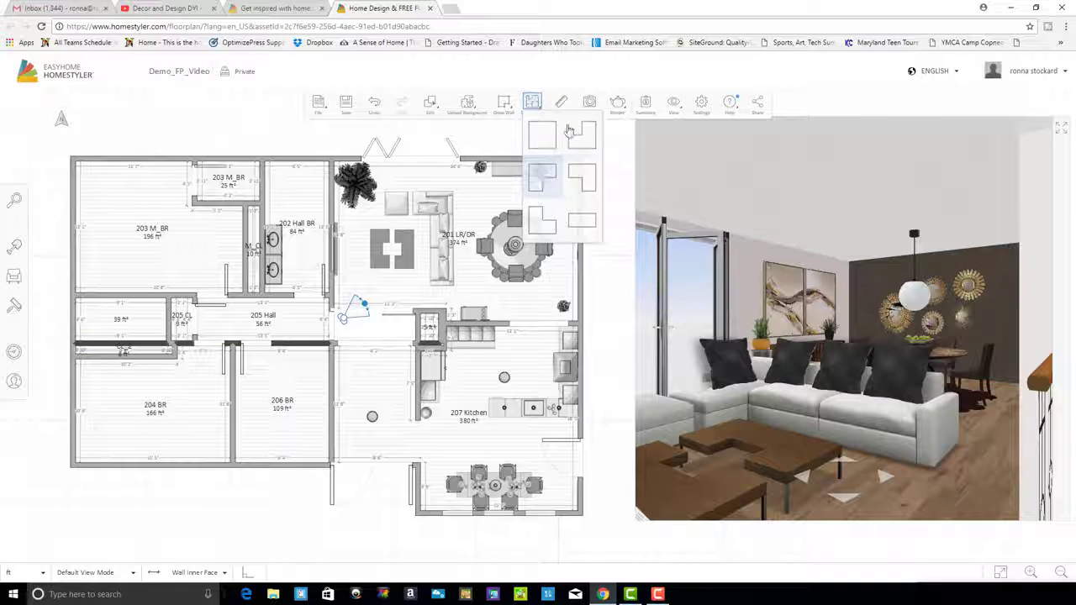
{"action": "left_click", "coordinate": [504, 102]}
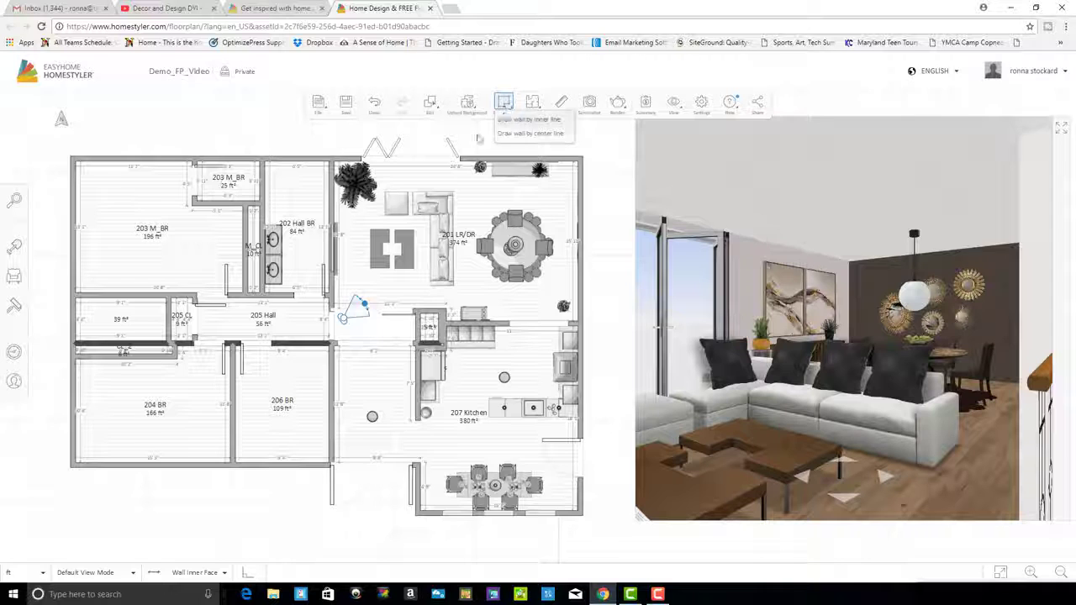
{"action": "left_click", "coordinate": [525, 120]}
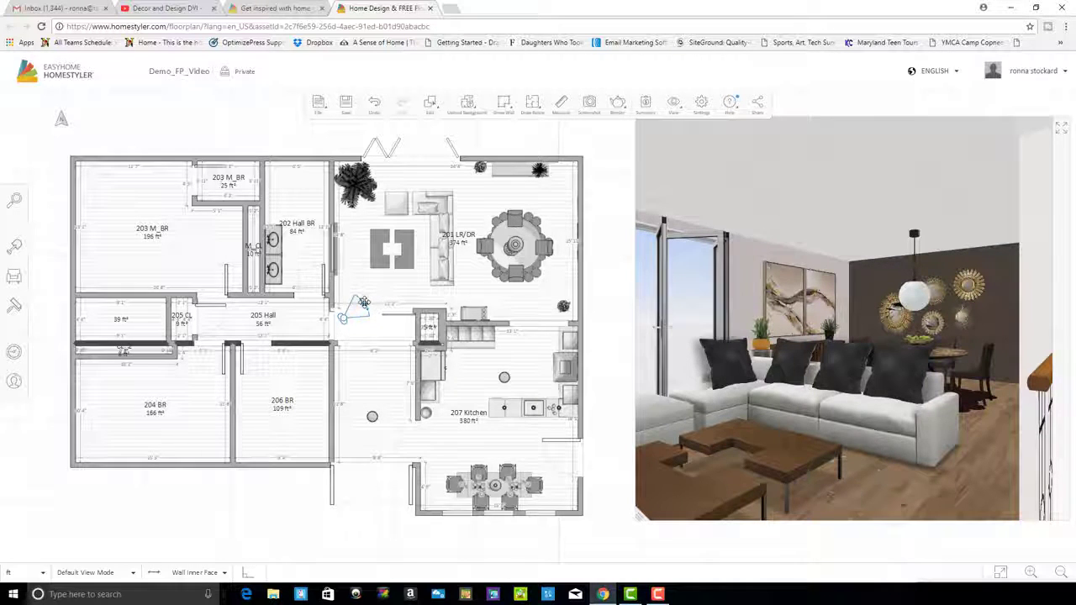
Move the 3D camera beside the dining table to view the dark patterned wall and the plant on its pedestal
{"action": "mouse_move", "coordinate": [364, 302]}
{"action": "left_mouse_down"}
{"action": "mouse_move", "coordinate": [353, 307]}
{"action": "mouse_move", "coordinate": [382, 289]}
{"action": "mouse_move", "coordinate": [365, 304]}
{"action": "mouse_move", "coordinate": [402, 292]}
{"action": "mouse_move", "coordinate": [393, 300]}
{"action": "mouse_move", "coordinate": [458, 299]}
{"action": "mouse_move", "coordinate": [473, 278]}
{"action": "mouse_move", "coordinate": [484, 292]}
{"action": "mouse_move", "coordinate": [463, 300]}
{"action": "mouse_move", "coordinate": [520, 289]}
{"action": "mouse_move", "coordinate": [523, 298]}
{"action": "left_mouse_up"}
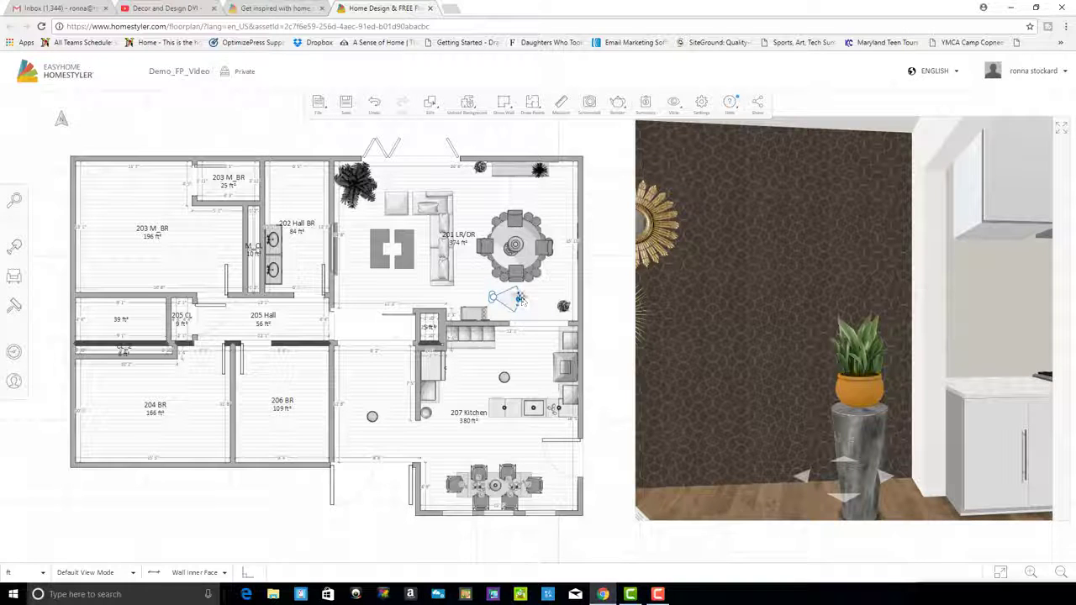
{"action": "mouse_move", "coordinate": [521, 301]}
{"action": "left_mouse_down"}
{"action": "mouse_move", "coordinate": [515, 284]}
{"action": "mouse_move", "coordinate": [483, 270]}
{"action": "mouse_move", "coordinate": [466, 283]}
{"action": "mouse_move", "coordinate": [508, 289]}
{"action": "mouse_move", "coordinate": [507, 299]}
{"action": "left_mouse_up"}
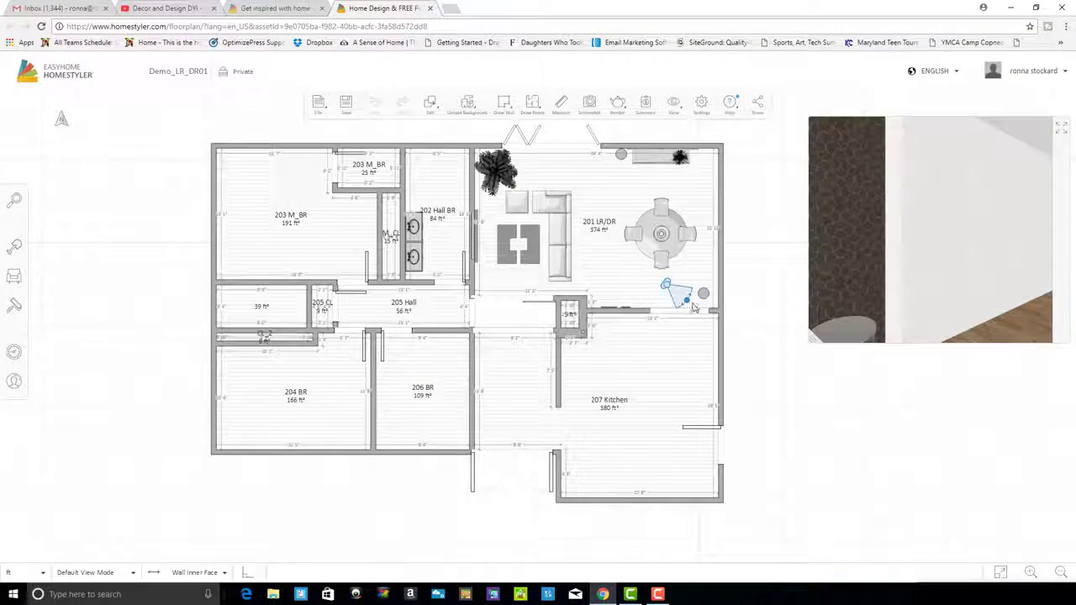
Turn the 3D camera toward the kitchen and move it into the opening between the dining area and 207 Kitchen
{"action": "left_click_drag", "start_coordinate": [687, 300], "coordinate": [683, 305]}
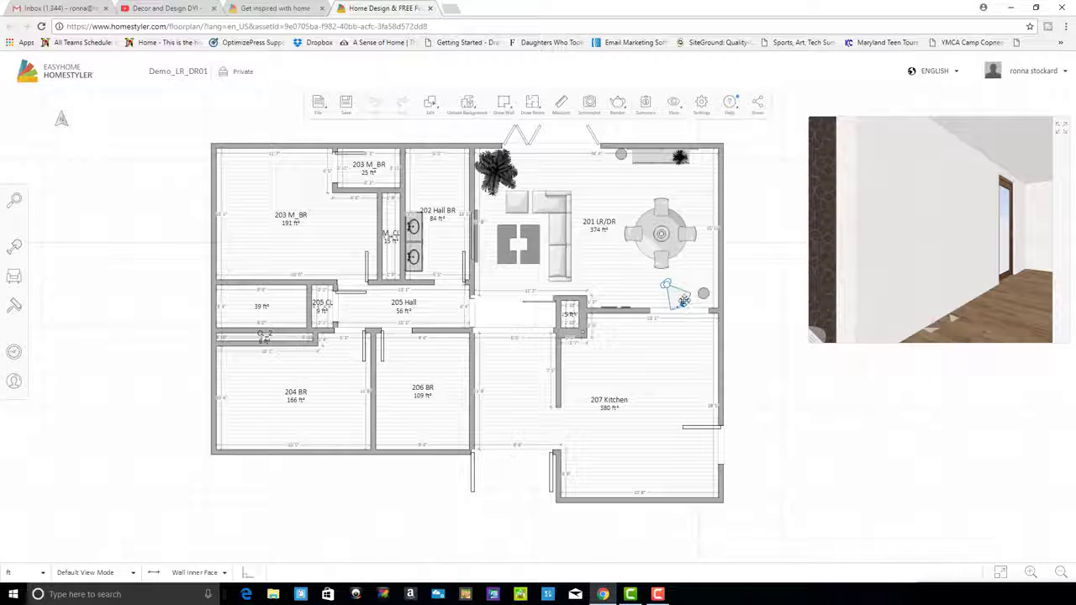
{"action": "left_click_drag", "start_coordinate": [684, 302], "coordinate": [683, 324]}
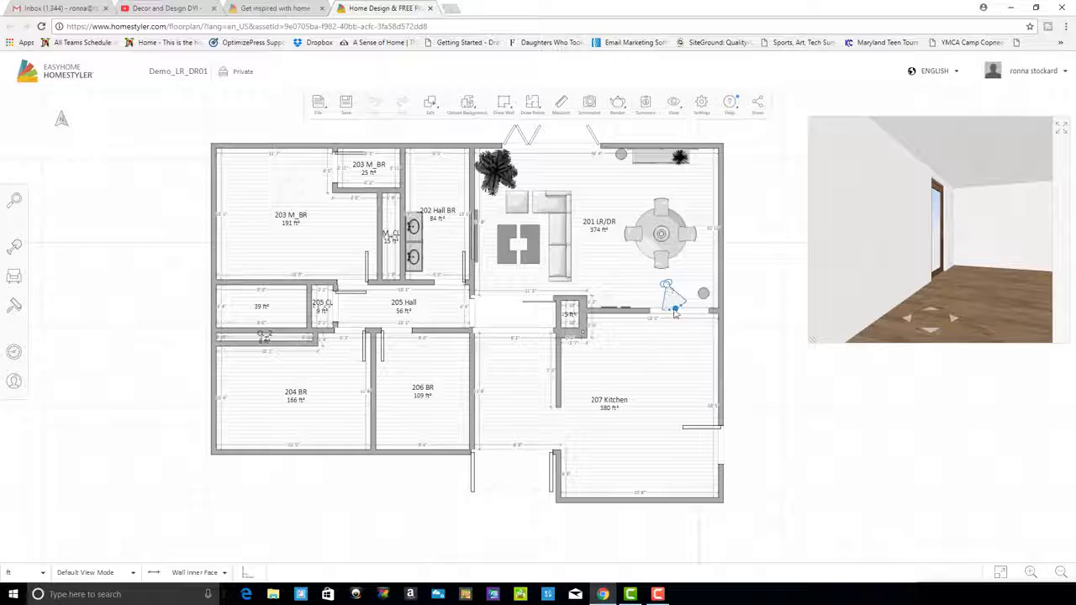
{"action": "left_click_drag", "start_coordinate": [677, 312], "coordinate": [679, 332]}
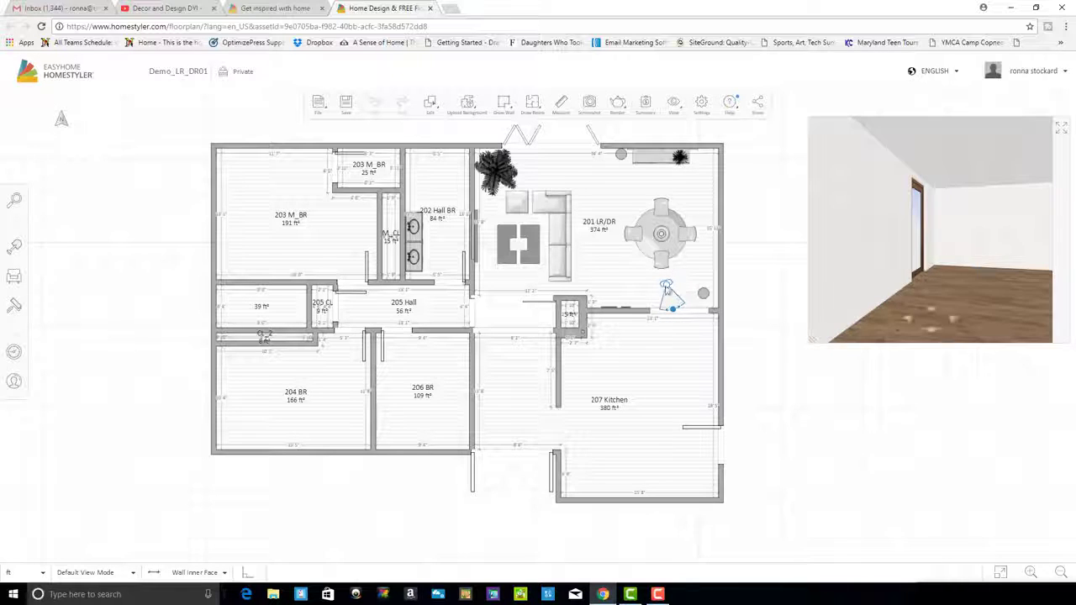
{"action": "mouse_move", "coordinate": [666, 286]}
{"action": "left_mouse_down"}
{"action": "mouse_move", "coordinate": [679, 332]}
{"action": "mouse_move", "coordinate": [660, 325]}
{"action": "mouse_move", "coordinate": [681, 328]}
{"action": "mouse_move", "coordinate": [655, 328]}
{"action": "mouse_move", "coordinate": [678, 335]}
{"action": "left_mouse_up"}
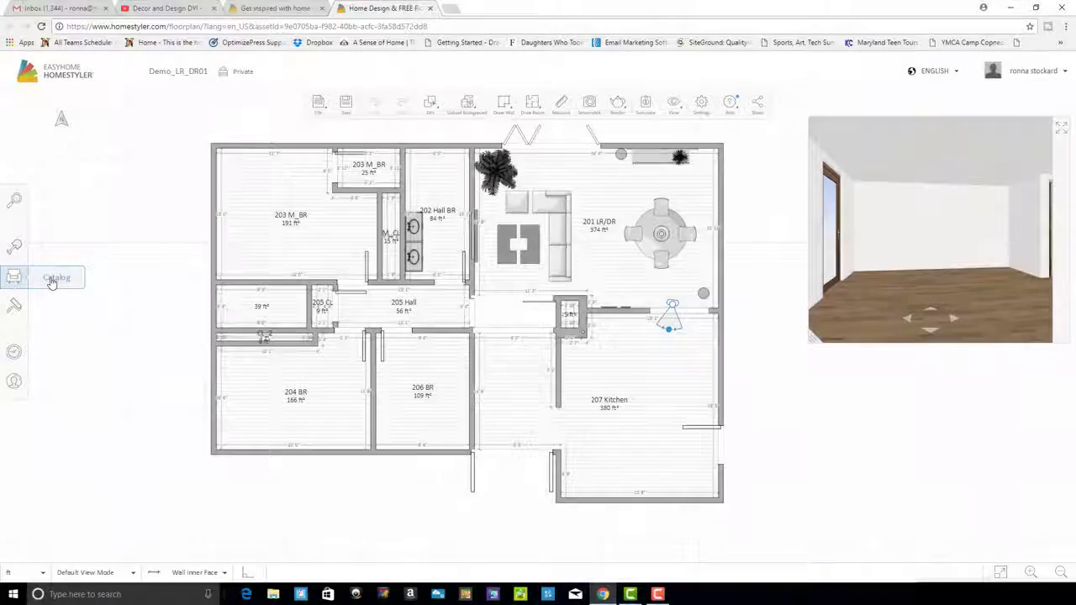
Look through the catalog's room categories and the kitchen's cabinet sets, base cabinets, wall cabinets and accessories
{"action": "left_click", "coordinate": [51, 283]}
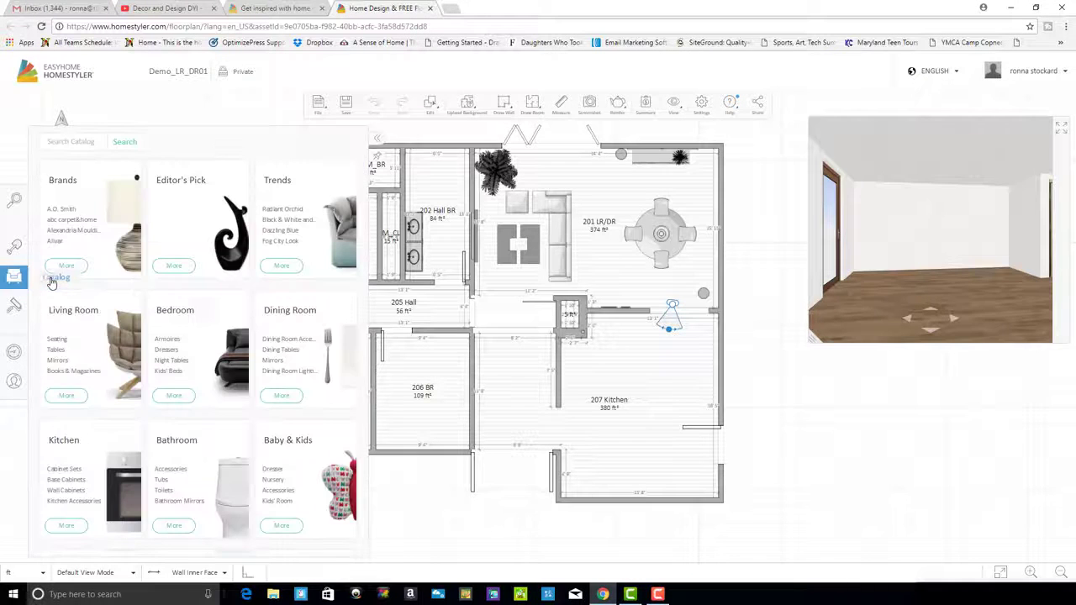
{"action": "scroll", "coordinate": [237, 339], "scroll_direction": "down", "scroll_amount": 6}
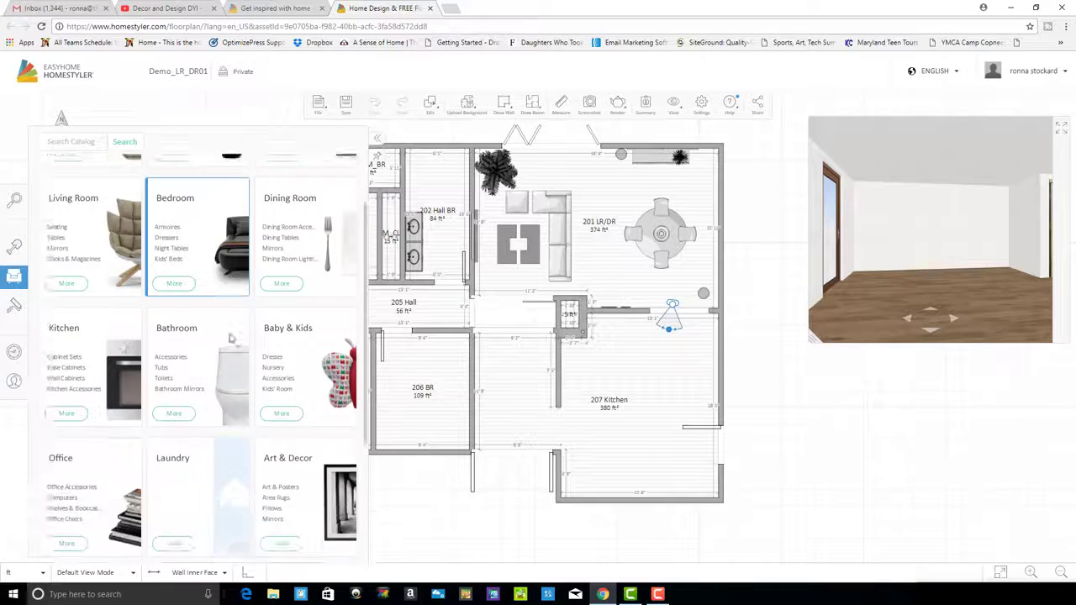
{"action": "scroll", "coordinate": [240, 383], "scroll_direction": "up", "scroll_amount": 6}
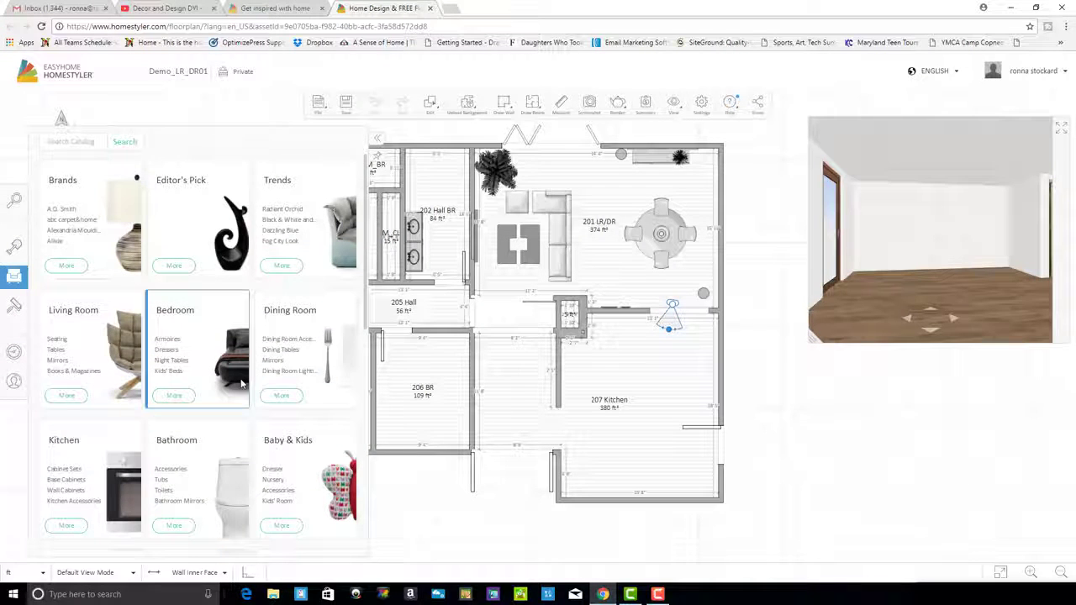
{"action": "left_click", "coordinate": [900, 482]}
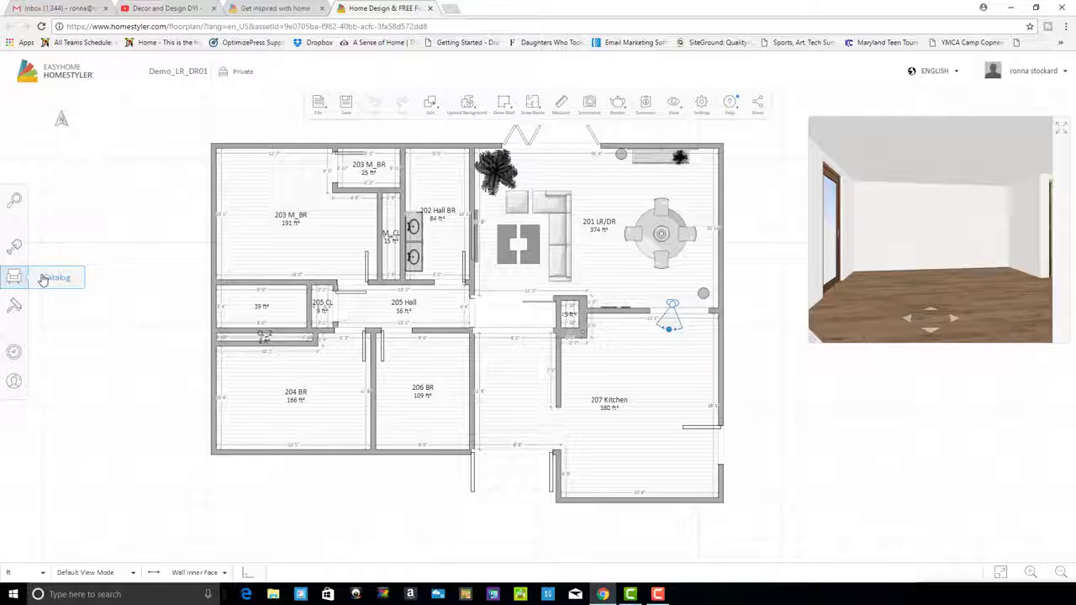
{"action": "left_click", "coordinate": [42, 279]}
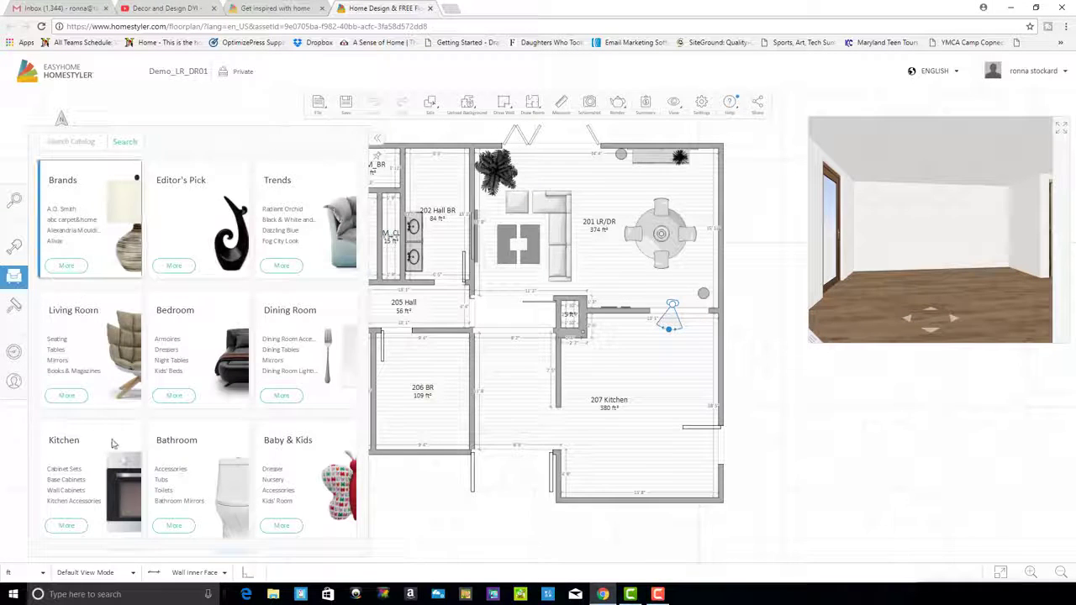
{"action": "left_click", "coordinate": [68, 471]}
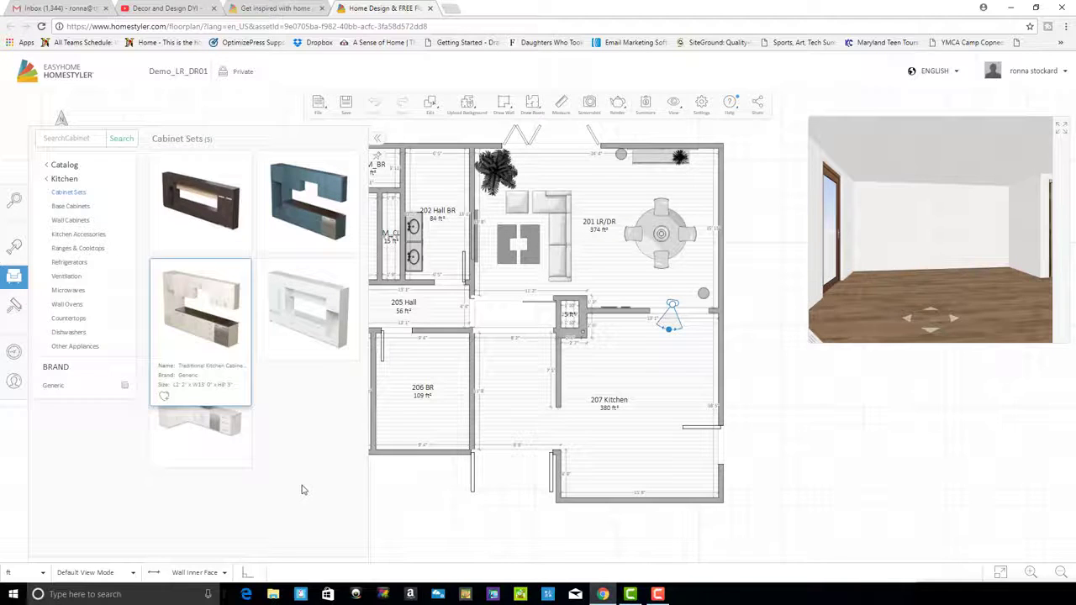
{"action": "left_click", "coordinate": [76, 207]}
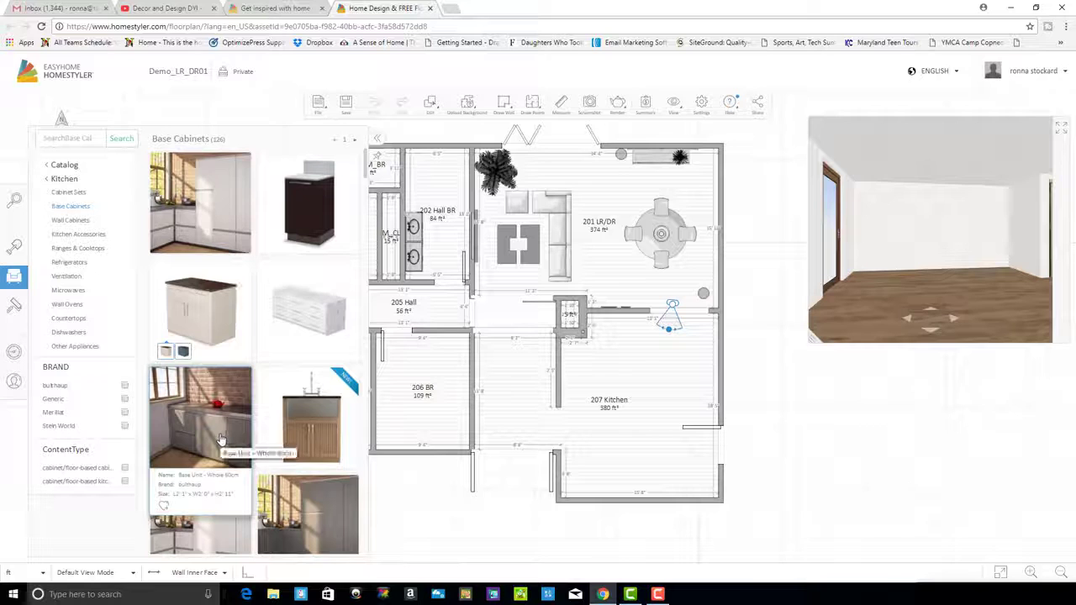
{"action": "left_click", "coordinate": [75, 220]}
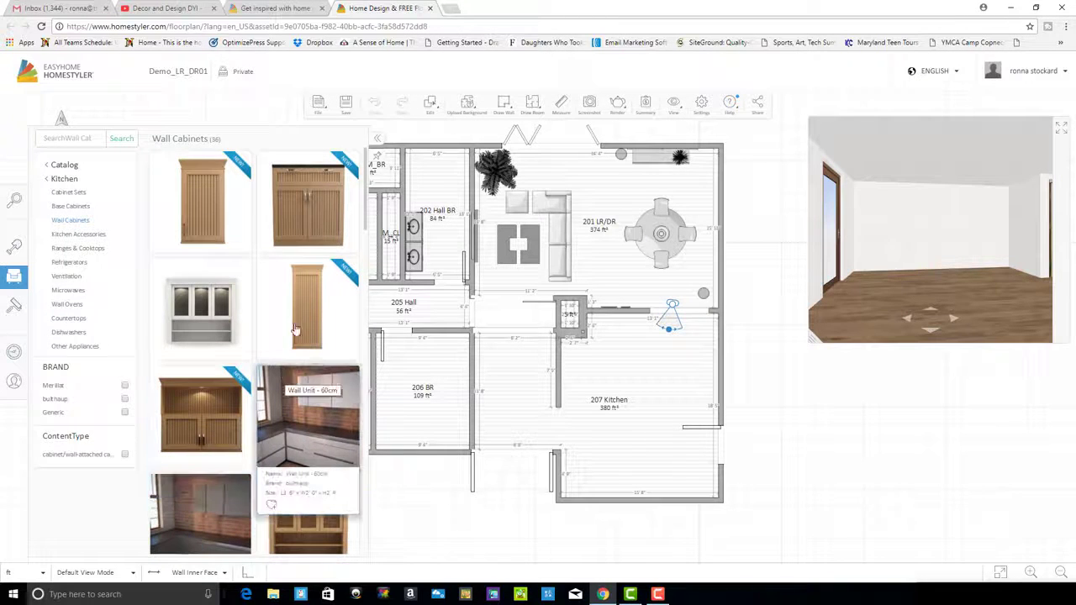
{"action": "left_click", "coordinate": [83, 236]}
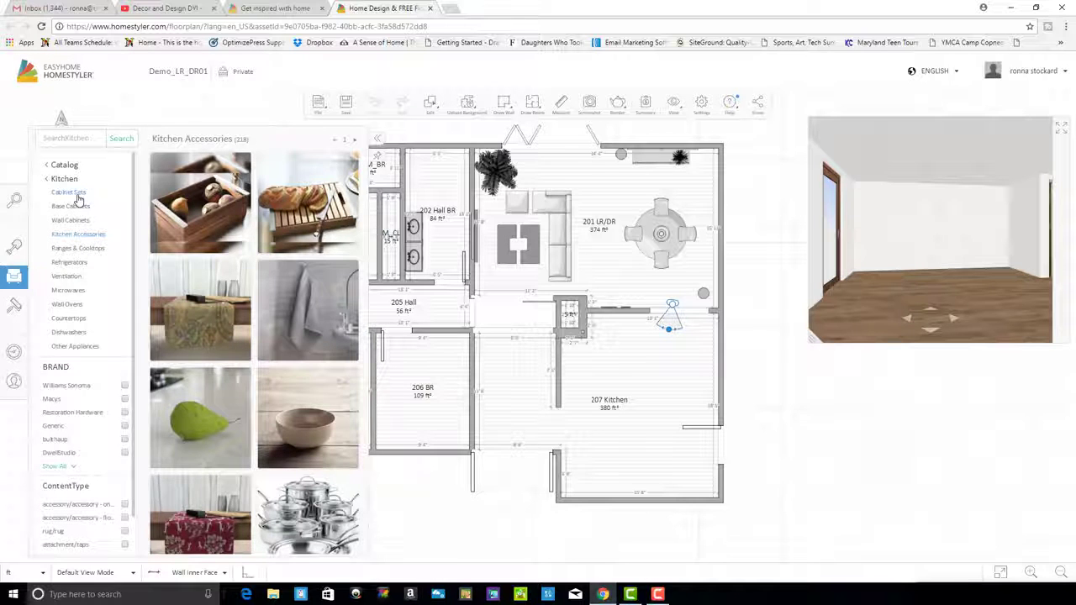
Place the L-shaped contemporary kitchen cabinet set from Cabinet Sets in the middle of 207 Kitchen
{"action": "left_click", "coordinate": [76, 195]}
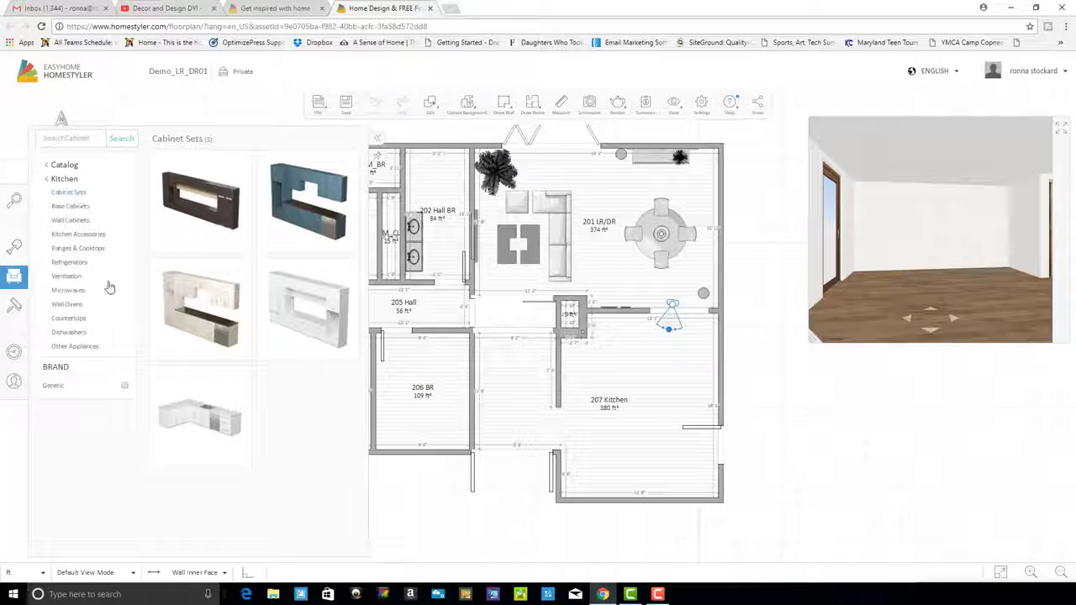
{"action": "mouse_move", "coordinate": [202, 422]}
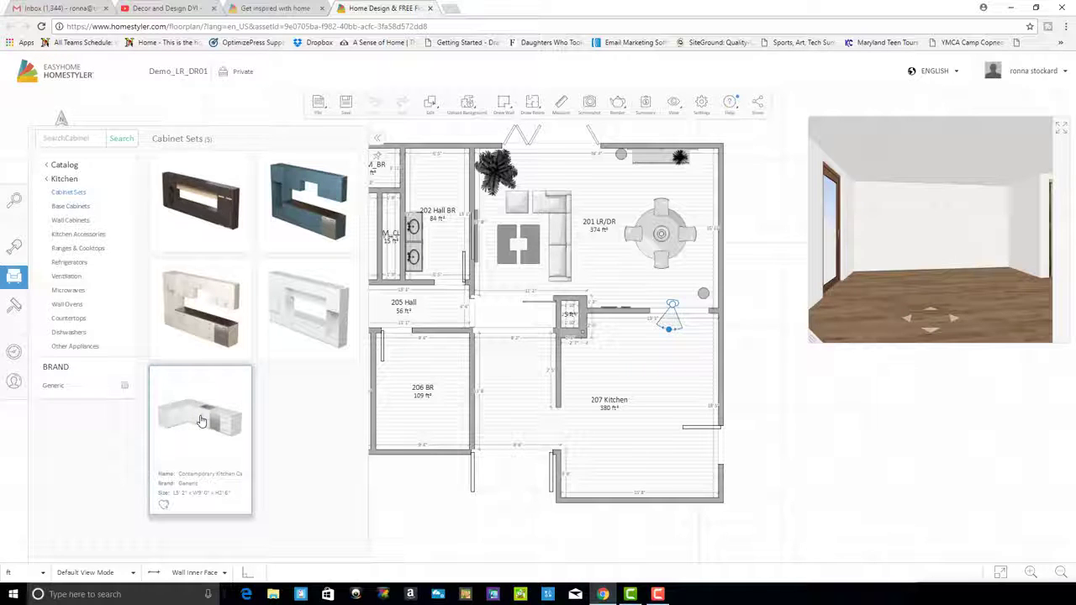
{"action": "left_click", "coordinate": [201, 422]}
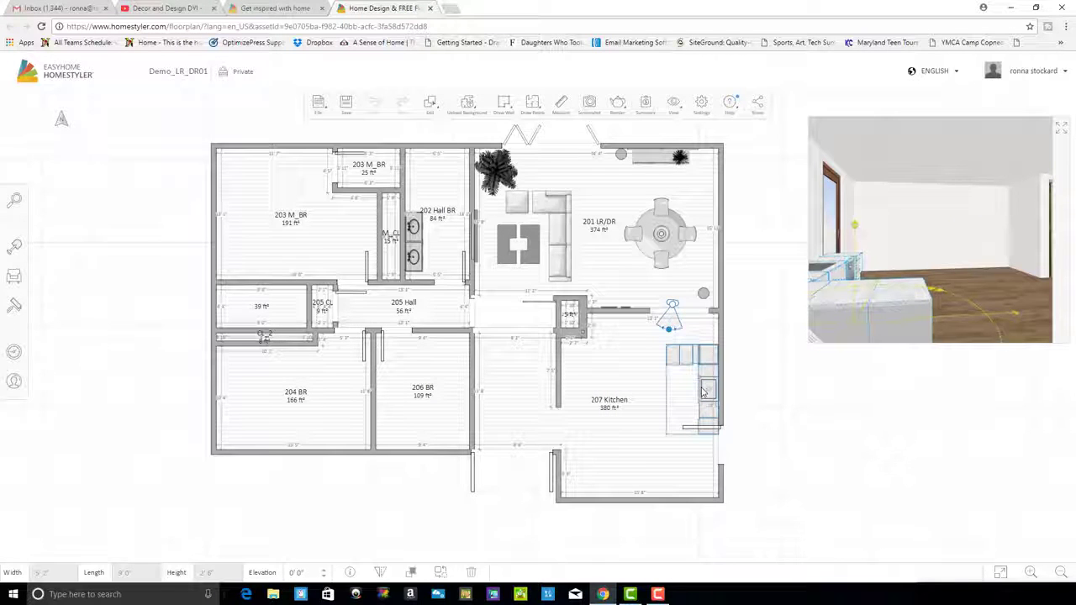
{"action": "left_click", "coordinate": [705, 391]}
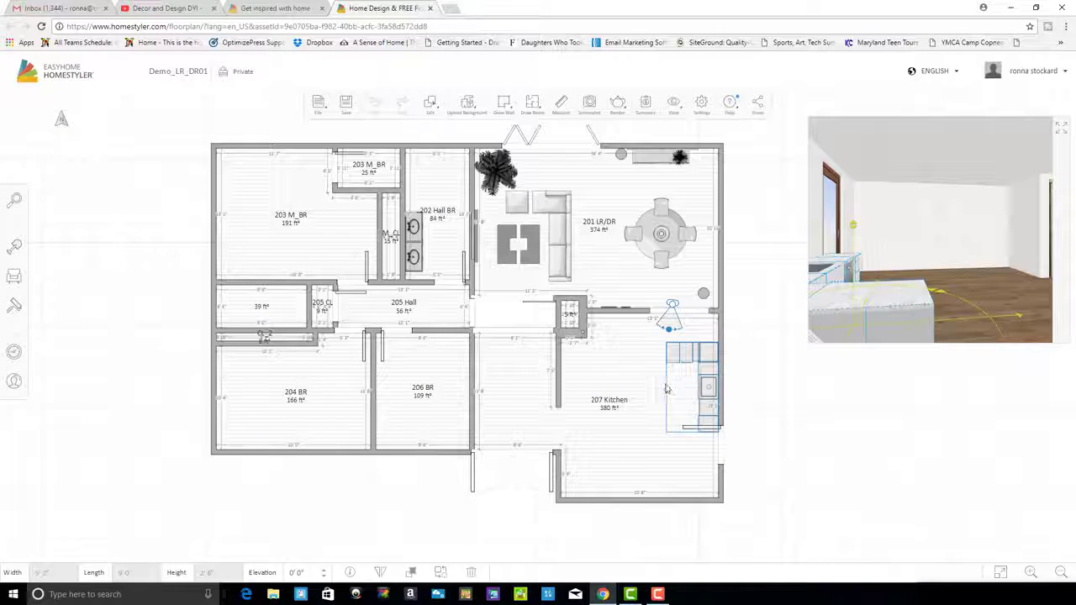
{"action": "mouse_move", "coordinate": [639, 390]}
{"action": "left_mouse_down"}
{"action": "mouse_move", "coordinate": [629, 388]}
{"action": "mouse_move", "coordinate": [672, 389]}
{"action": "mouse_move", "coordinate": [629, 394]}
{"action": "mouse_move", "coordinate": [640, 395]}
{"action": "left_mouse_up"}
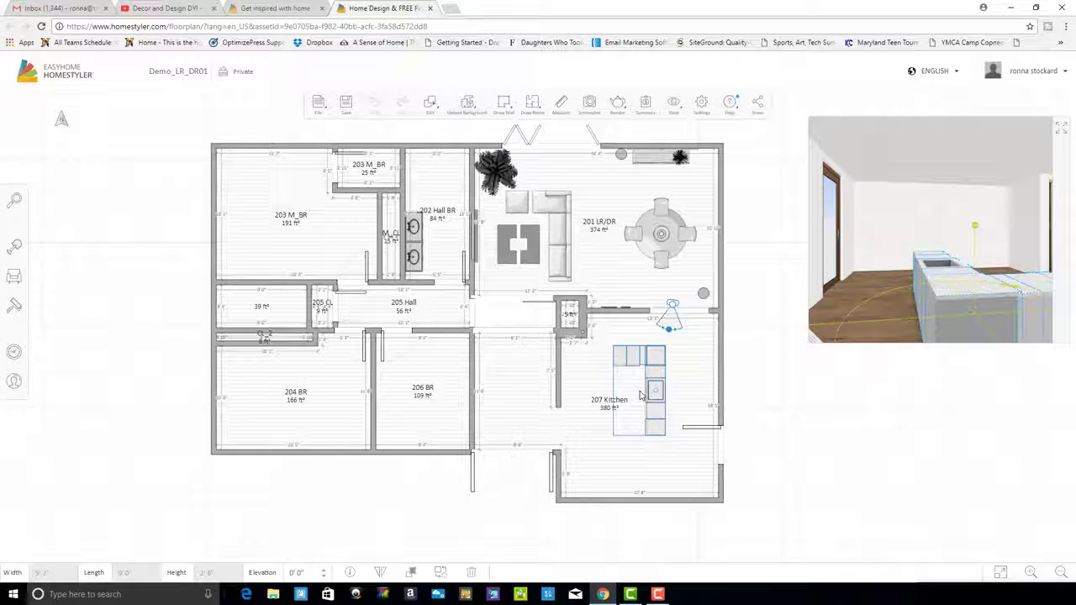
{"action": "left_click", "coordinate": [689, 403]}
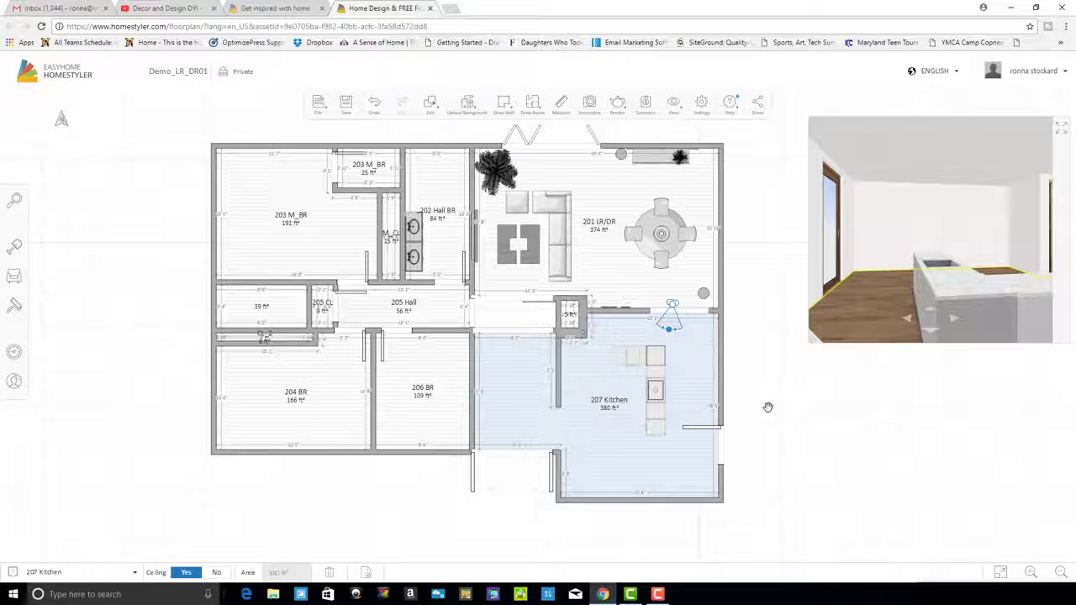
{"action": "left_click", "coordinate": [769, 407]}
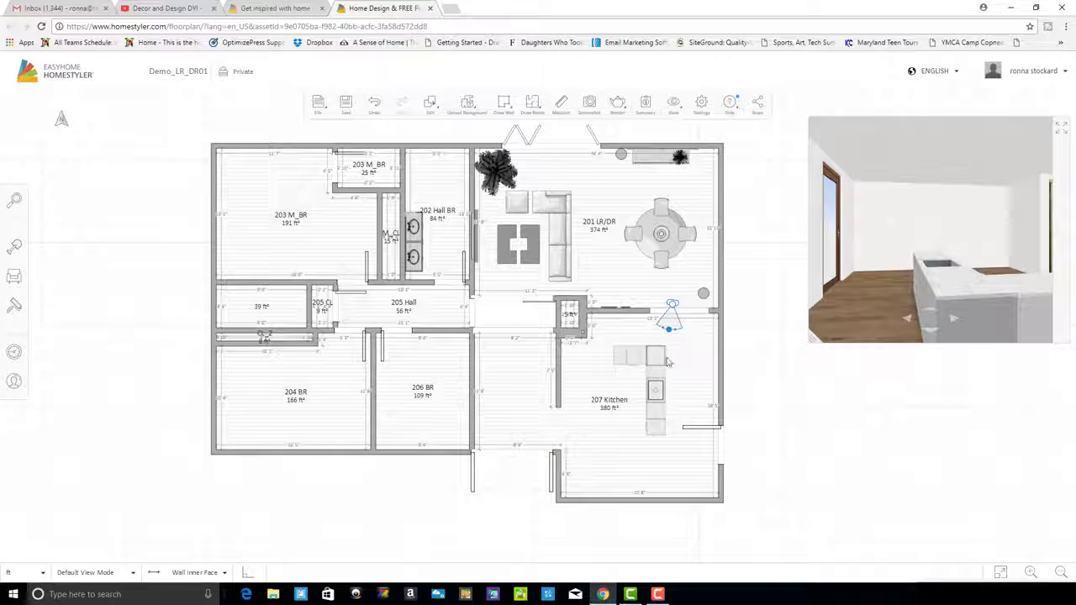
Rotate the L-shaped cabinet set a quarter turn clockwise and move it against the kitchen's right-hand wall, above the door in the plan
{"action": "left_click", "coordinate": [649, 360]}
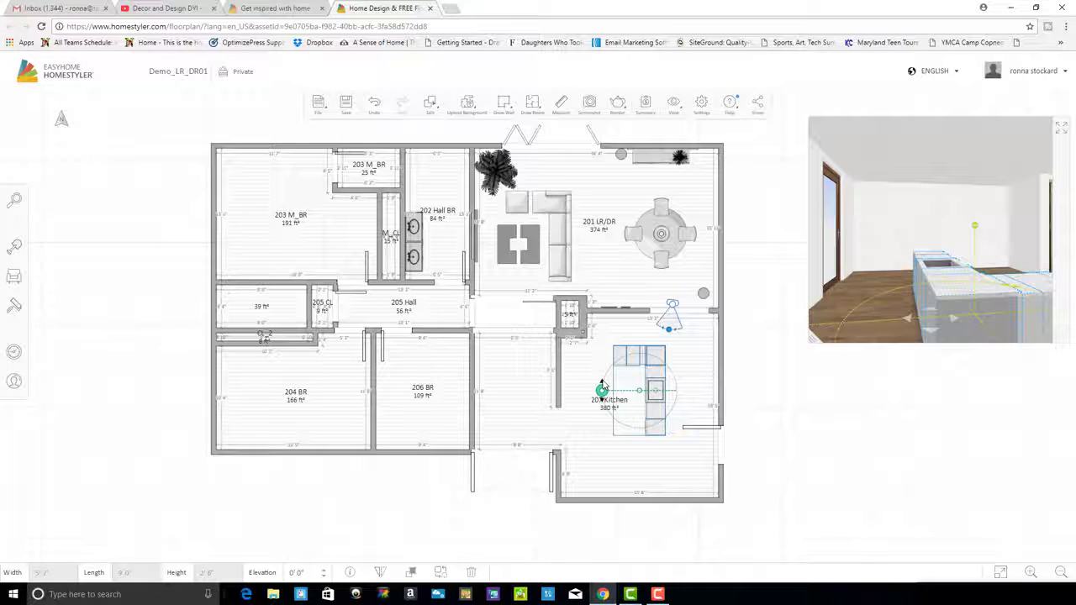
{"action": "left_click_drag", "start_coordinate": [602, 390], "coordinate": [627, 349]}
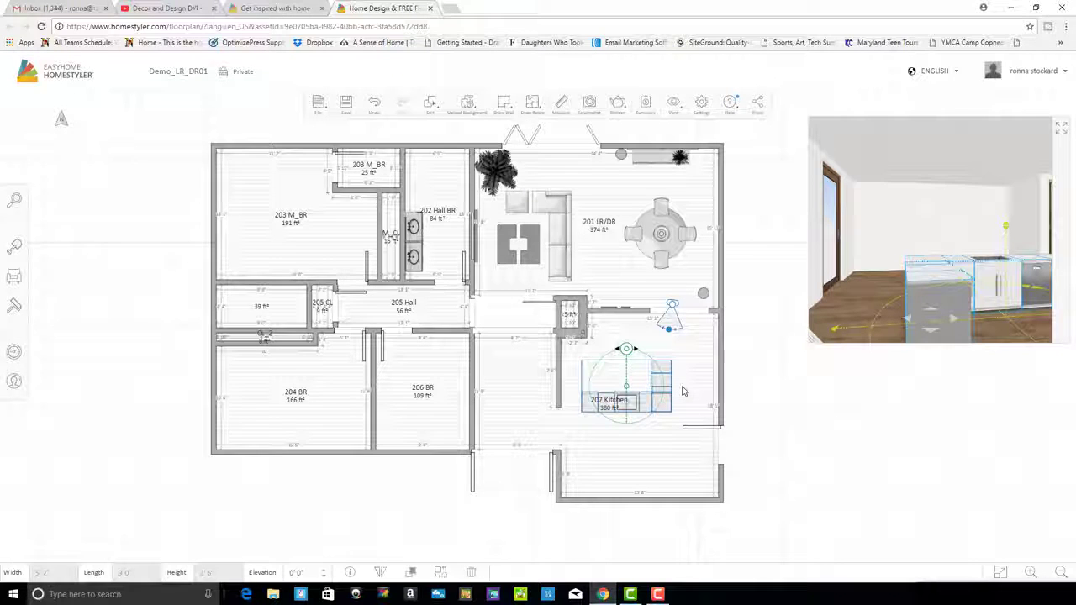
{"action": "left_click_drag", "start_coordinate": [682, 390], "coordinate": [713, 389]}
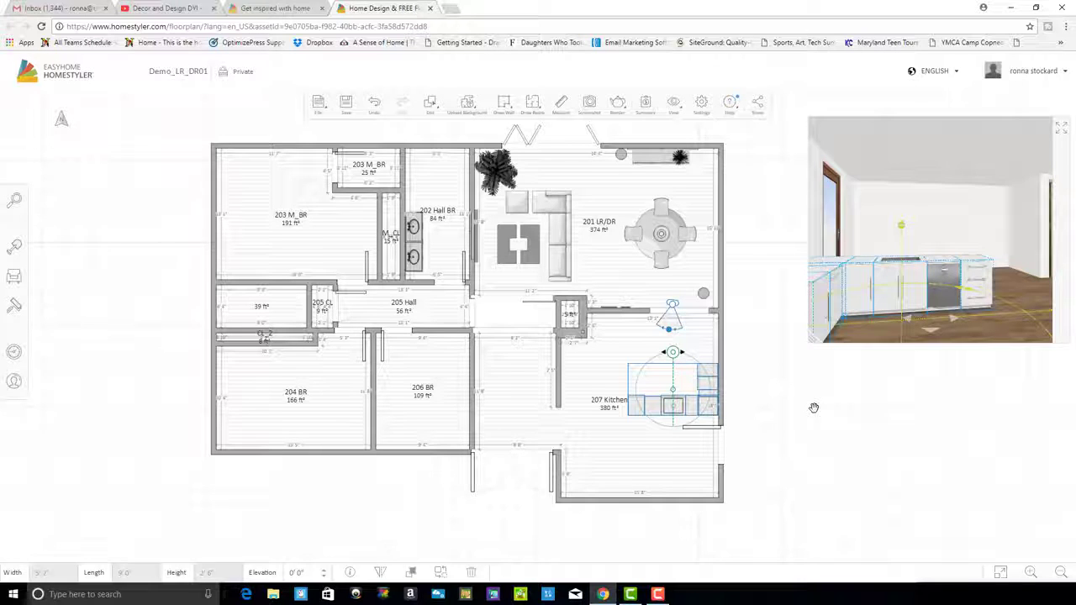
{"action": "left_click", "coordinate": [814, 408]}
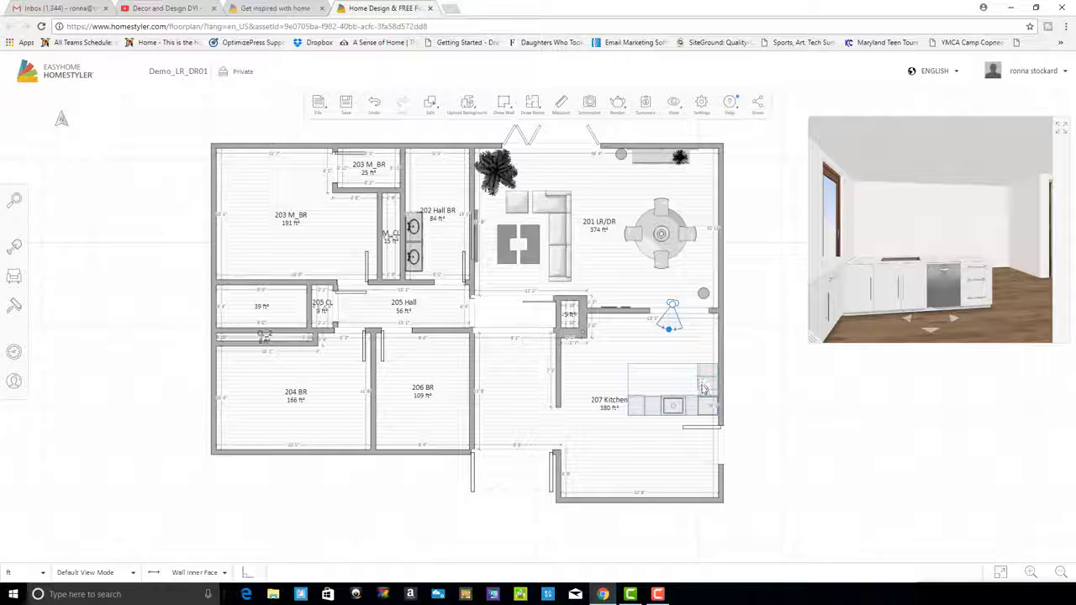
{"action": "left_click_drag", "start_coordinate": [708, 401], "coordinate": [706, 396]}
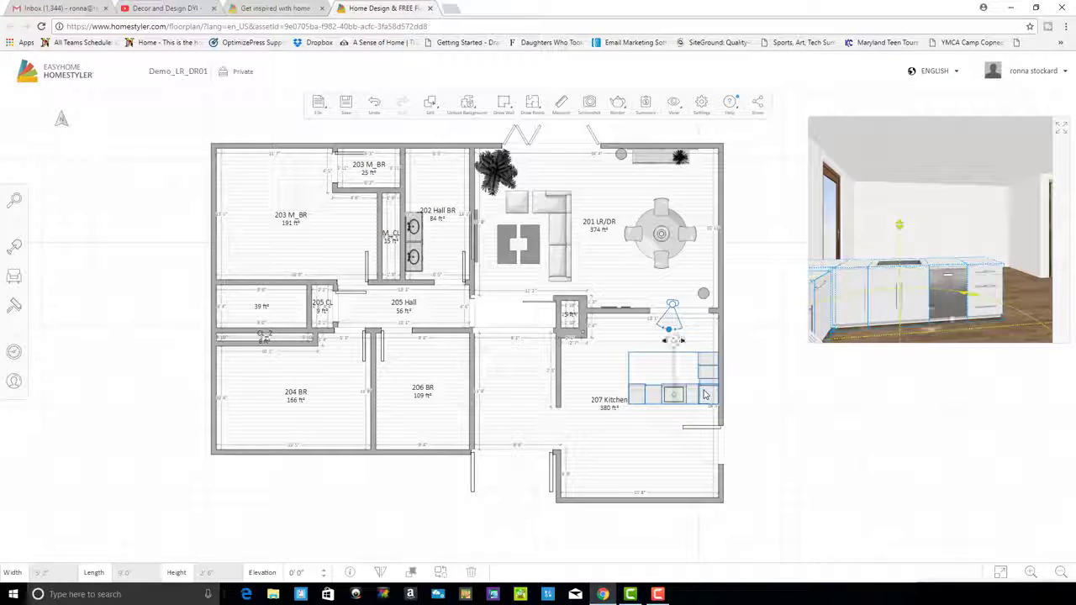
{"action": "left_click", "coordinate": [761, 399]}
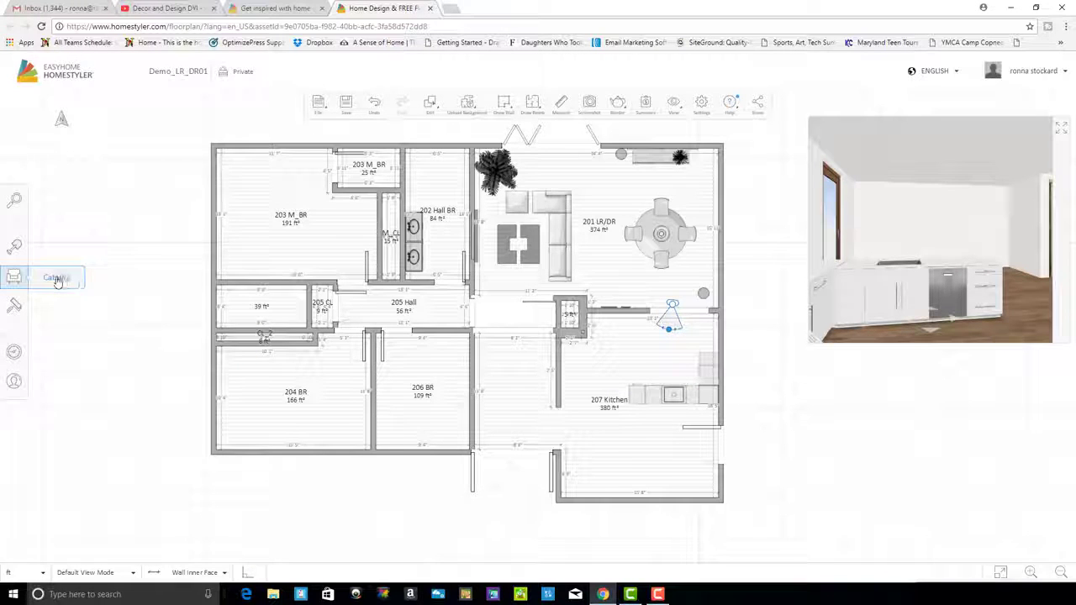
Place the small White Contemporary base cabinet from Base Cabinets against the kitchen's right-hand wall, directly above the L-shaped set in the plan
{"action": "left_click", "coordinate": [57, 281]}
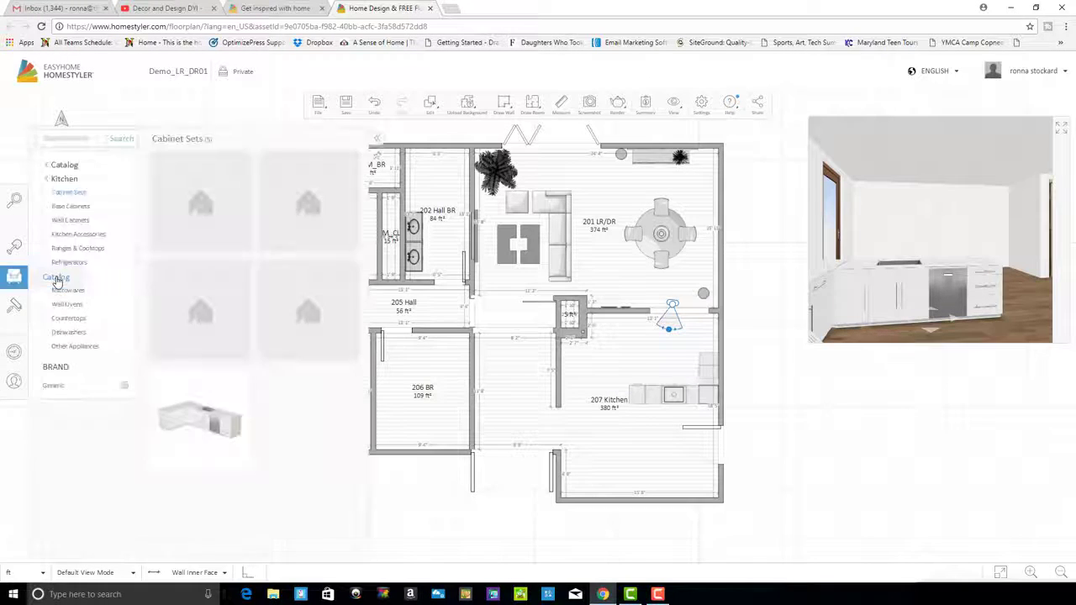
{"action": "left_click", "coordinate": [81, 208]}
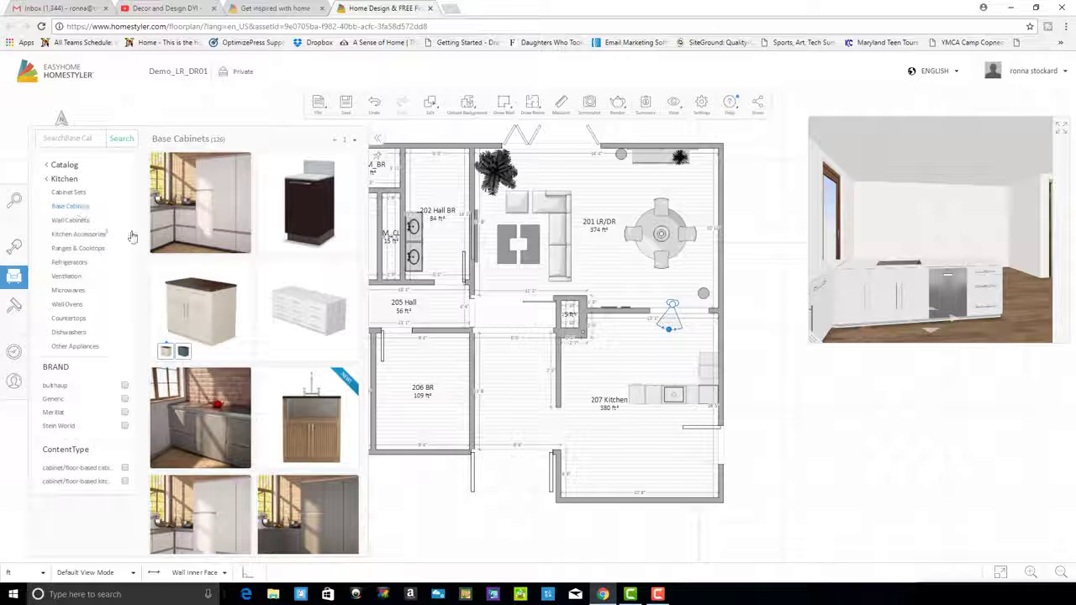
{"action": "scroll", "coordinate": [205, 400], "scroll_direction": "down", "scroll_amount": 8}
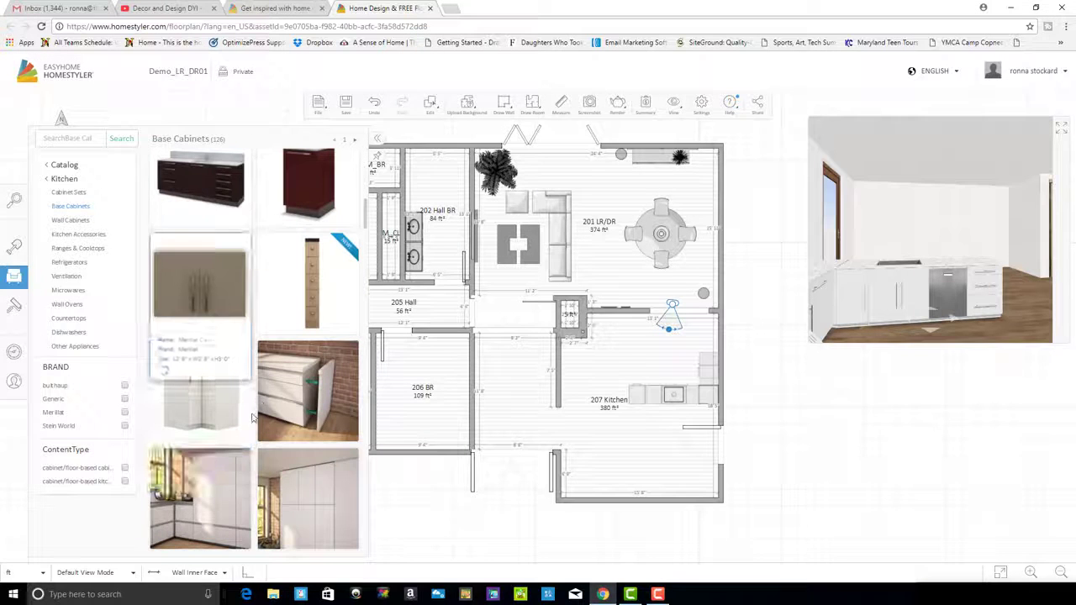
{"action": "scroll", "coordinate": [289, 418], "scroll_direction": "up", "scroll_amount": 1}
{"action": "scroll", "coordinate": [287, 417], "scroll_direction": "up", "scroll_amount": 2}
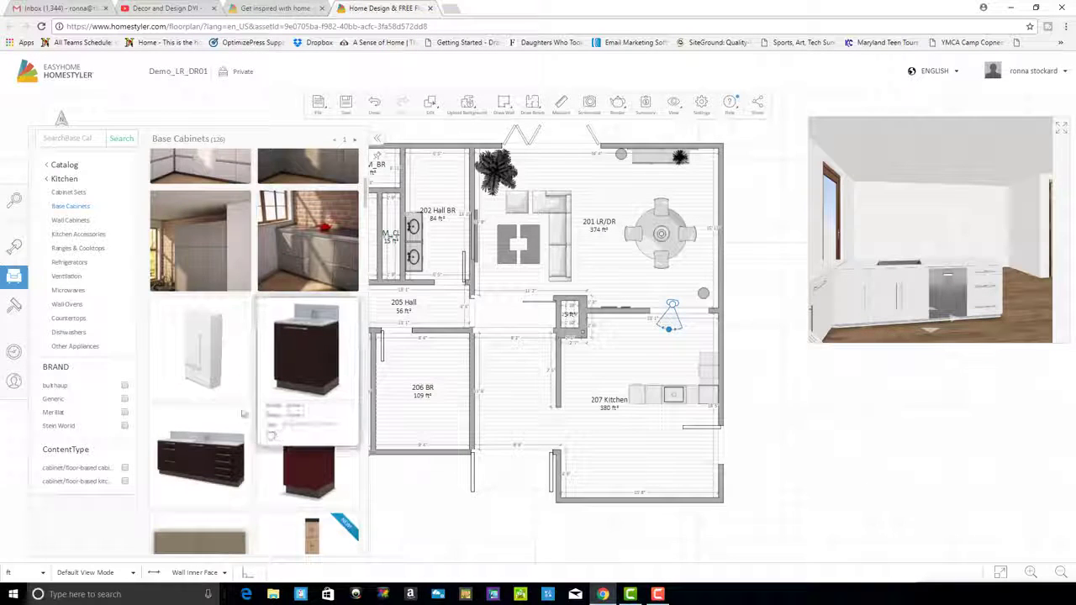
{"action": "scroll", "coordinate": [225, 389], "scroll_direction": "down", "scroll_amount": 1}
{"action": "scroll", "coordinate": [225, 389], "scroll_direction": "down", "scroll_amount": 5}
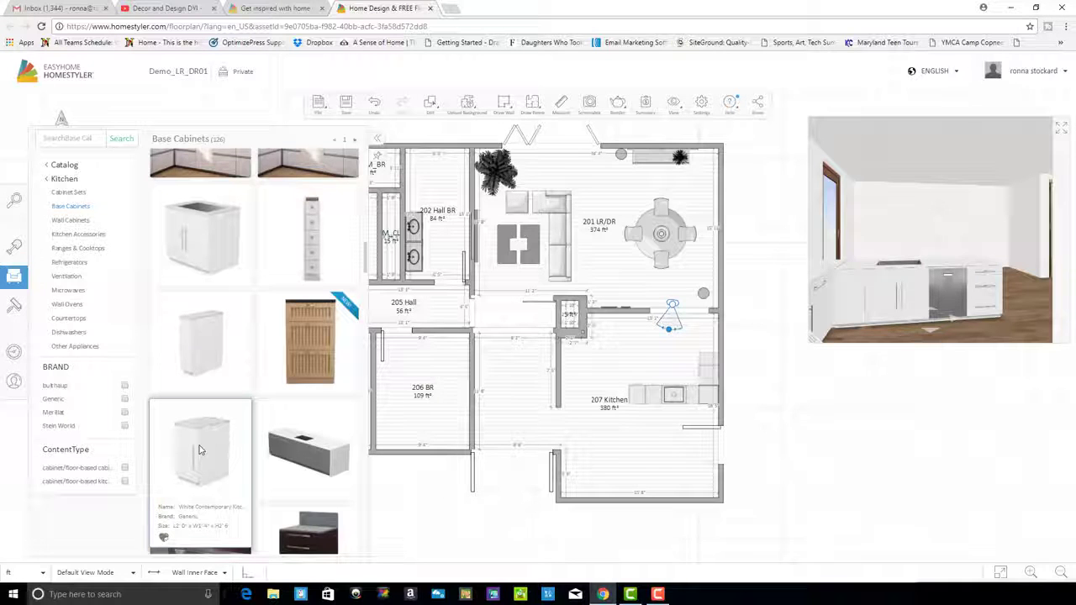
{"action": "left_click", "coordinate": [201, 450]}
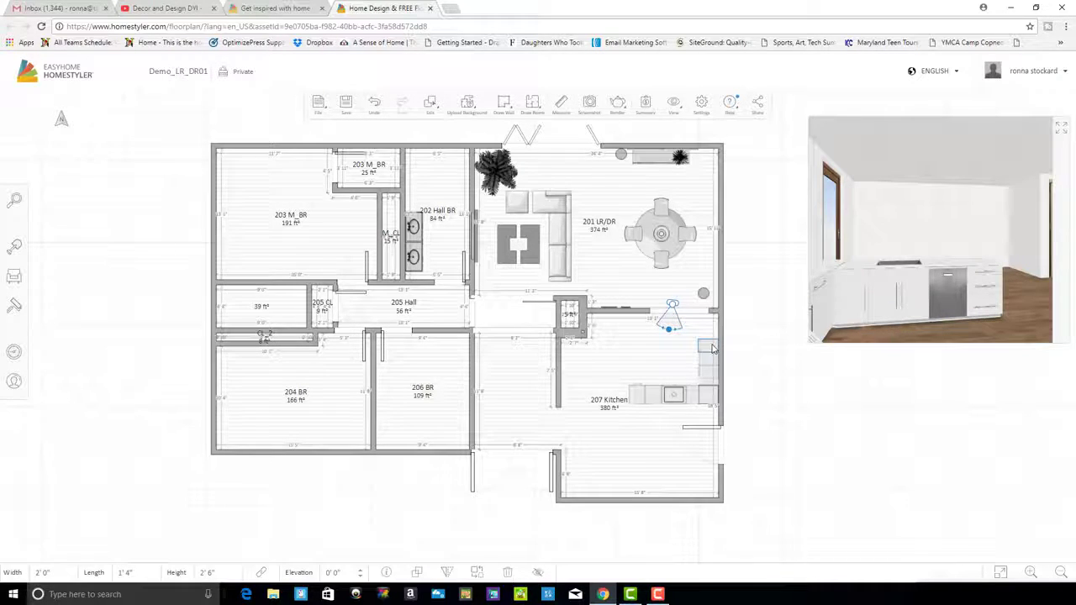
{"action": "left_click", "coordinate": [711, 348]}
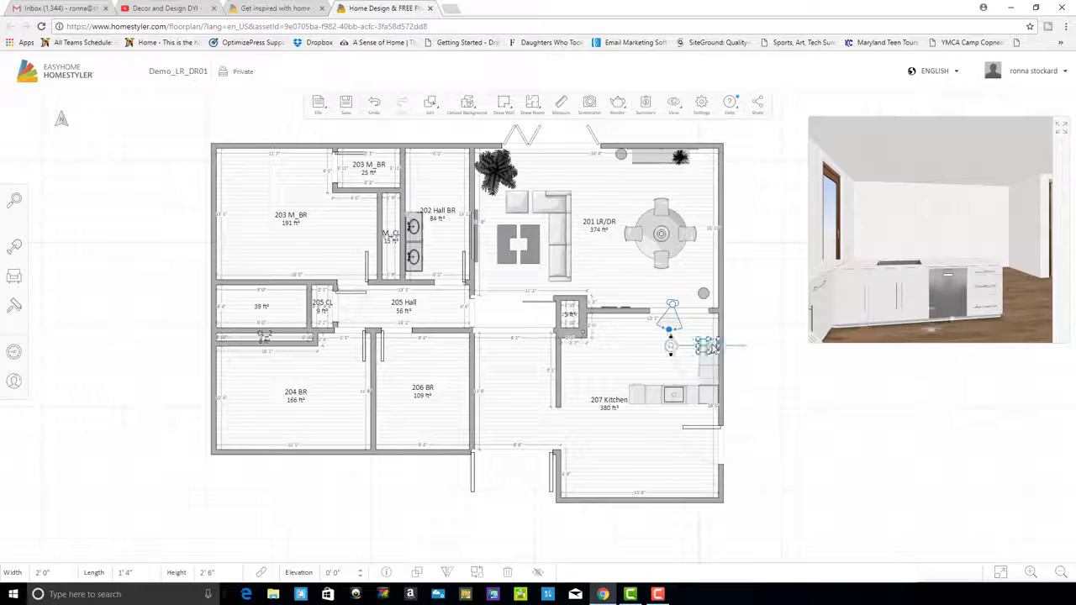
{"action": "left_click", "coordinate": [618, 363]}
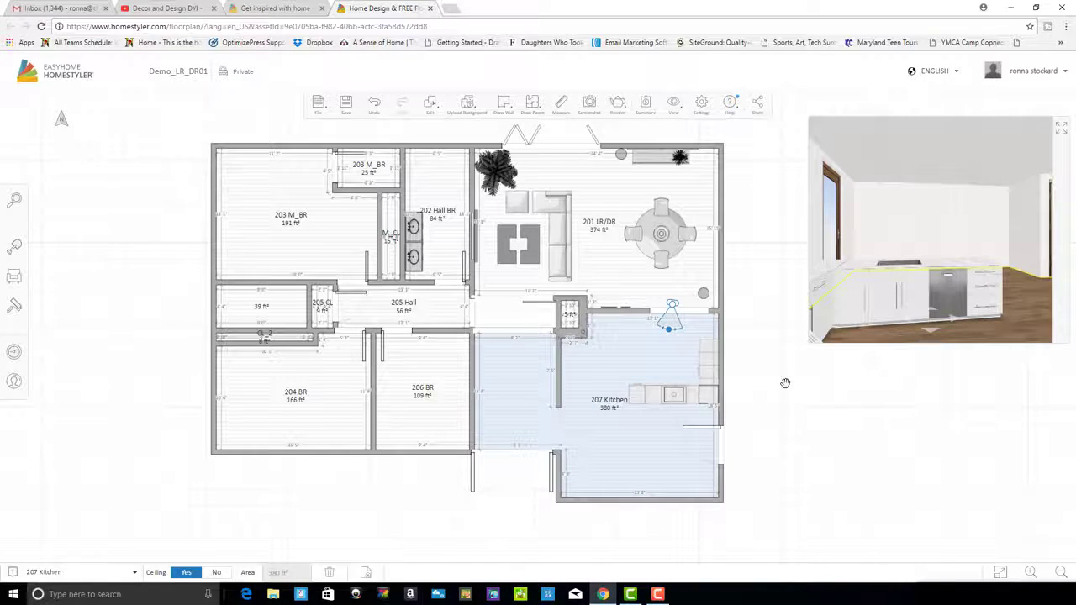
{"action": "left_click", "coordinate": [785, 386]}
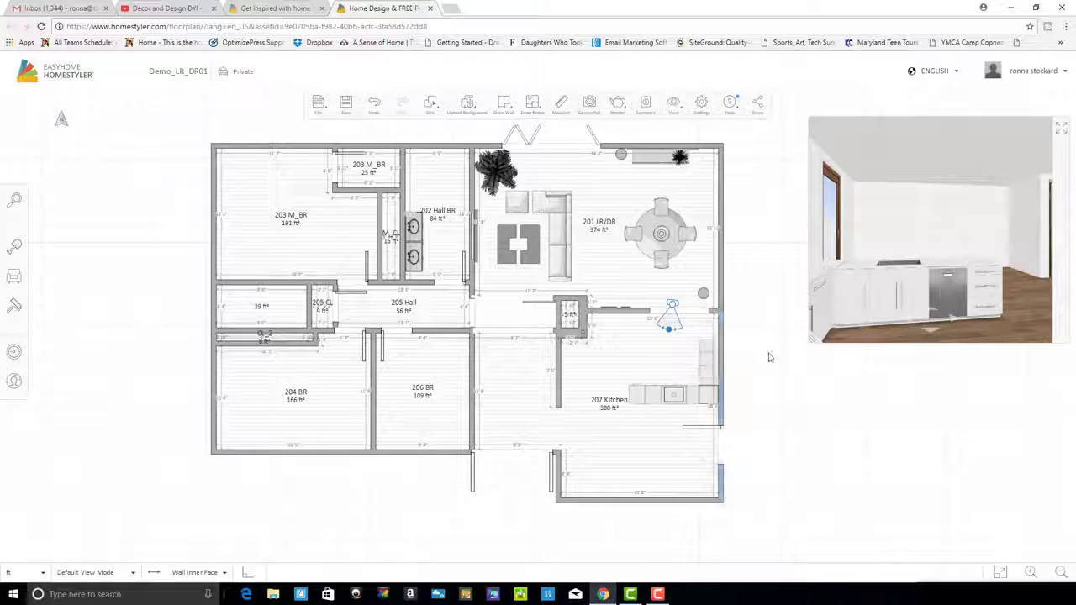
Duplicate the single white base cabinet twice and line the copies up above it along the kitchen's right-hand wall
{"action": "key", "text": "ctrl+c"}
{"action": "left_click", "coordinate": [717, 349]}
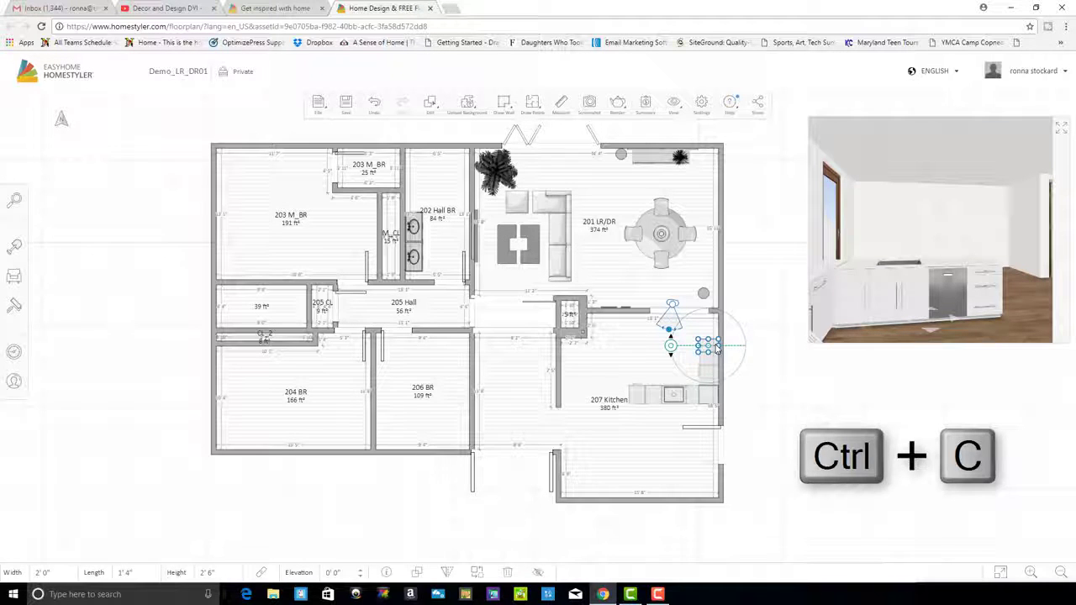
{"action": "key", "text": "ctrl+v"}
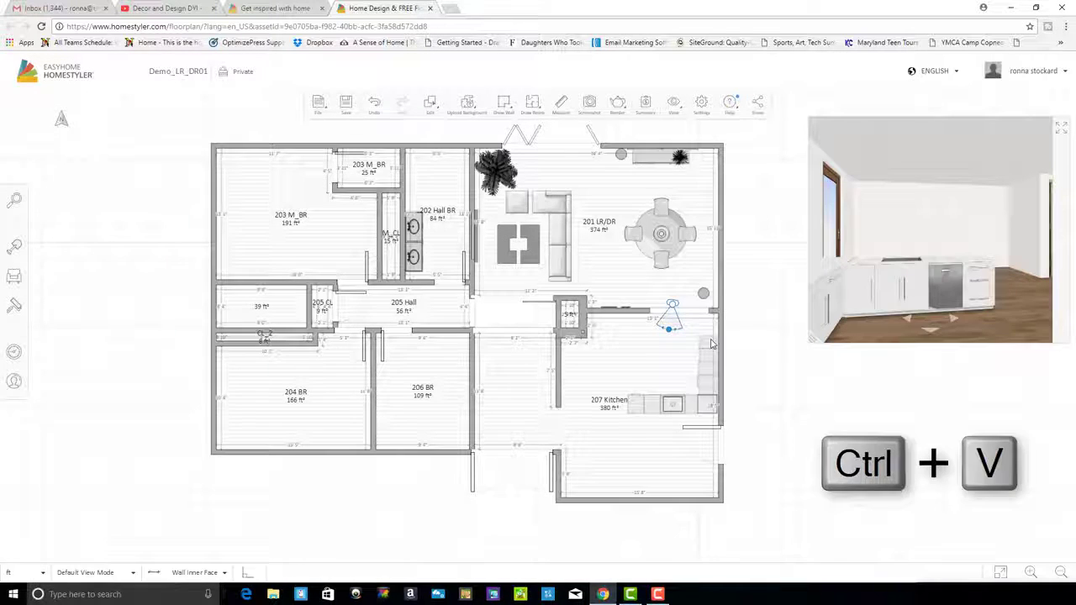
{"action": "left_click", "coordinate": [711, 343]}
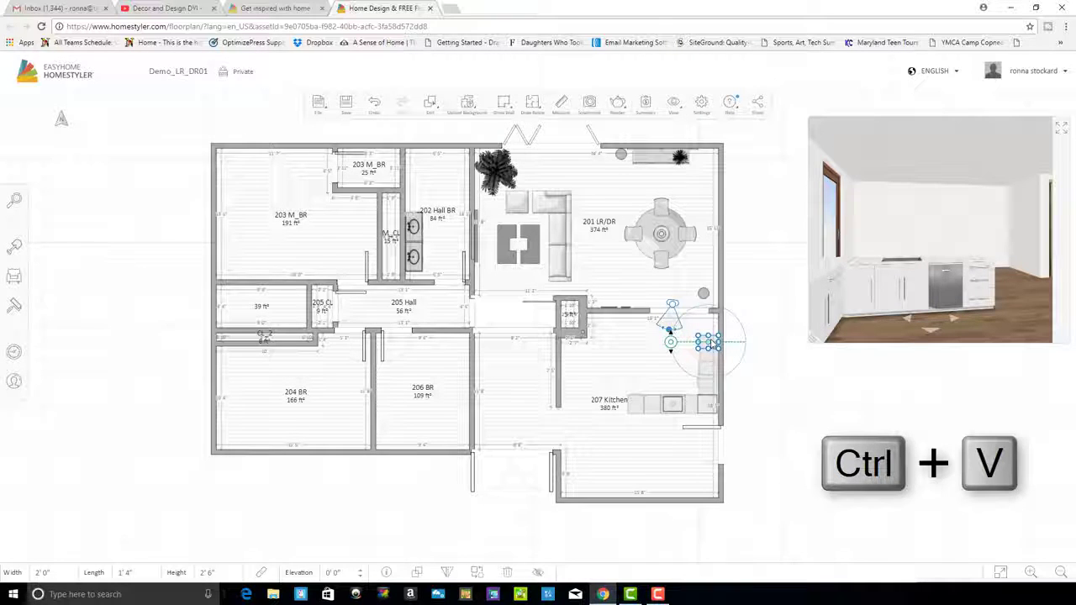
{"action": "left_click_drag", "start_coordinate": [712, 340], "coordinate": [718, 333]}
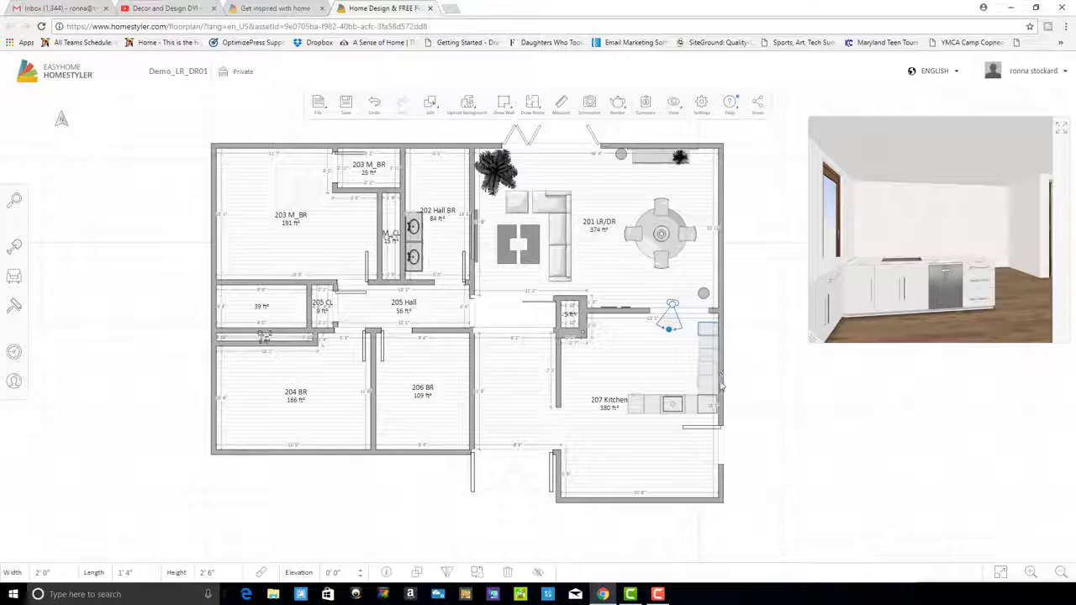
{"action": "left_click_drag", "start_coordinate": [722, 386], "coordinate": [721, 383]}
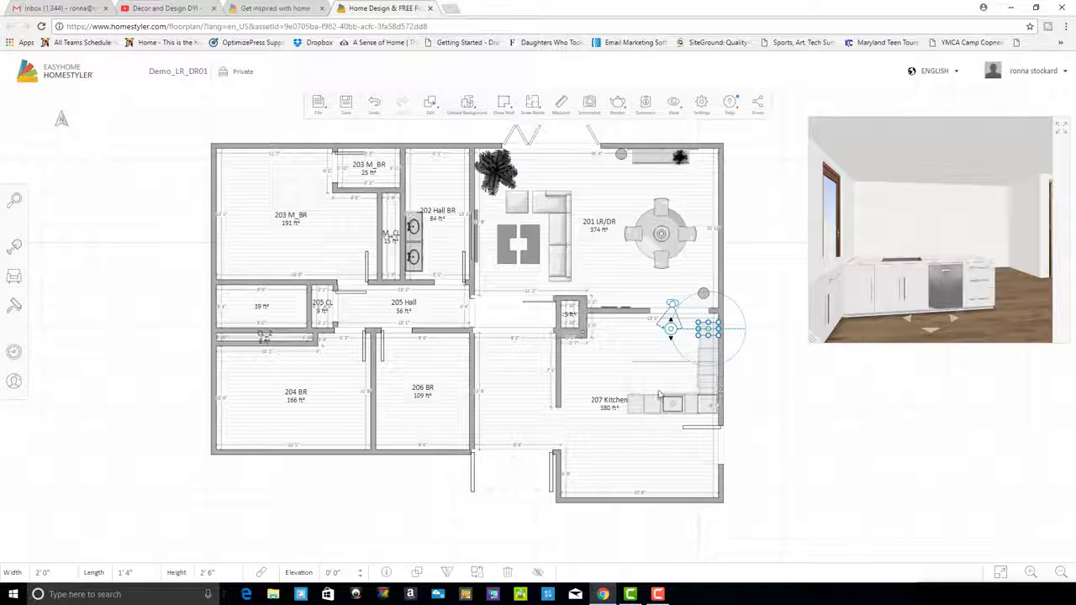
{"action": "left_click", "coordinate": [603, 367]}
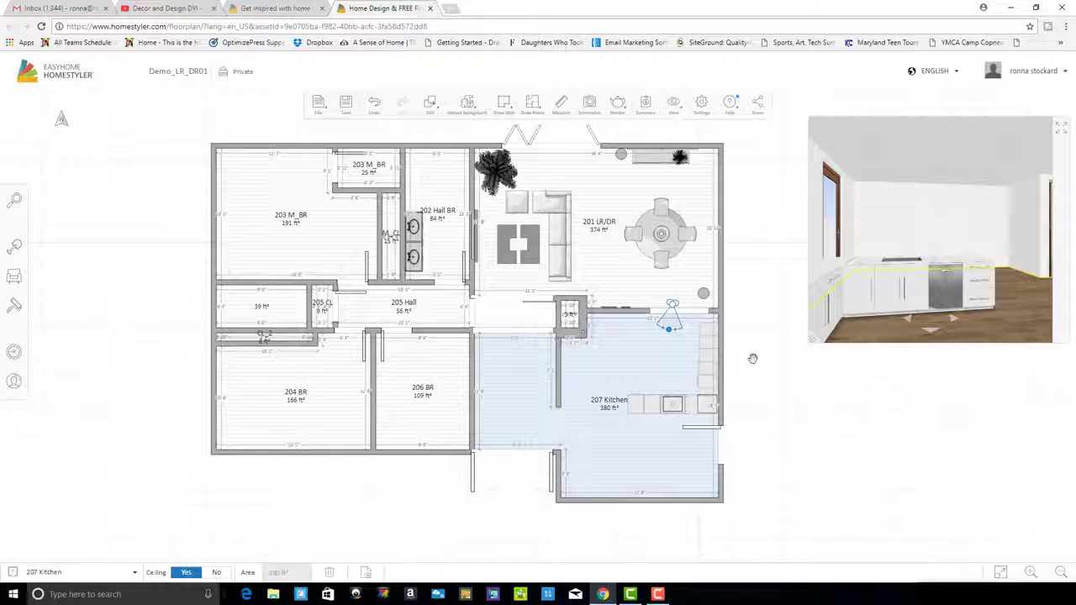
{"action": "left_click", "coordinate": [805, 438]}
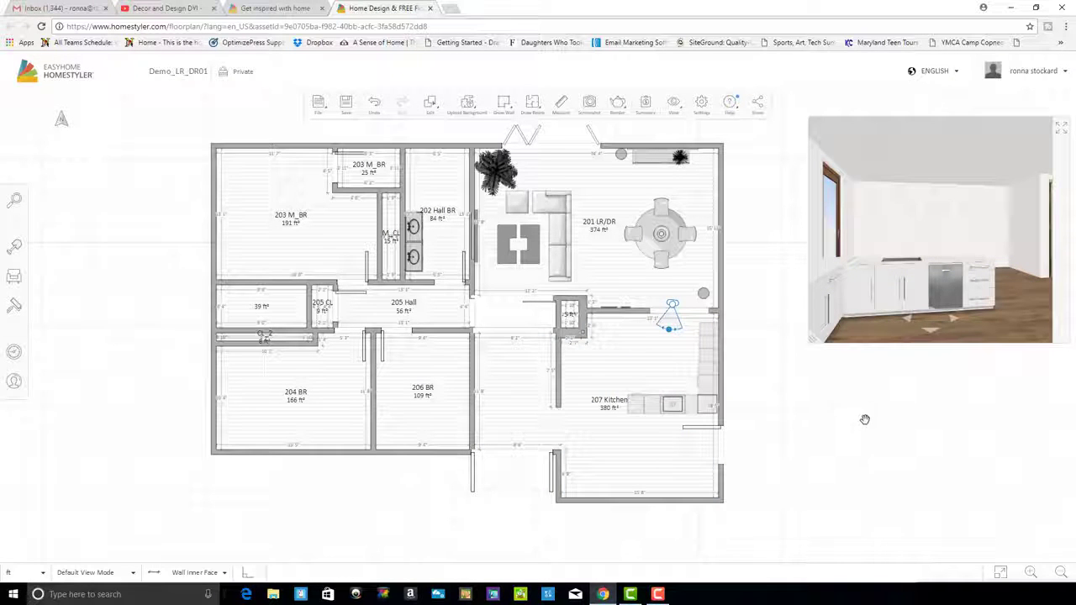
Shift the three single base cabinets up along the right-hand wall, side by side from the kitchen's upper end
{"action": "mouse_move", "coordinate": [669, 318]}
{"action": "left_mouse_down"}
{"action": "mouse_move", "coordinate": [599, 357]}
{"action": "mouse_move", "coordinate": [593, 372]}
{"action": "mouse_move", "coordinate": [638, 361]}
{"action": "left_mouse_up"}
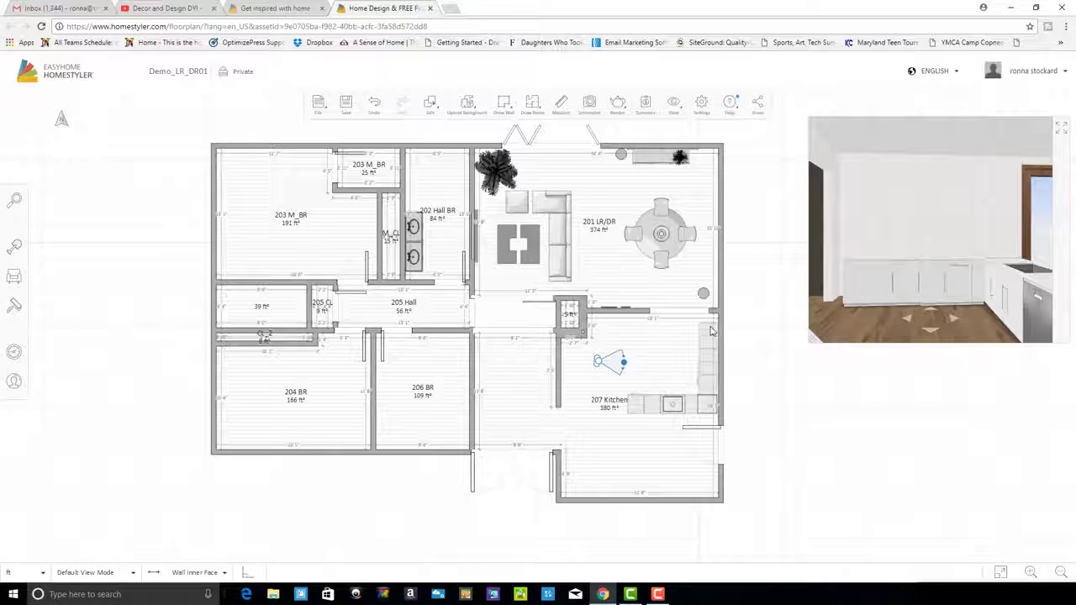
{"action": "left_click", "coordinate": [711, 320]}
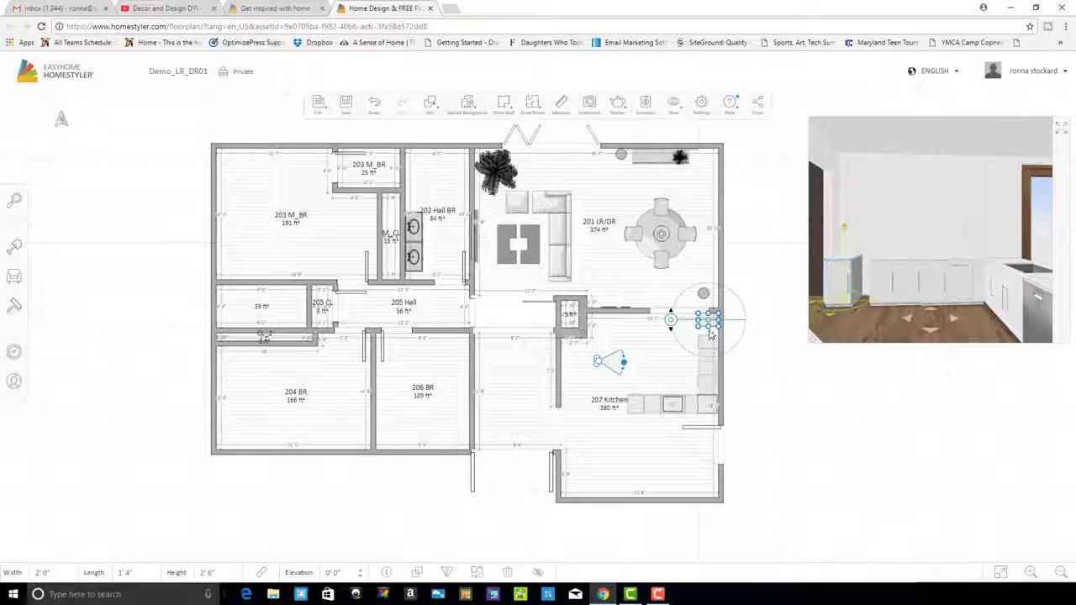
{"action": "left_click_drag", "start_coordinate": [710, 343], "coordinate": [710, 333]}
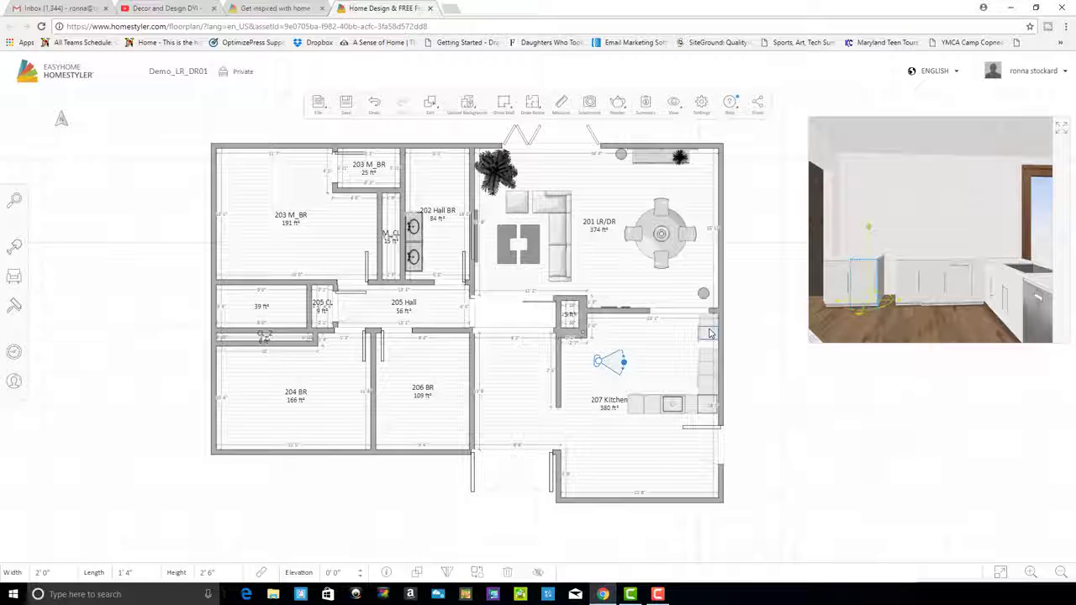
{"action": "left_click", "coordinate": [711, 334]}
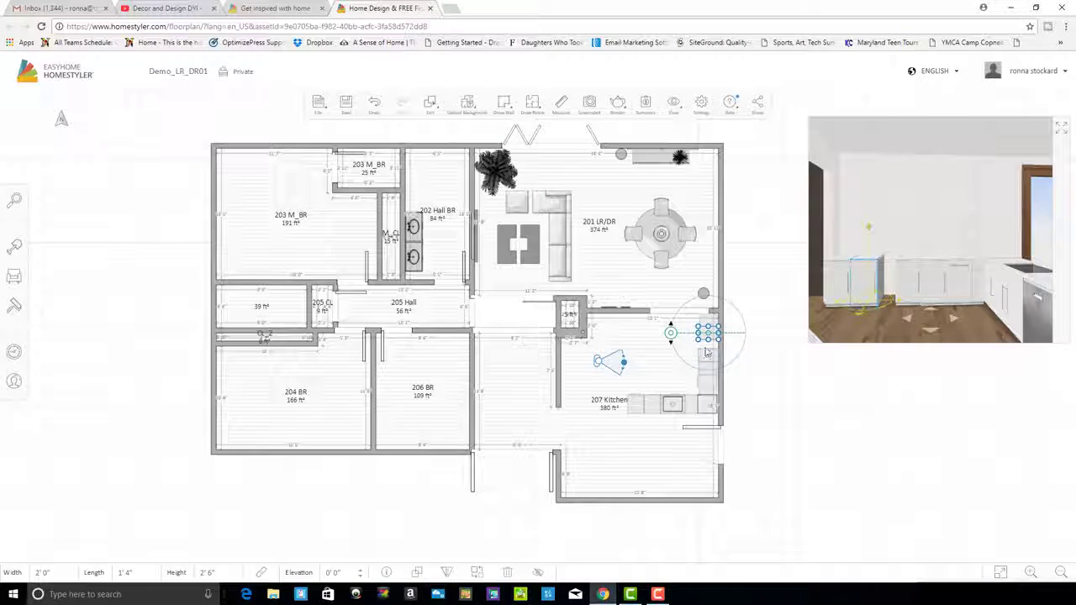
{"action": "left_click_drag", "start_coordinate": [707, 354], "coordinate": [709, 345]}
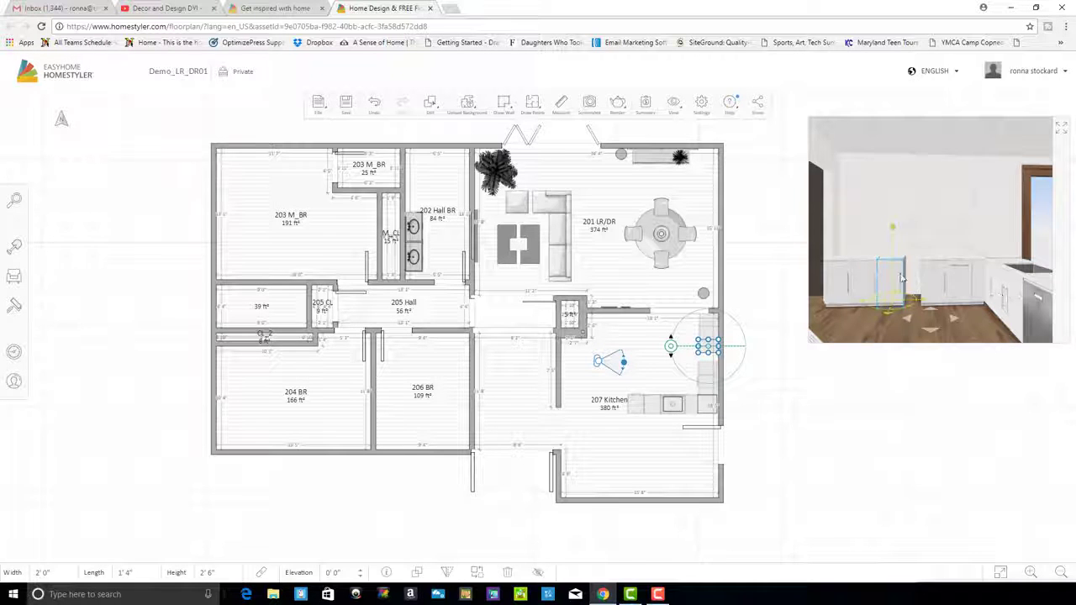
Move the L-shaped cabinet set up along the right-hand wall until it meets the lowest single base cabinet
{"action": "left_click", "coordinate": [711, 368]}
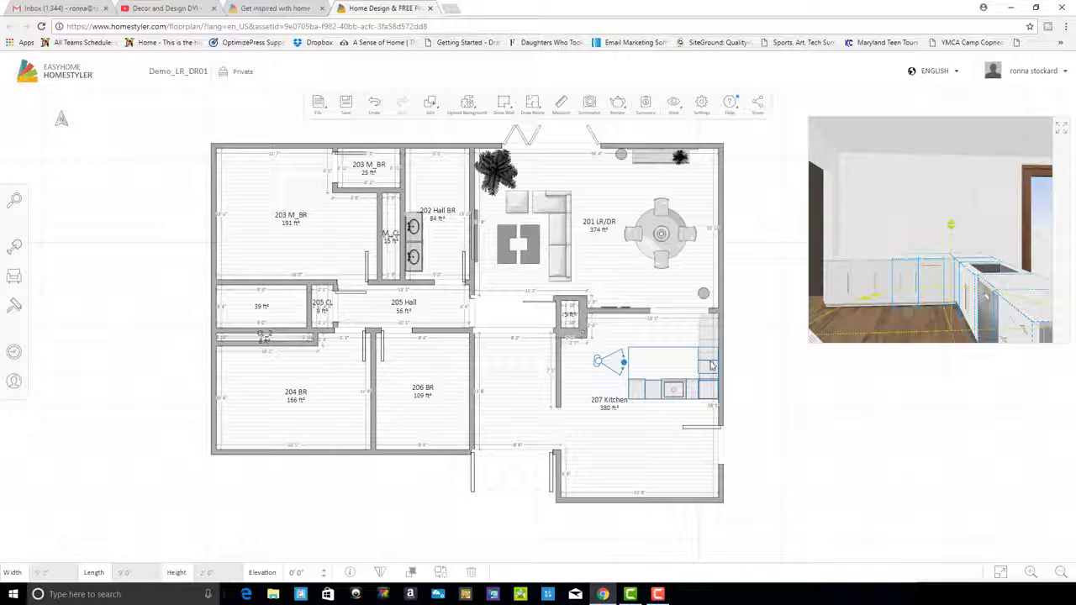
{"action": "left_click_drag", "start_coordinate": [711, 367], "coordinate": [708, 371]}
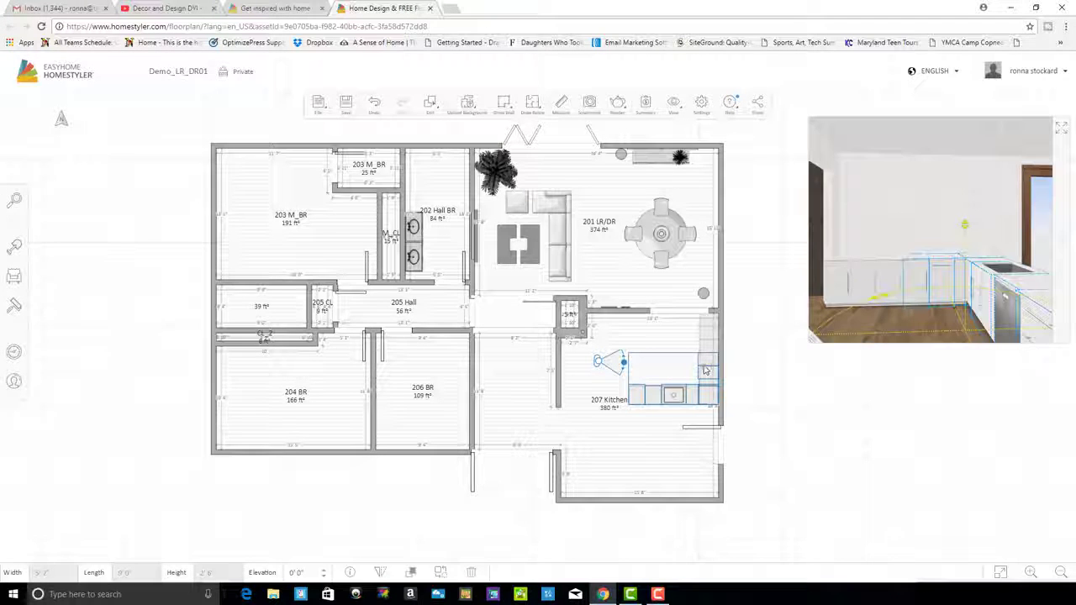
{"action": "left_click", "coordinate": [676, 402]}
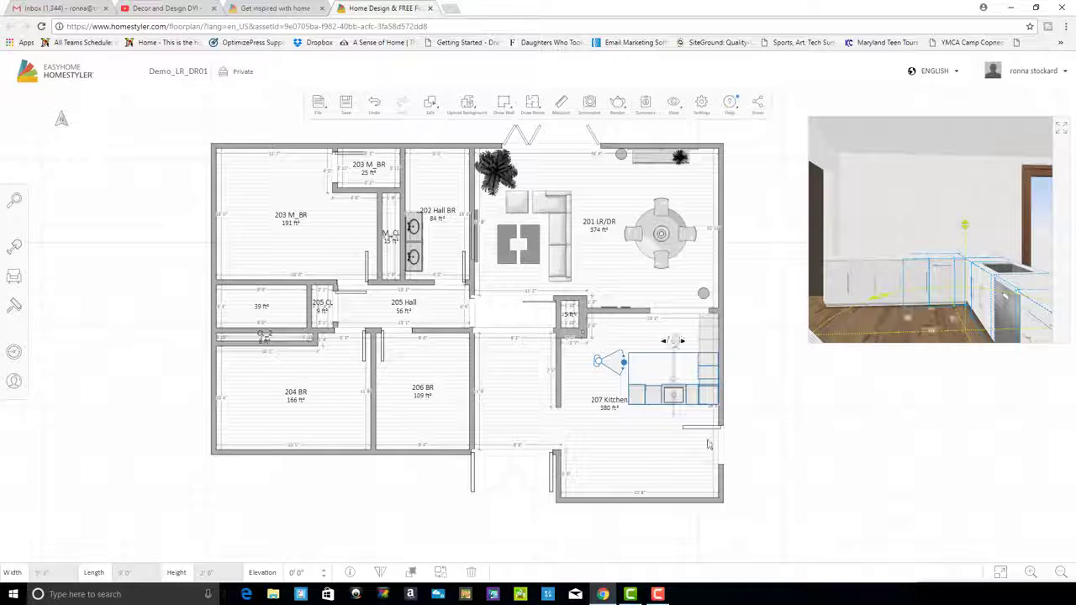
{"action": "left_click", "coordinate": [760, 375]}
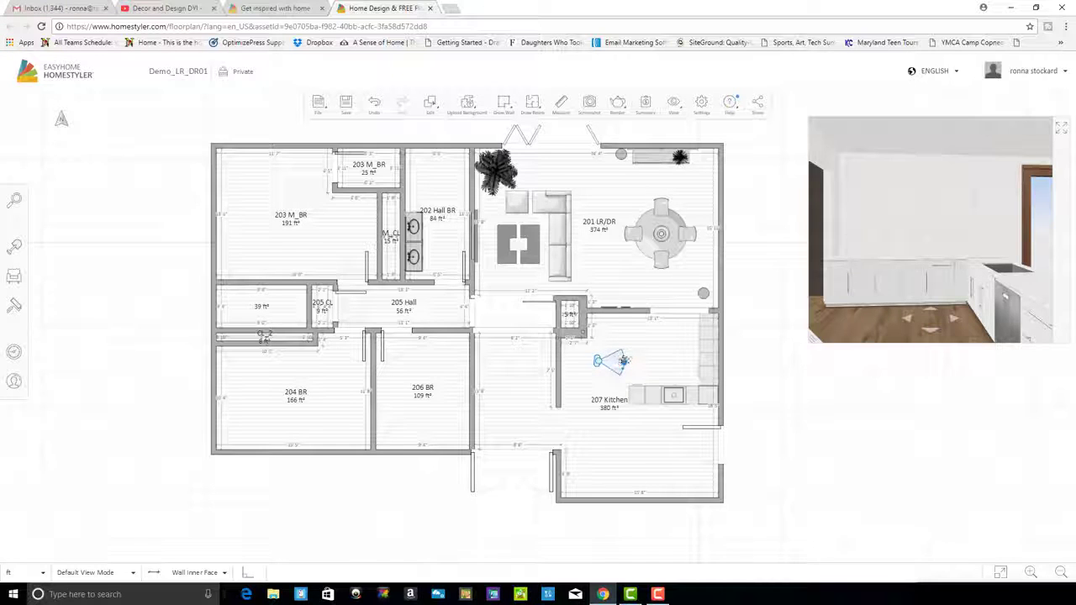
Place the silver refrigerator listed below the 36 inches French Door Refrigerator in the upper-left corner area of 207 Kitchen, slightly off the walls
{"action": "left_click_drag", "start_coordinate": [623, 360], "coordinate": [690, 348]}
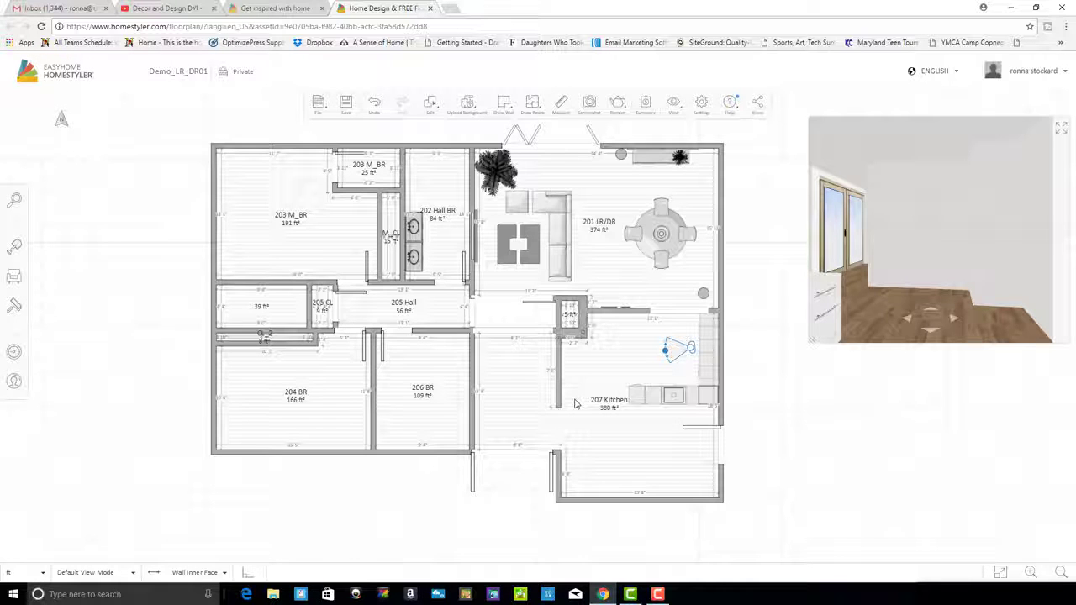
{"action": "left_click", "coordinate": [14, 280]}
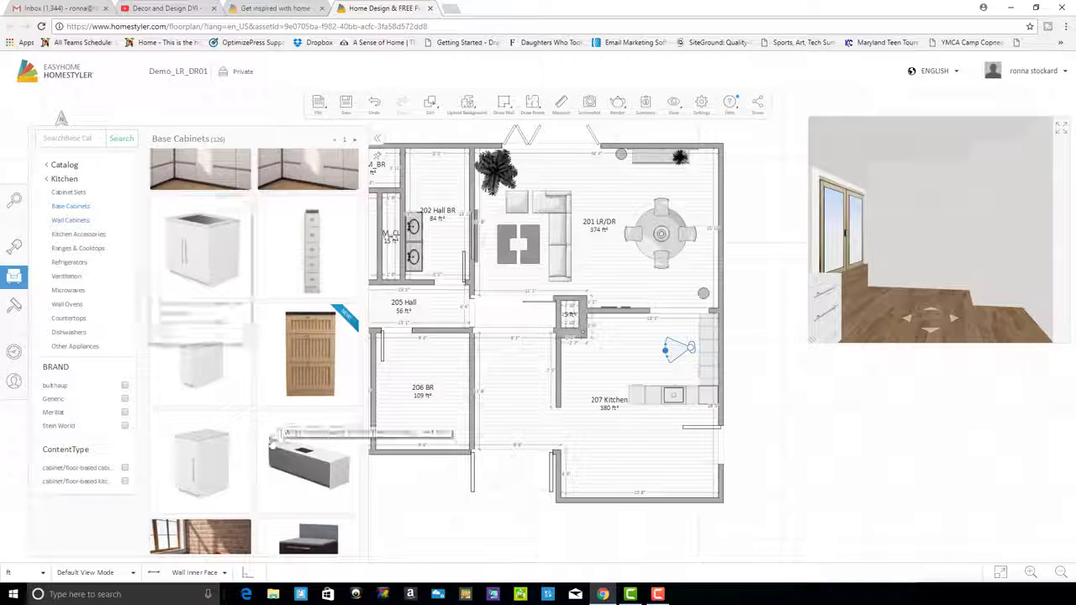
{"action": "mouse_move", "coordinate": [197, 469]}
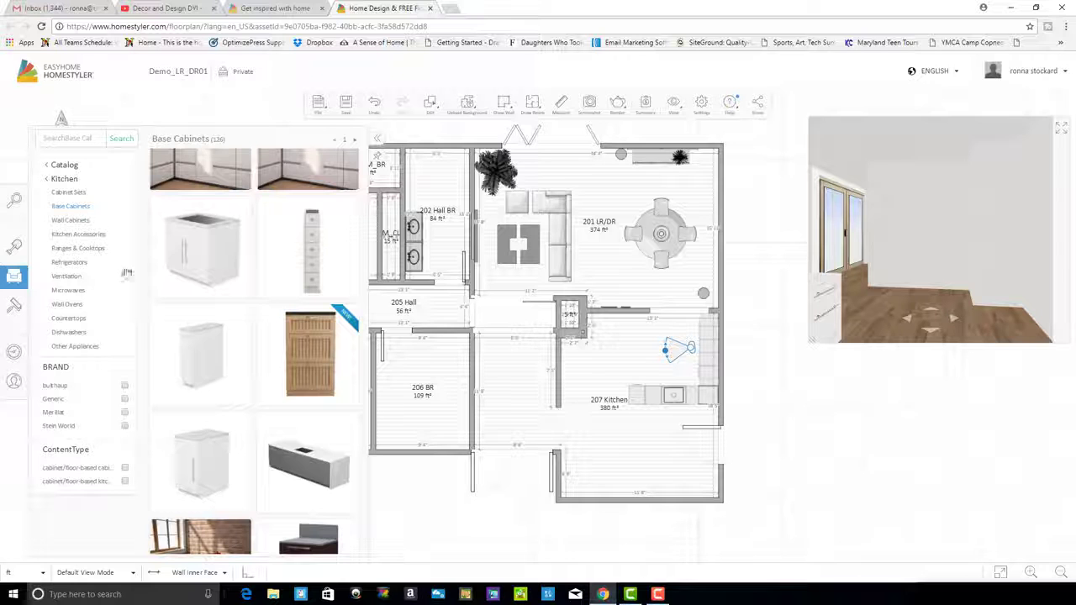
{"action": "left_click", "coordinate": [58, 180]}
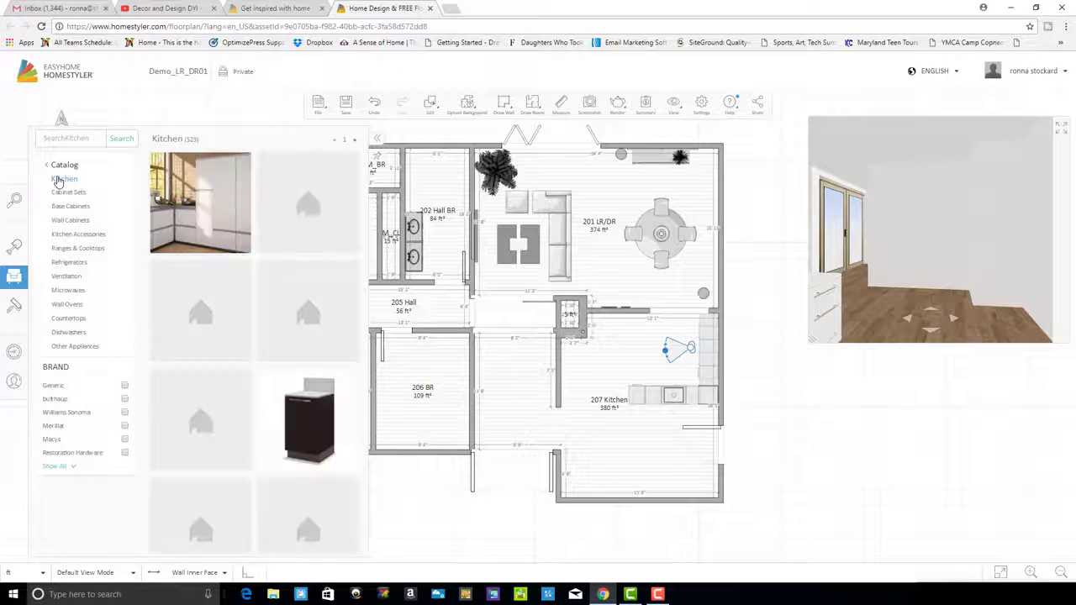
{"action": "left_click", "coordinate": [70, 264]}
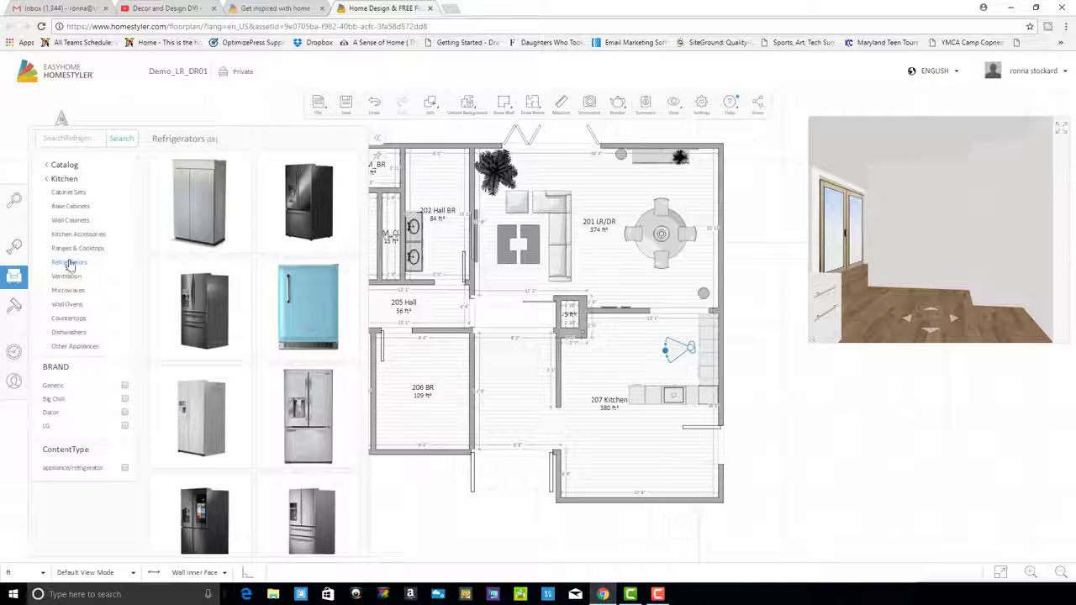
{"action": "mouse_move", "coordinate": [201, 414]}
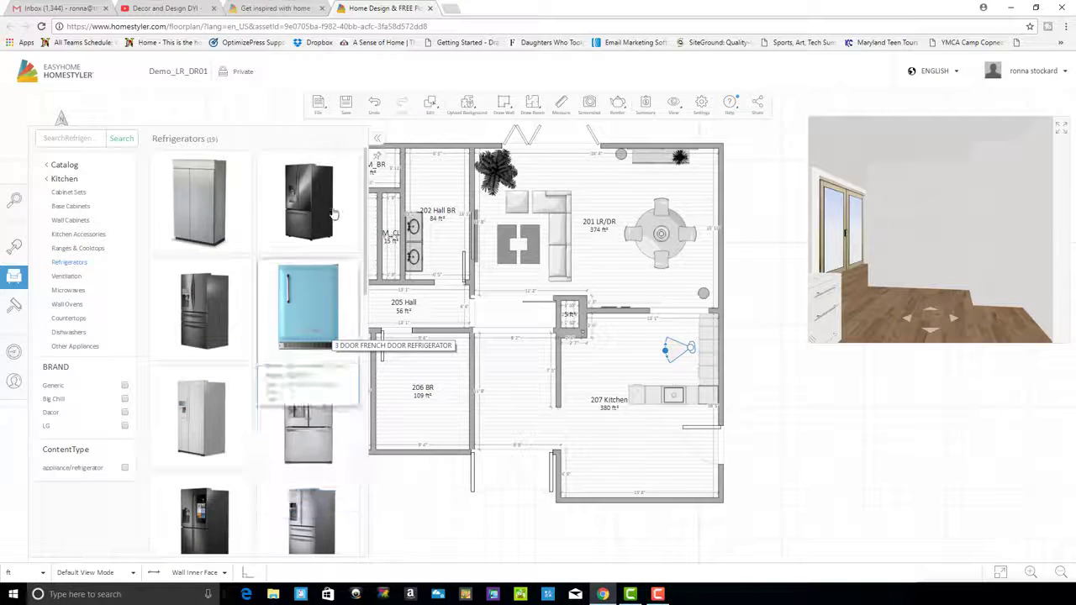
{"action": "mouse_move", "coordinate": [193, 318]}
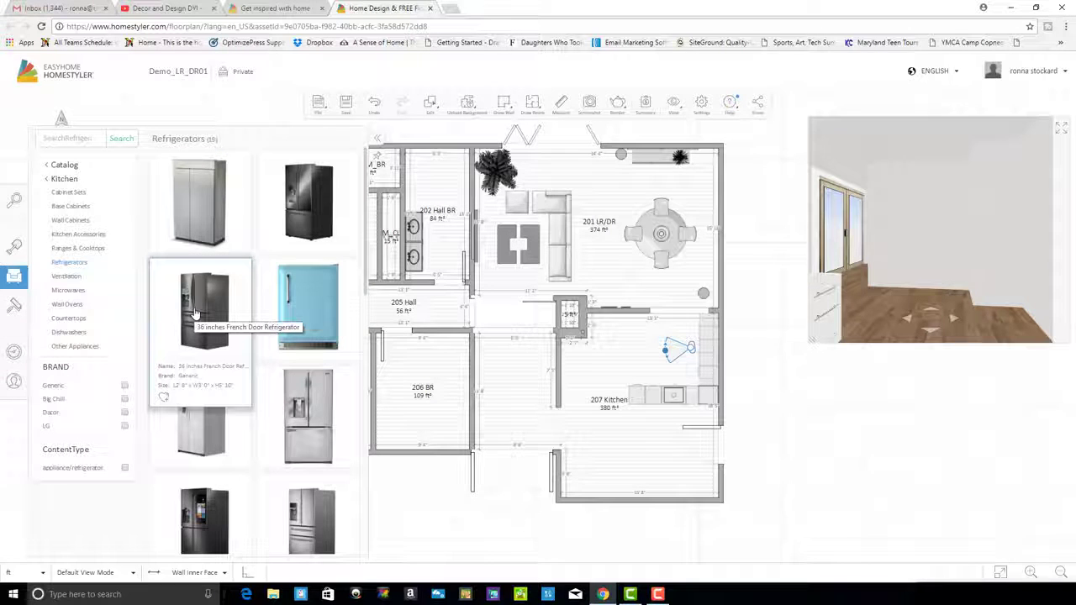
{"action": "left_click", "coordinate": [210, 427]}
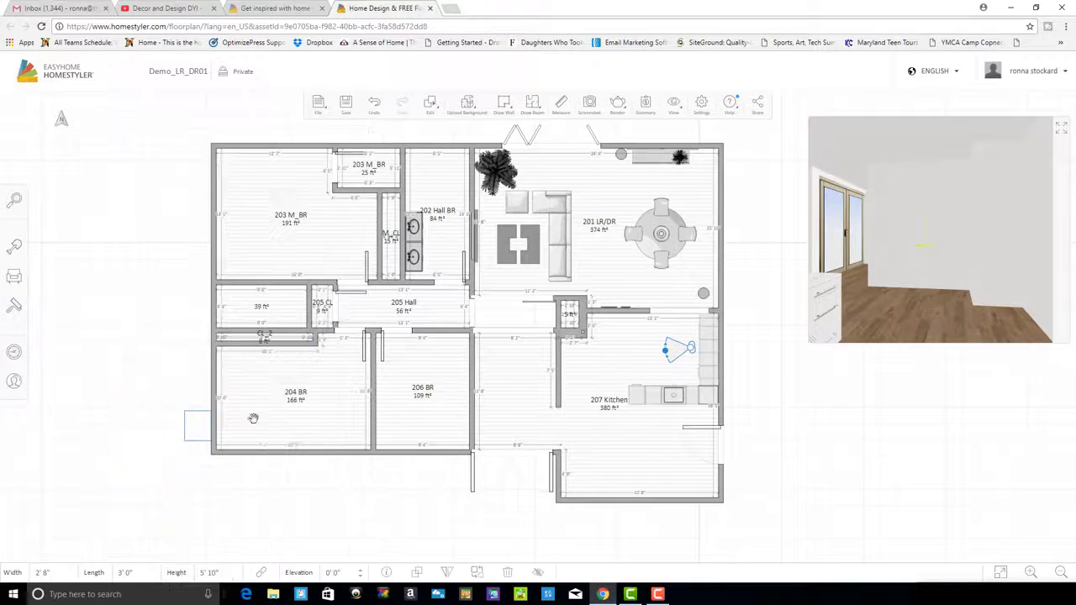
{"action": "left_click", "coordinate": [579, 356]}
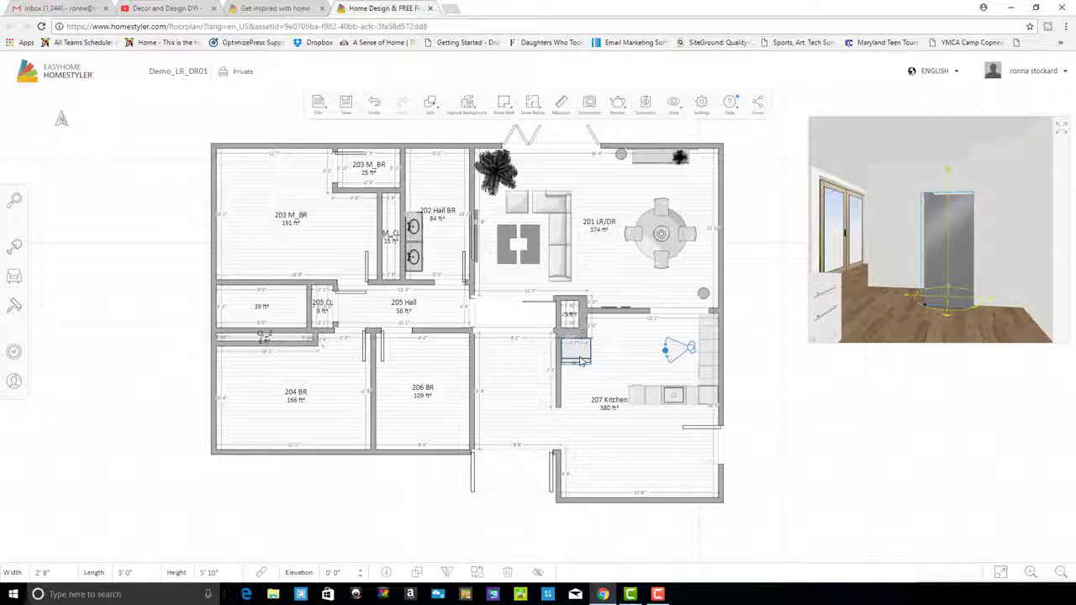
{"action": "left_click_drag", "start_coordinate": [581, 362], "coordinate": [586, 364]}
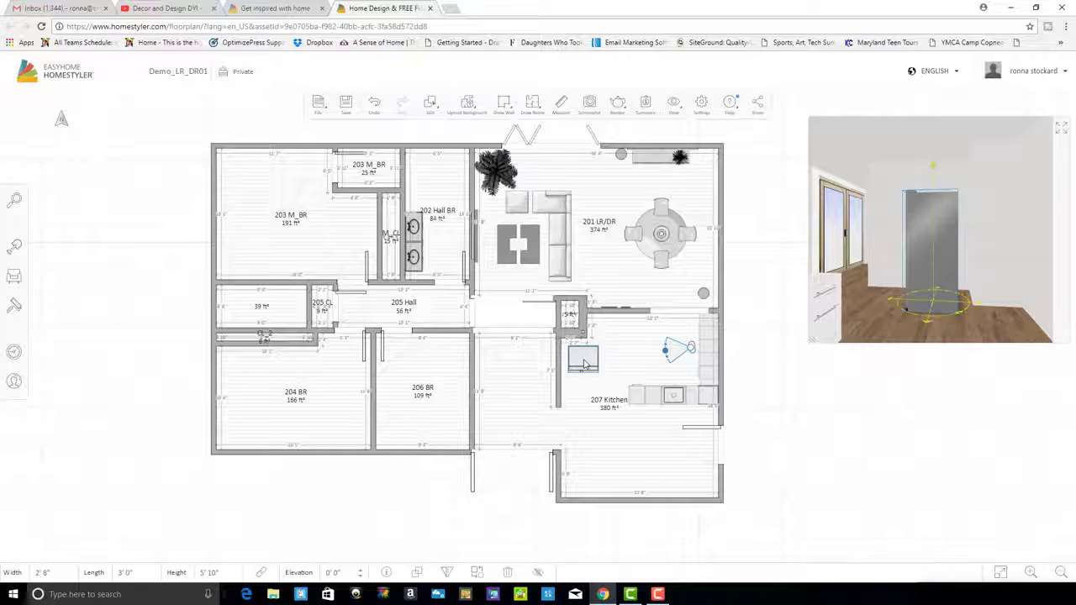
Rotate the refrigerator so its doors face the cabinets on the right-hand wall, and fit it into the kitchen's upper-left corner
{"action": "left_click", "coordinate": [586, 362]}
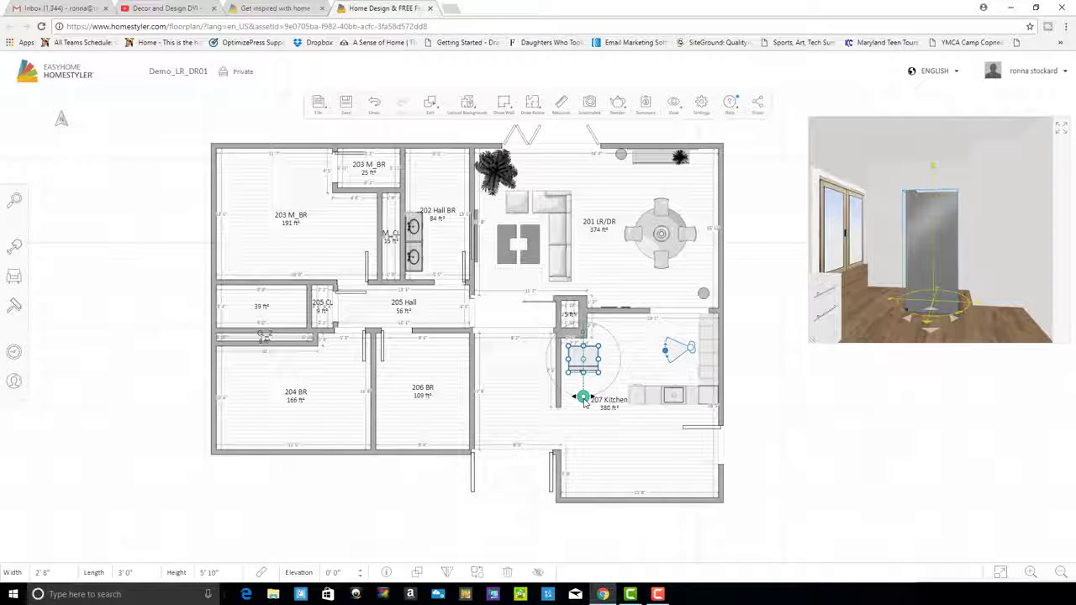
{"action": "left_click_drag", "start_coordinate": [583, 396], "coordinate": [620, 358]}
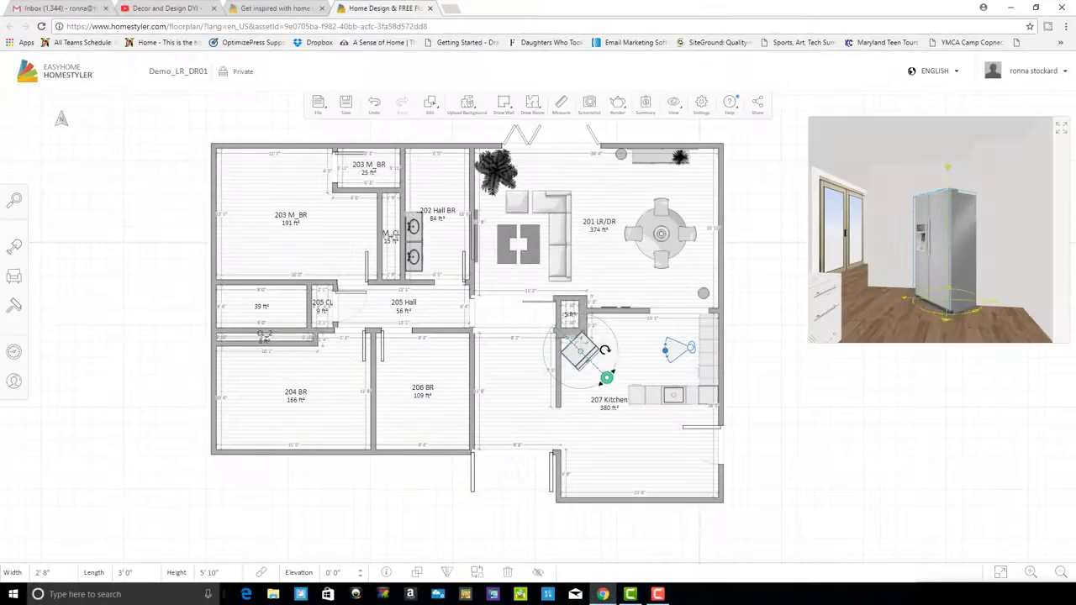
{"action": "left_click_drag", "start_coordinate": [600, 378], "coordinate": [619, 351]}
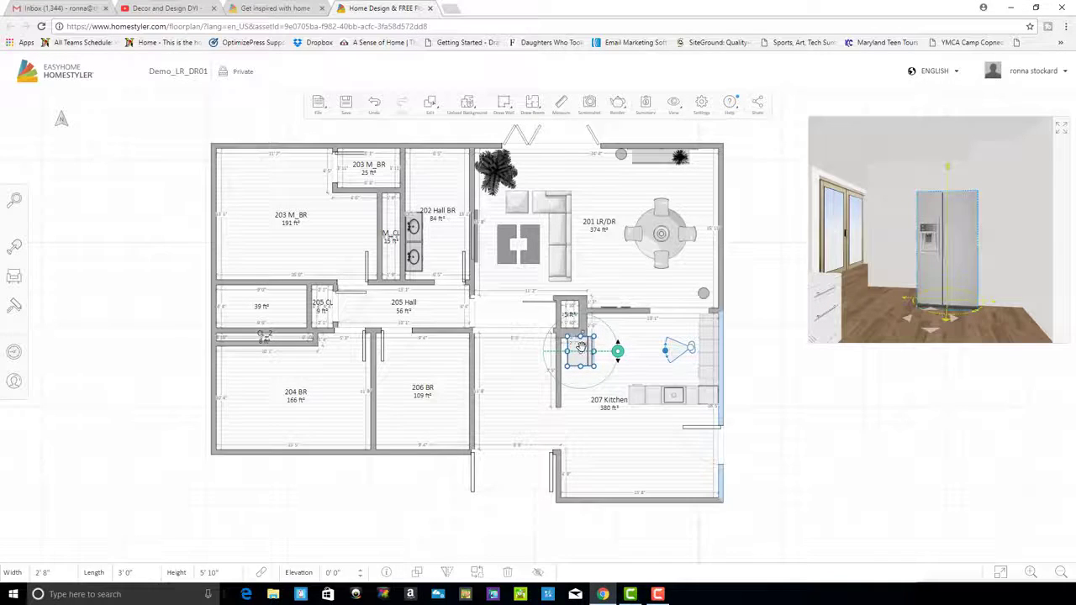
{"action": "mouse_move", "coordinate": [580, 348]}
{"action": "left_mouse_down"}
{"action": "mouse_move", "coordinate": [564, 352]}
{"action": "mouse_move", "coordinate": [571, 358]}
{"action": "left_mouse_up"}
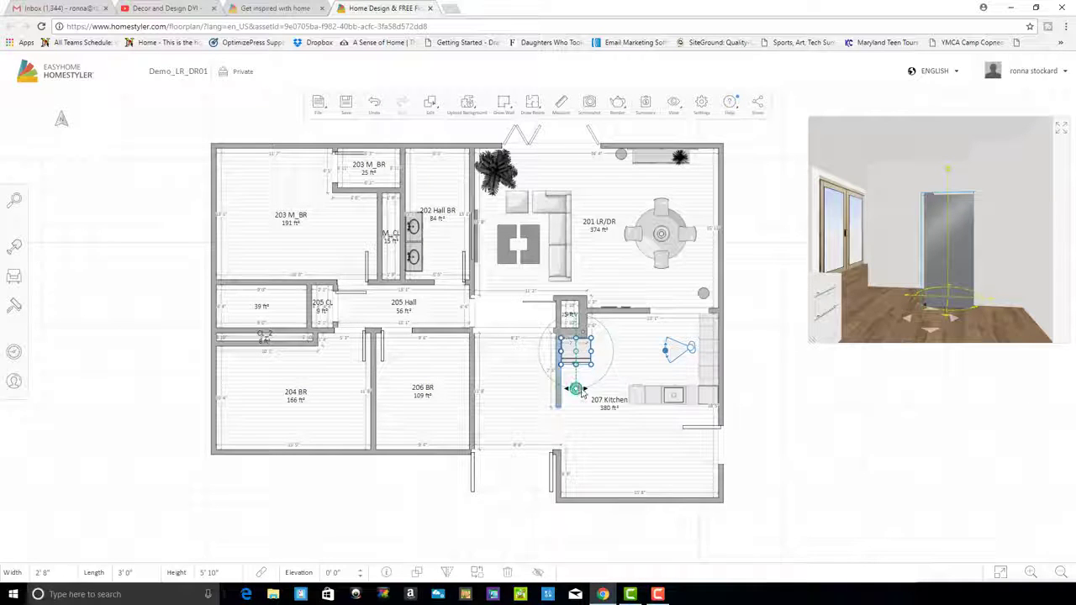
{"action": "left_click_drag", "start_coordinate": [597, 363], "coordinate": [573, 334]}
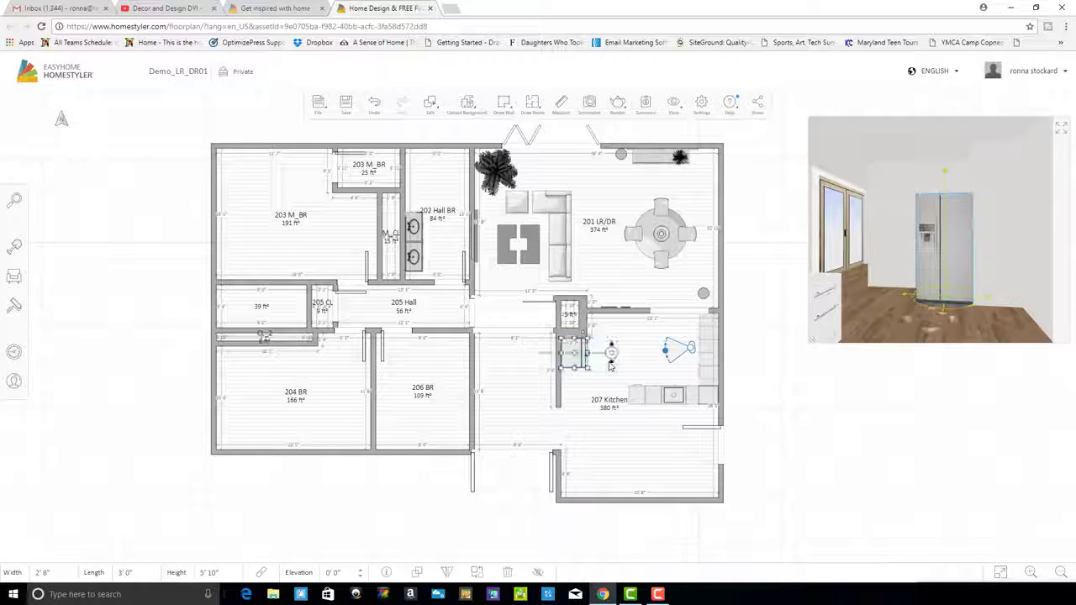
{"action": "left_click", "coordinate": [779, 395]}
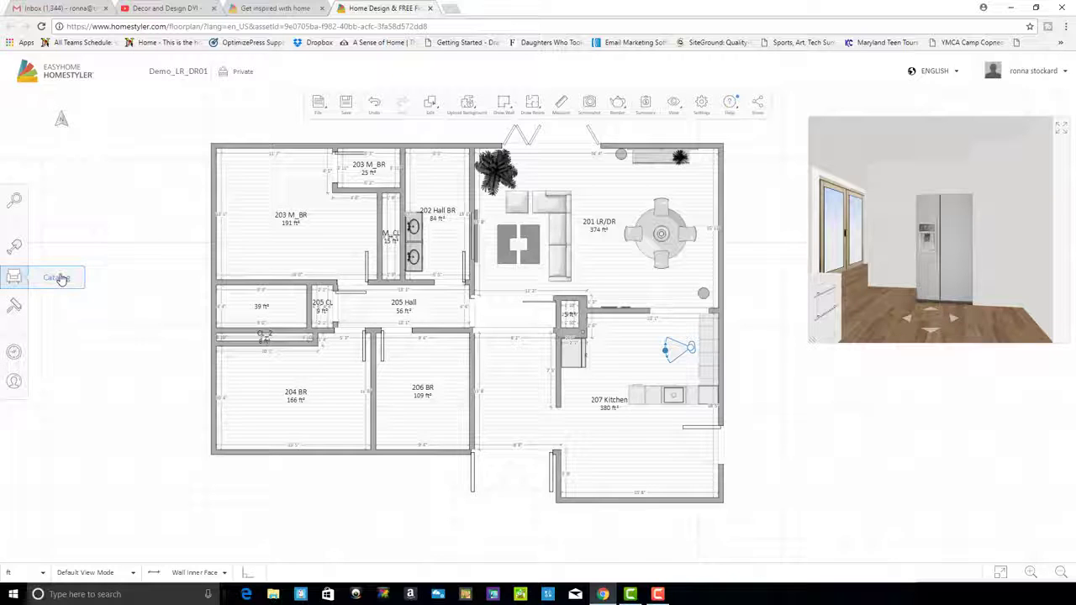
Add the 2'0" × 1'4" × 2'6" white contemporary base cabinet from the kitchen Base Cabinets catalog to the plan
{"action": "left_click", "coordinate": [59, 278]}
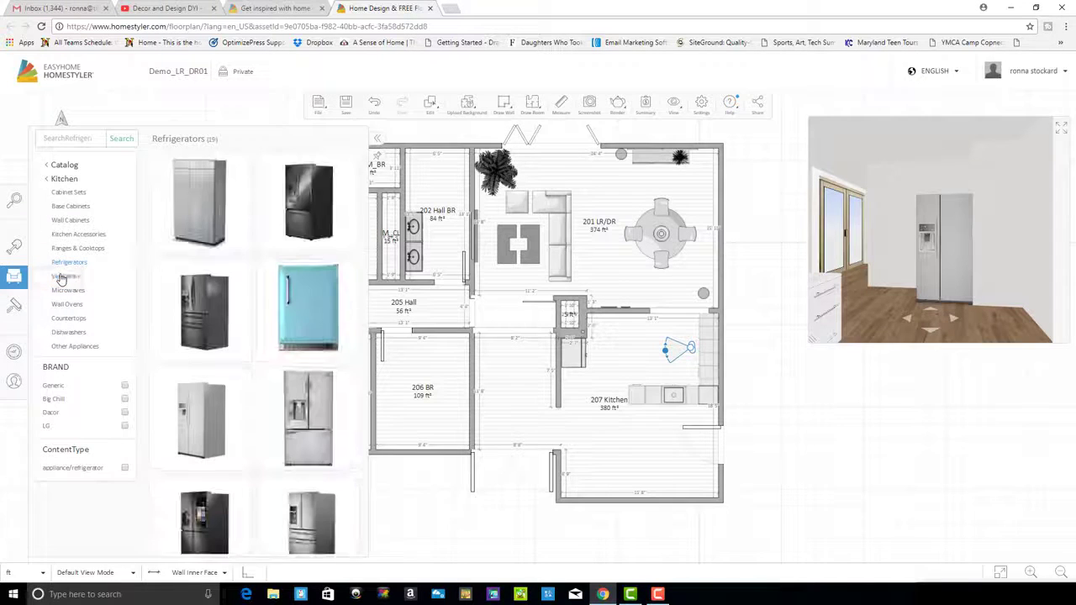
{"action": "left_click", "coordinate": [70, 207]}
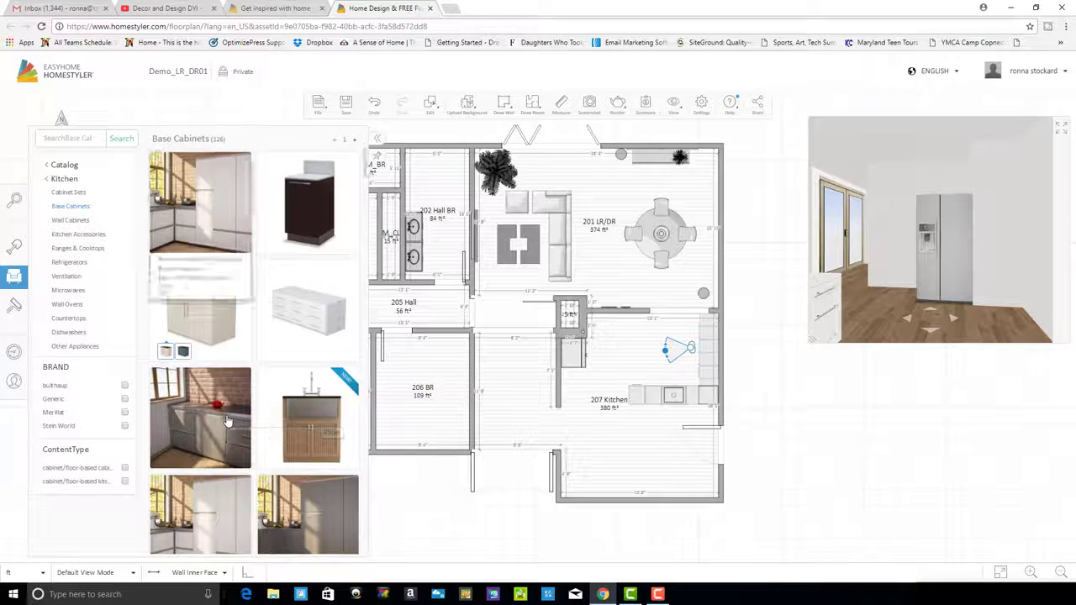
{"action": "scroll", "coordinate": [227, 421], "scroll_direction": "down", "scroll_amount": 3}
{"action": "scroll", "coordinate": [227, 420], "scroll_direction": "down", "scroll_amount": 3}
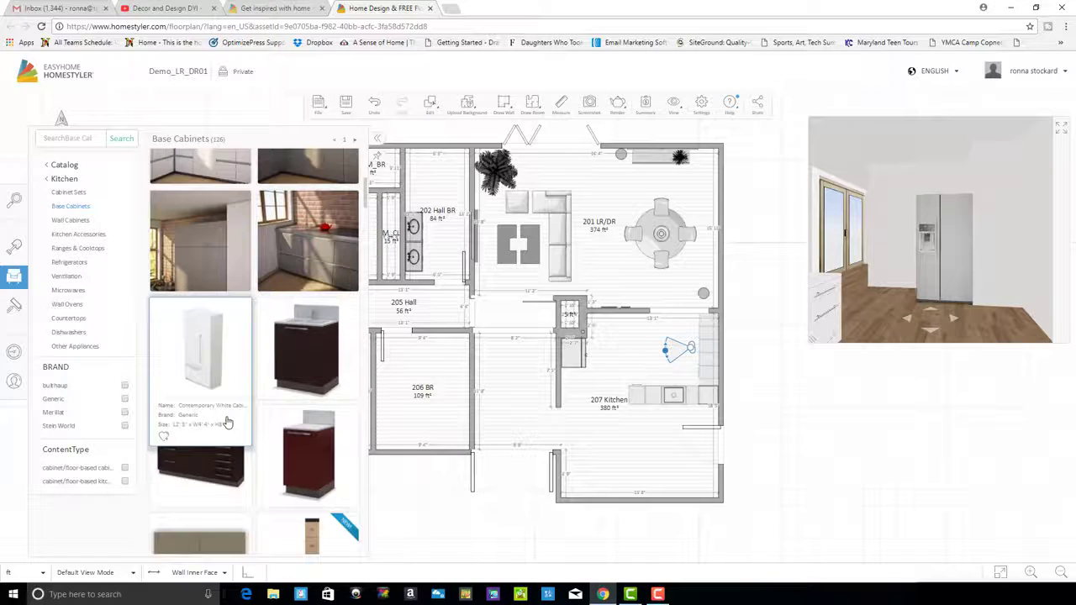
{"action": "scroll", "coordinate": [227, 420], "scroll_direction": "down", "scroll_amount": 5}
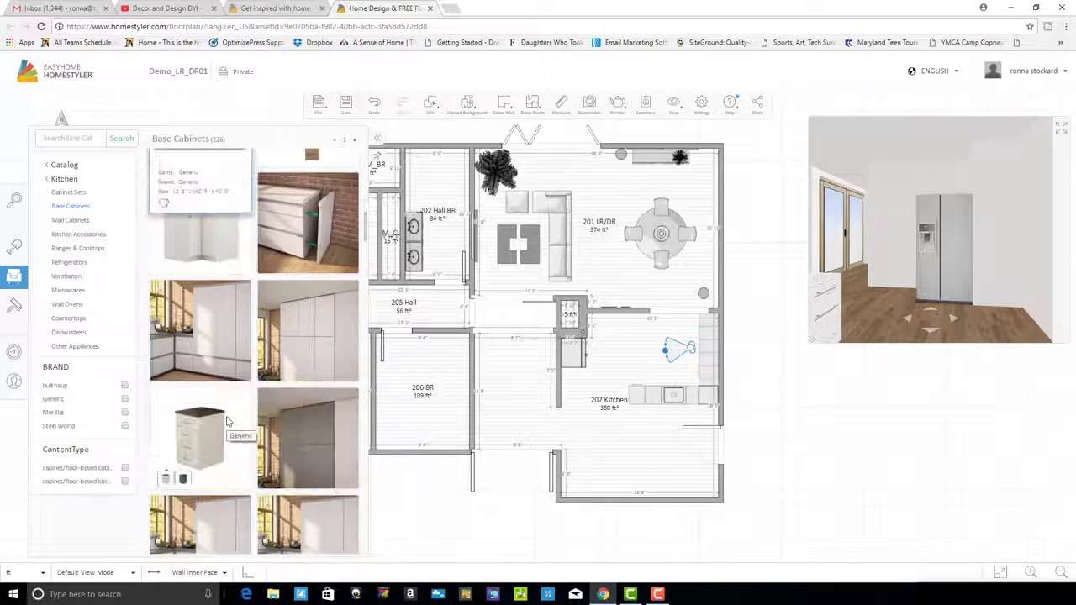
{"action": "scroll", "coordinate": [227, 423], "scroll_direction": "down", "scroll_amount": 4}
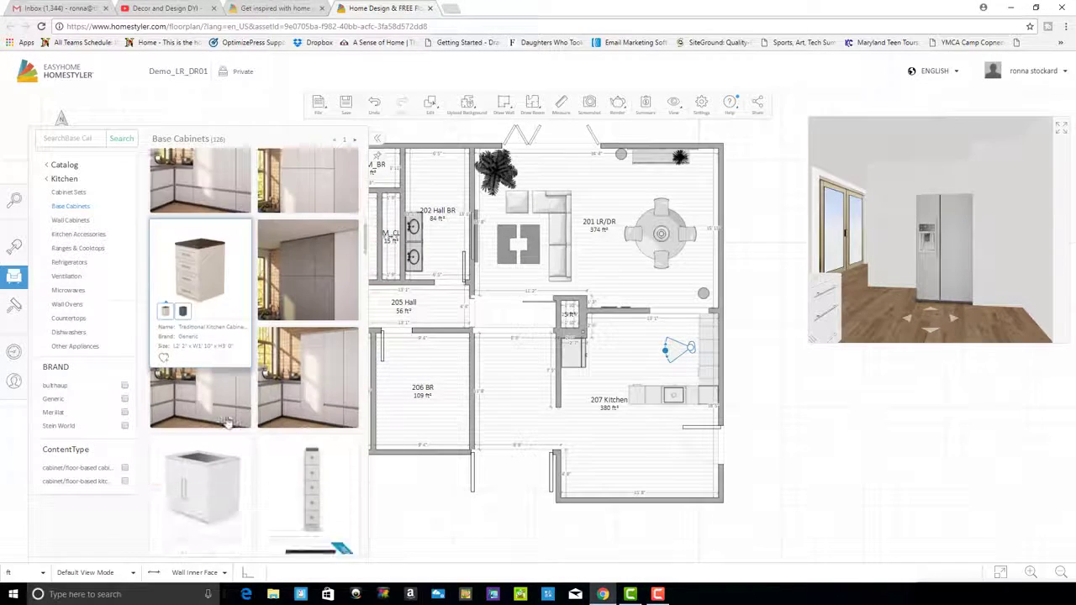
{"action": "scroll", "coordinate": [227, 423], "scroll_direction": "down", "scroll_amount": 3}
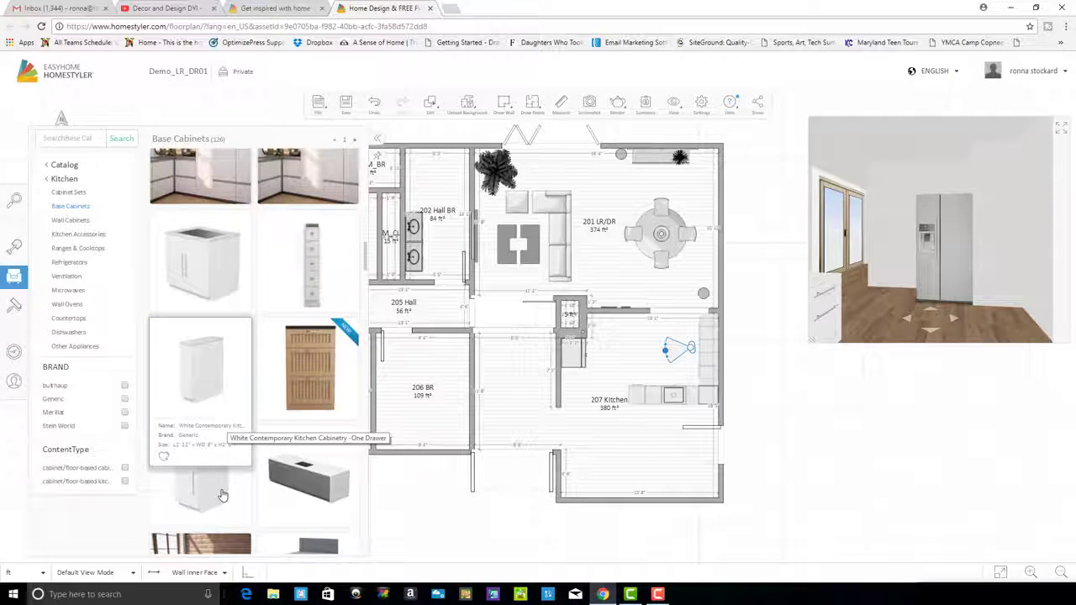
{"action": "left_click", "coordinate": [222, 494]}
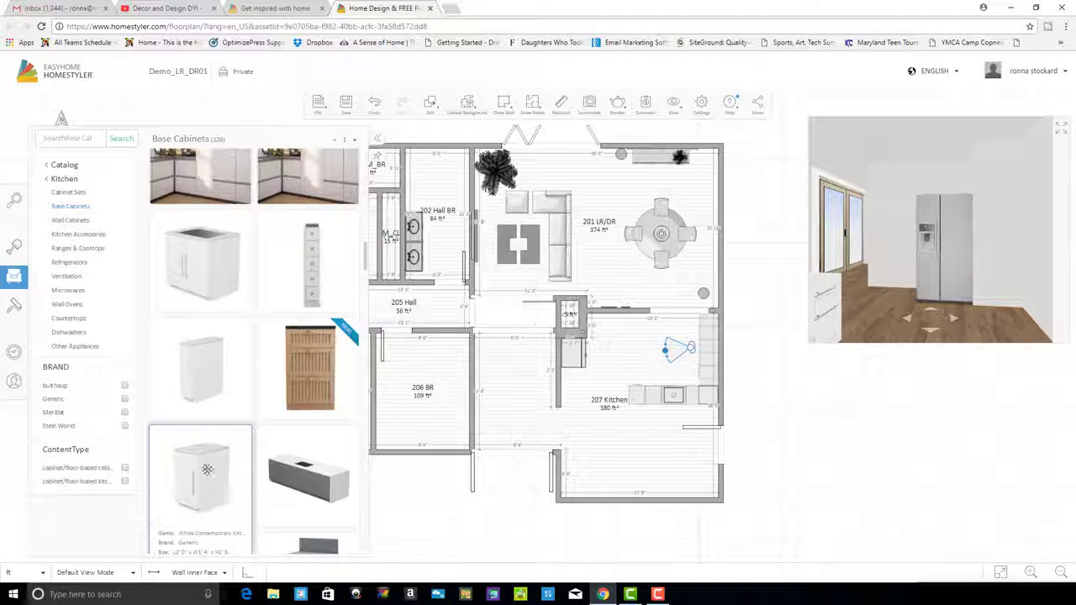
{"action": "left_click", "coordinate": [573, 433]}
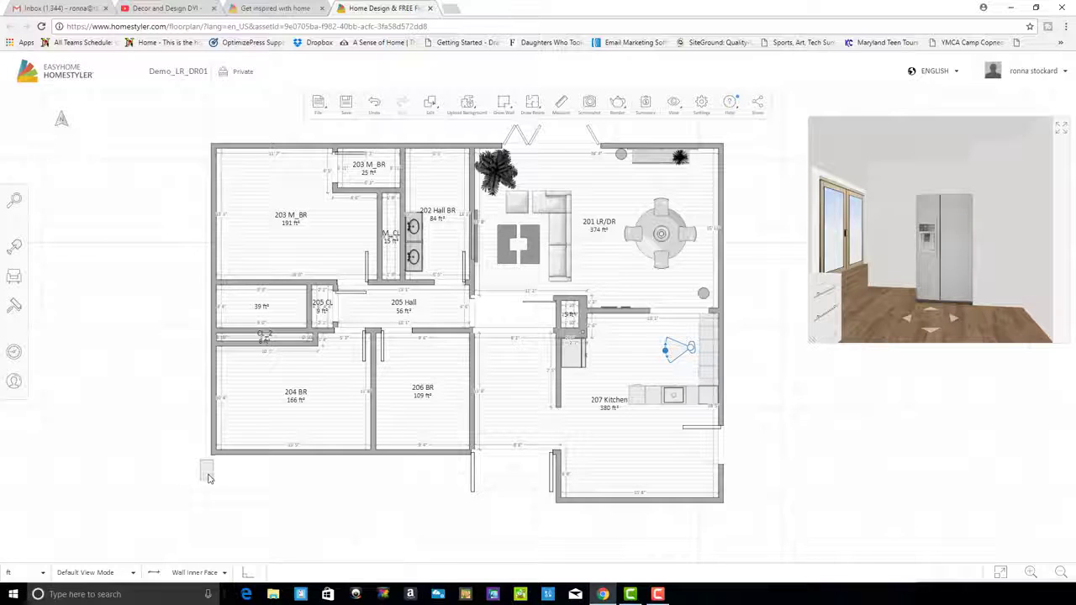
Move the new white base cabinet against the kitchen's left-hand wall directly below the refrigerator, with its front facing the room
{"action": "left_click_drag", "start_coordinate": [204, 471], "coordinate": [261, 479]}
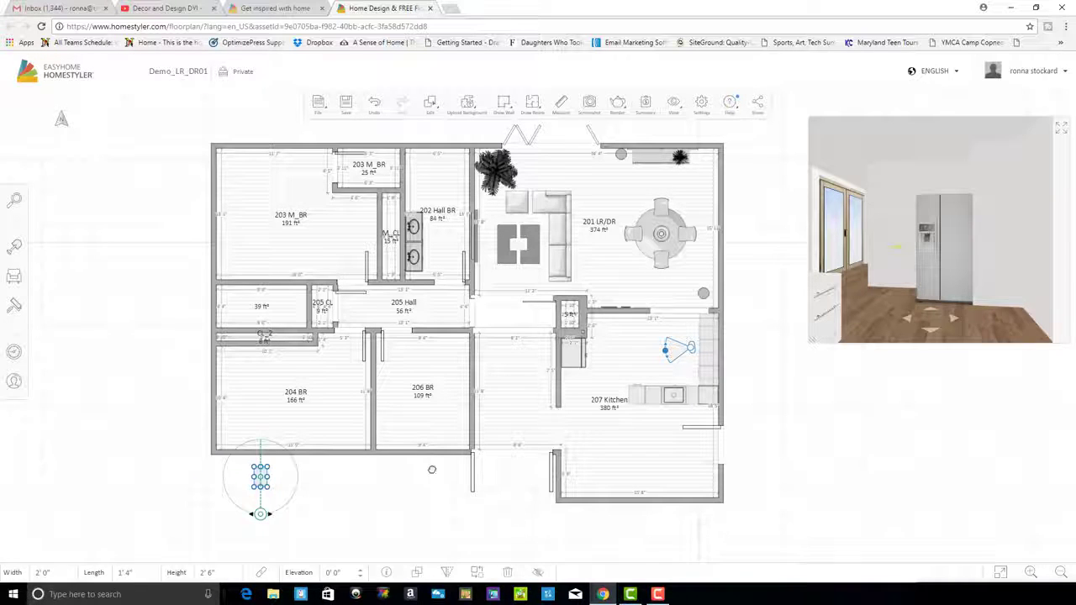
{"action": "key", "text": "Escape"}
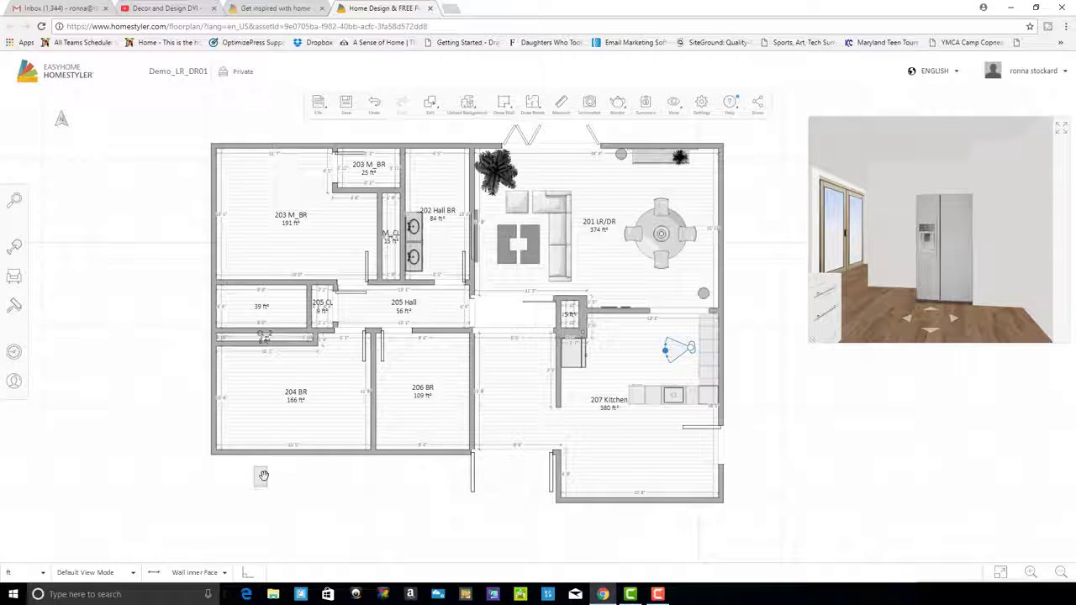
{"action": "left_click_drag", "start_coordinate": [261, 481], "coordinate": [425, 481]}
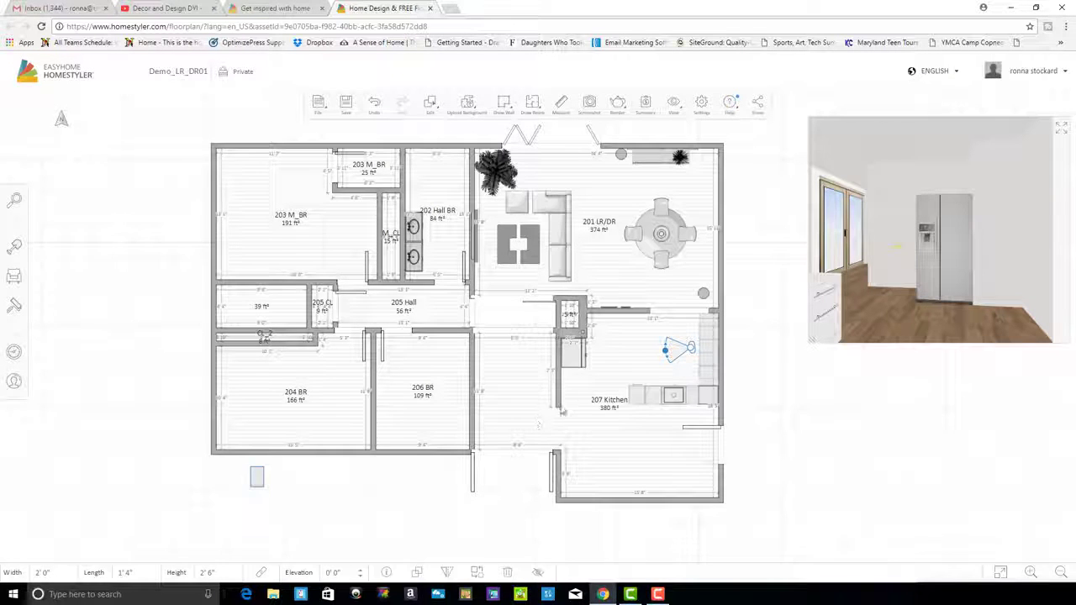
{"action": "mouse_move", "coordinate": [602, 385]}
{"action": "left_mouse_down"}
{"action": "mouse_move", "coordinate": [574, 411]}
{"action": "mouse_move", "coordinate": [603, 386]}
{"action": "mouse_move", "coordinate": [577, 379]}
{"action": "mouse_move", "coordinate": [612, 373]}
{"action": "left_mouse_up"}
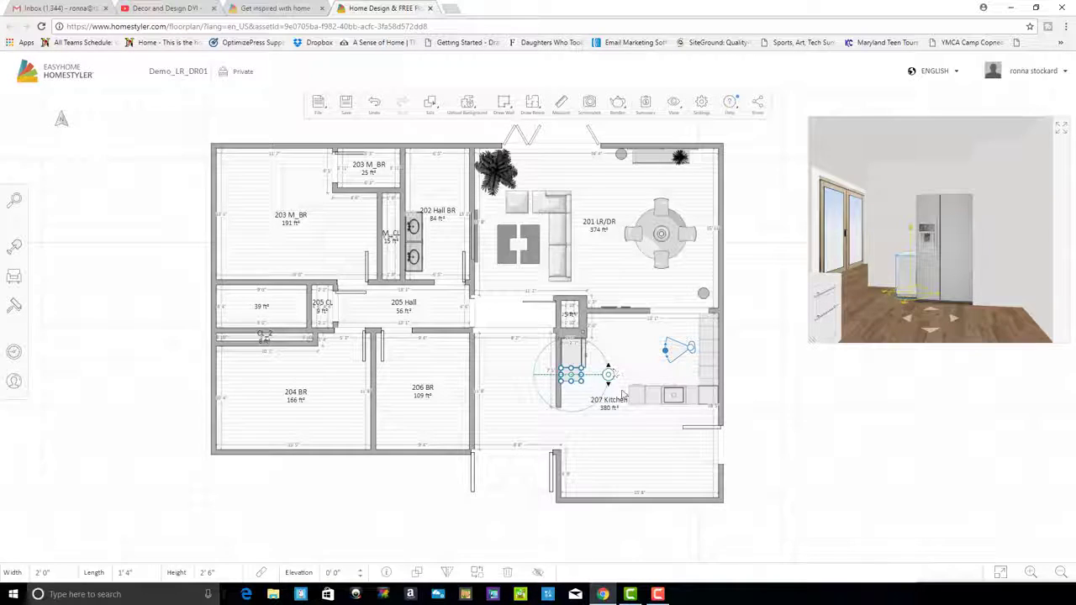
{"action": "left_click", "coordinate": [762, 388]}
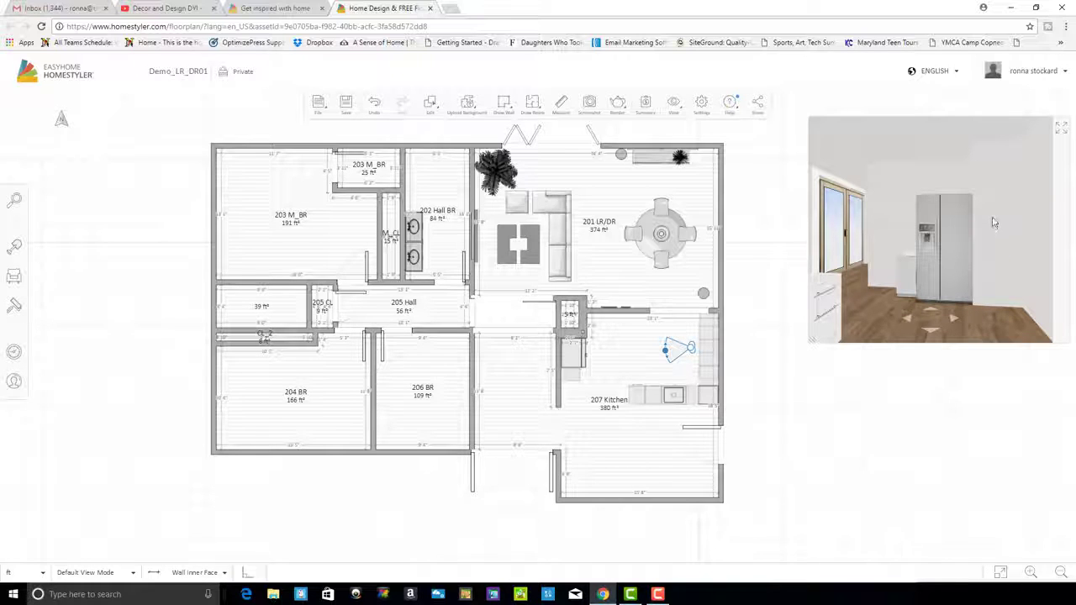
Paint the short closet wall to the right of the refrigerator in color 2029 and return to the floor plan
{"action": "left_click", "coordinate": [583, 318]}
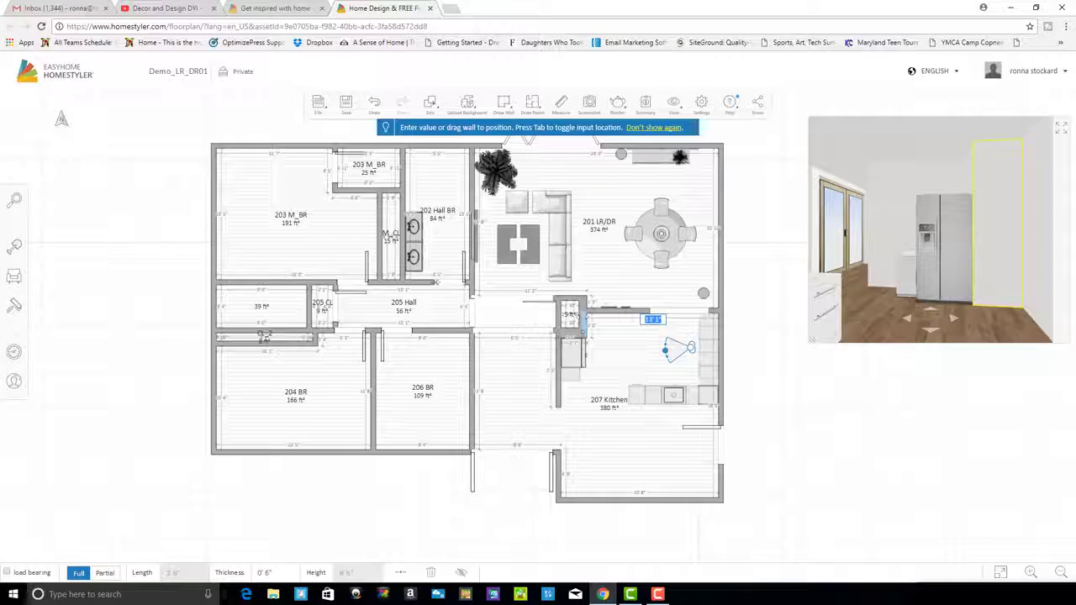
{"action": "left_click", "coordinate": [13, 309]}
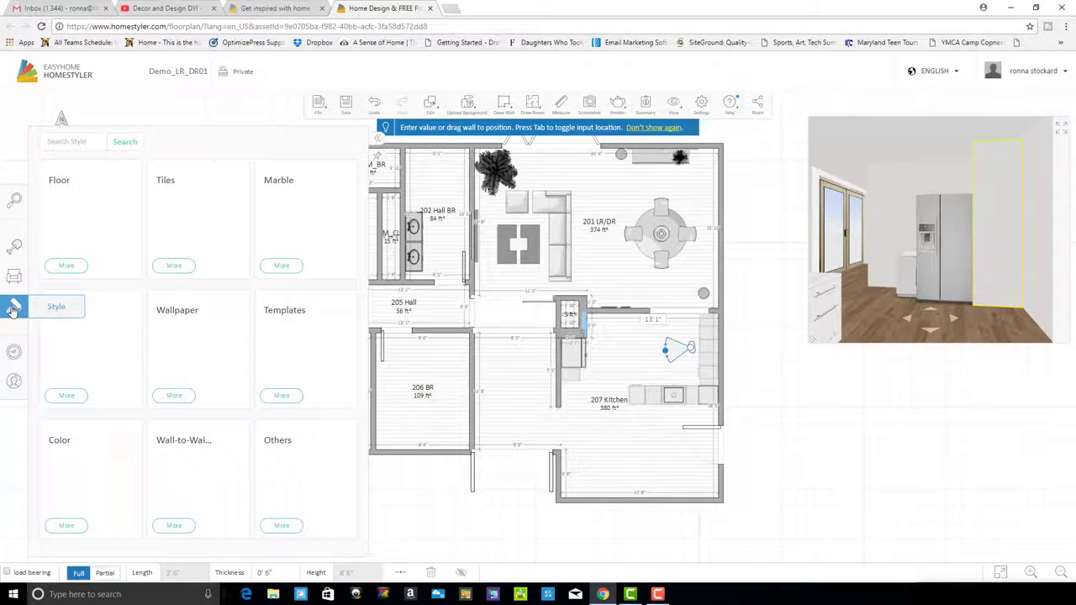
{"action": "left_click", "coordinate": [71, 482]}
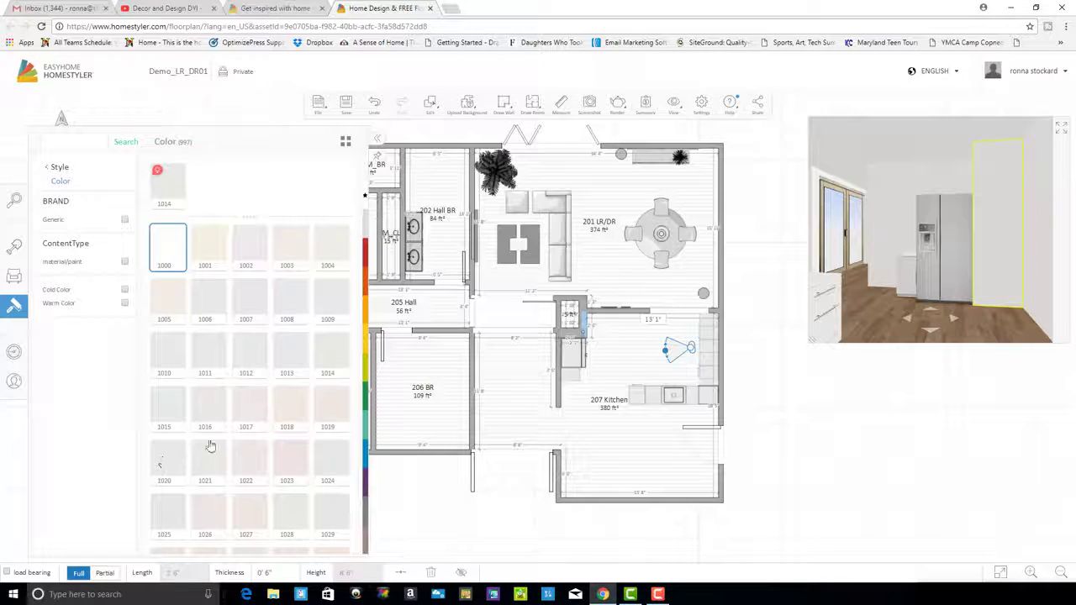
{"action": "scroll", "coordinate": [271, 493], "scroll_direction": "down", "scroll_amount": 5}
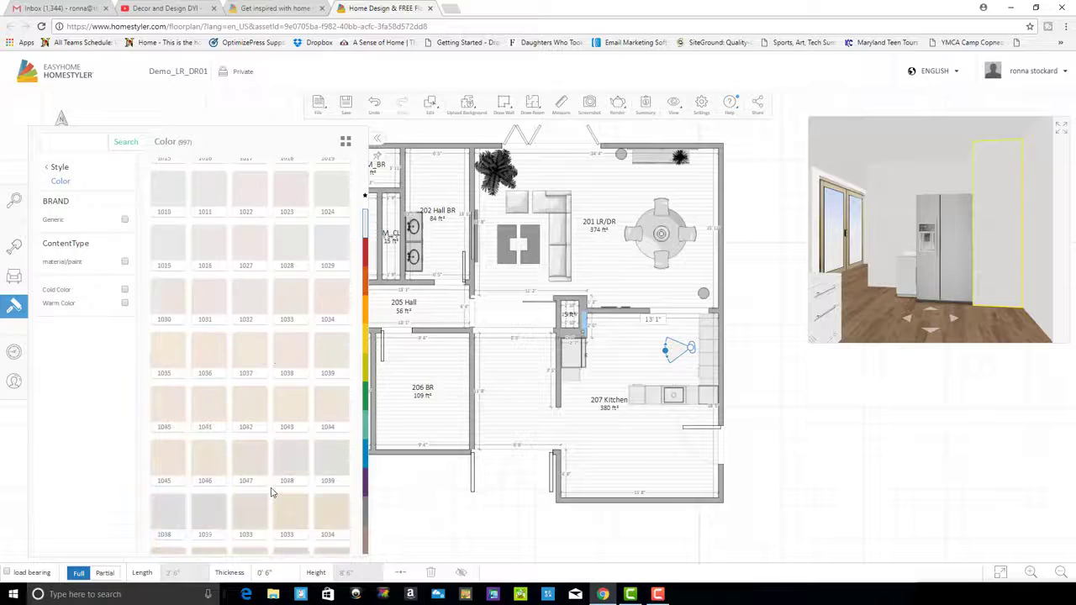
{"action": "scroll", "coordinate": [272, 493], "scroll_direction": "down", "scroll_amount": 5}
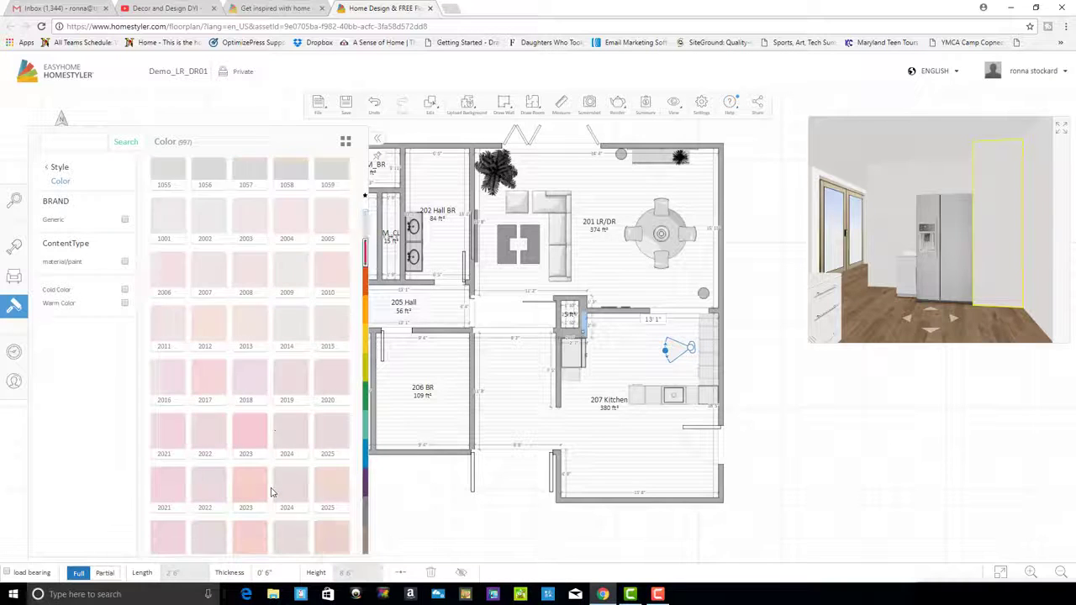
{"action": "scroll", "coordinate": [271, 493], "scroll_direction": "down", "scroll_amount": 5}
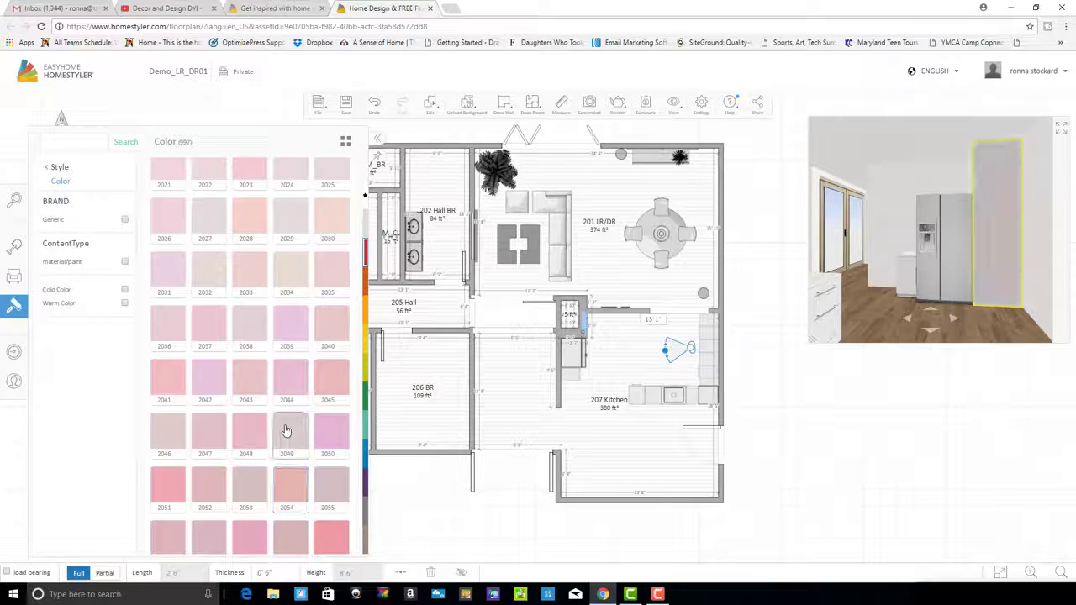
{"action": "left_click", "coordinate": [297, 281]}
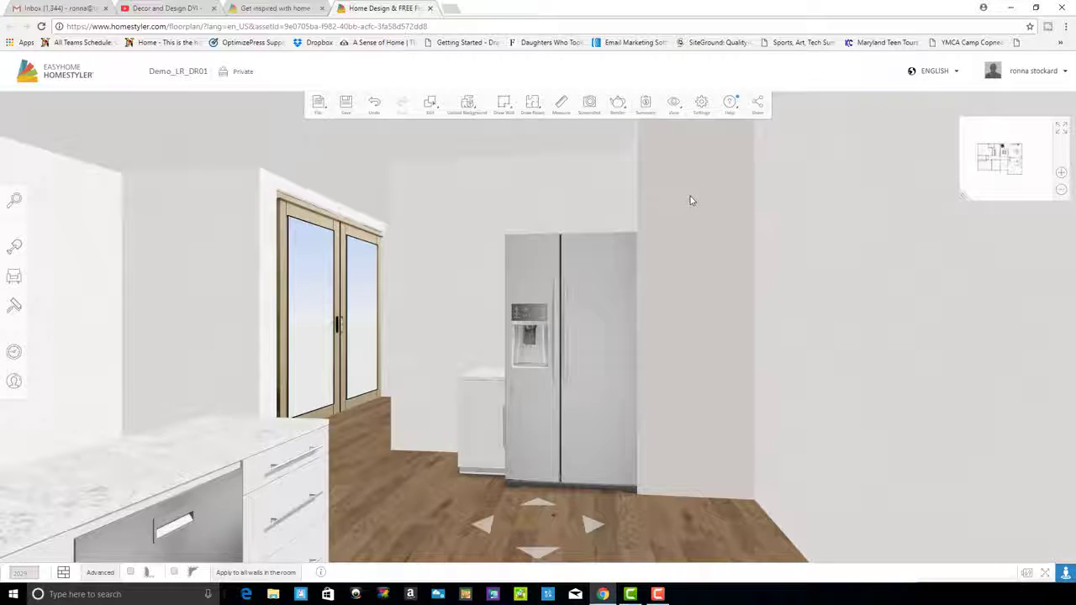
{"action": "left_click", "coordinate": [1062, 130]}
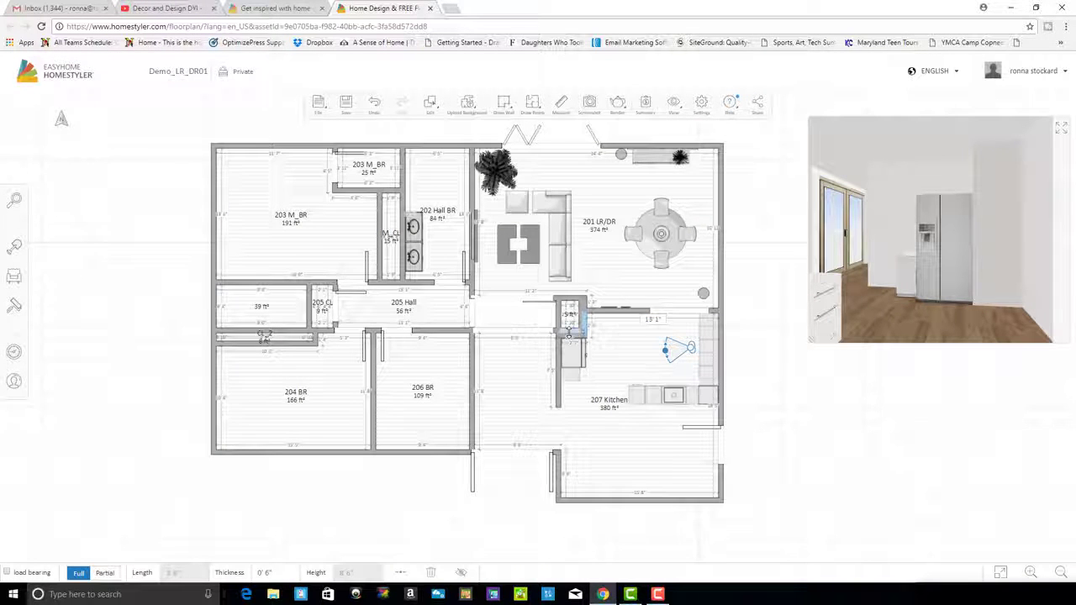
Paint the closet's lower wall above the refrigerator in color 2029 and return to the floor plan
{"action": "left_click", "coordinate": [569, 331]}
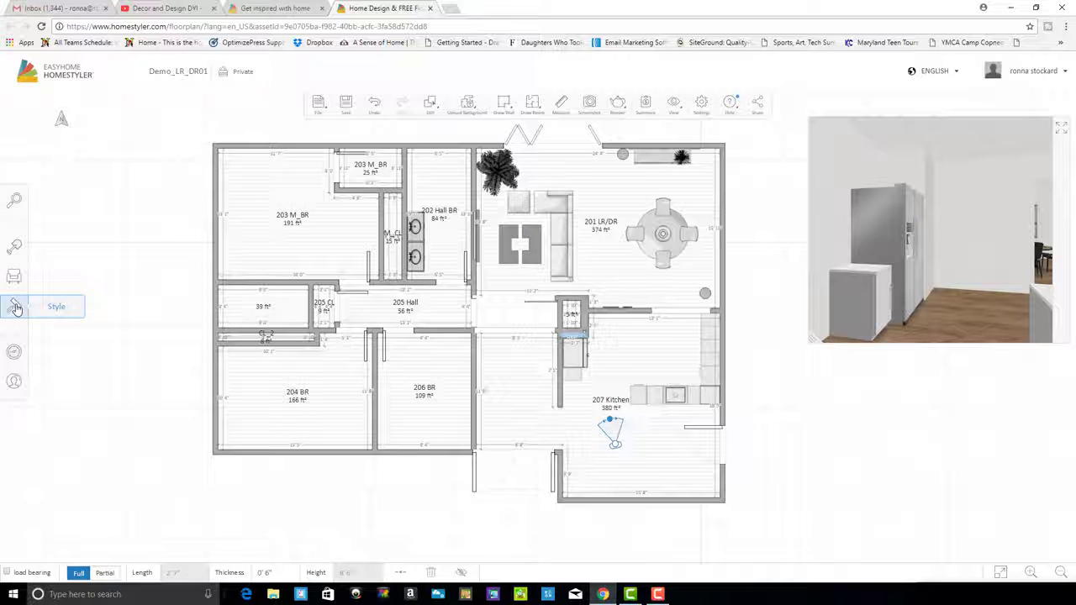
{"action": "left_click", "coordinate": [16, 309]}
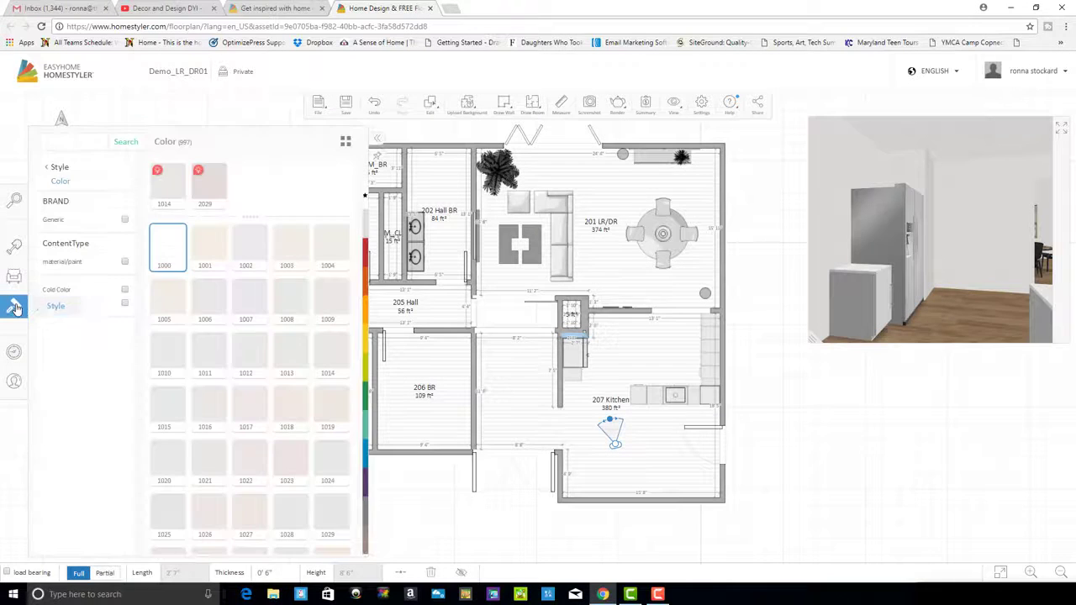
{"action": "left_click", "coordinate": [204, 189]}
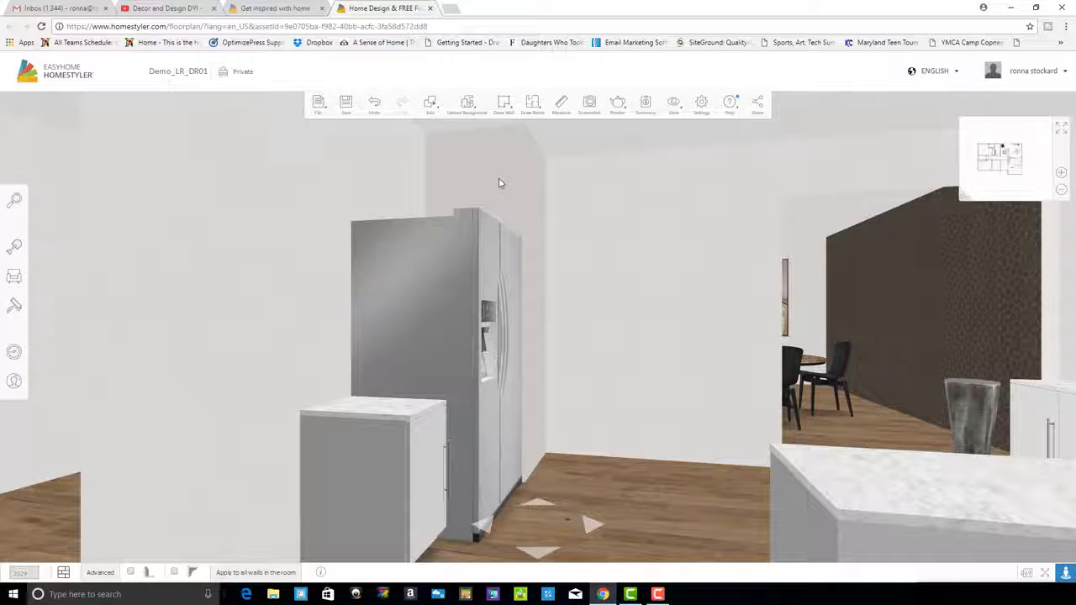
{"action": "left_click", "coordinate": [1063, 132]}
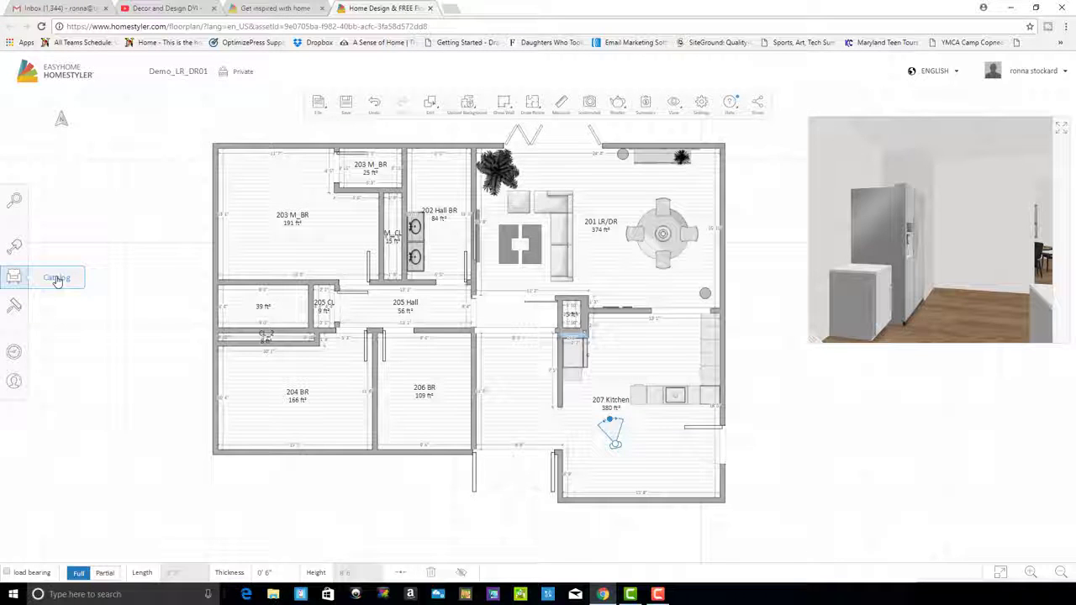
Pick the 2'4" × 6'1" × 2'6" Contemporary Kitchen Island White from the kitchen Base Cabinets catalog
{"action": "left_click", "coordinate": [57, 280]}
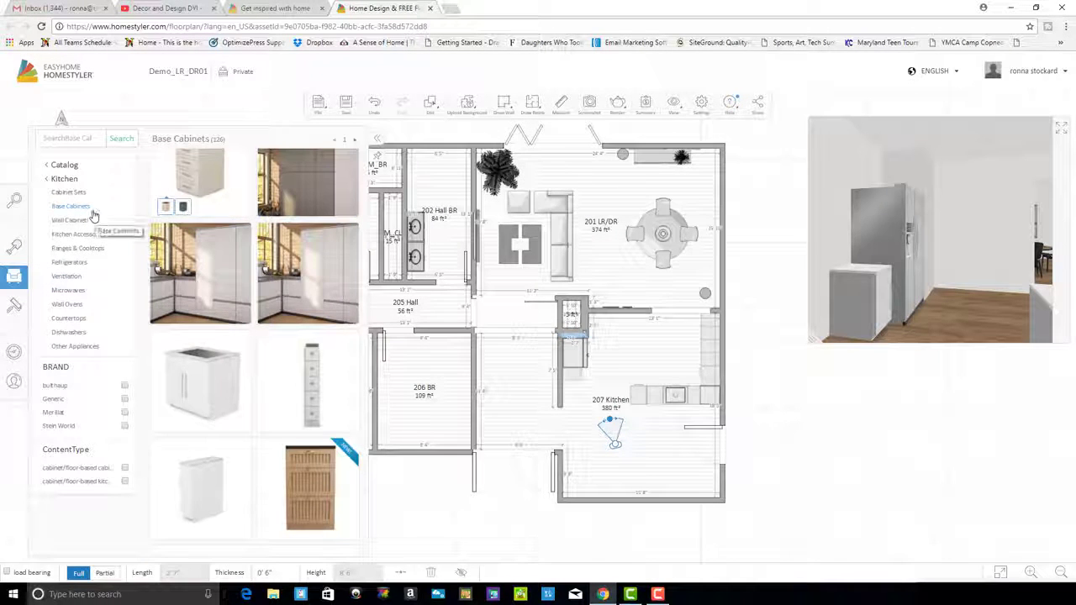
{"action": "scroll", "coordinate": [281, 476], "scroll_direction": "down", "scroll_amount": 5}
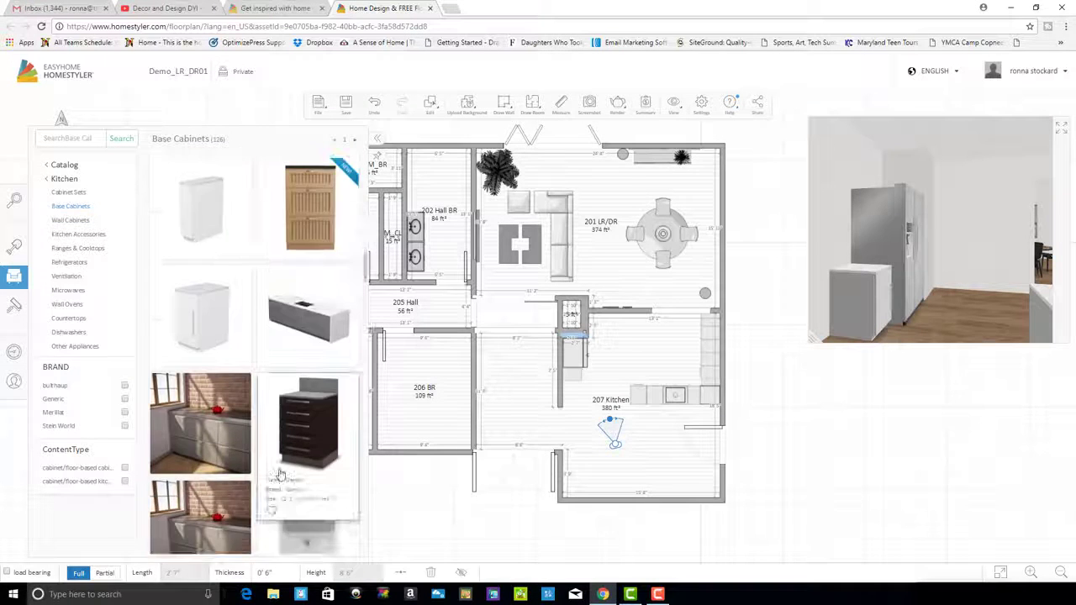
{"action": "scroll", "coordinate": [281, 475], "scroll_direction": "down", "scroll_amount": 5}
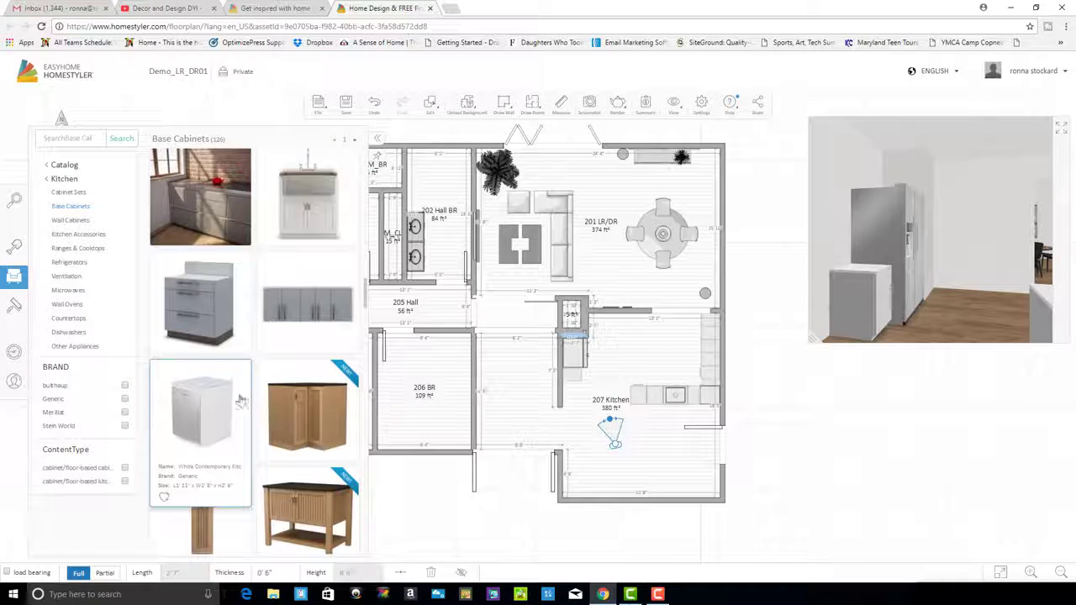
{"action": "scroll", "coordinate": [283, 463], "scroll_direction": "down", "scroll_amount": 5}
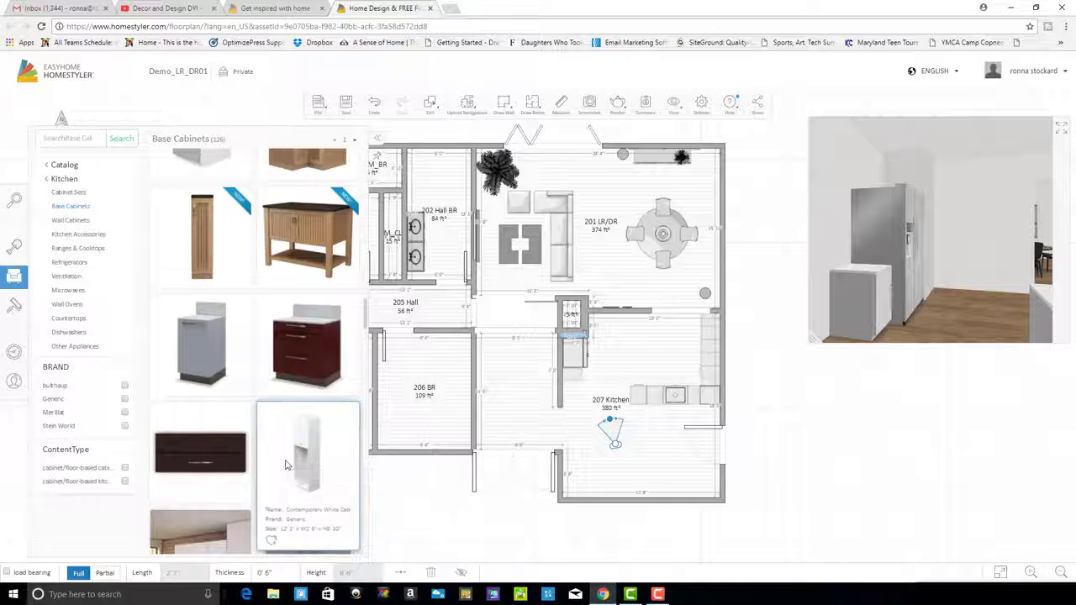
{"action": "scroll", "coordinate": [286, 462], "scroll_direction": "down", "scroll_amount": 5}
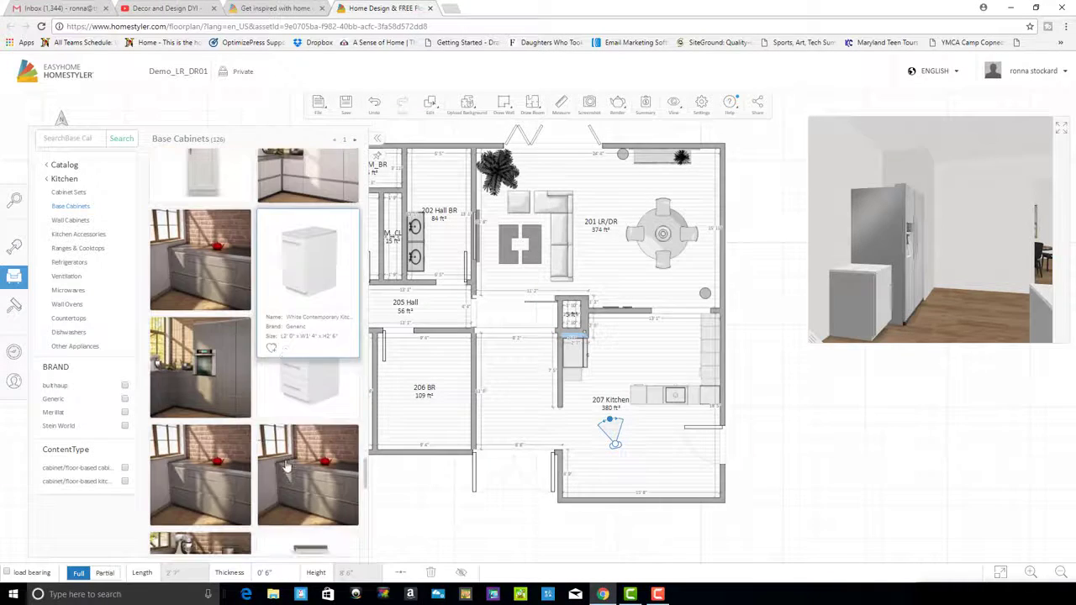
{"action": "scroll", "coordinate": [286, 464], "scroll_direction": "down", "scroll_amount": 2}
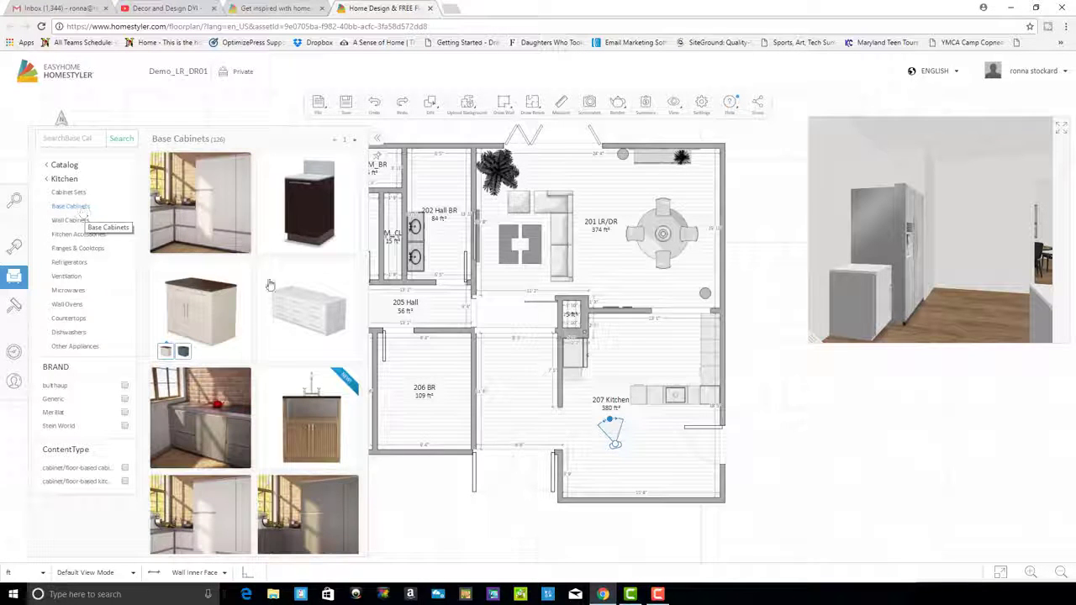
{"action": "mouse_move", "coordinate": [309, 310]}
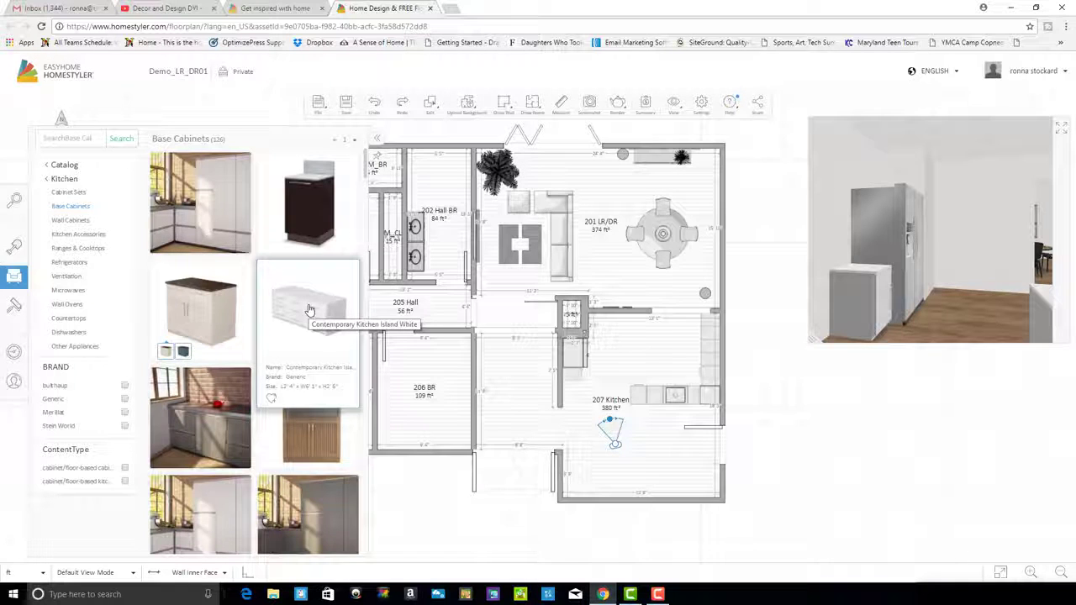
{"action": "left_click", "coordinate": [310, 310]}
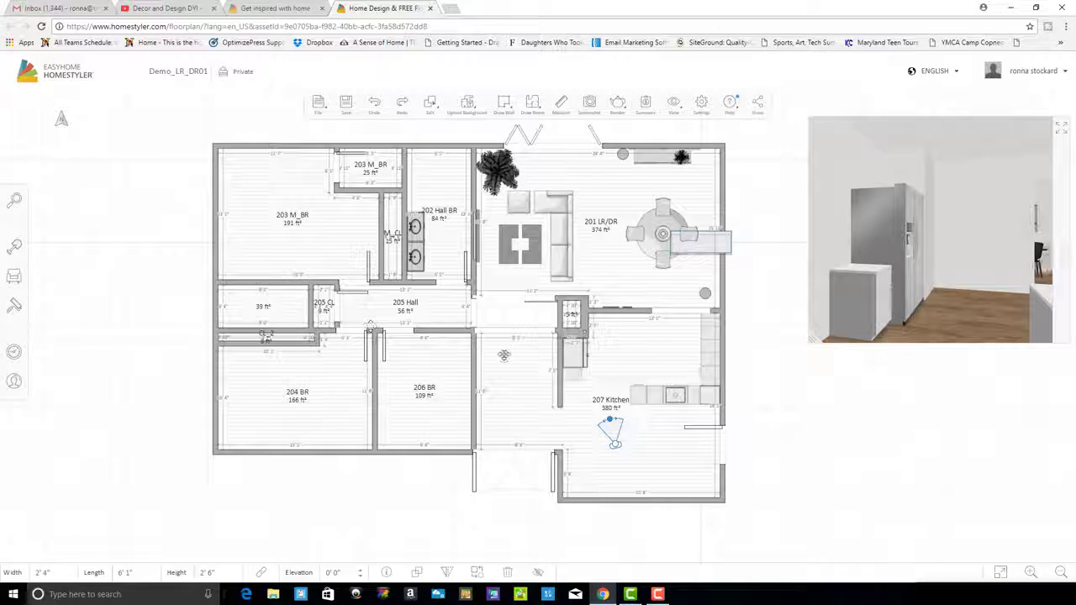
Place the white kitchen island against the kitchen's upper wall, directly beside the small closet, and review its product information
{"action": "left_click", "coordinate": [617, 328]}
{"action": "left_click_drag", "start_coordinate": [619, 326], "coordinate": [623, 322]}
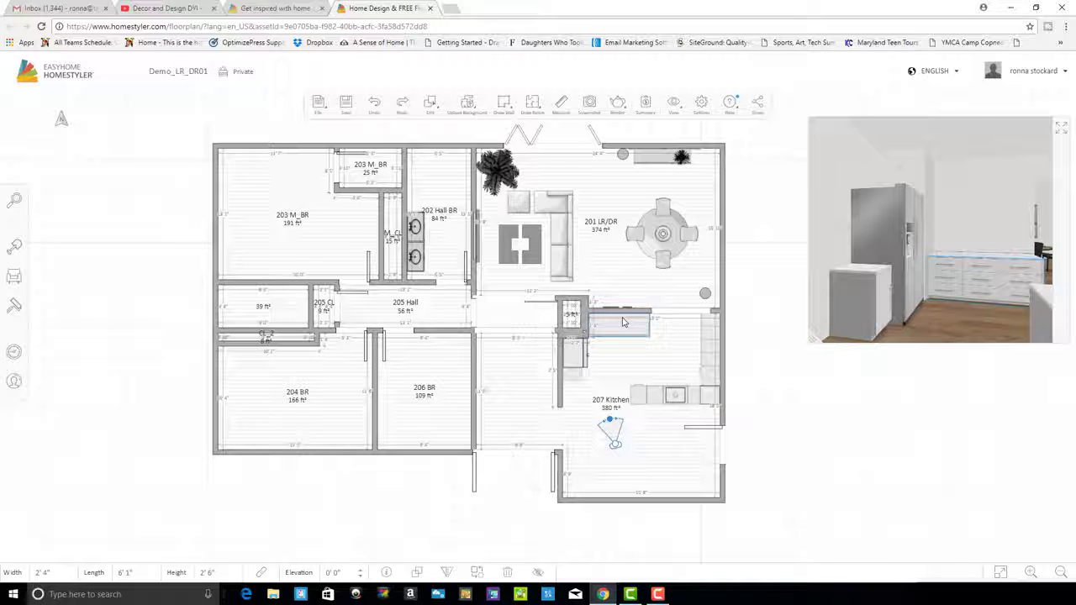
{"action": "left_click", "coordinate": [623, 322]}
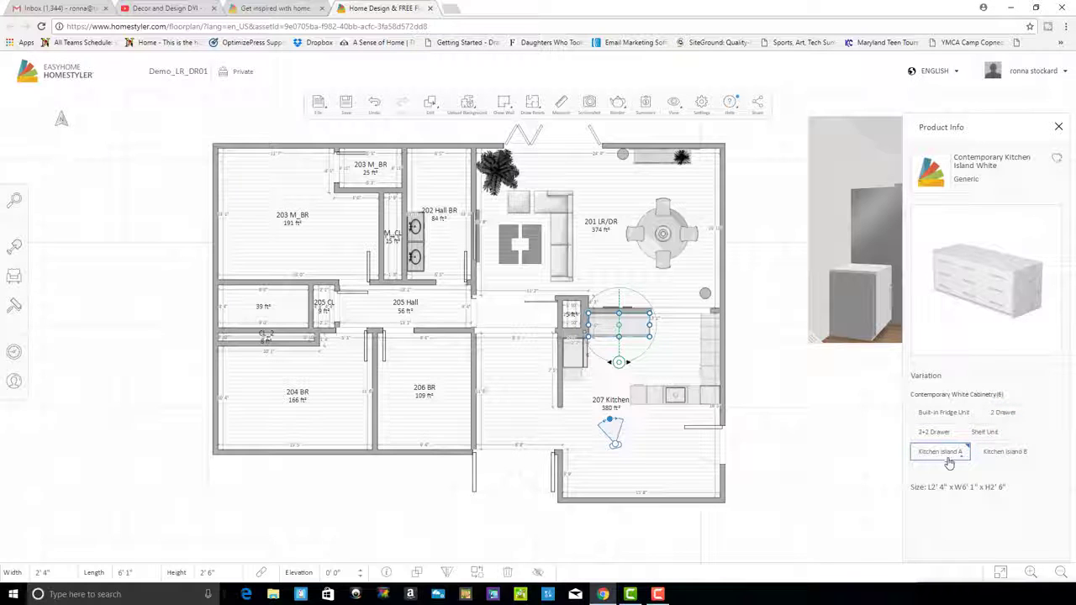
{"action": "left_click", "coordinate": [818, 422]}
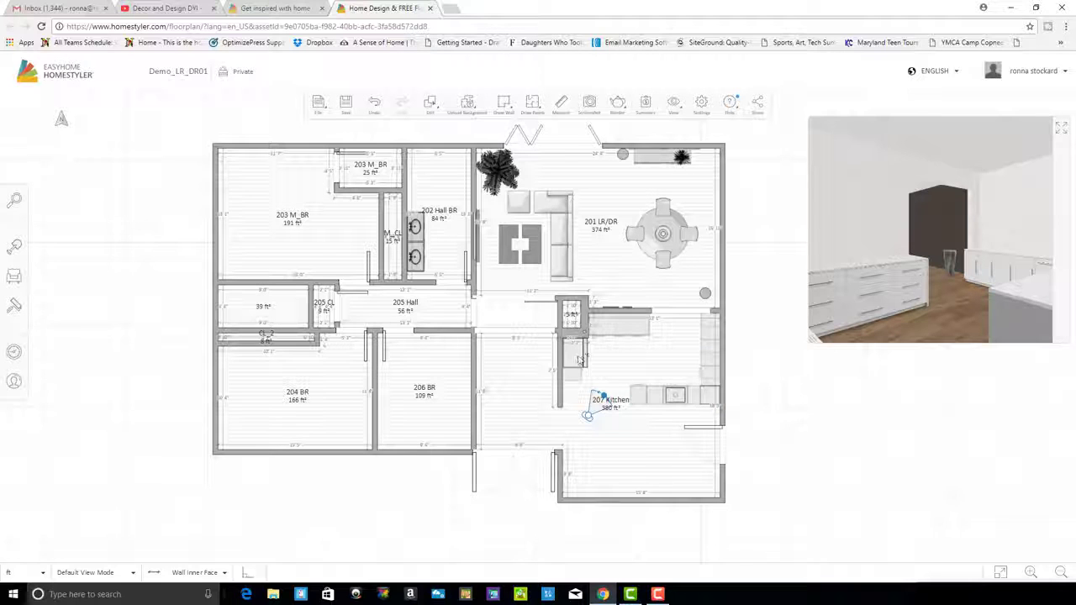
Pick the 1'9" × 2'7" × 0'2" gas cooktop from the kitchen Ranges & Cooktops catalog
{"action": "mouse_move", "coordinate": [599, 389]}
{"action": "left_mouse_down"}
{"action": "mouse_move", "coordinate": [584, 389]}
{"action": "mouse_move", "coordinate": [602, 388]}
{"action": "mouse_move", "coordinate": [585, 407]}
{"action": "mouse_move", "coordinate": [621, 347]}
{"action": "mouse_move", "coordinate": [633, 361]}
{"action": "left_mouse_up"}
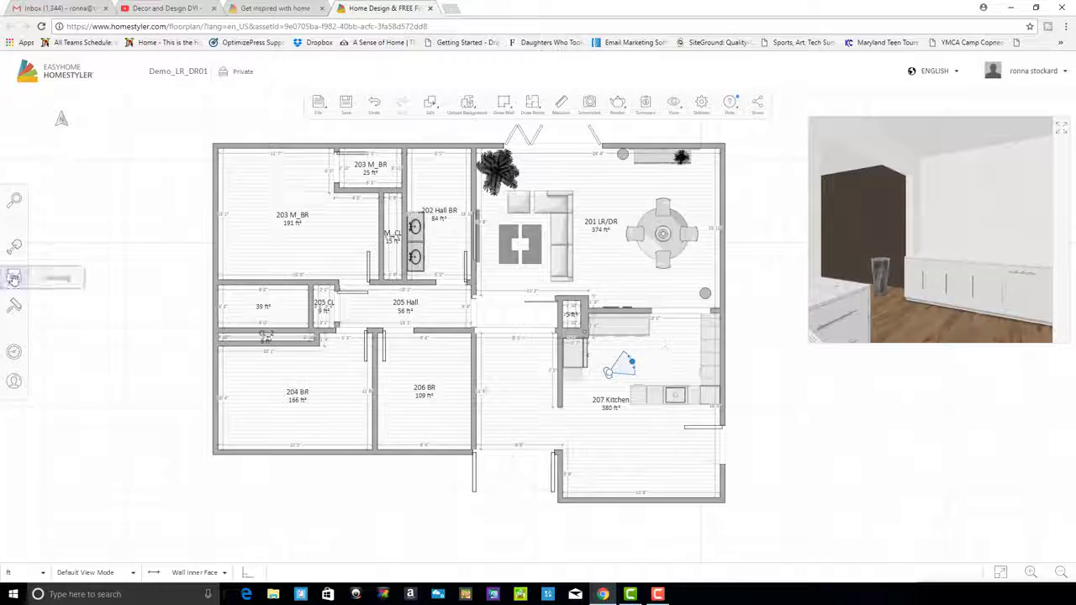
{"action": "left_click", "coordinate": [56, 280]}
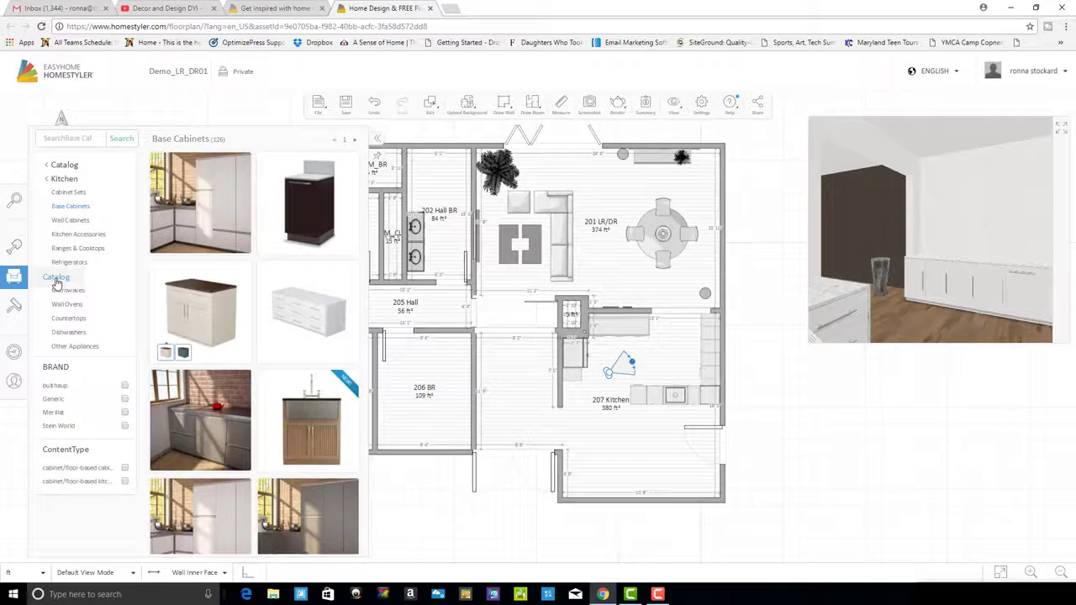
{"action": "left_click", "coordinate": [93, 253]}
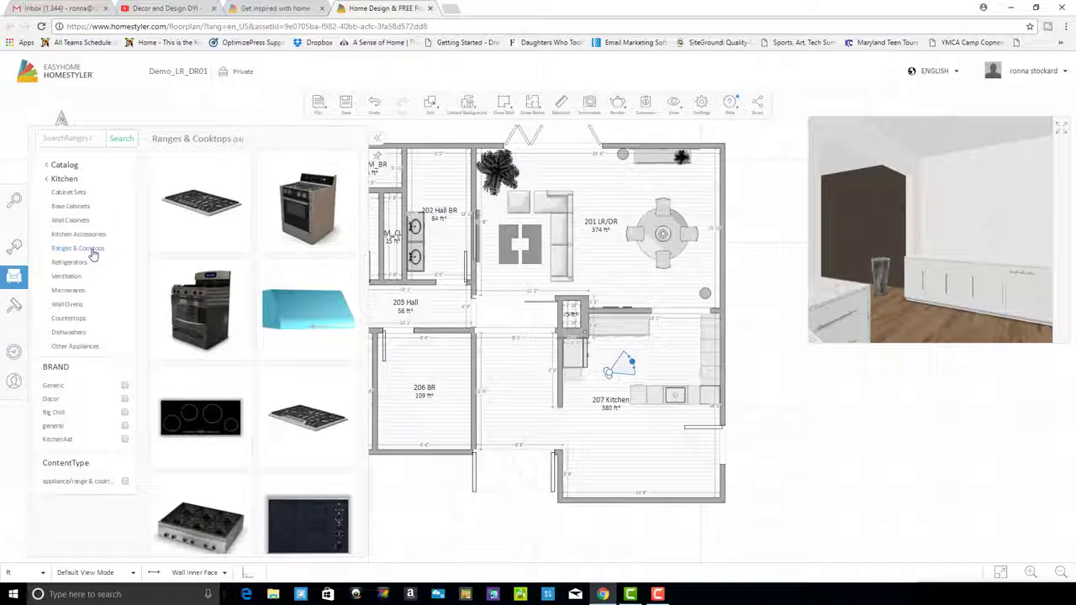
{"action": "scroll", "coordinate": [221, 409], "scroll_direction": "down", "scroll_amount": 3}
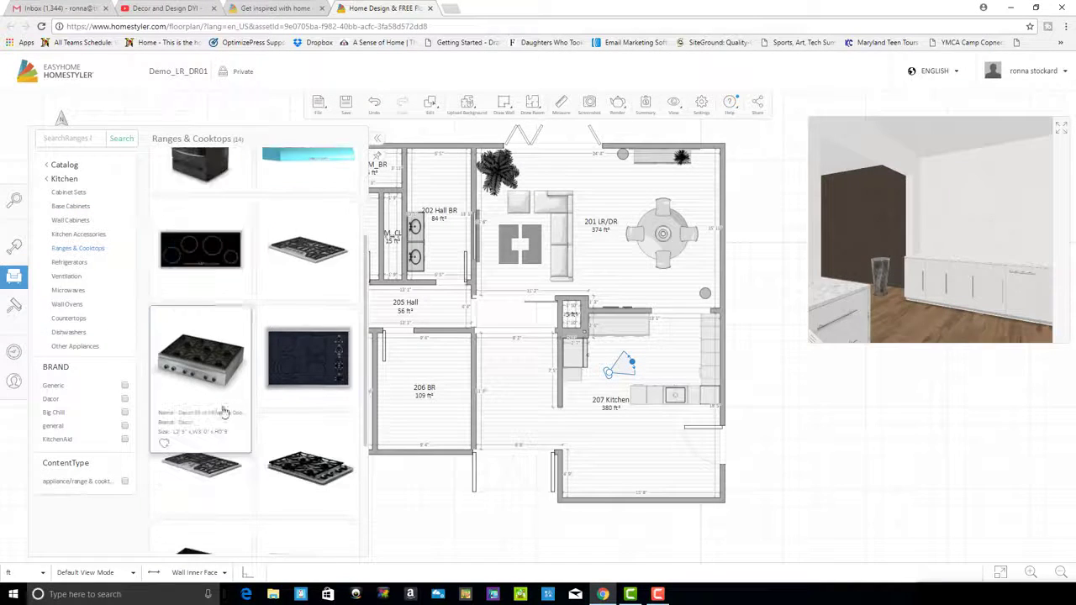
{"action": "mouse_move", "coordinate": [312, 259]}
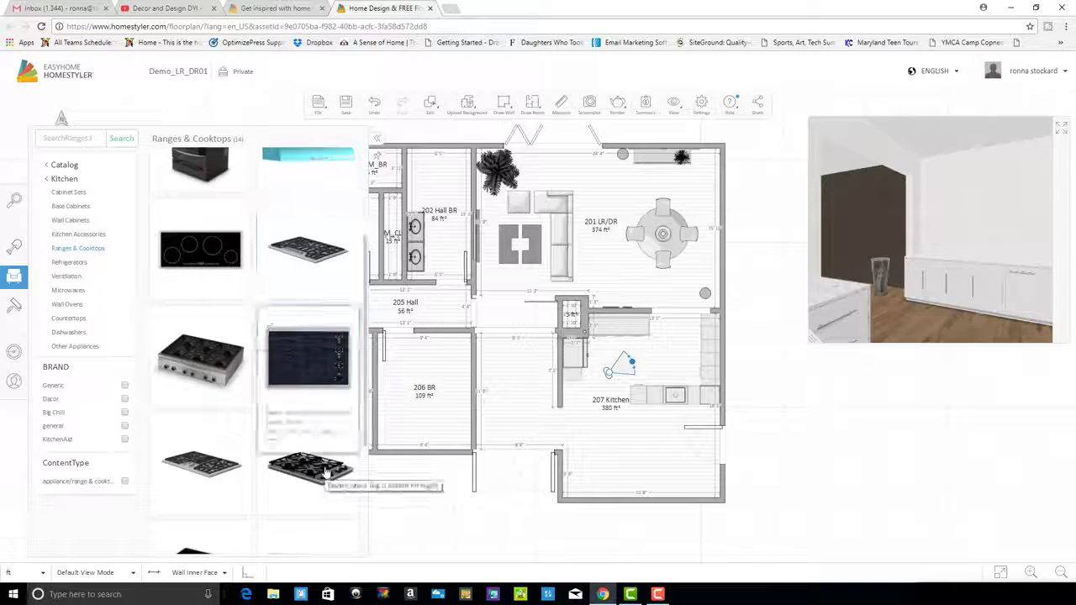
{"action": "mouse_move", "coordinate": [325, 473]}
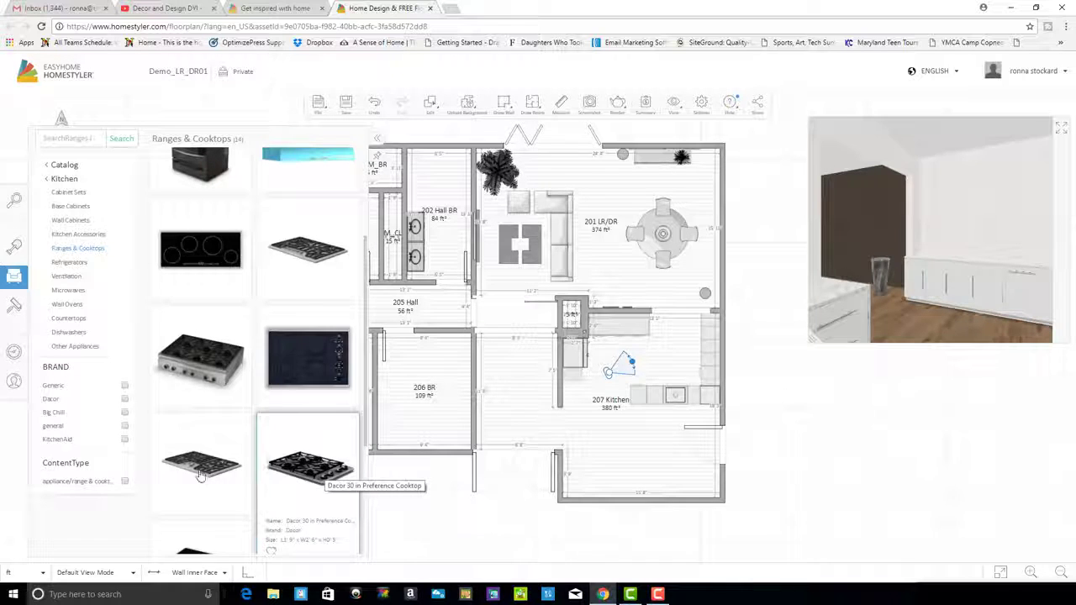
{"action": "mouse_move", "coordinate": [304, 416]}
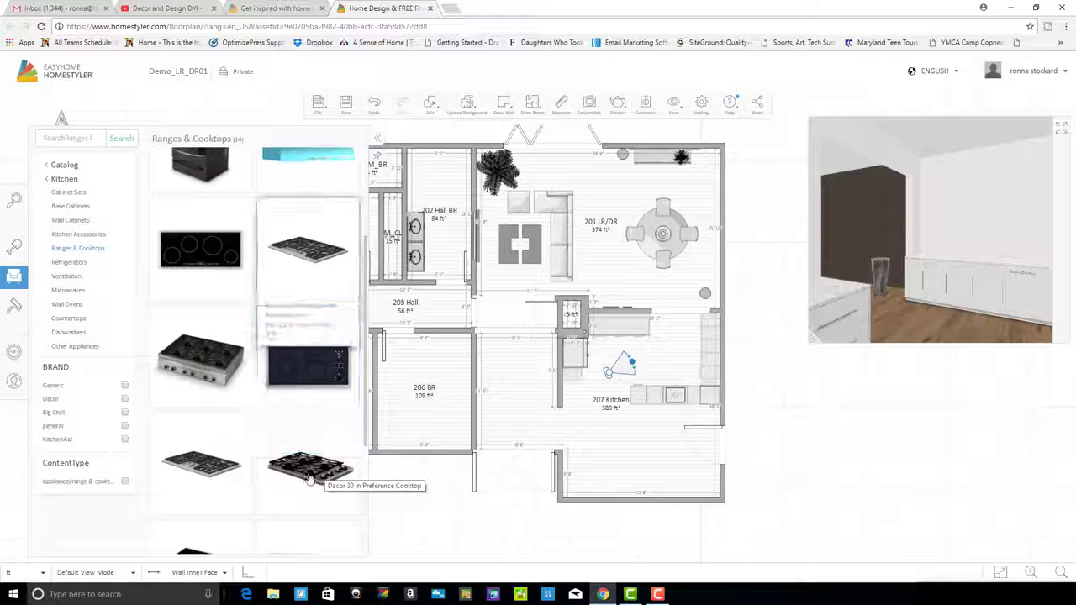
{"action": "left_click", "coordinate": [306, 249]}
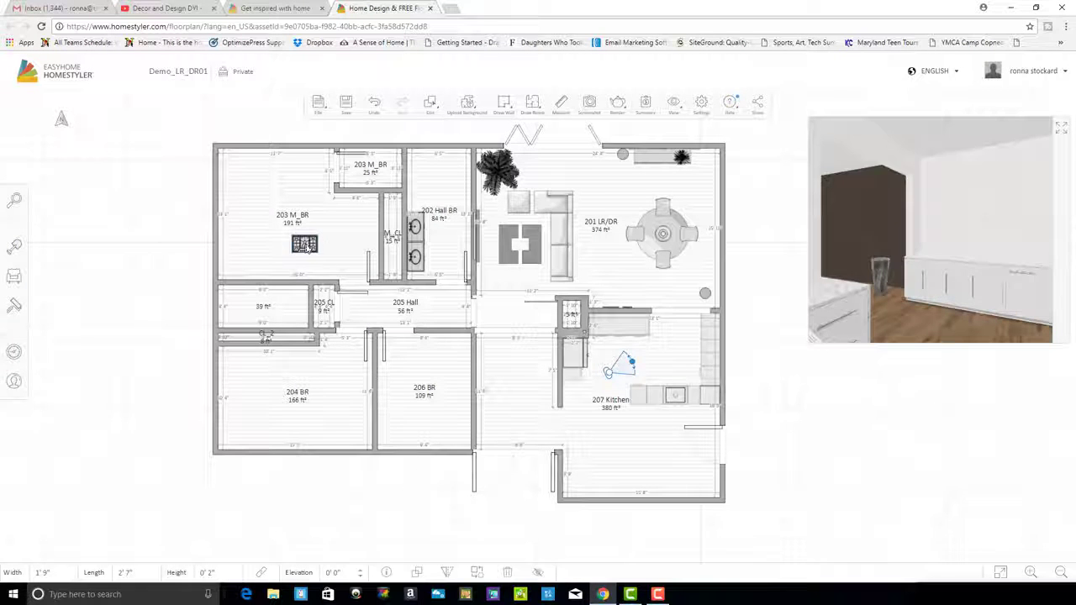
Place the cooktop on the base cabinets along the kitchen's right-hand wall, rotated so its front faces the room
{"action": "left_click", "coordinate": [691, 355]}
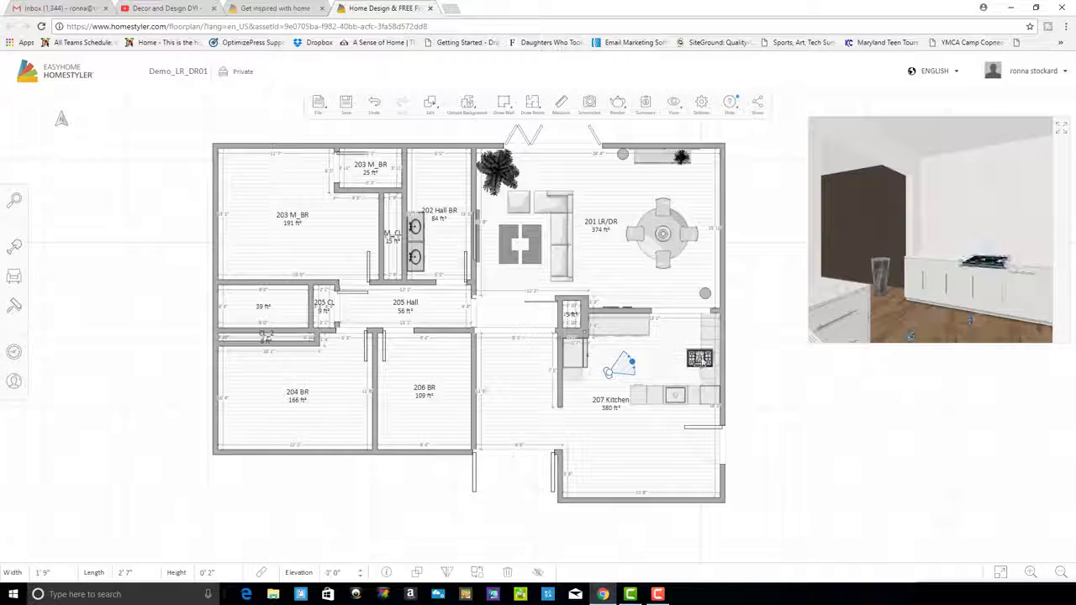
{"action": "left_click", "coordinate": [690, 354]}
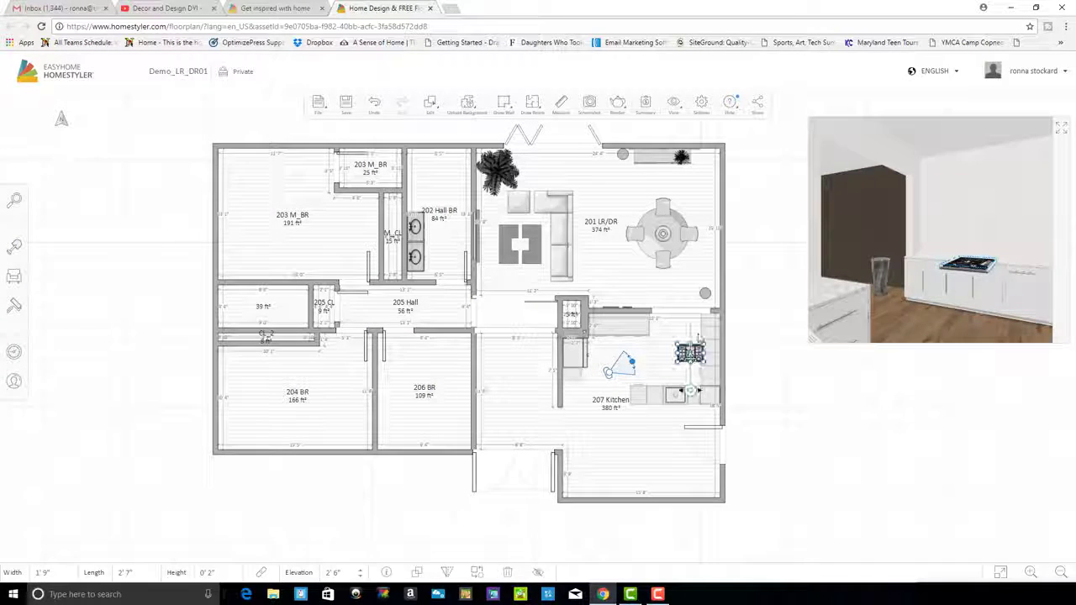
{"action": "left_click_drag", "start_coordinate": [691, 394], "coordinate": [710, 353]}
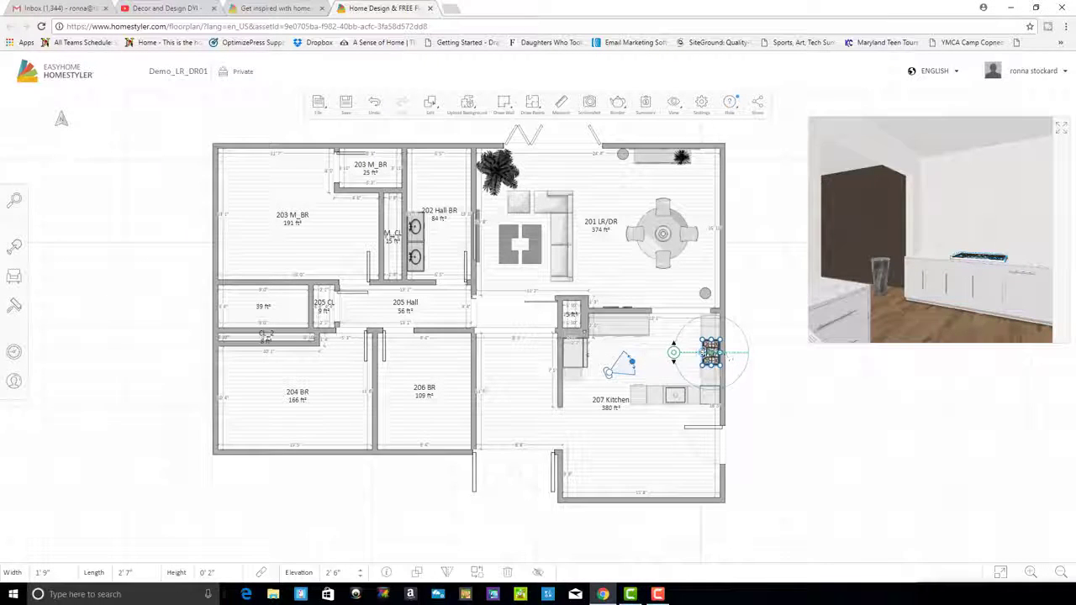
{"action": "left_click", "coordinate": [760, 374]}
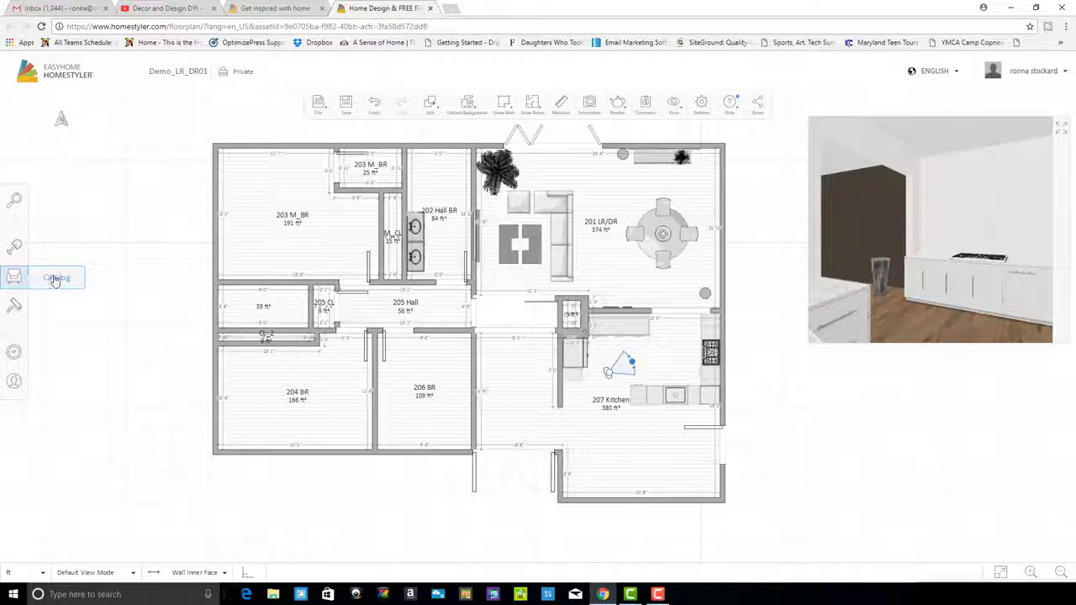
Pick the Dacor 36 in Millennia range hood, 2'6" × 3'0" × 2'7", from the kitchen Ventilation catalog
{"action": "left_click", "coordinate": [54, 280]}
{"action": "scroll", "coordinate": [239, 290], "scroll_direction": "down", "scroll_amount": 5}
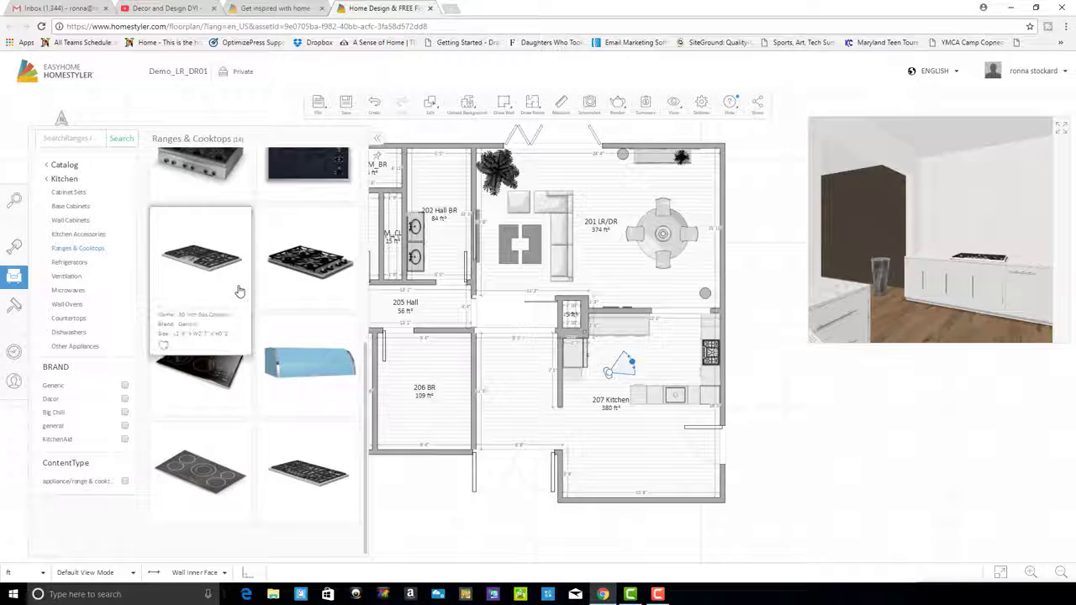
{"action": "scroll", "coordinate": [238, 291], "scroll_direction": "down", "scroll_amount": 1}
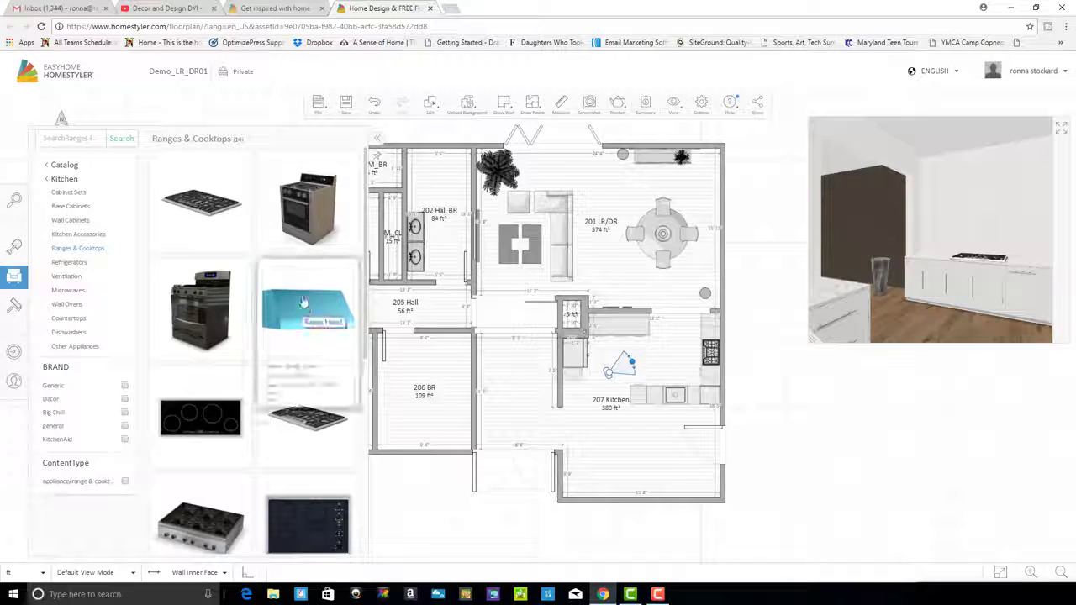
{"action": "left_click", "coordinate": [73, 282]}
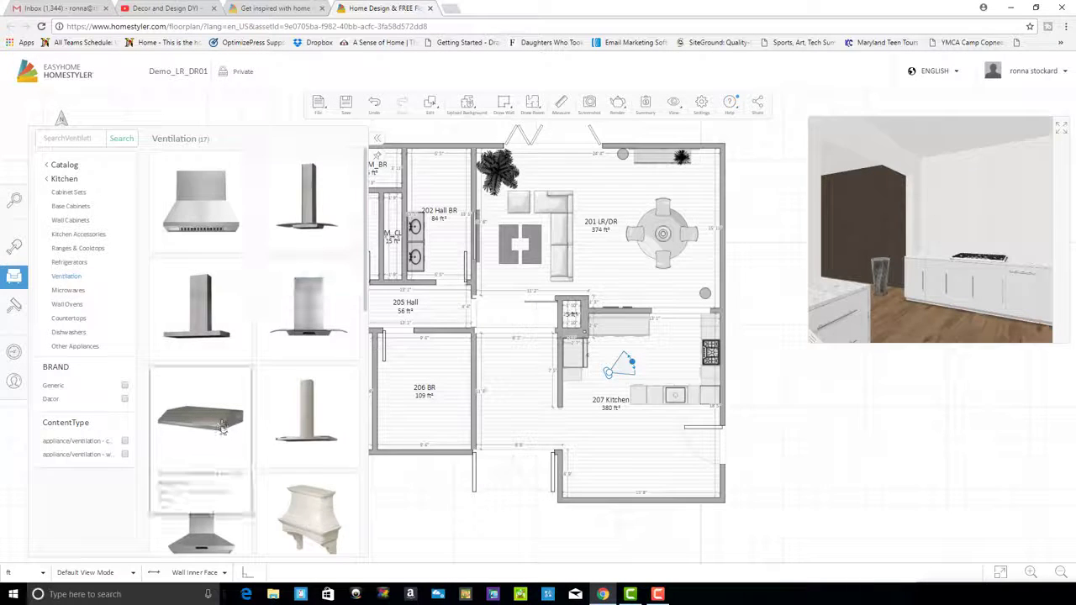
{"action": "scroll", "coordinate": [221, 428], "scroll_direction": "down", "scroll_amount": 3}
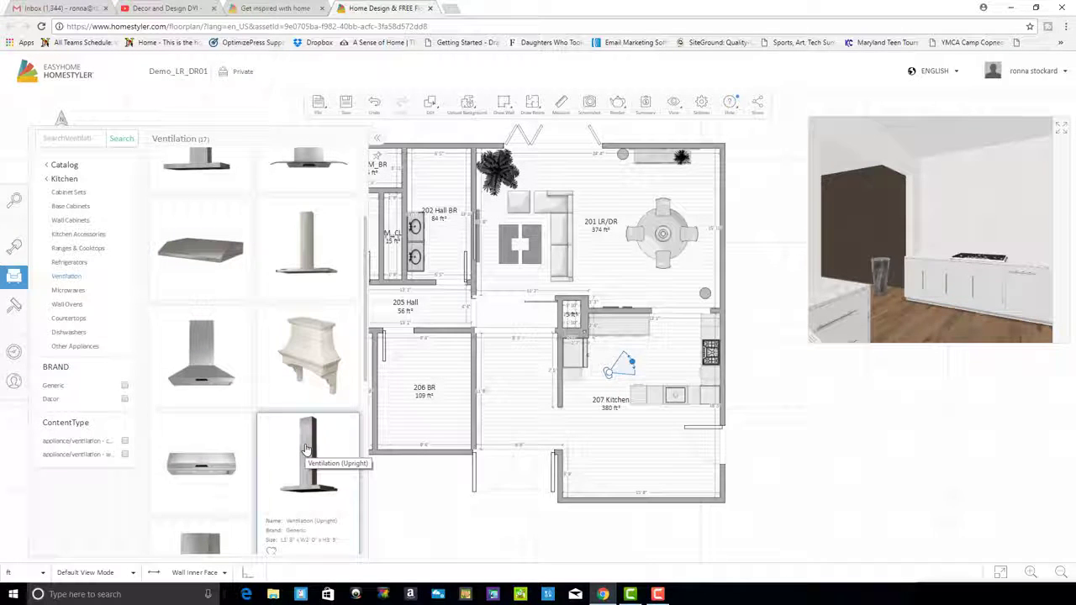
{"action": "scroll", "coordinate": [307, 420], "scroll_direction": "down", "scroll_amount": 5}
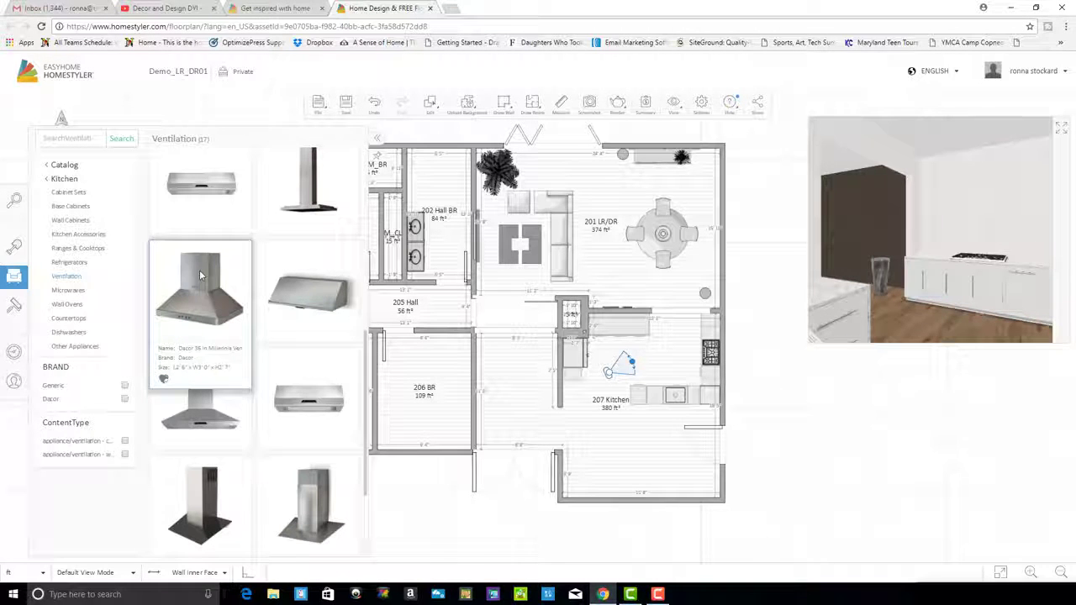
{"action": "left_click", "coordinate": [199, 270]}
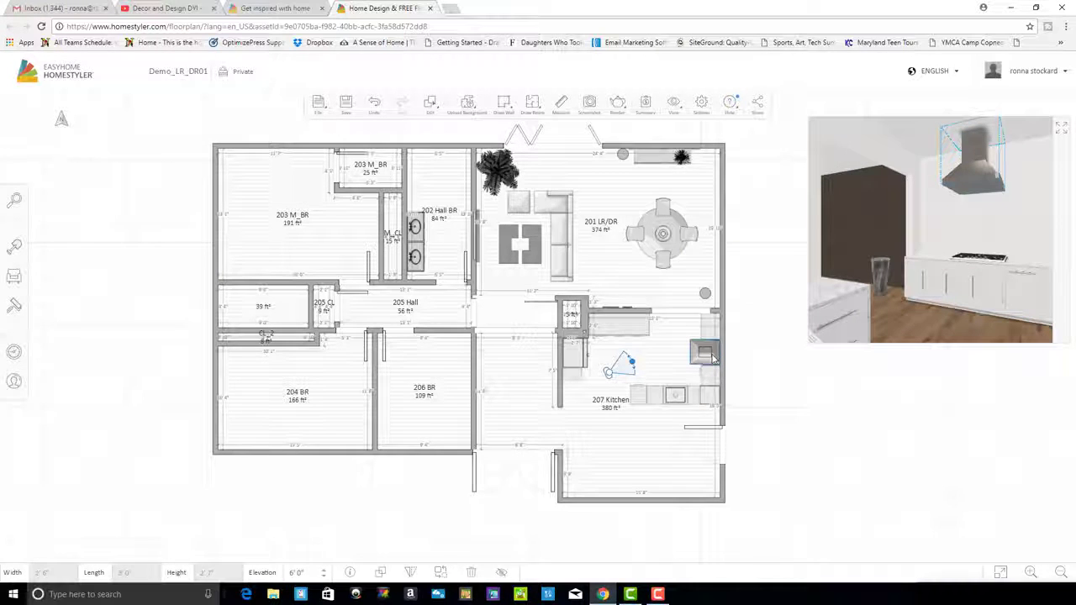
Mount the range hood on the kitchen's right-hand wall above the cooktop, rotated so its front faces the room
{"action": "left_click", "coordinate": [711, 357]}
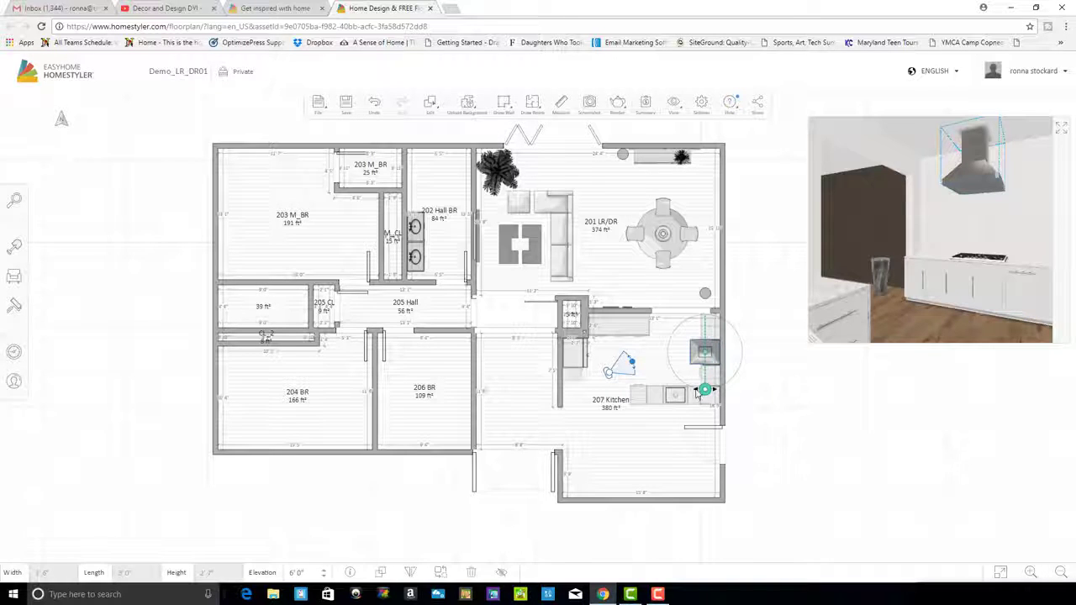
{"action": "left_click_drag", "start_coordinate": [700, 394], "coordinate": [712, 356]}
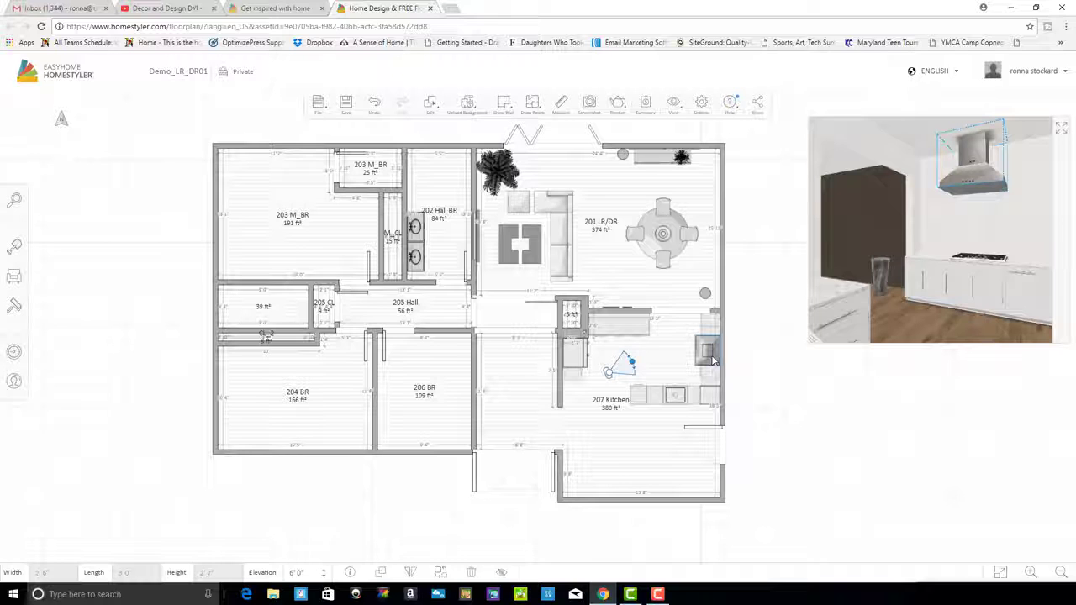
{"action": "left_click_drag", "start_coordinate": [714, 361], "coordinate": [714, 365]}
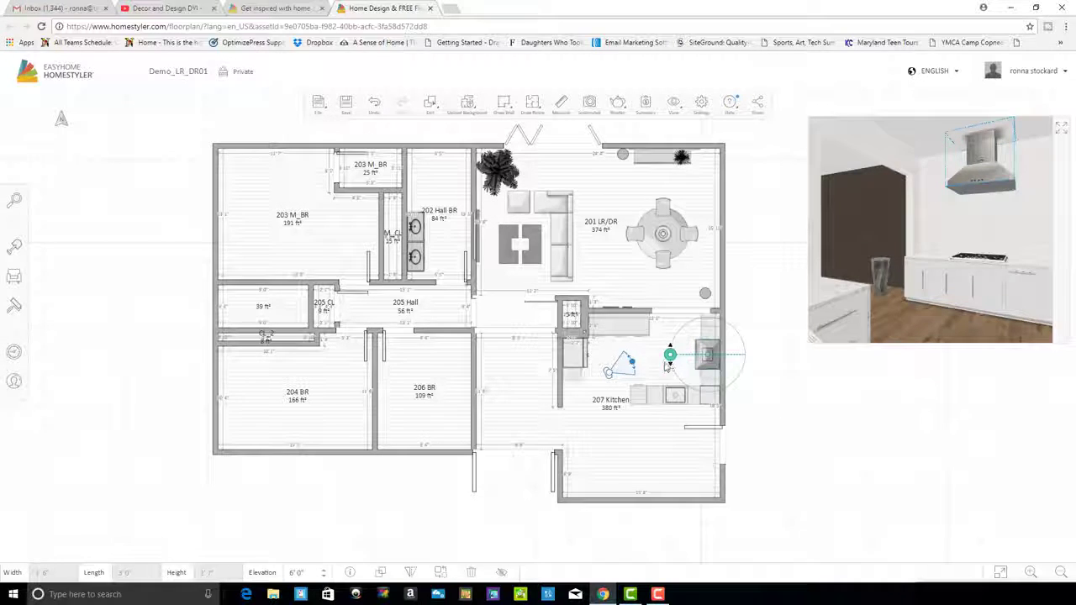
{"action": "left_click", "coordinate": [788, 417]}
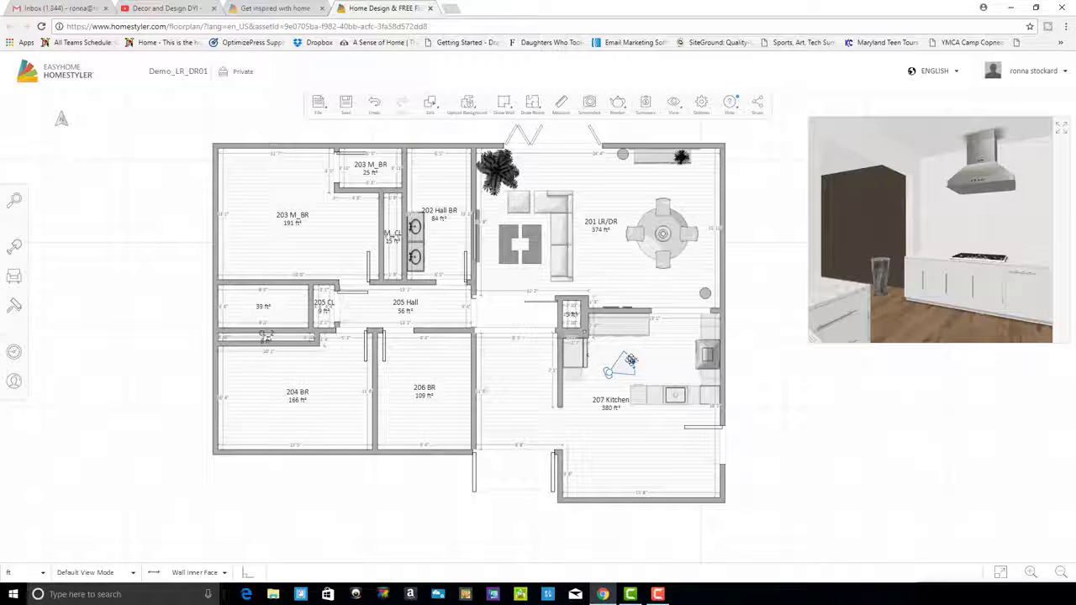
Add the bulthaup Wall Unit - 60cm, 1'6" × 2'0" × 2'4", from the kitchen Wall Cabinets catalog to the kitchen floor near the range hood
{"action": "mouse_move", "coordinate": [631, 360]}
{"action": "left_mouse_down"}
{"action": "mouse_move", "coordinate": [647, 373]}
{"action": "mouse_move", "coordinate": [644, 363]}
{"action": "left_mouse_up"}
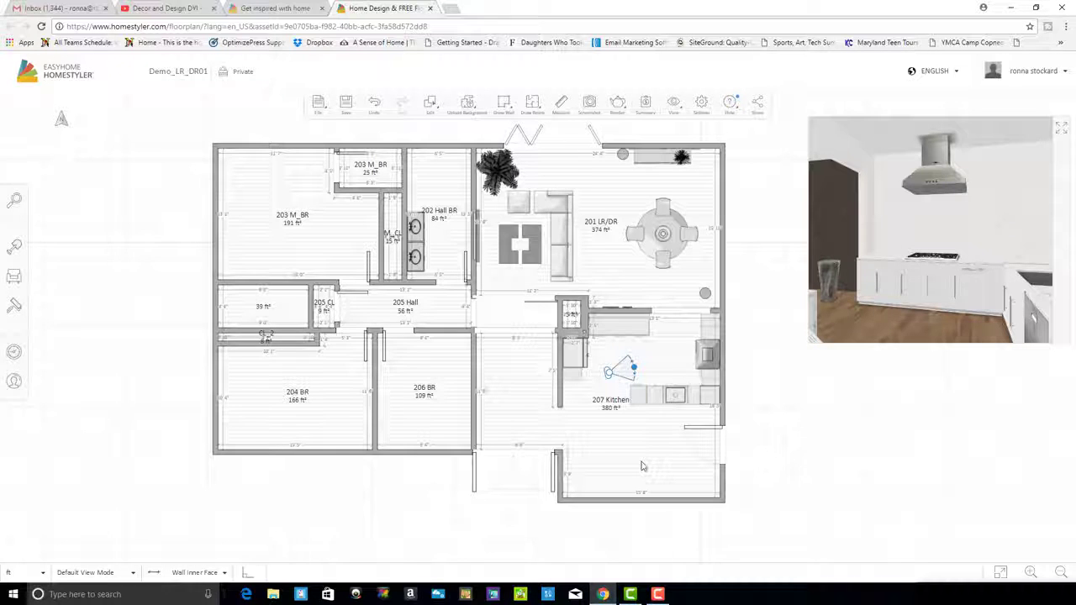
{"action": "left_click", "coordinate": [14, 275]}
{"action": "mouse_move", "coordinate": [309, 395]}
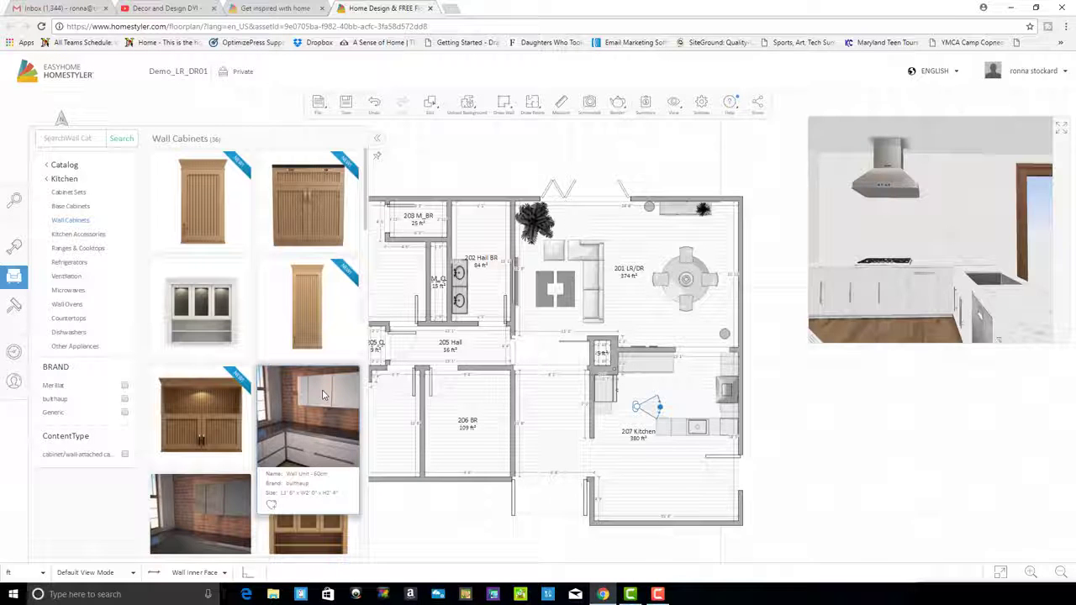
{"action": "left_click_drag", "start_coordinate": [325, 397], "coordinate": [697, 378]}
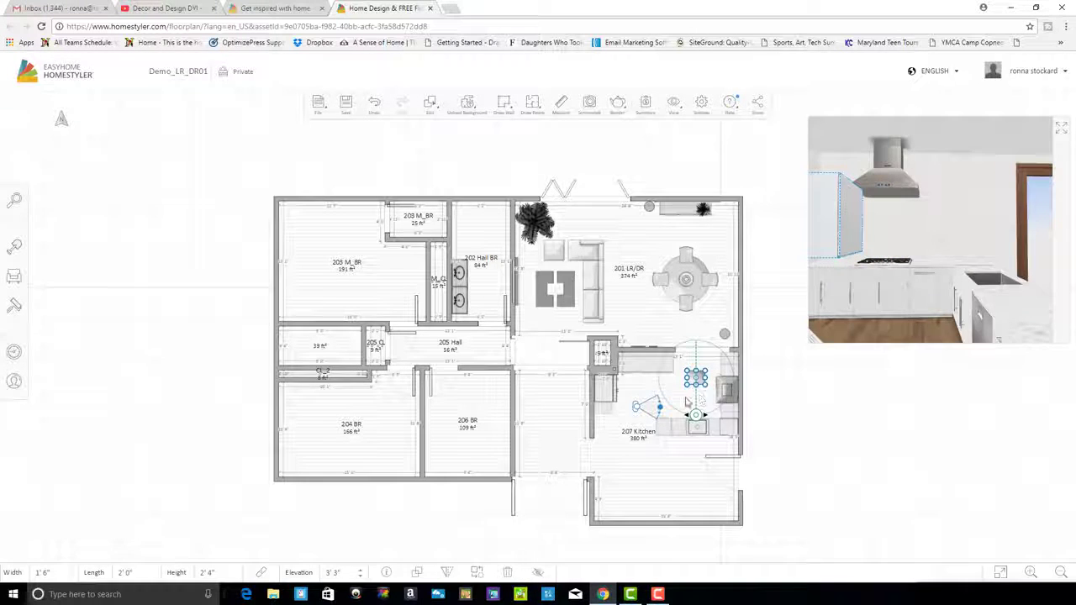
{"action": "left_click", "coordinate": [782, 407]}
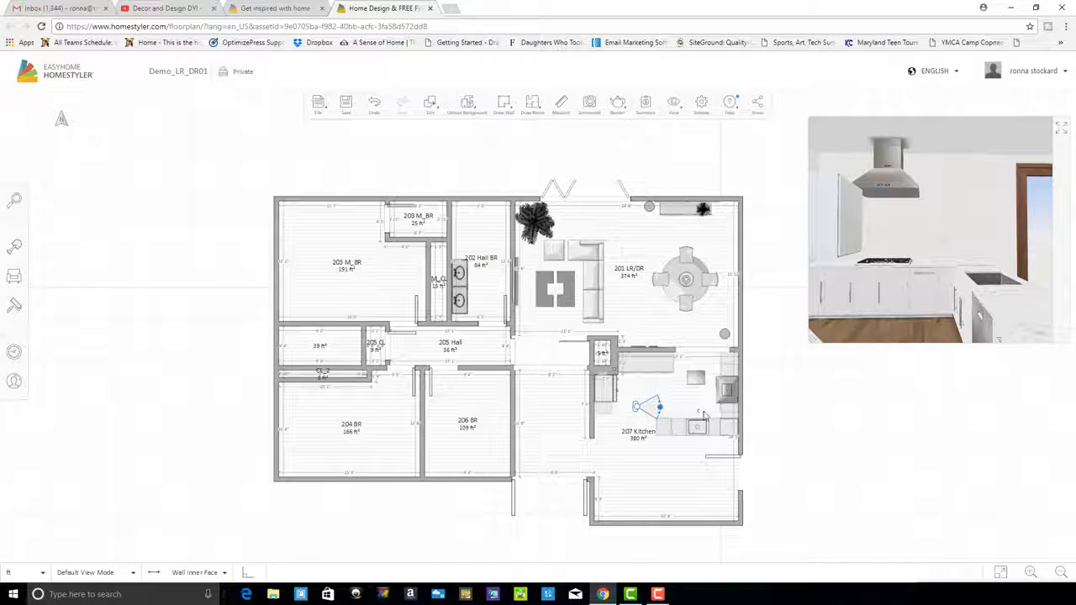
Rotate the wall cabinet so its front faces the room and place it against the kitchen's right-hand wall, just above the range hood in plan
{"action": "scroll", "coordinate": [705, 416], "scroll_direction": "up", "scroll_amount": 1}
{"action": "scroll", "coordinate": [783, 418], "scroll_direction": "up", "scroll_amount": 1}
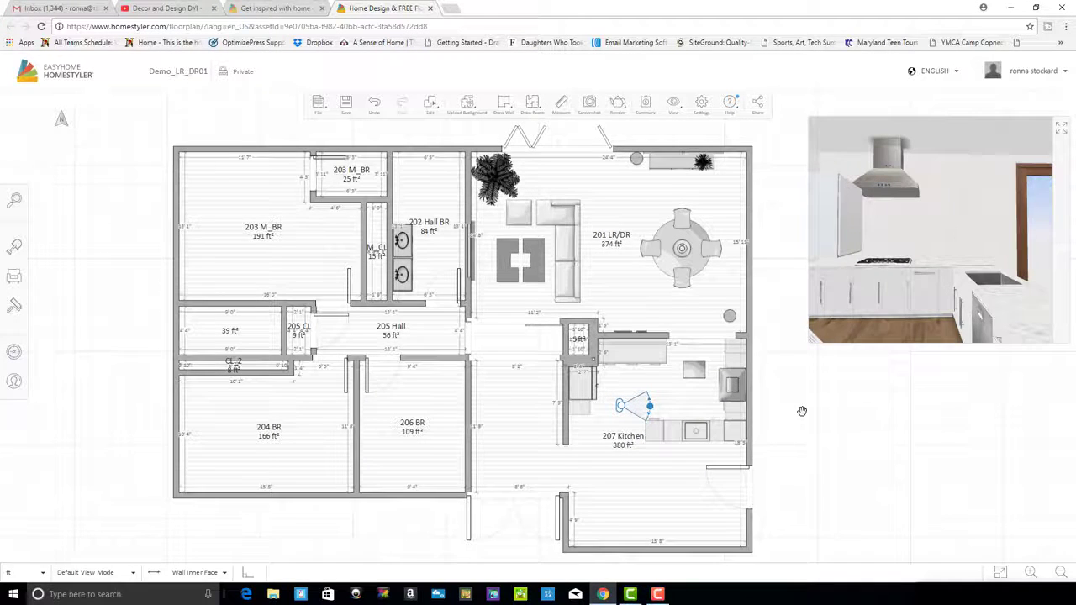
{"action": "scroll", "coordinate": [799, 411], "scroll_direction": "up", "scroll_amount": 2}
{"action": "scroll", "coordinate": [791, 408], "scroll_direction": "up", "scroll_amount": 2}
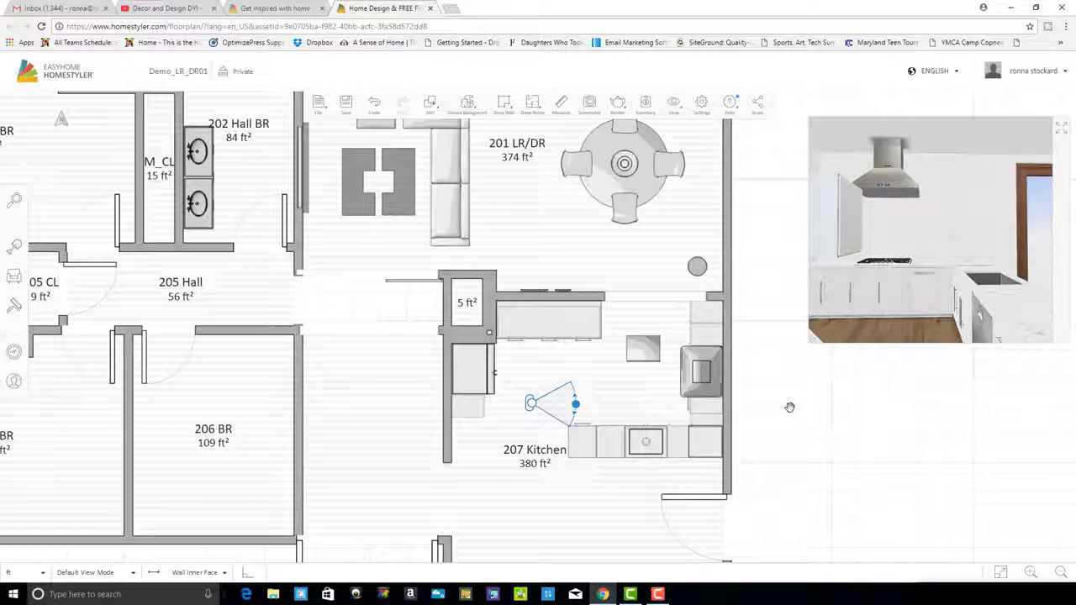
{"action": "scroll", "coordinate": [790, 408], "scroll_direction": "up", "scroll_amount": 1}
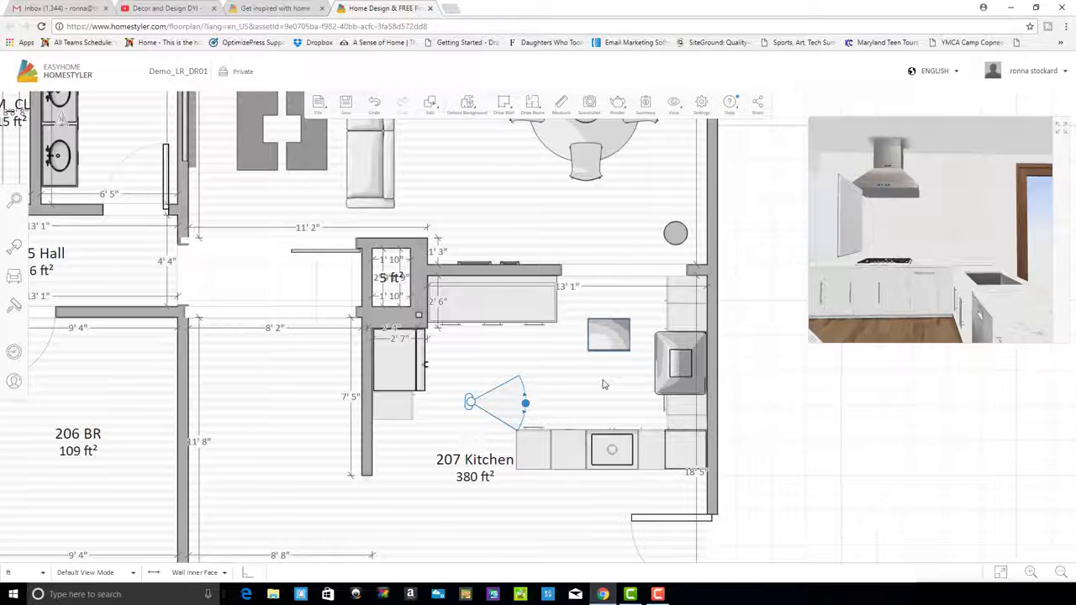
{"action": "left_click", "coordinate": [603, 383]}
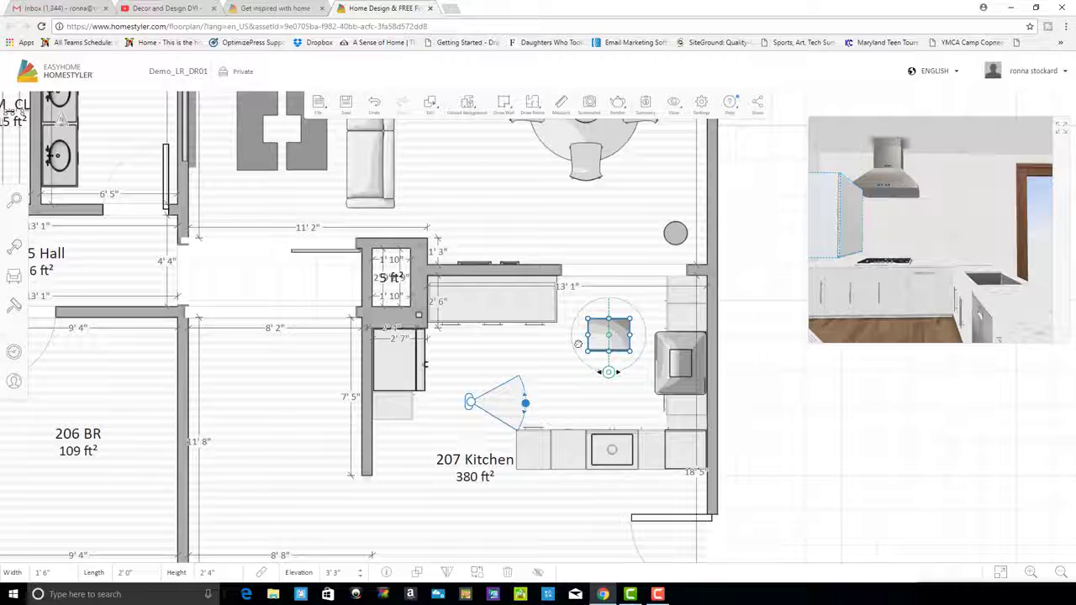
{"action": "mouse_move", "coordinate": [597, 372]}
{"action": "left_mouse_down"}
{"action": "mouse_move", "coordinate": [580, 340]}
{"action": "mouse_move", "coordinate": [593, 353]}
{"action": "left_mouse_up"}
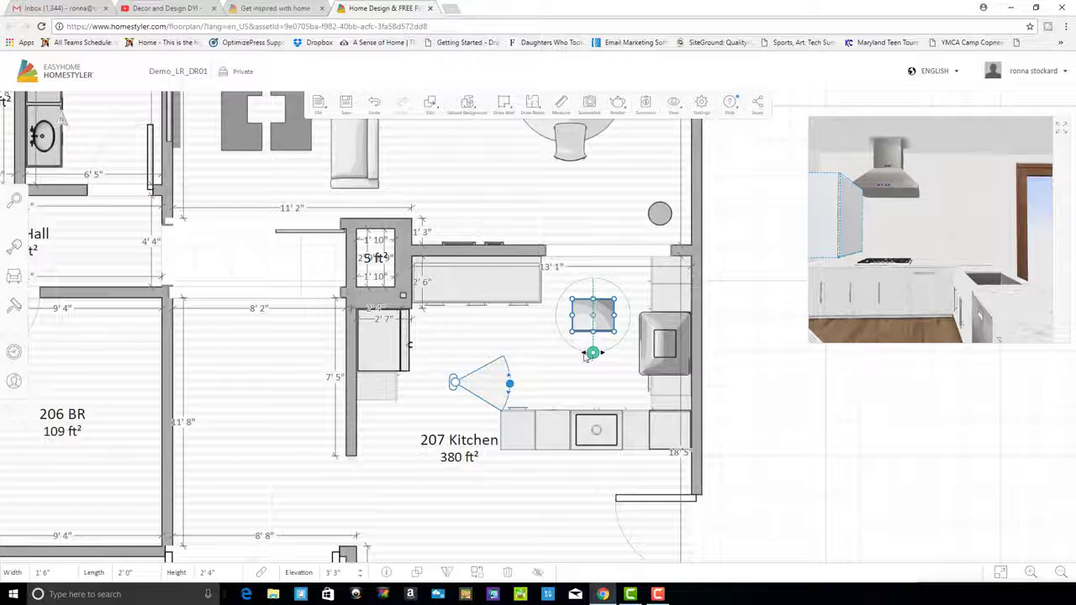
{"action": "left_click_drag", "start_coordinate": [570, 346], "coordinate": [562, 313]}
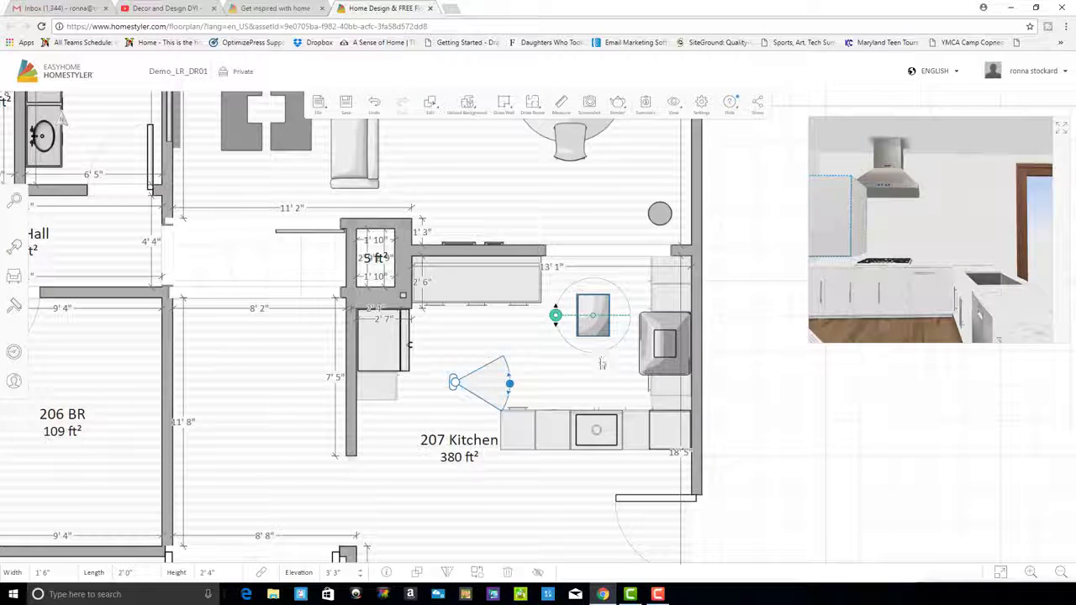
{"action": "left_click", "coordinate": [771, 412]}
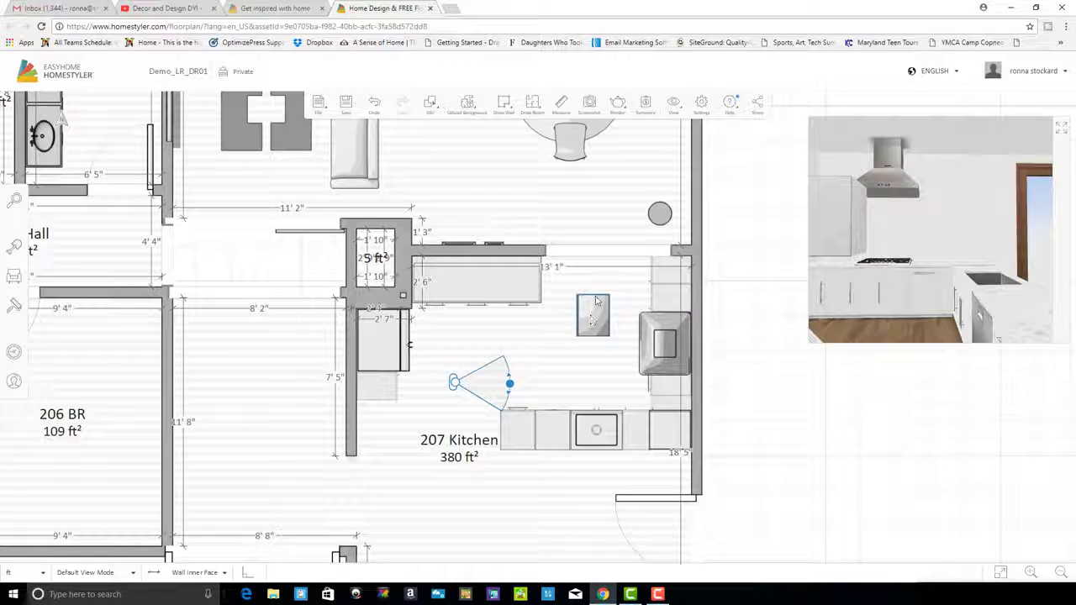
{"action": "left_click_drag", "start_coordinate": [595, 301], "coordinate": [668, 300]}
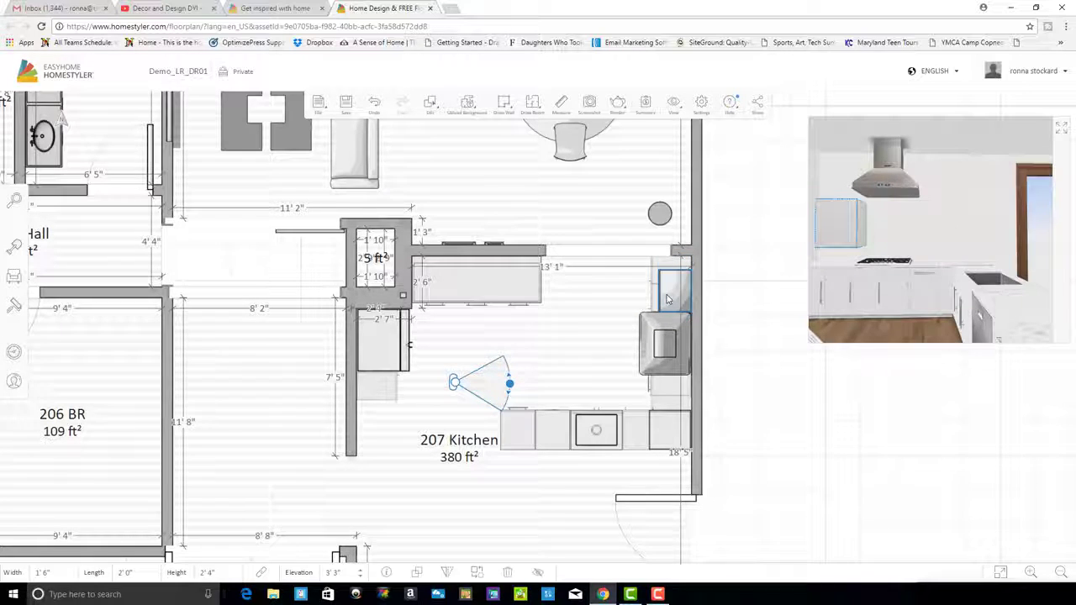
{"action": "left_click", "coordinate": [753, 330]}
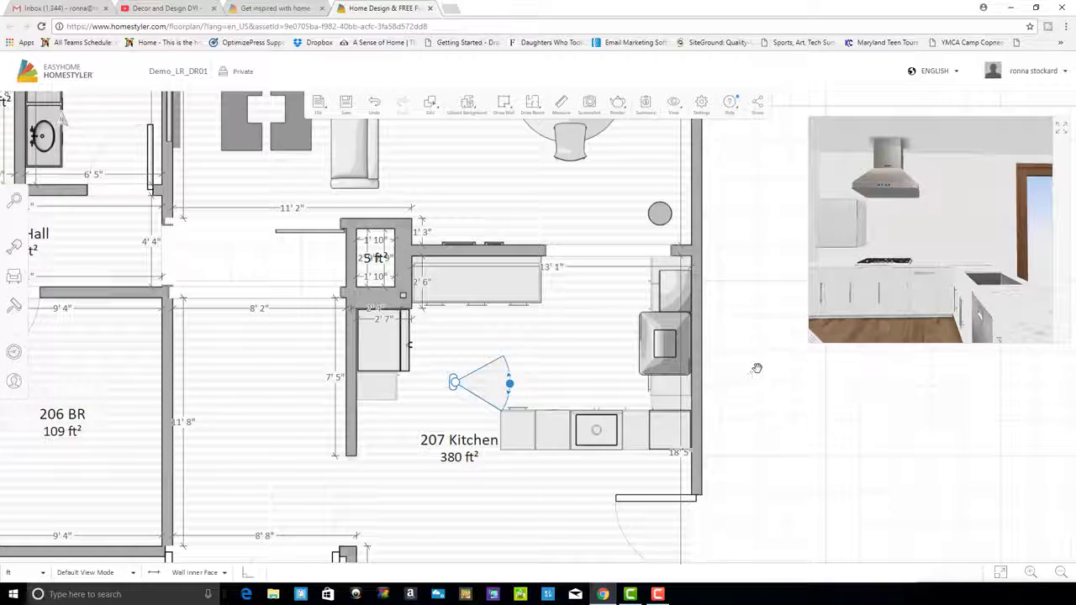
Duplicate the wall cabinet and place the copy against the right-hand wall on the sink-counter side of the range hood
{"action": "key", "text": "ctrl+c"}
{"action": "left_click", "coordinate": [675, 291]}
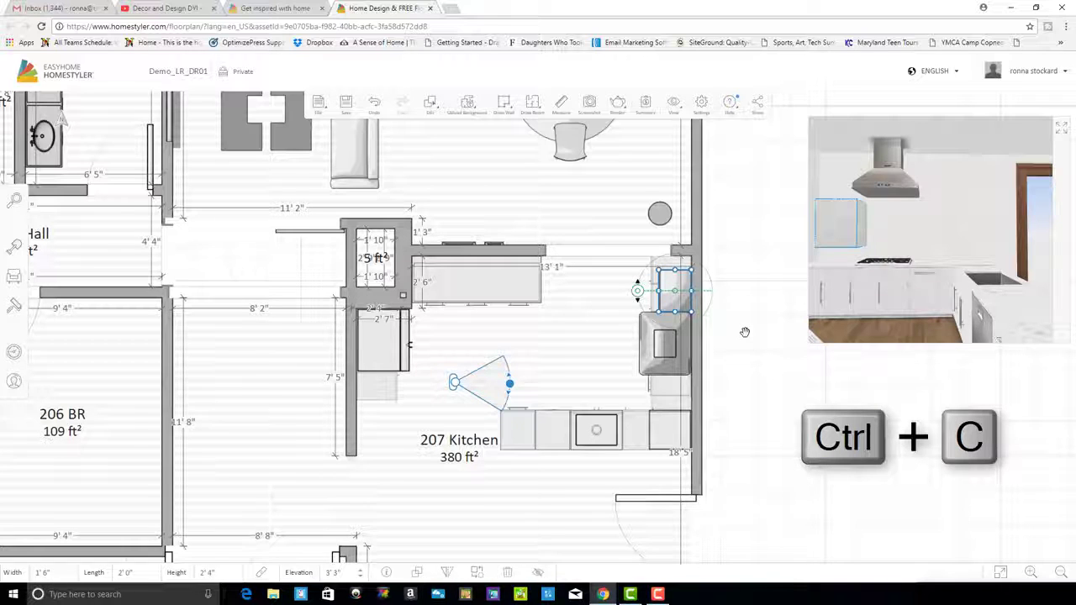
{"action": "key", "text": "ctrl+v"}
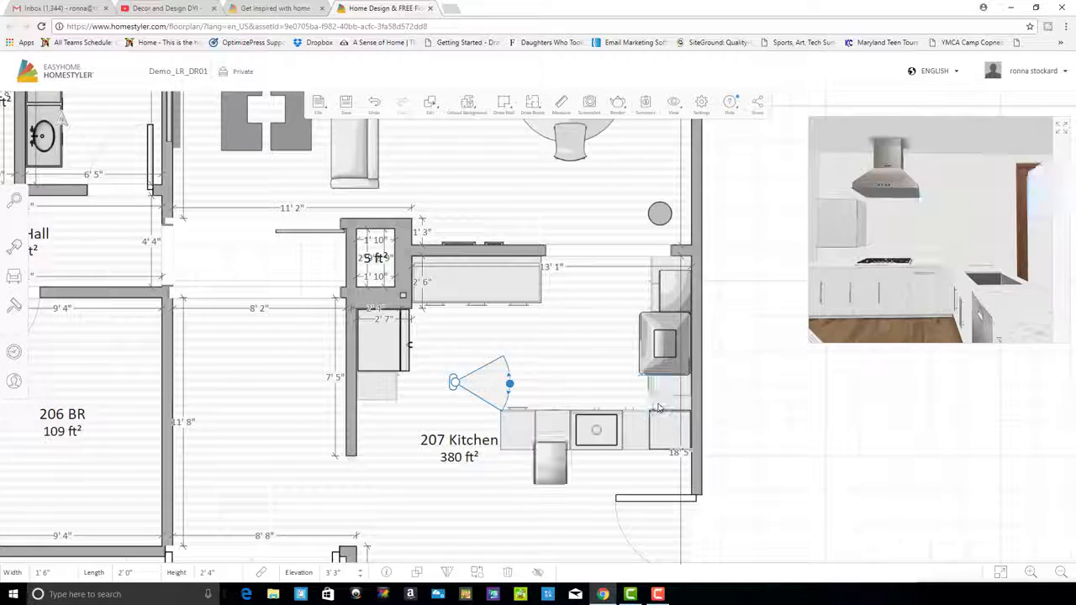
{"action": "left_click", "coordinate": [555, 468]}
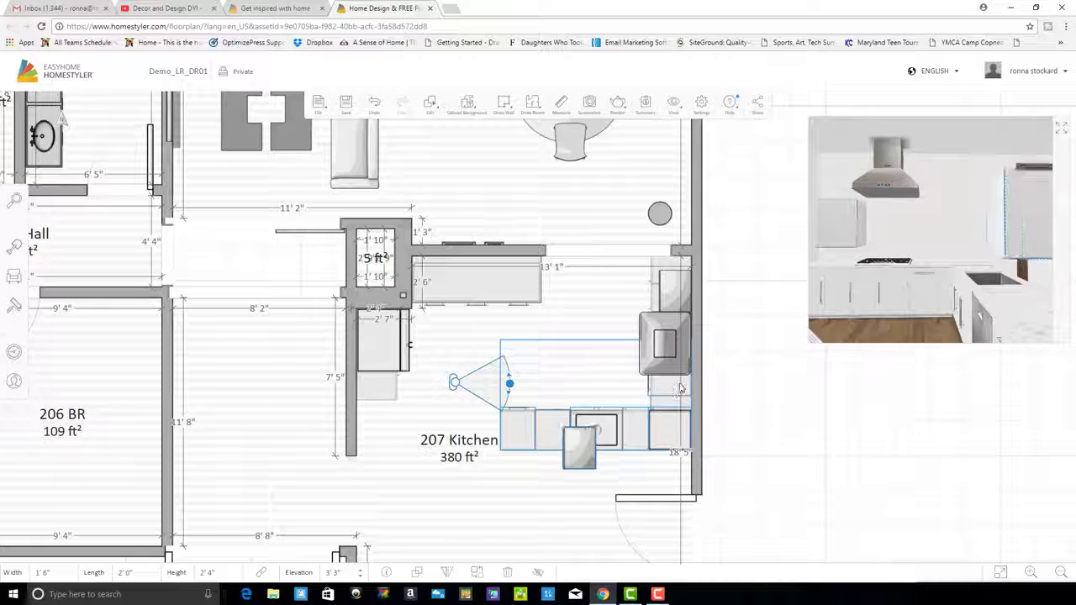
{"action": "left_click_drag", "start_coordinate": [706, 384], "coordinate": [722, 376]}
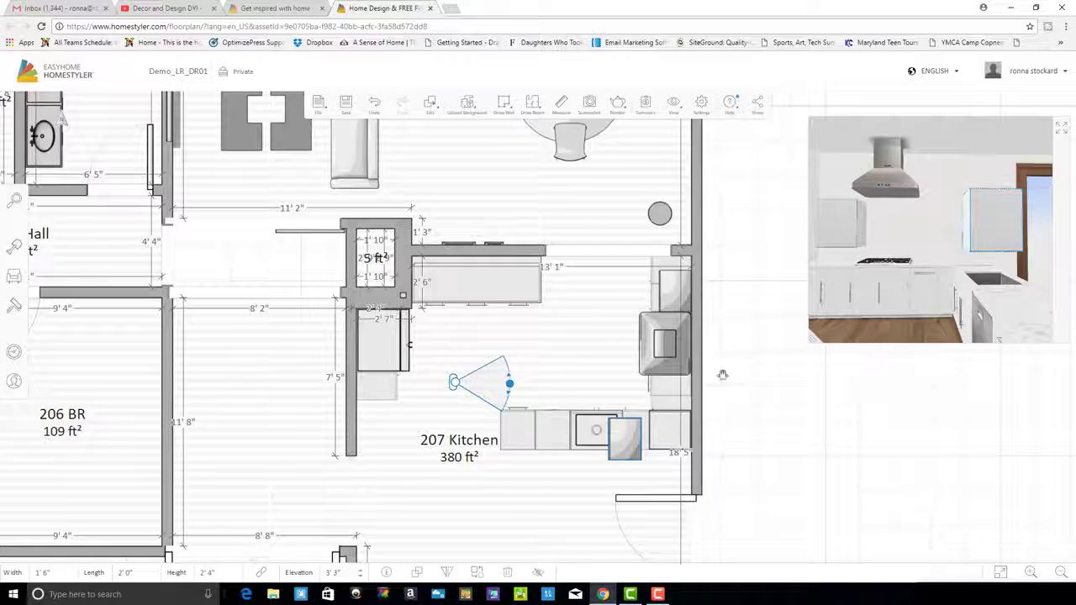
{"action": "left_click", "coordinate": [620, 450]}
{"action": "left_click_drag", "start_coordinate": [625, 439], "coordinate": [672, 417]}
{"action": "left_click", "coordinate": [581, 382]}
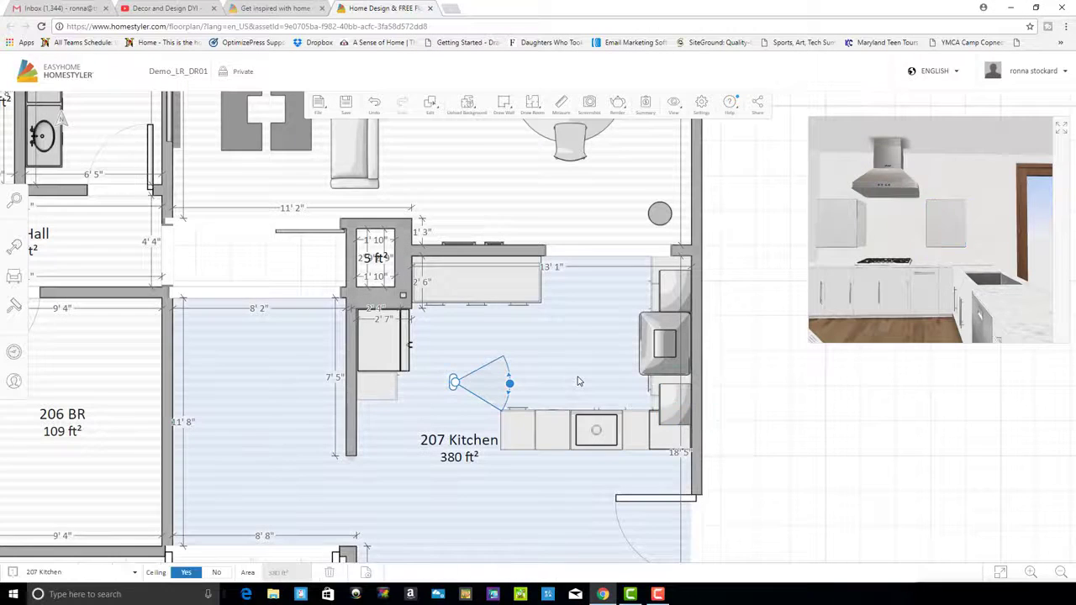
Shift the original wall cabinet along the right-hand wall, away from the range hood and into the kitchen's upper corner
{"action": "left_click", "coordinate": [751, 380]}
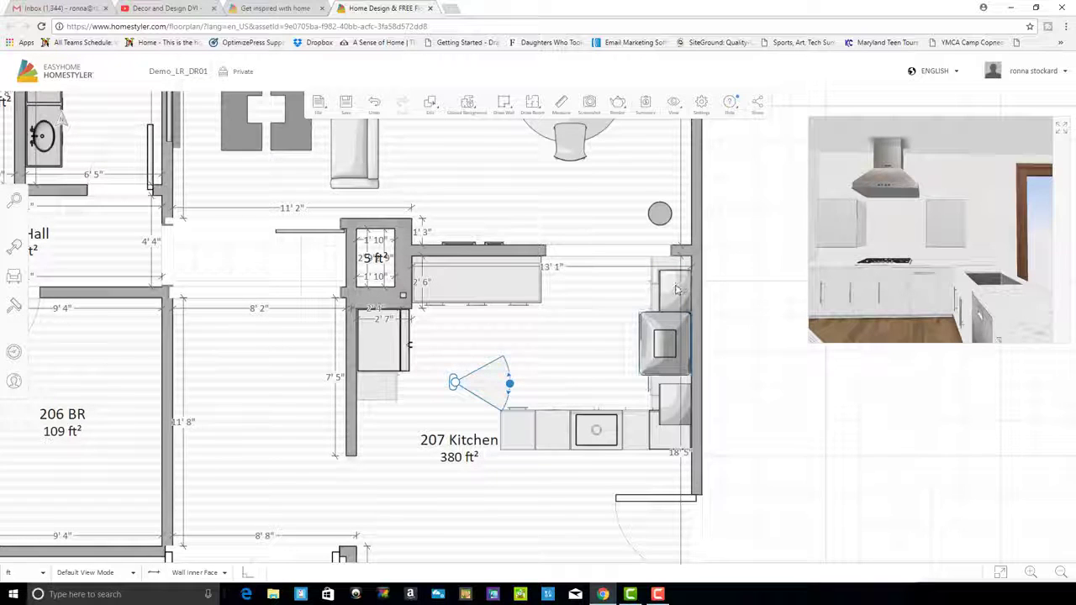
{"action": "left_click", "coordinate": [680, 282]}
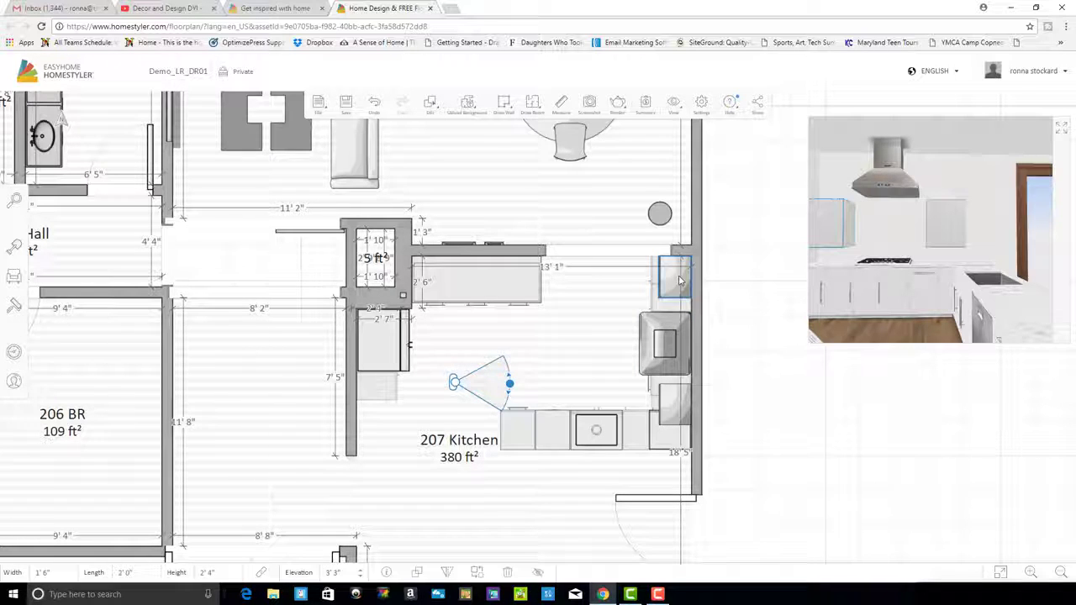
{"action": "left_click", "coordinate": [736, 345]}
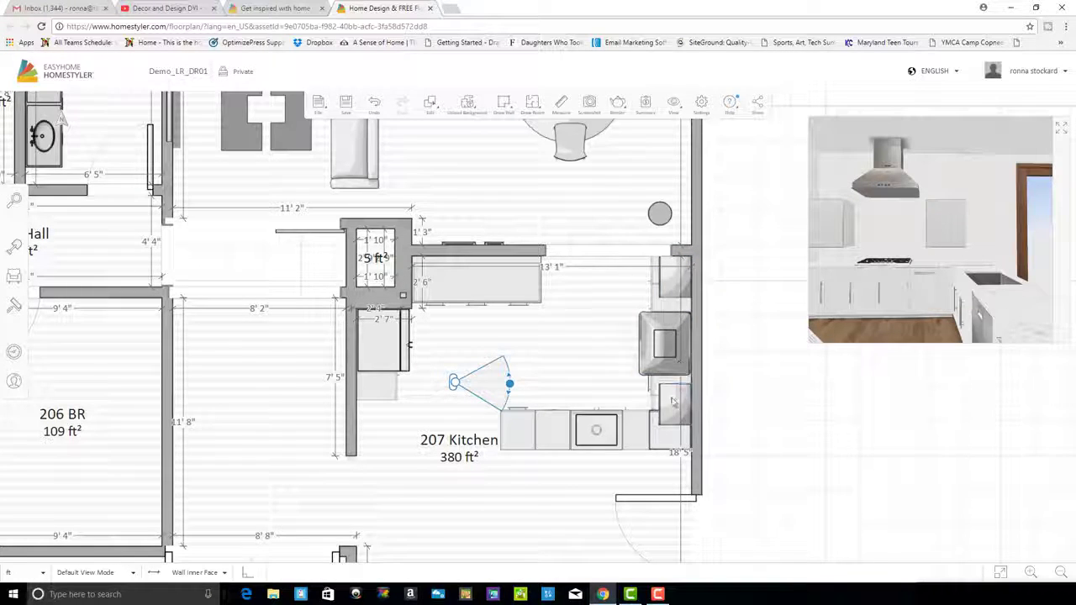
Move the range hood off the cooktop to check the cooktop's position, and return the hood to the wall above it
{"action": "left_click", "coordinate": [680, 334]}
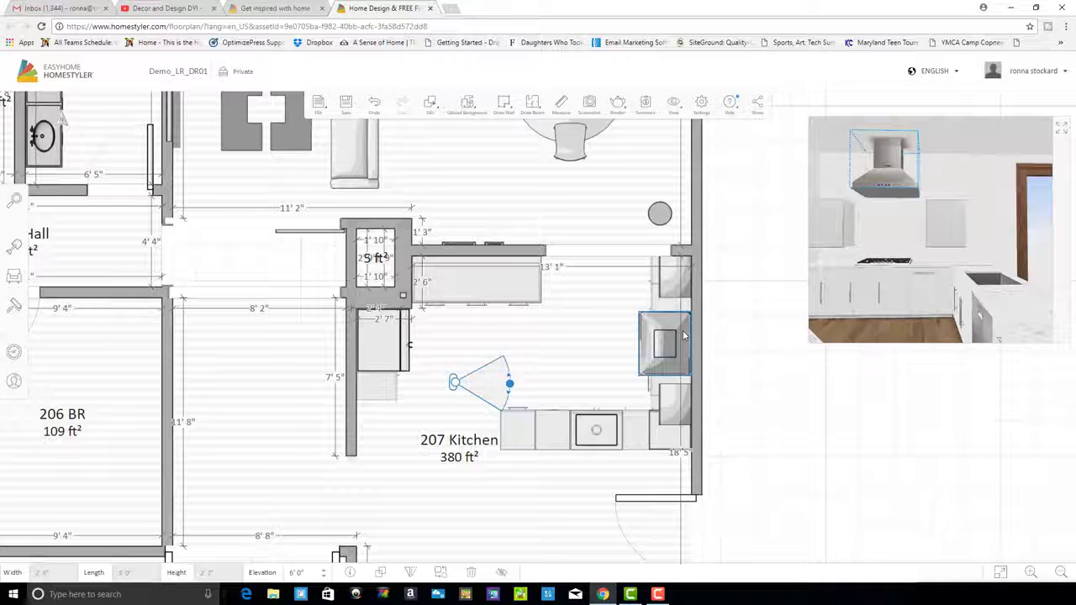
{"action": "left_click_drag", "start_coordinate": [637, 341], "coordinate": [595, 341]}
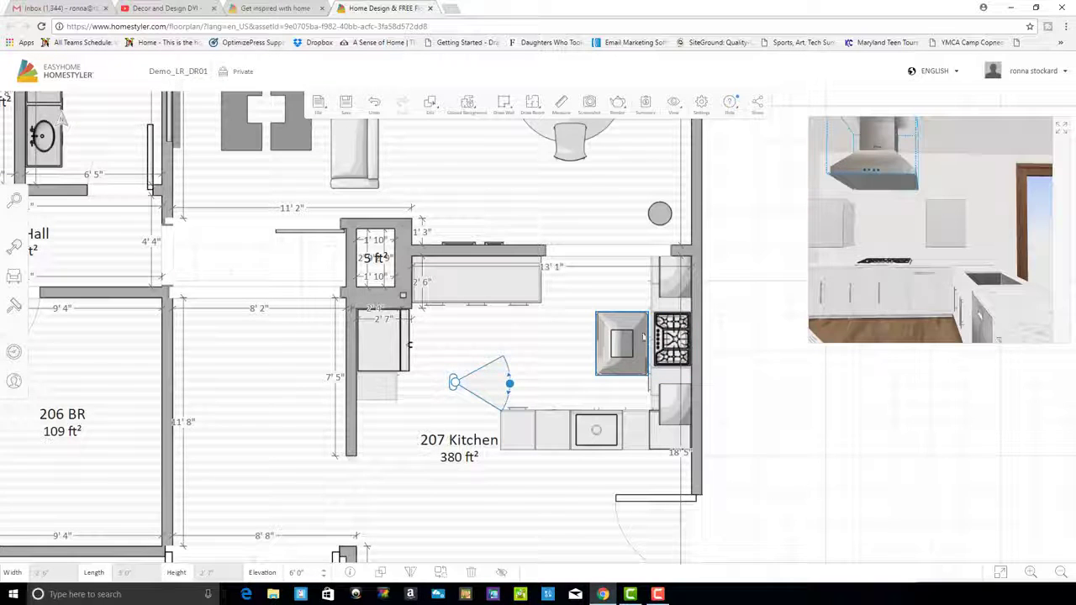
{"action": "left_click", "coordinate": [677, 332]}
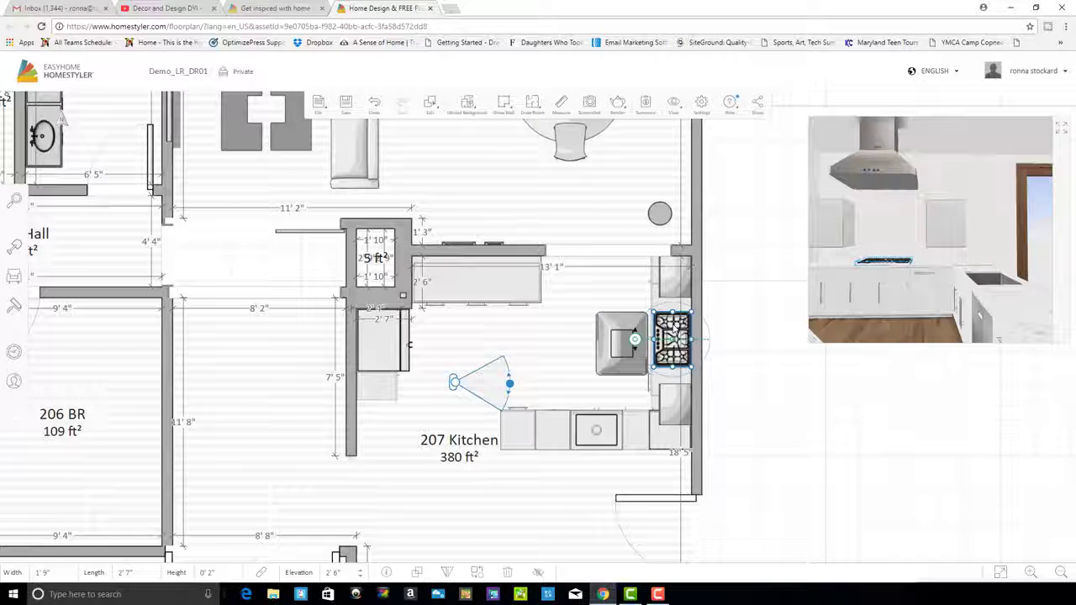
{"action": "mouse_move", "coordinate": [676, 334]}
{"action": "left_mouse_down"}
{"action": "mouse_move", "coordinate": [678, 322]}
{"action": "mouse_move", "coordinate": [677, 339]}
{"action": "left_mouse_up"}
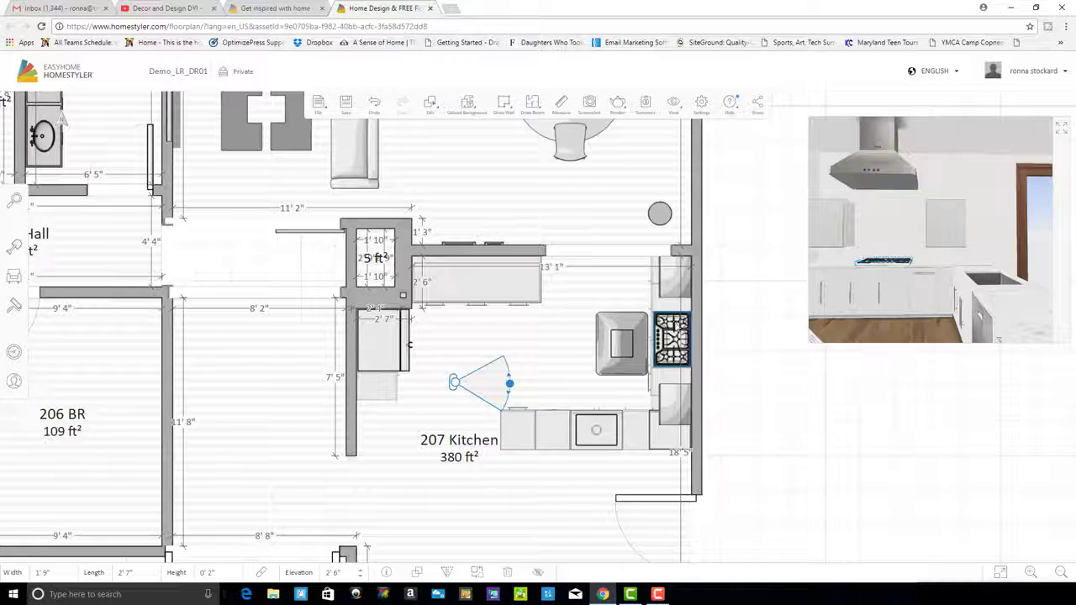
{"action": "left_click", "coordinate": [624, 346]}
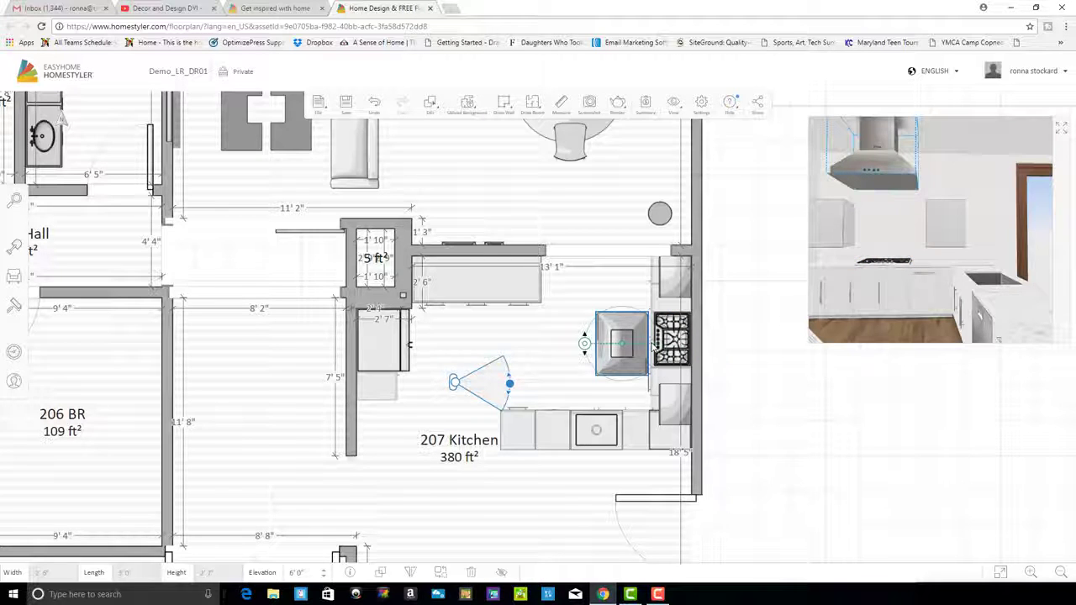
{"action": "left_click_drag", "start_coordinate": [654, 347], "coordinate": [670, 353]}
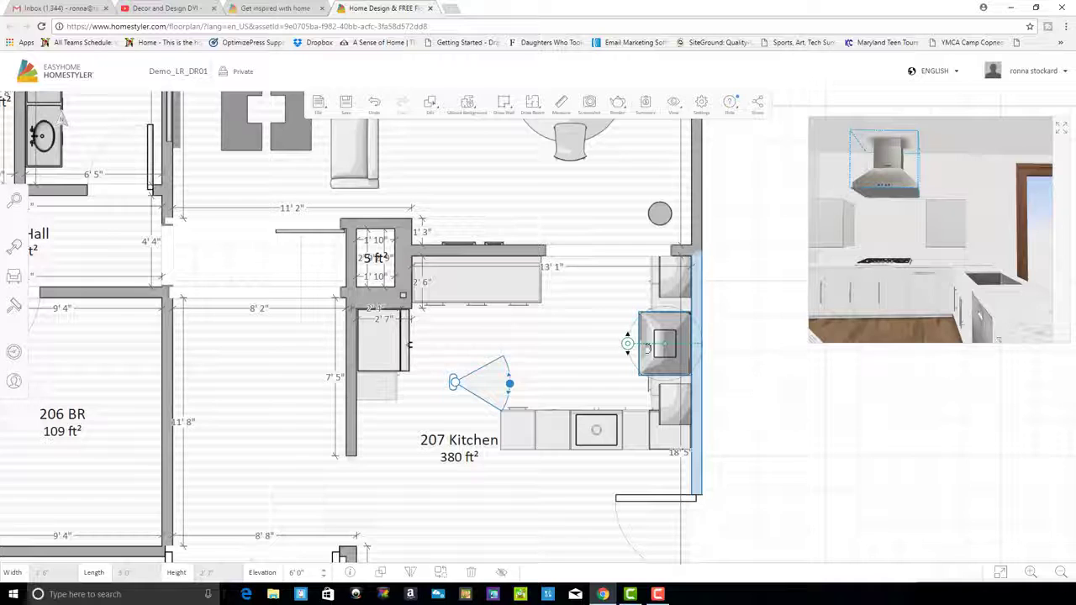
{"action": "left_click", "coordinate": [577, 348]}
{"action": "left_click", "coordinate": [577, 349]}
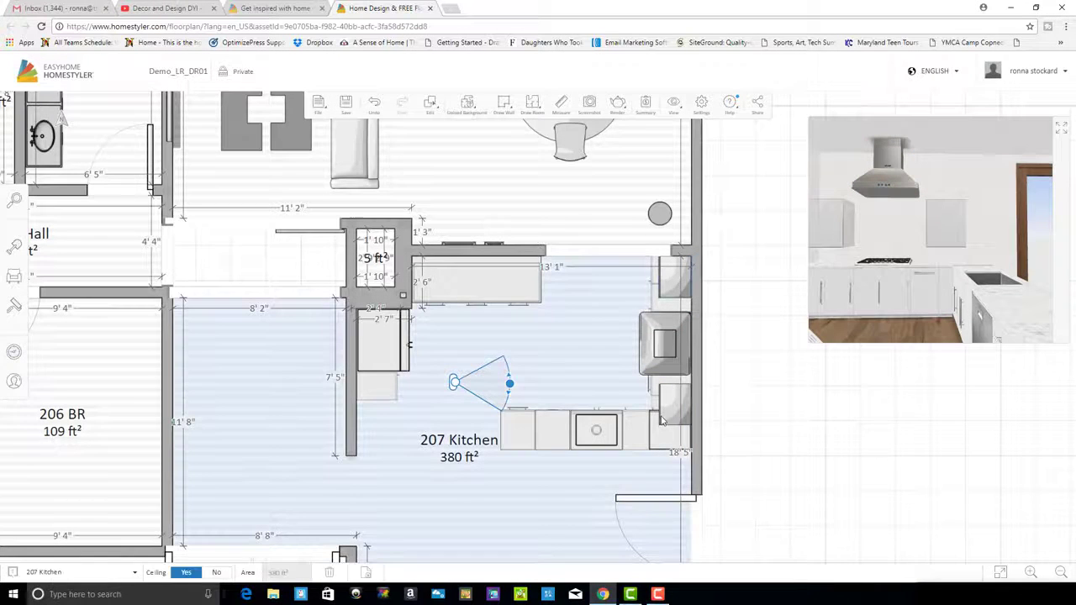
{"action": "left_click", "coordinate": [748, 374]}
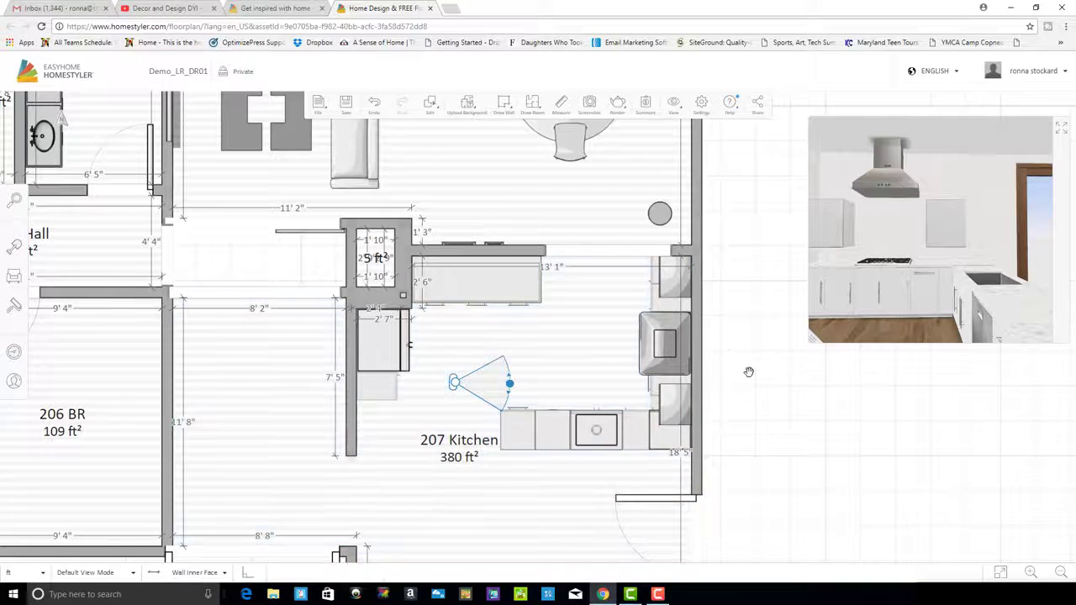
Nudge the range hood slightly along the right-hand wall, away from the sink counter, to center it over the cooktop
{"action": "left_click", "coordinate": [678, 353]}
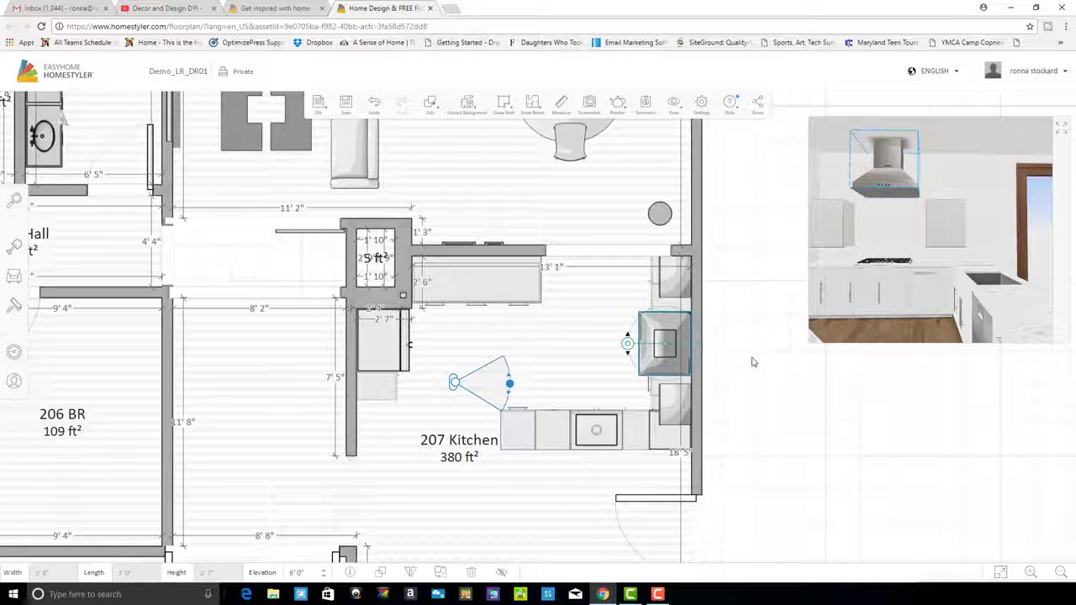
{"action": "key", "text": "Up"}
{"action": "key", "text": "Up"}
{"action": "key", "text": "Up"}
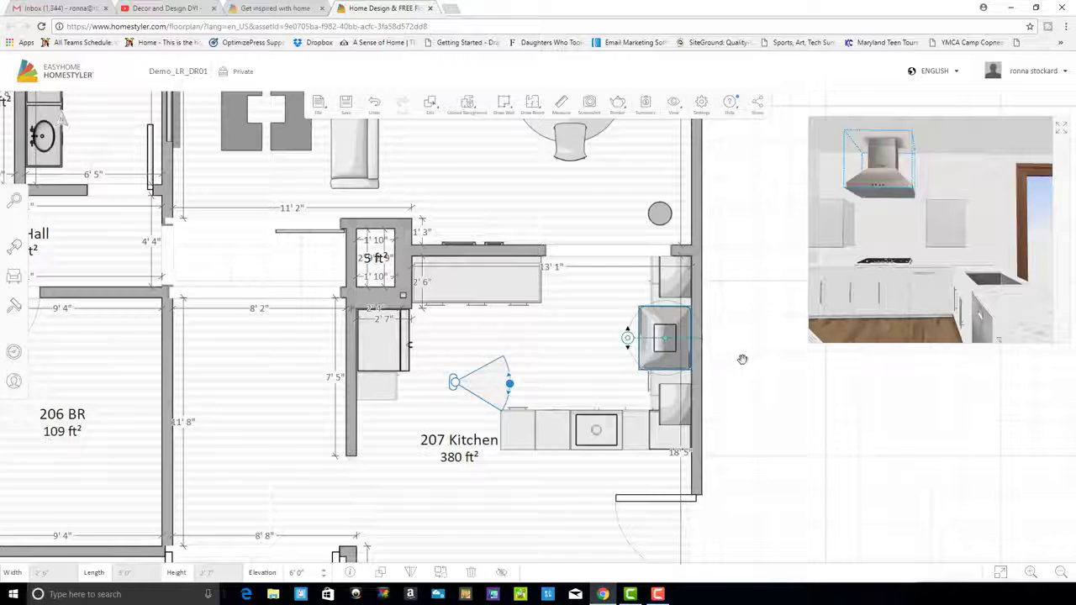
{"action": "key", "text": "Down"}
{"action": "key", "text": "Down"}
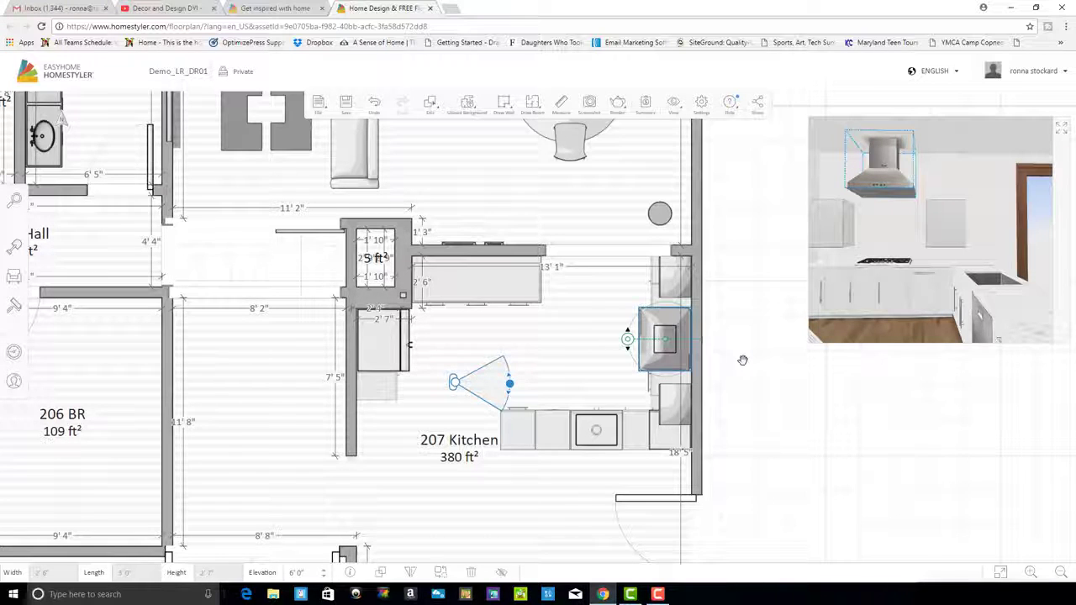
{"action": "left_click", "coordinate": [746, 358]}
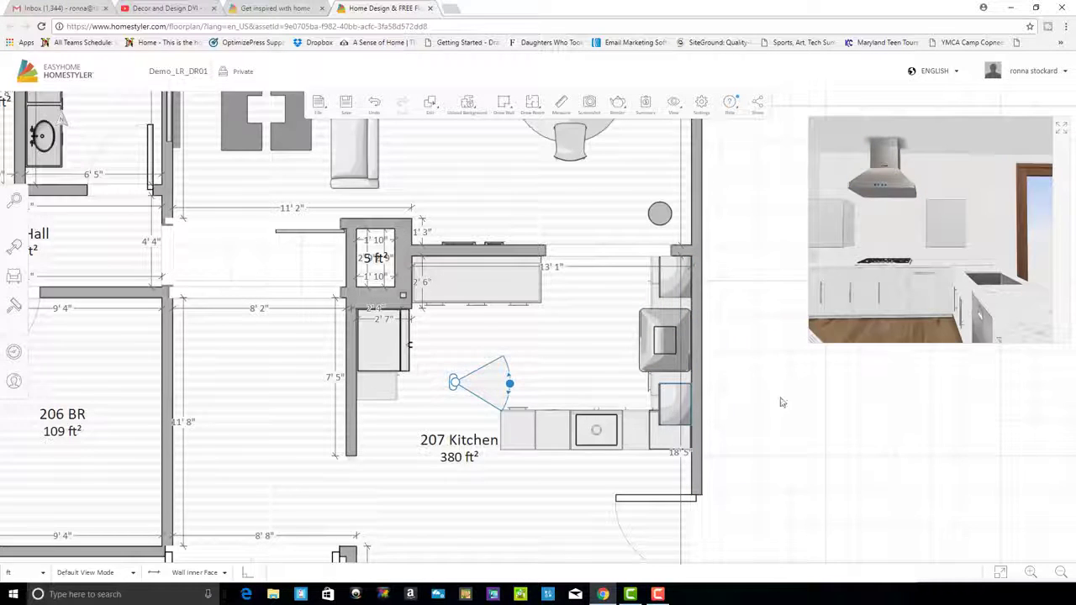
Nudge the wall cabinet on the sink-counter side slightly along the wall toward the range hood
{"action": "key", "text": "Up"}
{"action": "key", "text": "Up"}
{"action": "key", "text": "Up"}
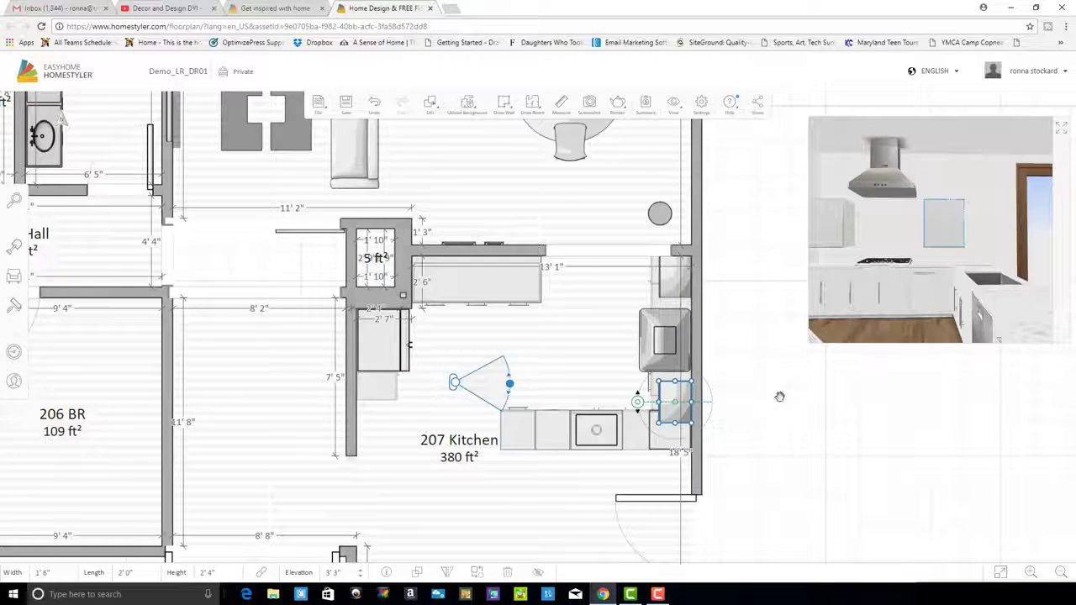
{"action": "left_click", "coordinate": [781, 396]}
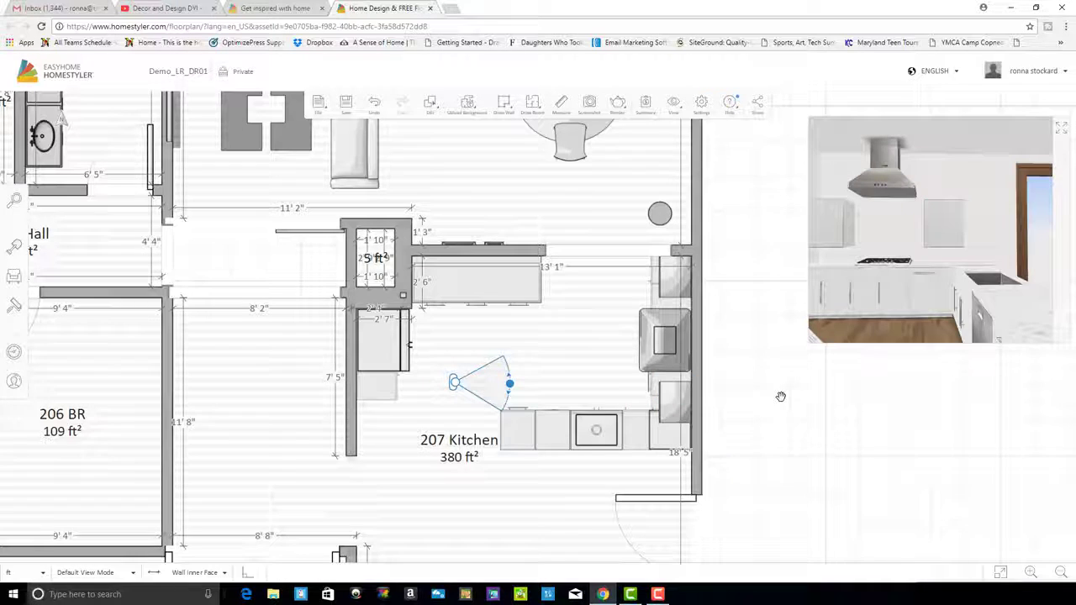
In the enlarged 3D view, raise the wall cabinet on the sink side of the range hood to an elevation of about 6'1"
{"action": "left_click", "coordinate": [1062, 129]}
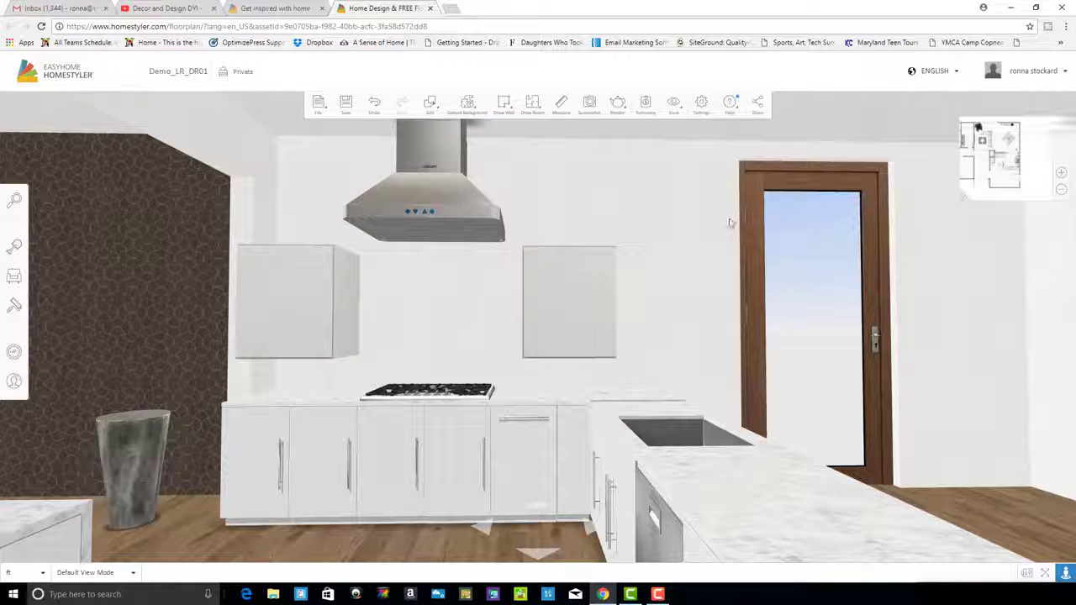
{"action": "left_click", "coordinate": [572, 316]}
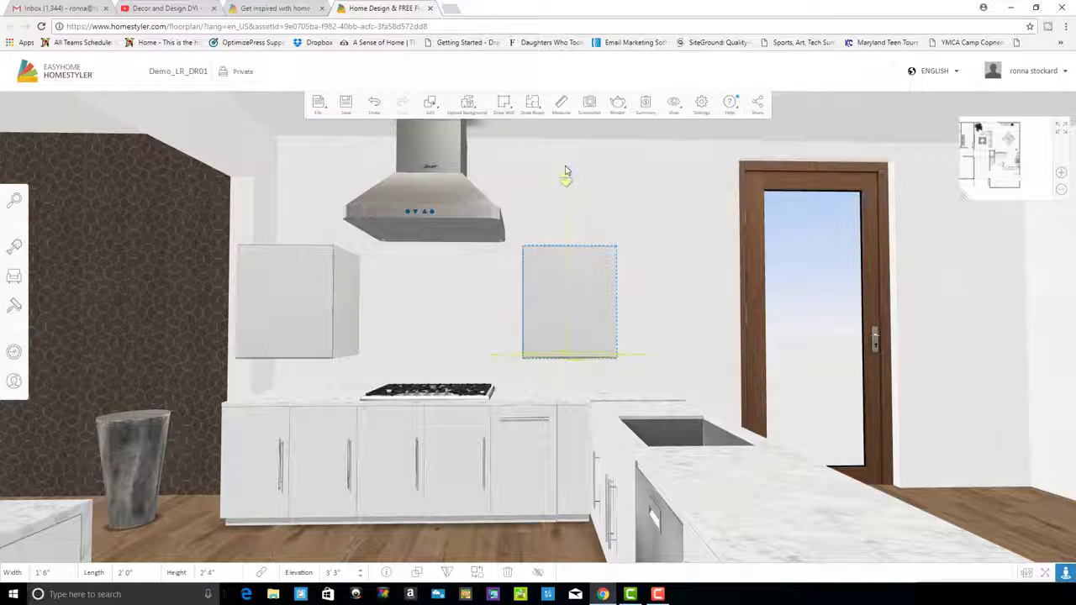
{"action": "left_click_drag", "start_coordinate": [566, 172], "coordinate": [601, 166]}
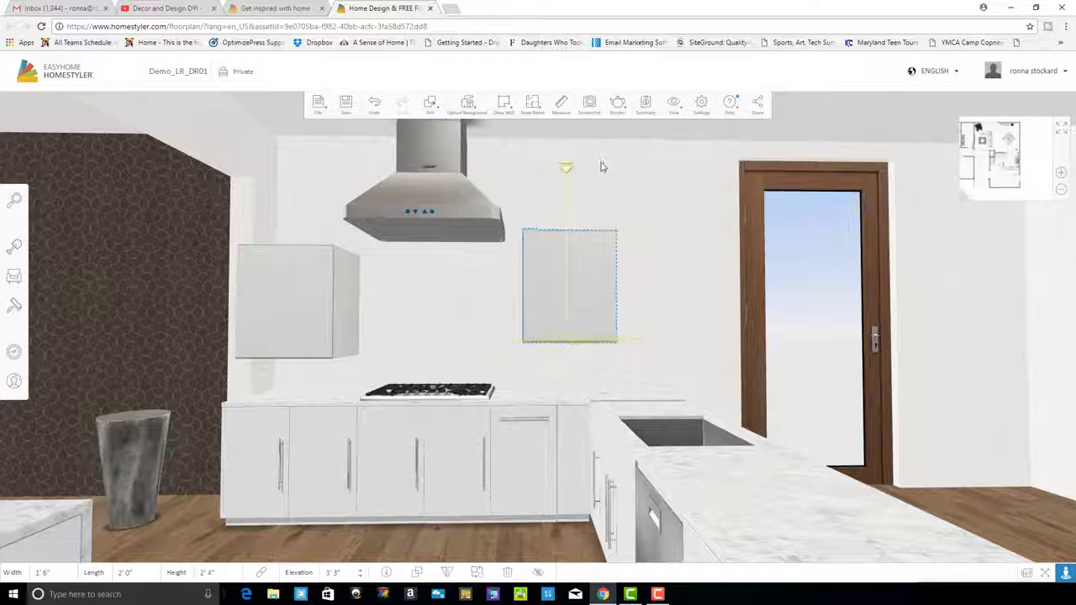
{"action": "left_click", "coordinate": [652, 214]}
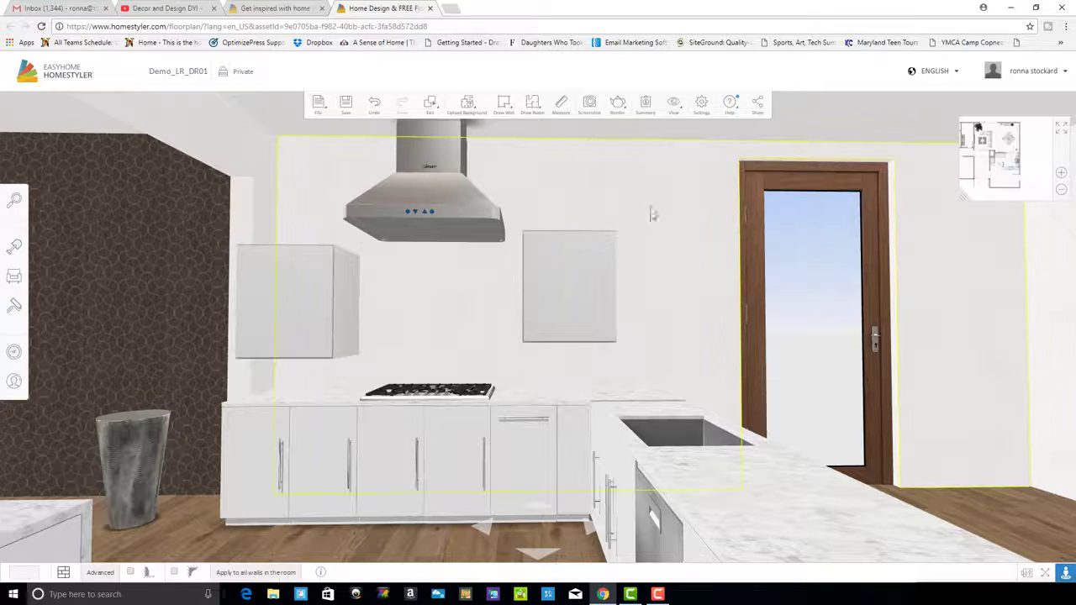
{"action": "left_click", "coordinate": [589, 269]}
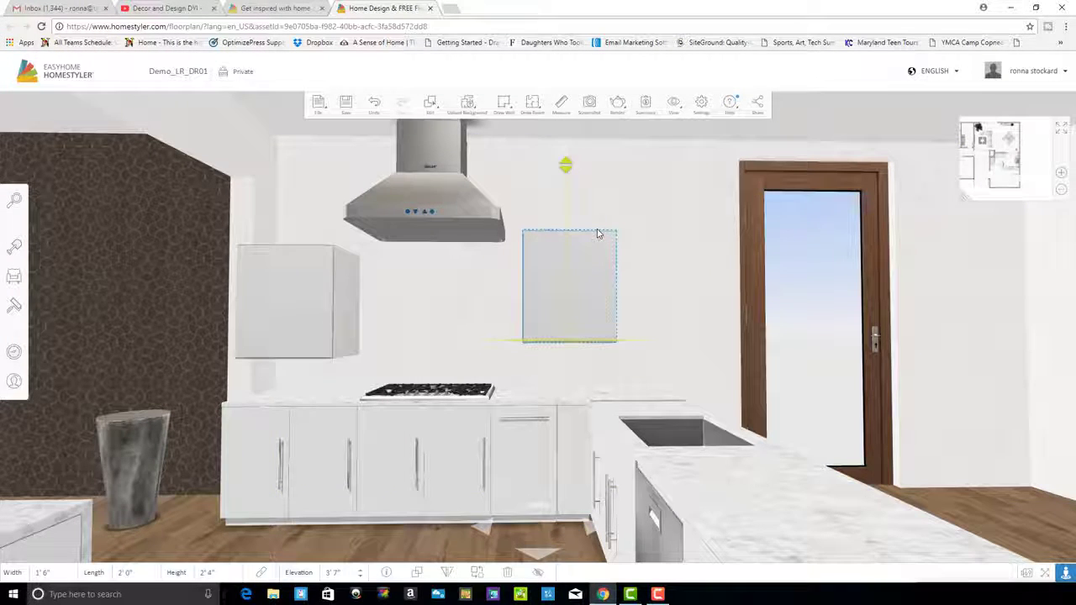
{"action": "left_click_drag", "start_coordinate": [598, 232], "coordinate": [585, 147]}
{"action": "left_click", "coordinate": [646, 160]}
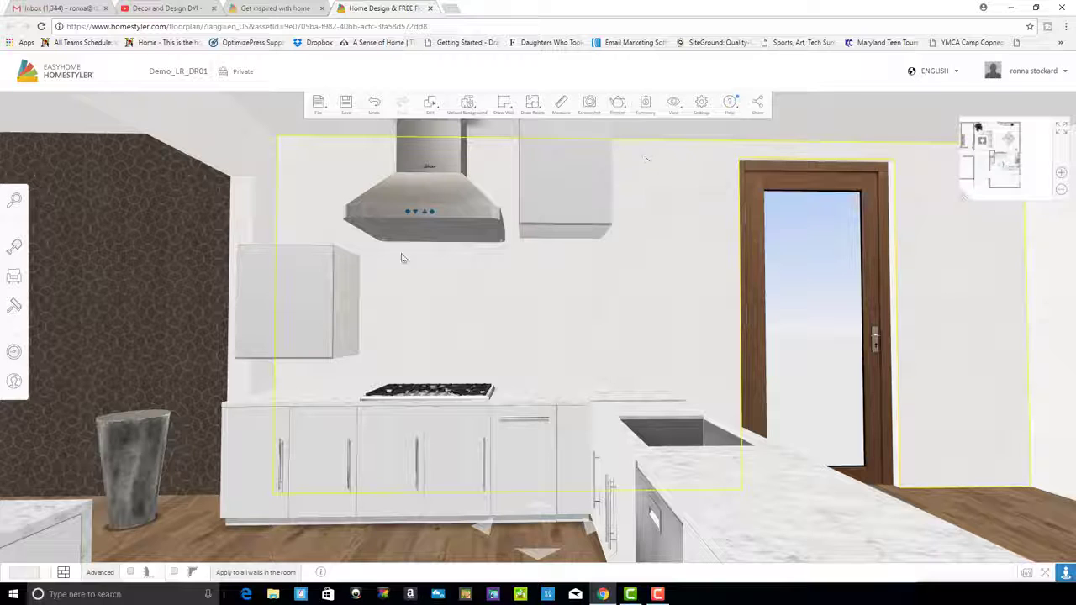
Raise the wall cabinet on the other side of the range hood, away from the sink, to an elevation of 6'2"
{"action": "left_click", "coordinate": [294, 310]}
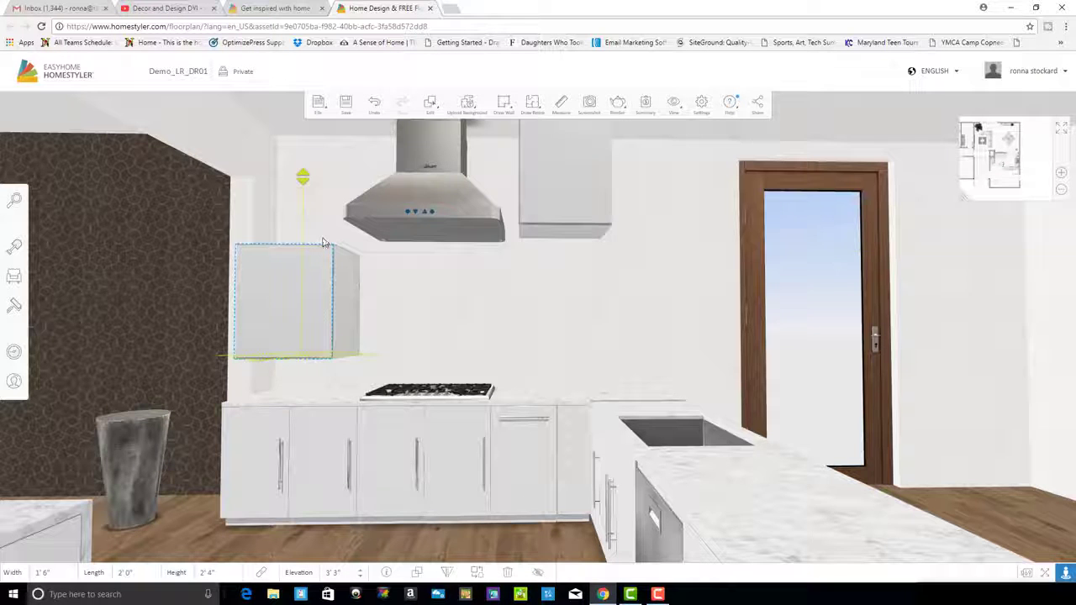
{"action": "left_click_drag", "start_coordinate": [325, 249], "coordinate": [303, 141]}
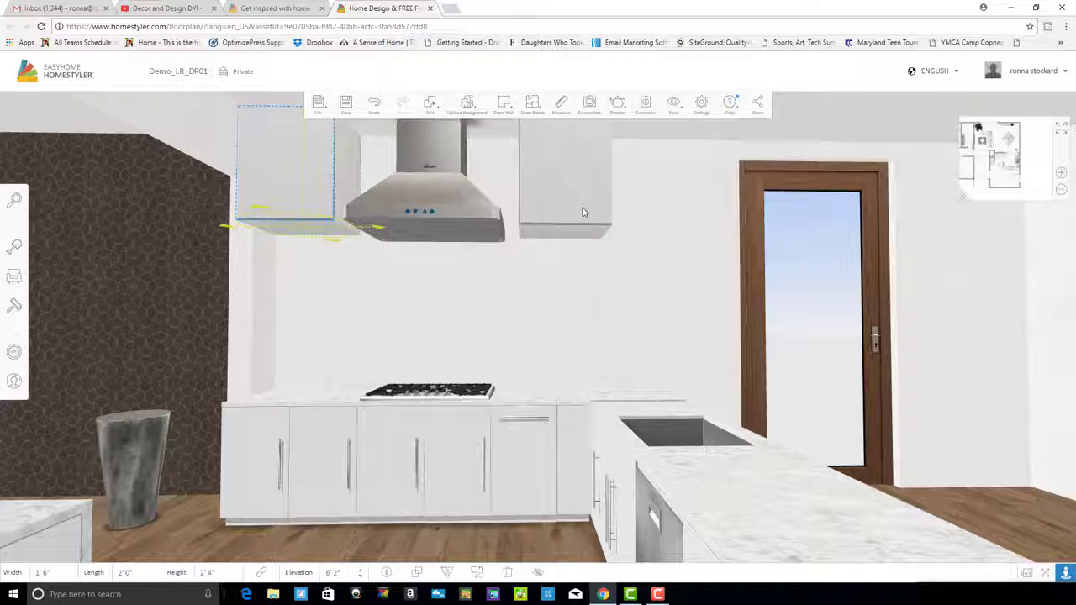
{"action": "left_click", "coordinate": [694, 275]}
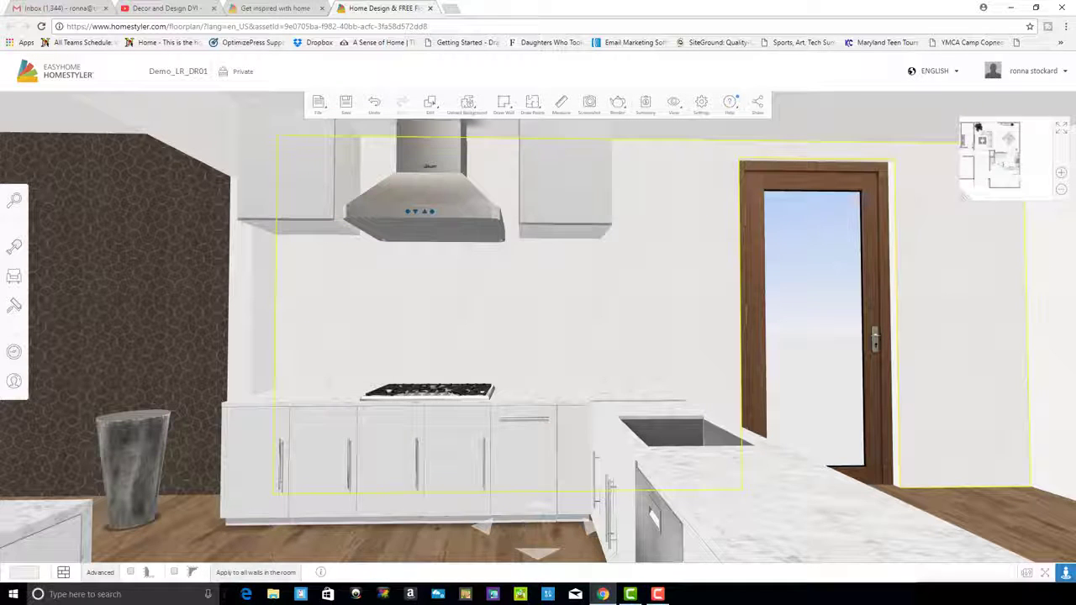
{"action": "left_click", "coordinate": [1026, 523]}
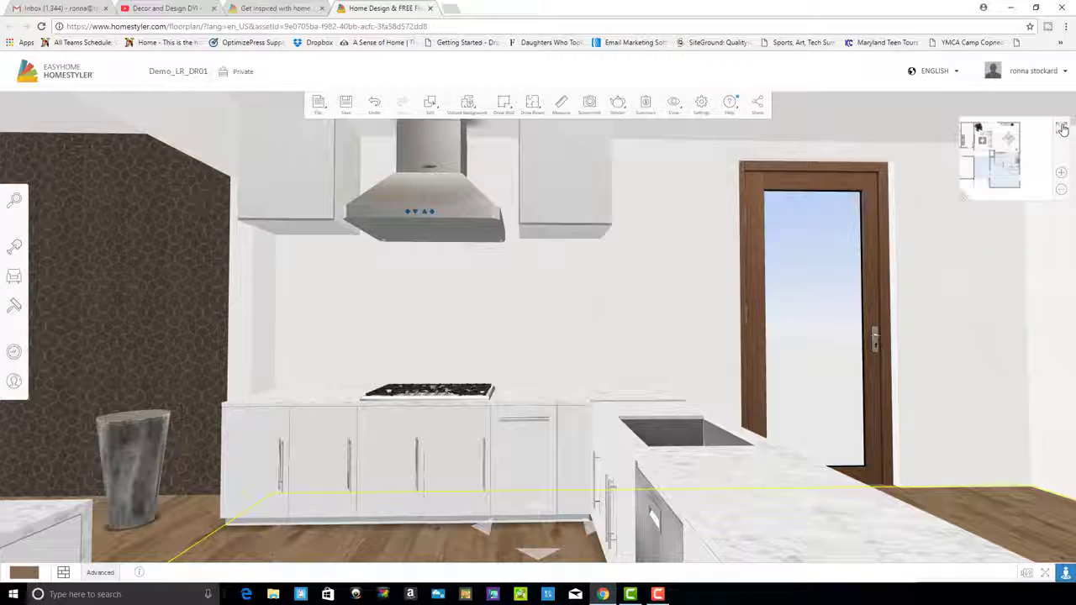
Return to the whole floor plan and reposition the kitchen camera near the upper wall's counter to view the cooktop wall
{"action": "left_click", "coordinate": [1062, 128]}
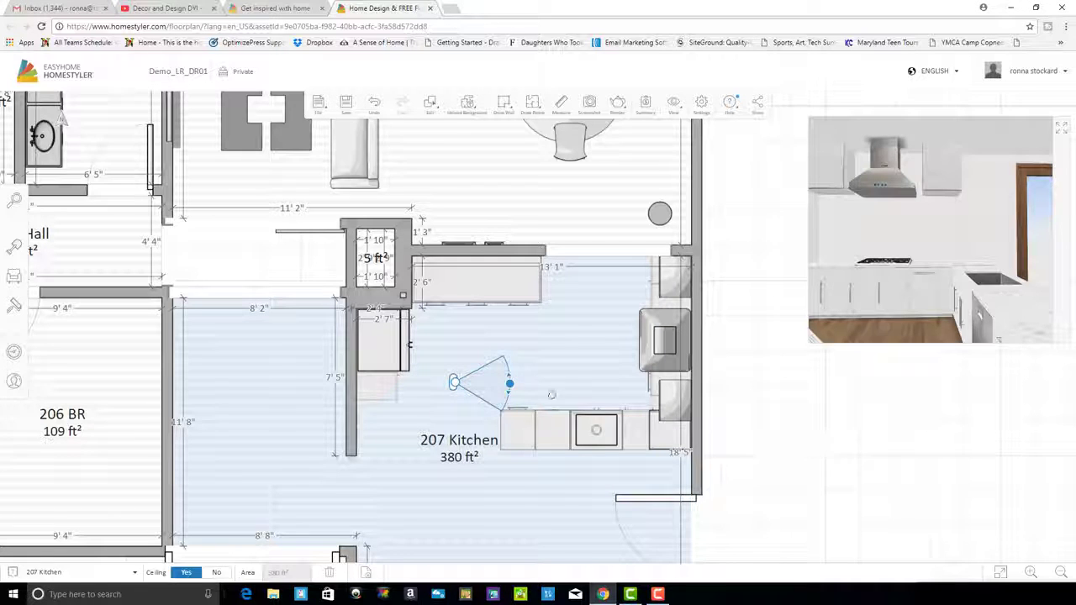
{"action": "left_click", "coordinate": [781, 406]}
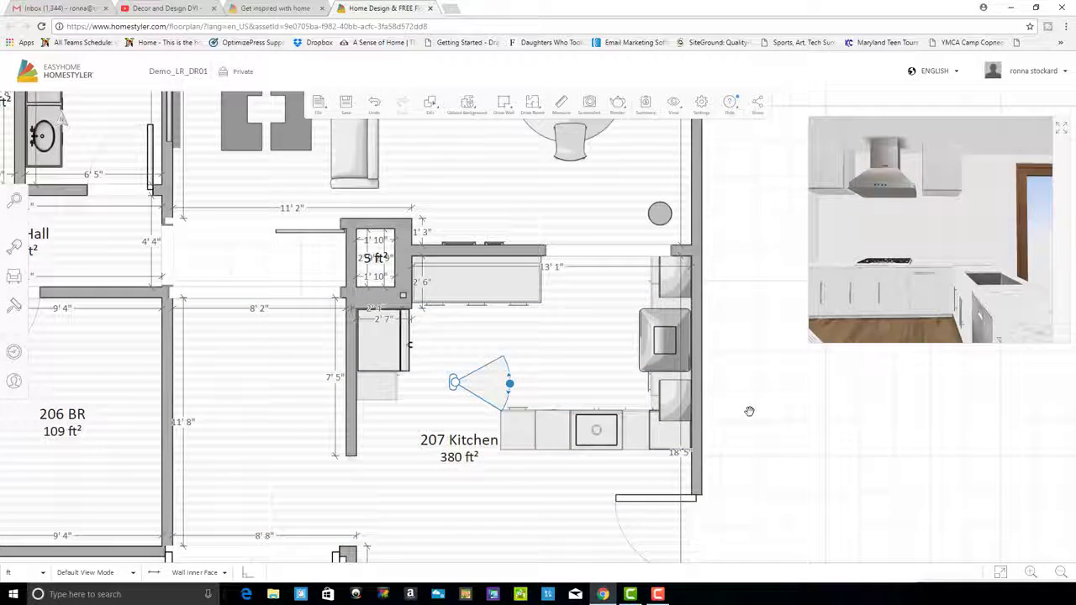
{"action": "scroll", "coordinate": [749, 411], "scroll_direction": "down", "scroll_amount": 2}
{"action": "scroll", "coordinate": [750, 411], "scroll_direction": "down", "scroll_amount": 1}
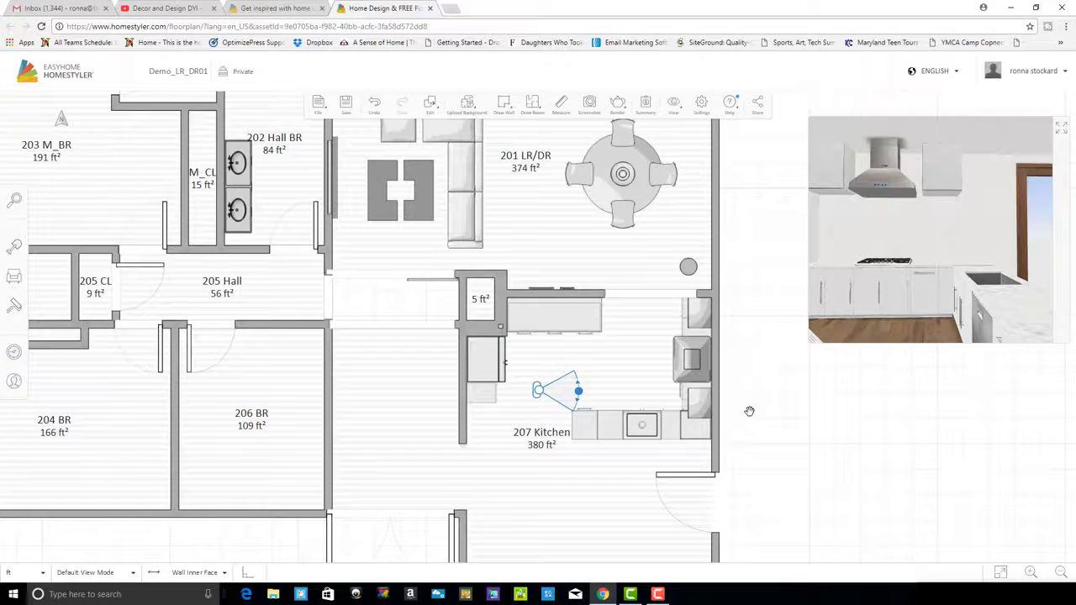
{"action": "scroll", "coordinate": [749, 412], "scroll_direction": "down", "scroll_amount": 3}
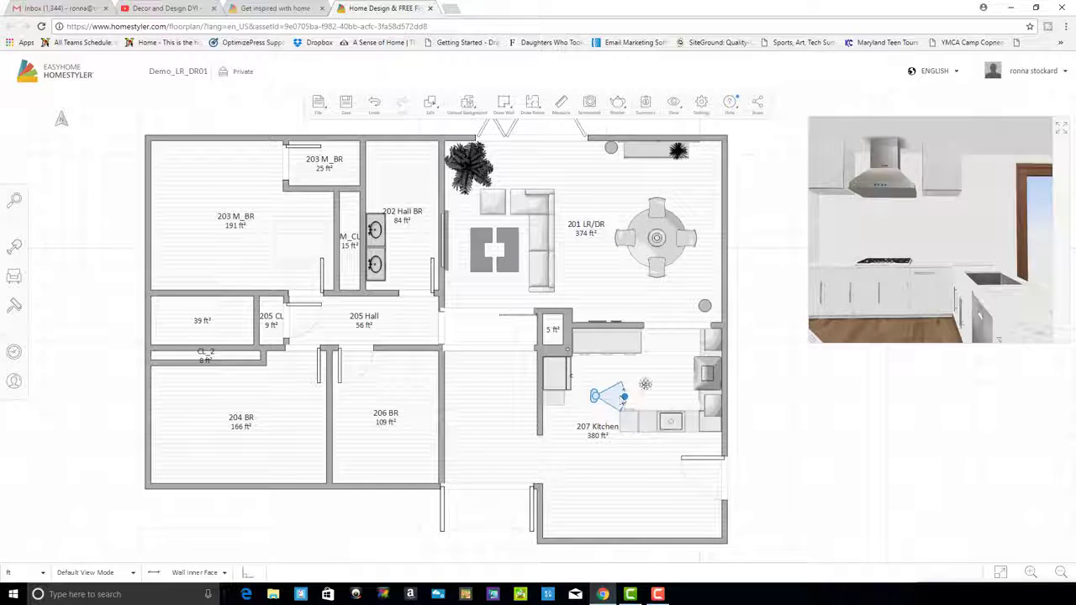
{"action": "left_click", "coordinate": [611, 394]}
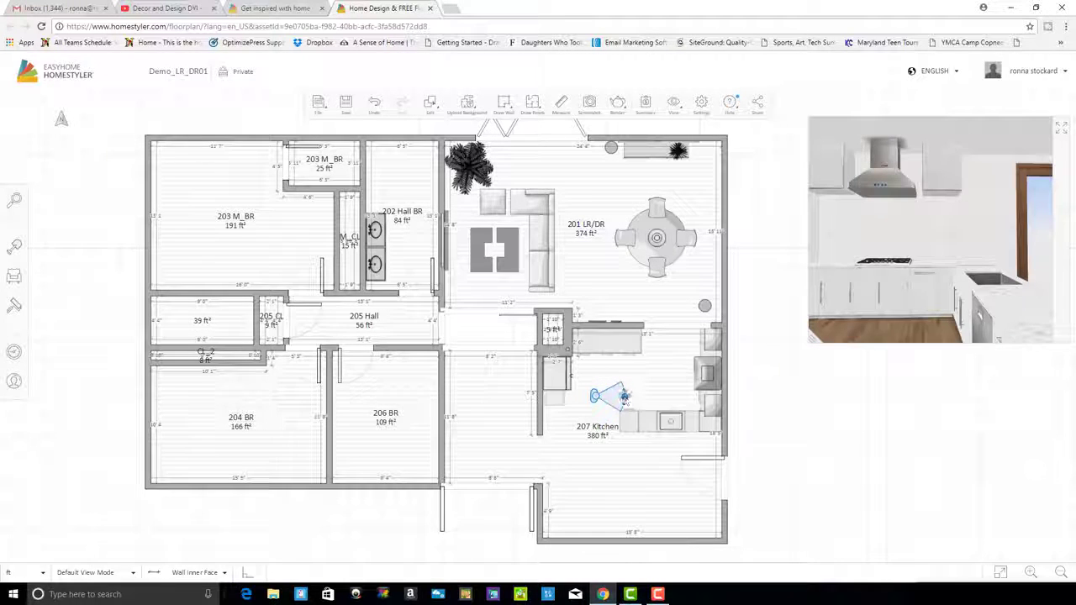
{"action": "mouse_move", "coordinate": [619, 376]}
{"action": "left_mouse_down"}
{"action": "mouse_move", "coordinate": [631, 386]}
{"action": "mouse_move", "coordinate": [629, 357]}
{"action": "mouse_move", "coordinate": [626, 365]}
{"action": "mouse_move", "coordinate": [639, 357]}
{"action": "mouse_move", "coordinate": [631, 362]}
{"action": "left_mouse_up"}
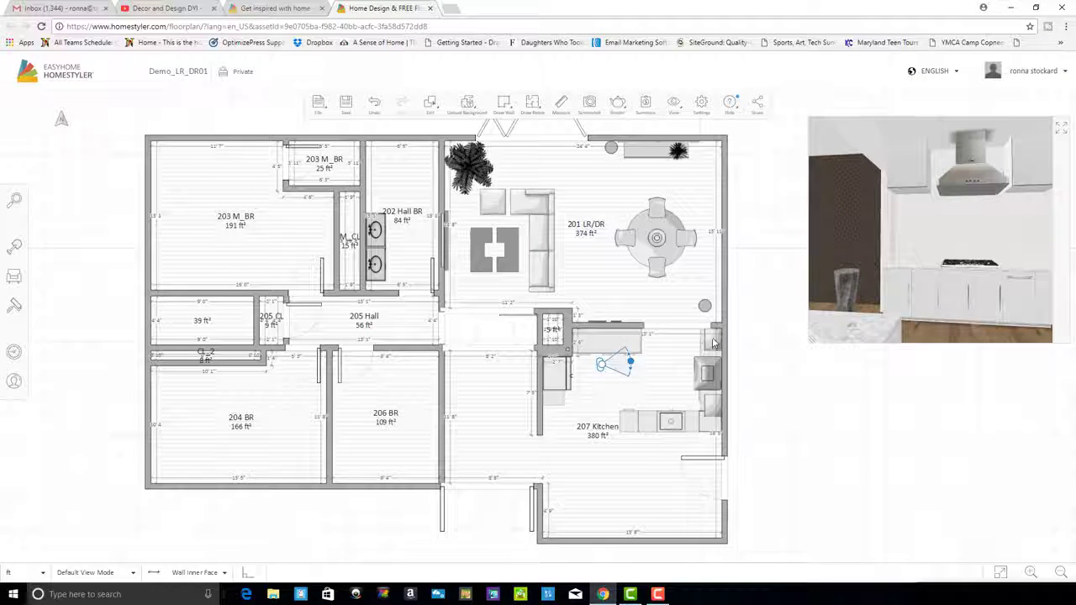
Copy the wall cabinet from the kitchen's upper-right corner and place the copy over the upper wall's counter, in the corner by the closet
{"action": "left_click", "coordinate": [711, 408]}
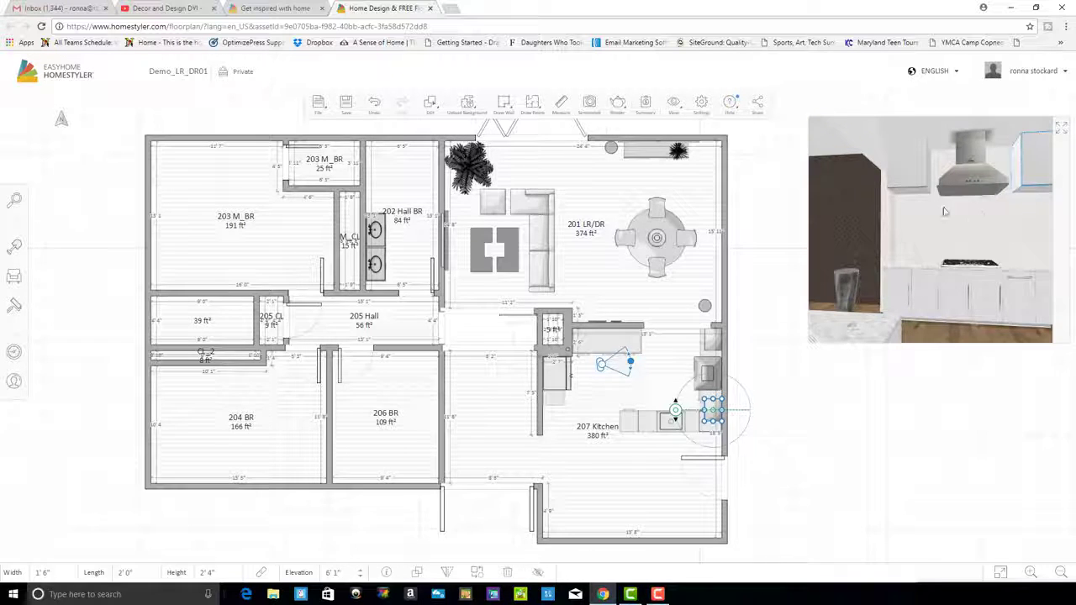
{"action": "left_click", "coordinate": [713, 342]}
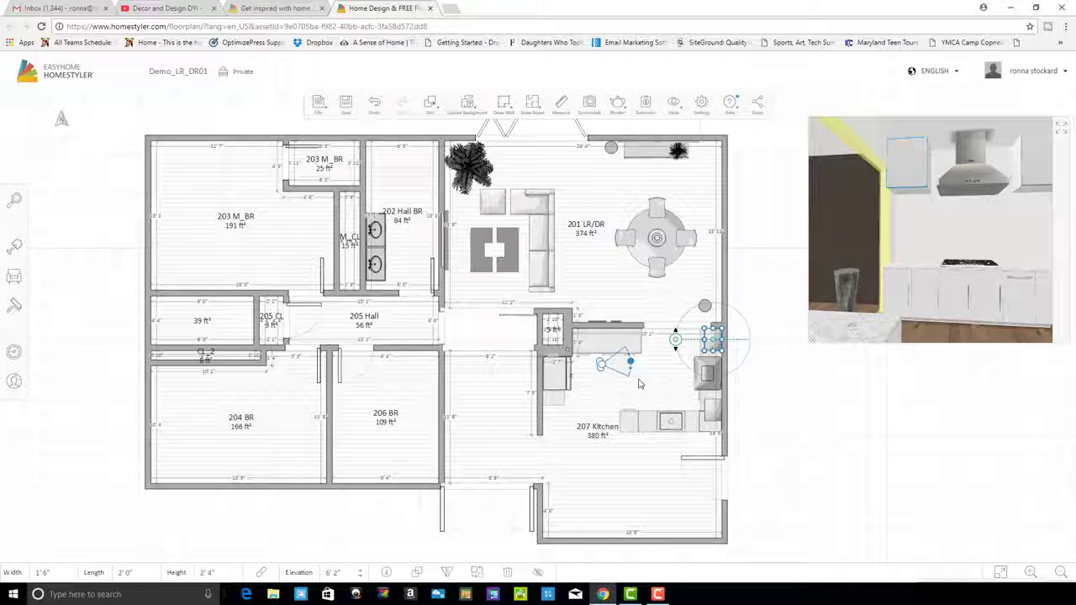
{"action": "key", "text": "ctrl+v"}
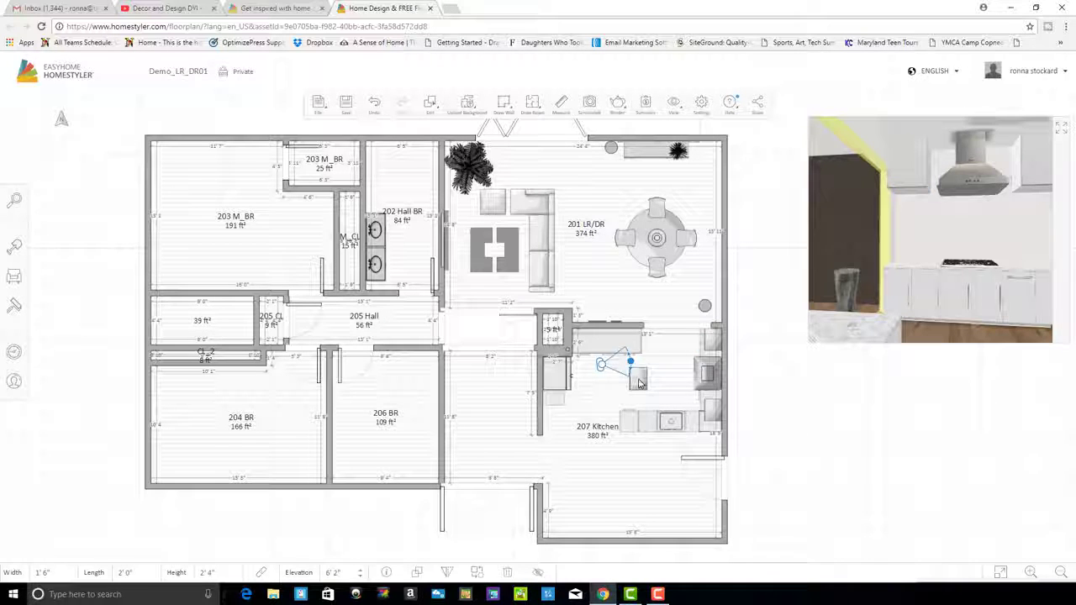
{"action": "left_click", "coordinate": [655, 382]}
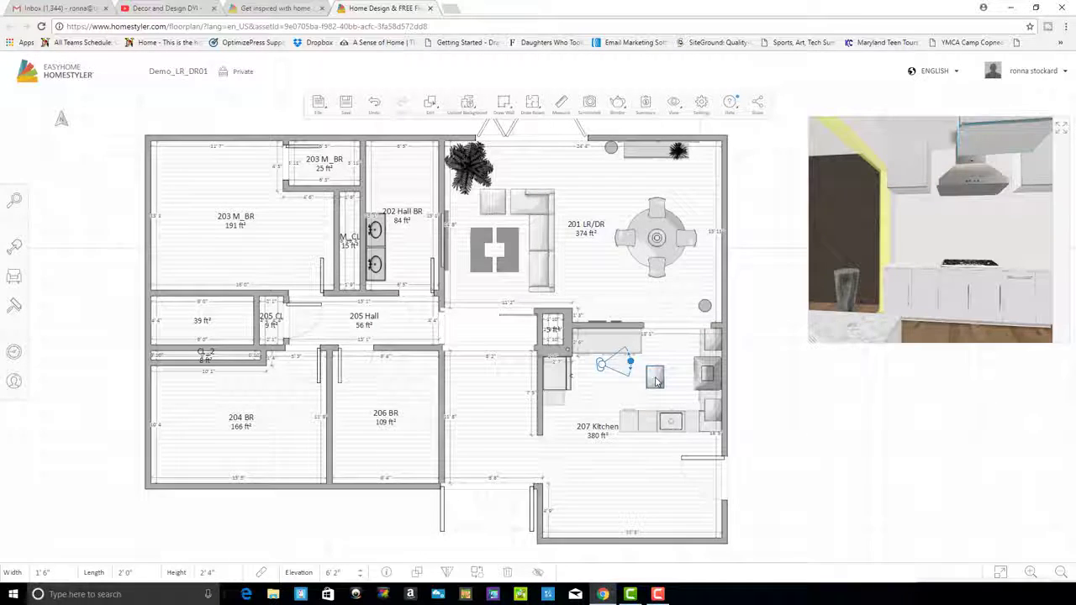
{"action": "left_click_drag", "start_coordinate": [641, 361], "coordinate": [586, 336]}
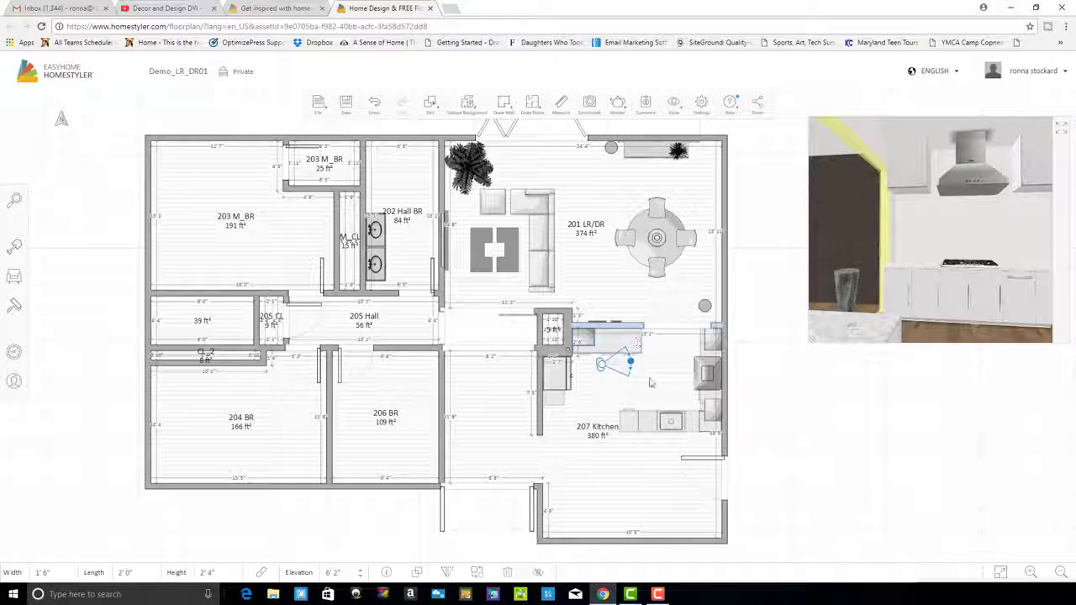
{"action": "left_click", "coordinate": [555, 401]}
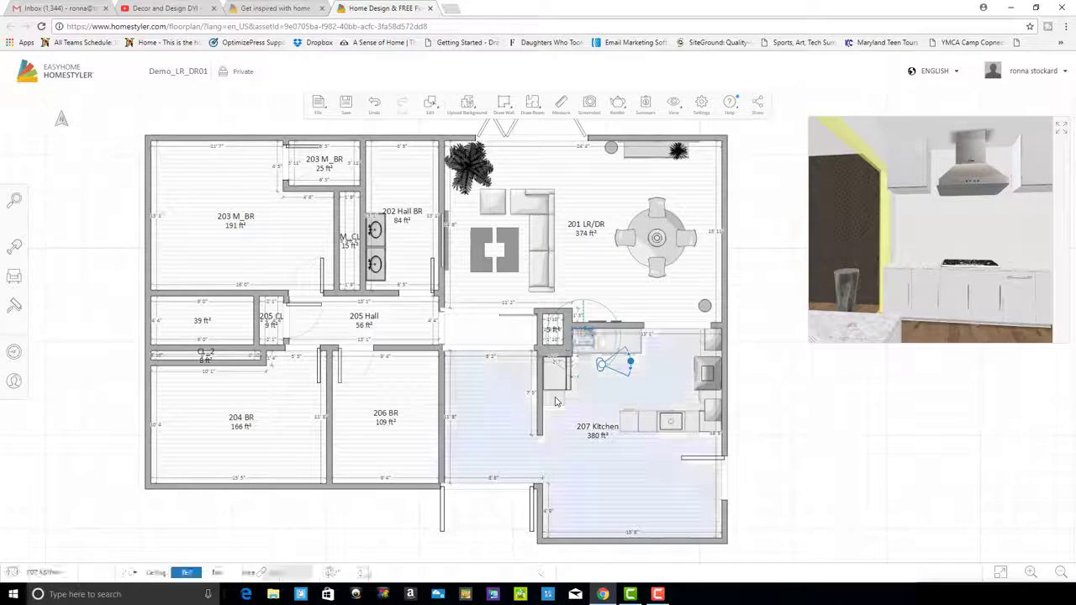
{"action": "left_click", "coordinate": [809, 410]}
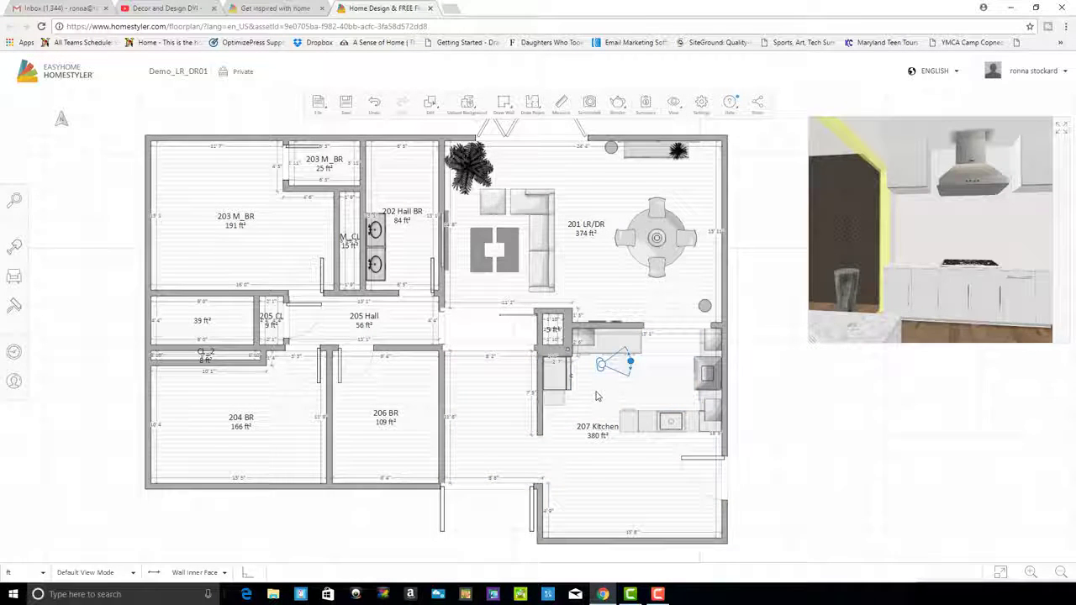
Paste another wall cabinet onto the kitchen's left wall beside the refrigerator, with a length of 1'0"
{"action": "left_click", "coordinate": [597, 396]}
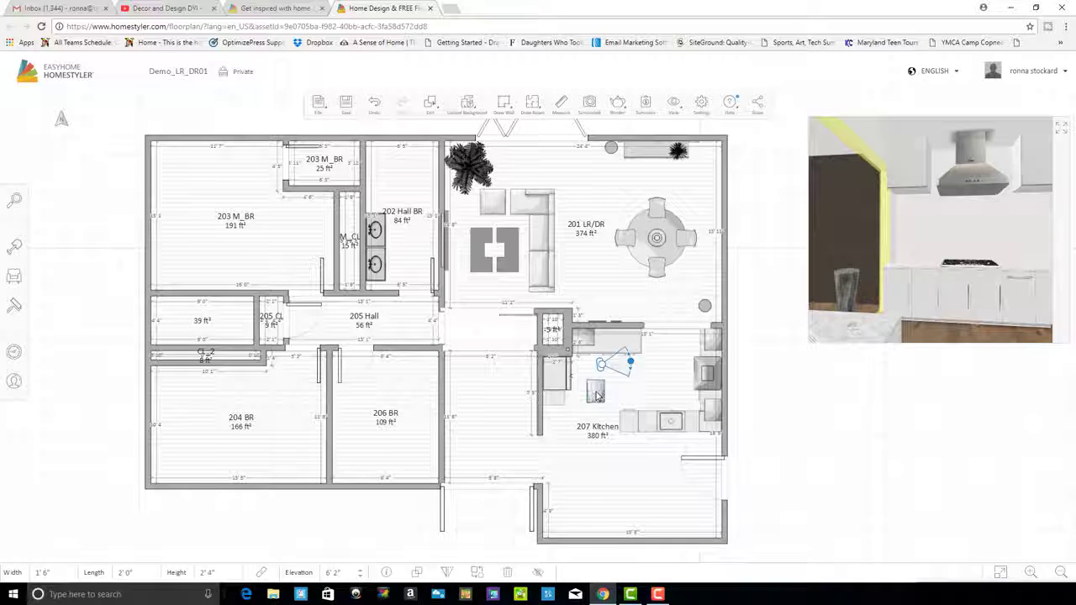
{"action": "left_click_drag", "start_coordinate": [597, 396], "coordinate": [570, 409]}
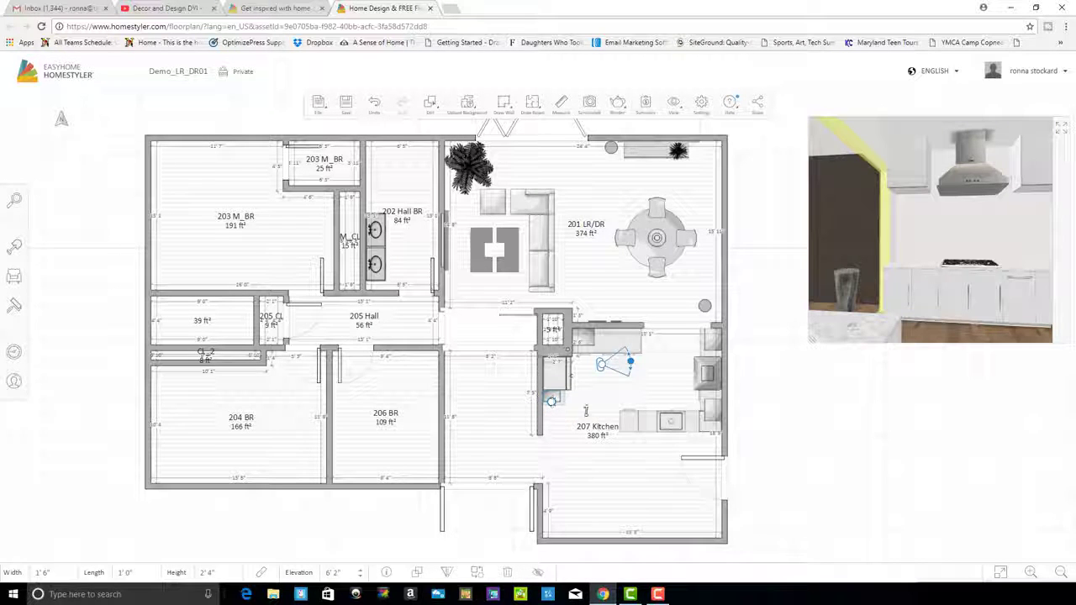
{"action": "left_click", "coordinate": [552, 399]}
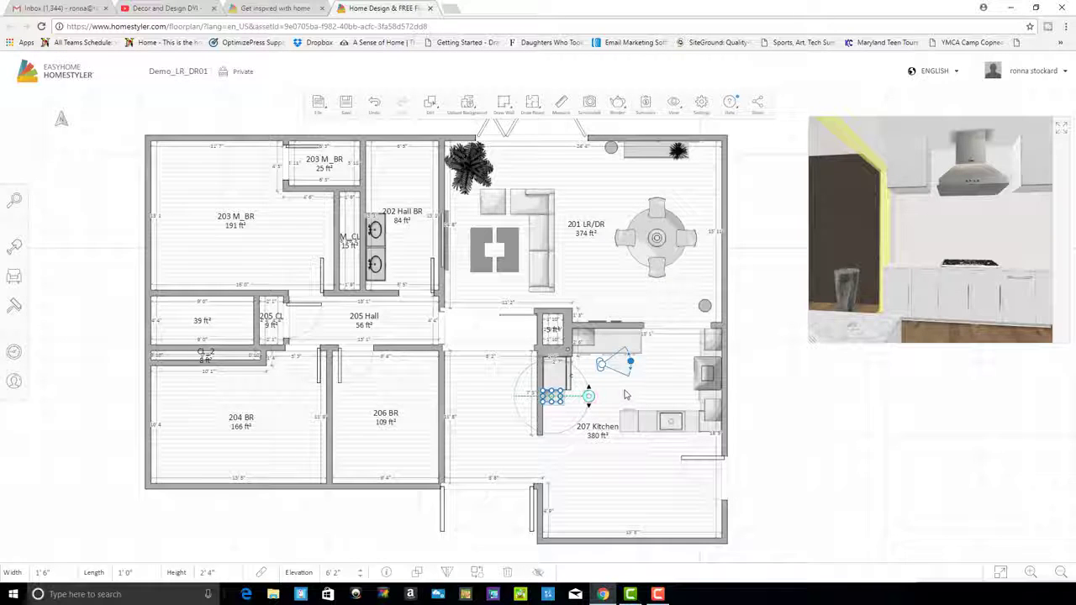
{"action": "left_click", "coordinate": [560, 399]}
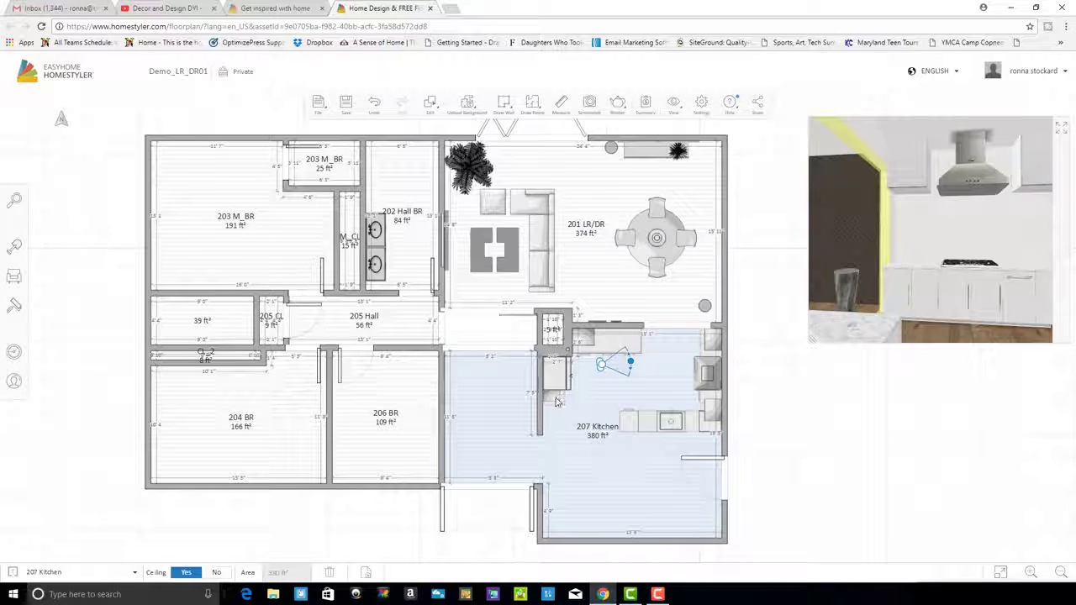
Stretch the base cabinet beside the refrigerator to a length of about 1'10"
{"action": "left_click", "coordinate": [555, 401]}
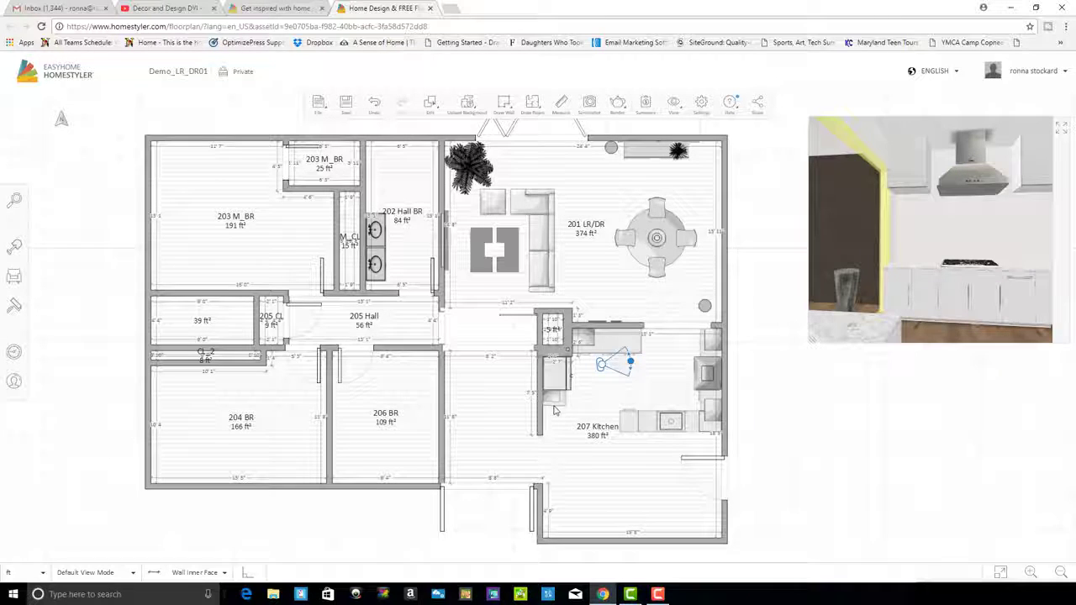
{"action": "left_click", "coordinate": [557, 407]}
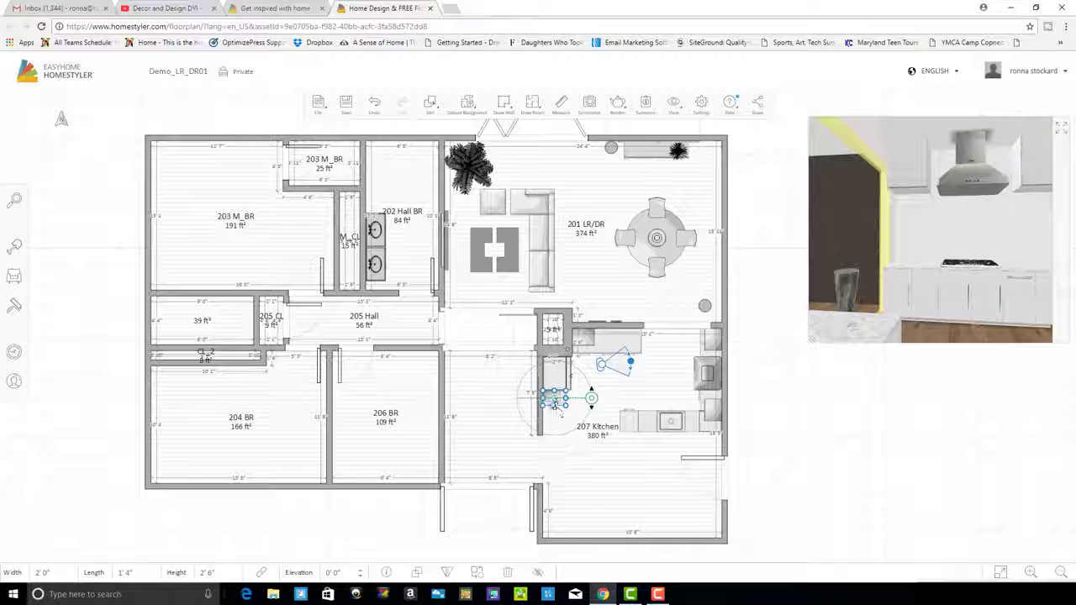
{"action": "left_click_drag", "start_coordinate": [554, 406], "coordinate": [557, 404]}
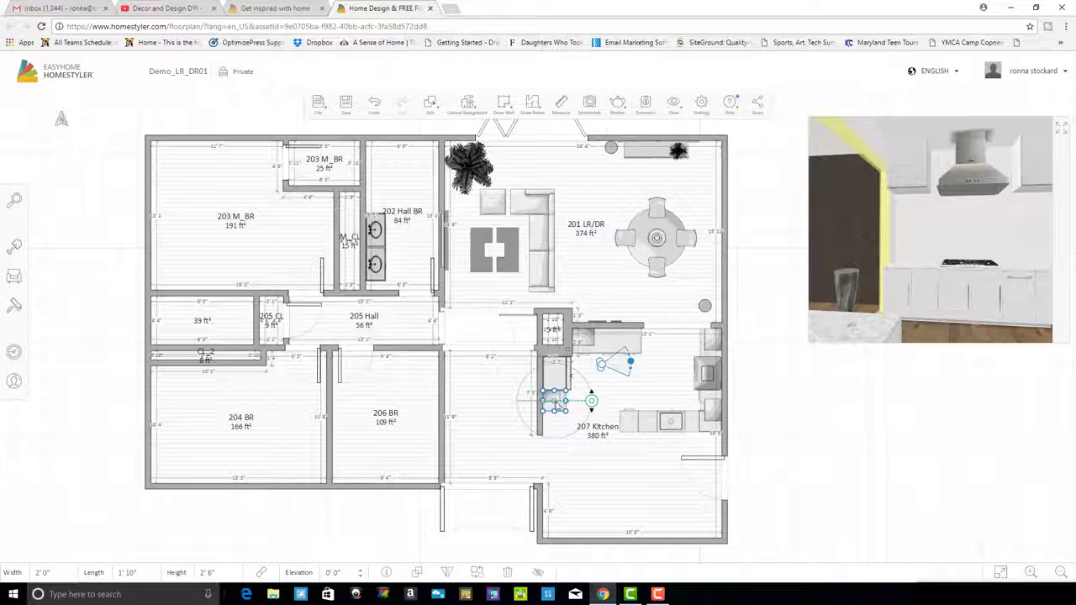
{"action": "left_click", "coordinate": [816, 426]}
Stretch the wall cabinet beside the refrigerator to a length of about 1'9" to match the base cabinet below it
{"action": "left_click", "coordinate": [545, 398]}
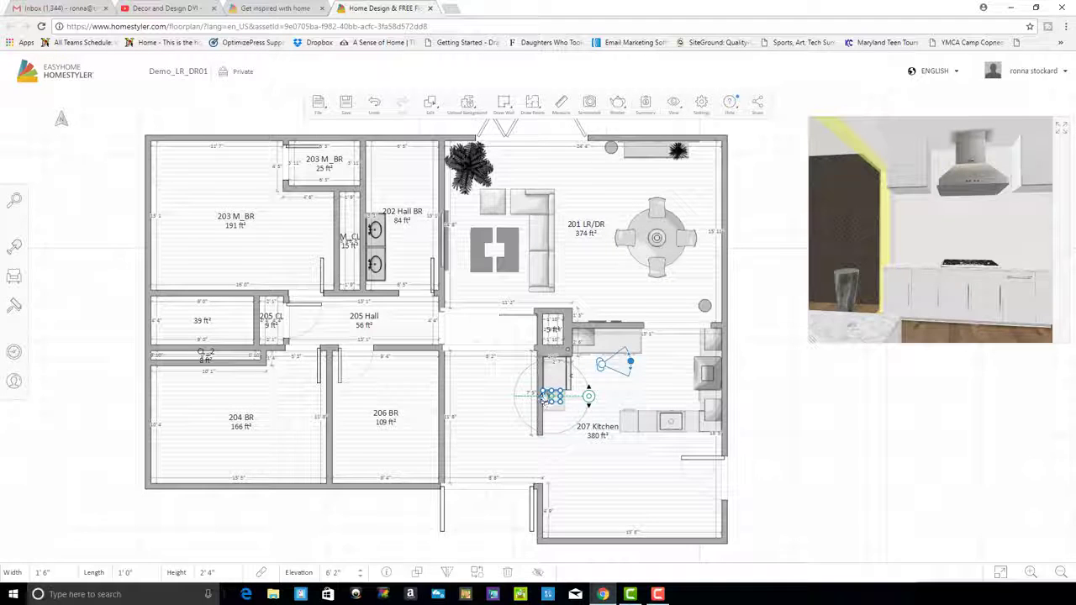
{"action": "key", "text": "Delete"}
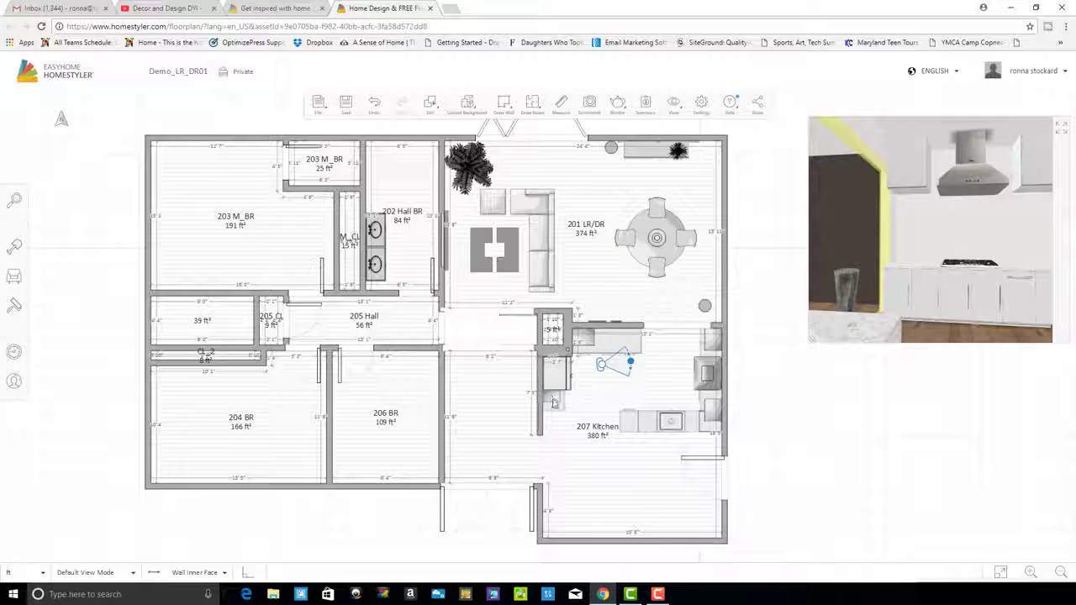
{"action": "left_click", "coordinate": [553, 401]}
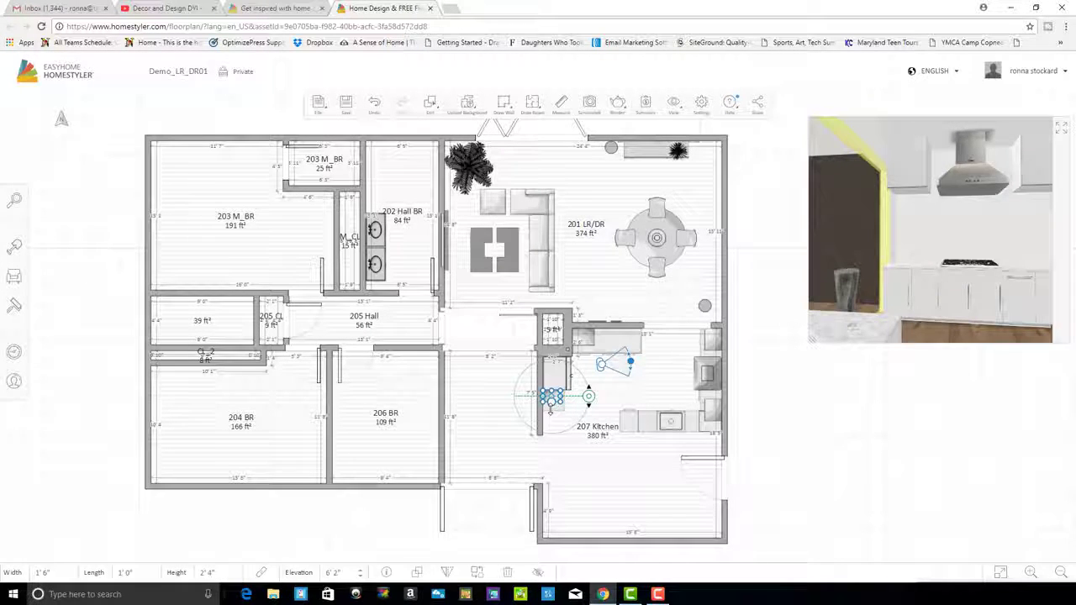
{"action": "left_click_drag", "start_coordinate": [551, 406], "coordinate": [551, 412]}
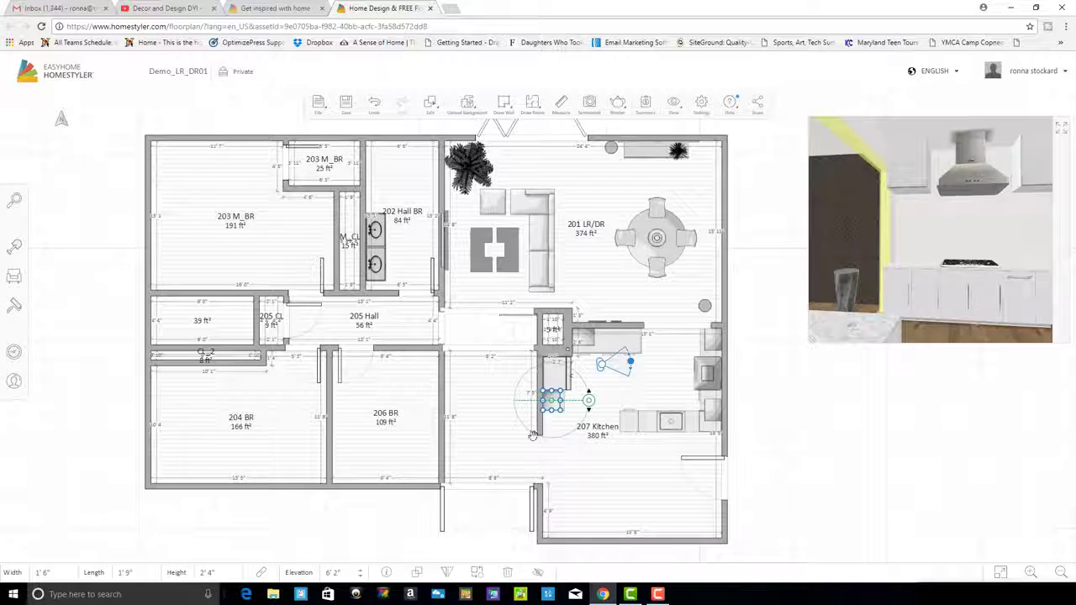
{"action": "left_click", "coordinate": [836, 462]}
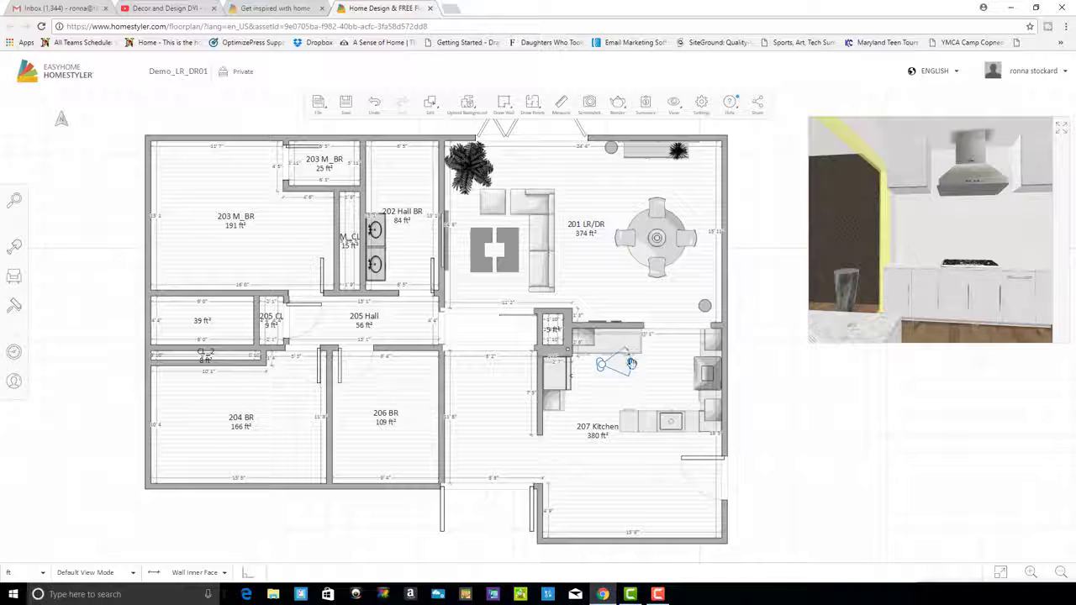
Lower the wall cabinet beside the refrigerator to an elevation of about 3'6" in the 3D view
{"action": "mouse_move", "coordinate": [631, 363]}
{"action": "left_mouse_down"}
{"action": "mouse_move", "coordinate": [622, 387]}
{"action": "mouse_move", "coordinate": [596, 393]}
{"action": "mouse_move", "coordinate": [644, 396]}
{"action": "mouse_move", "coordinate": [639, 381]}
{"action": "left_mouse_up"}
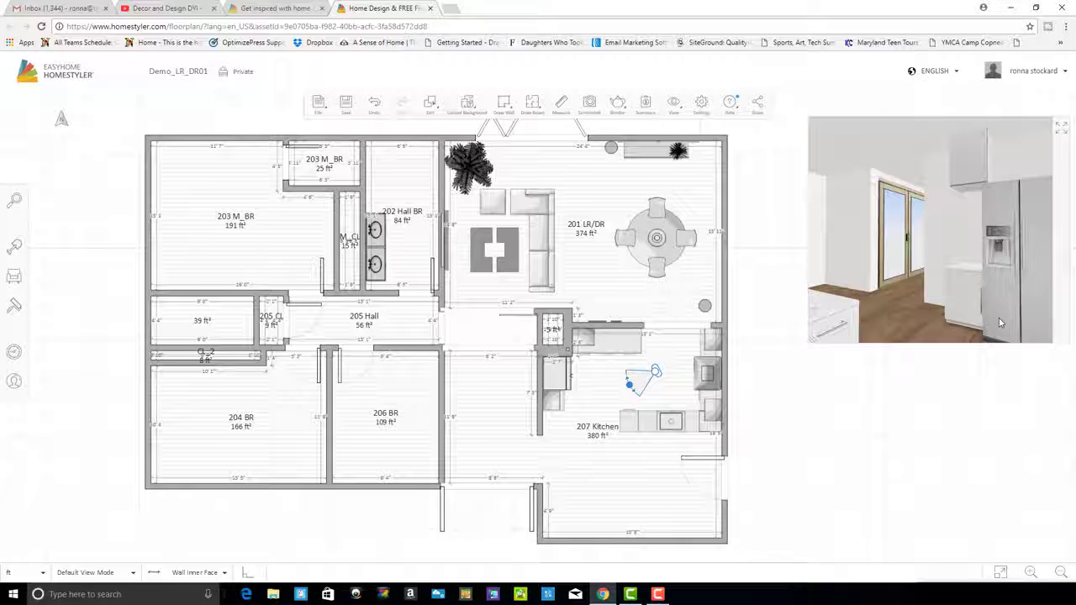
{"action": "left_click", "coordinate": [1000, 323]}
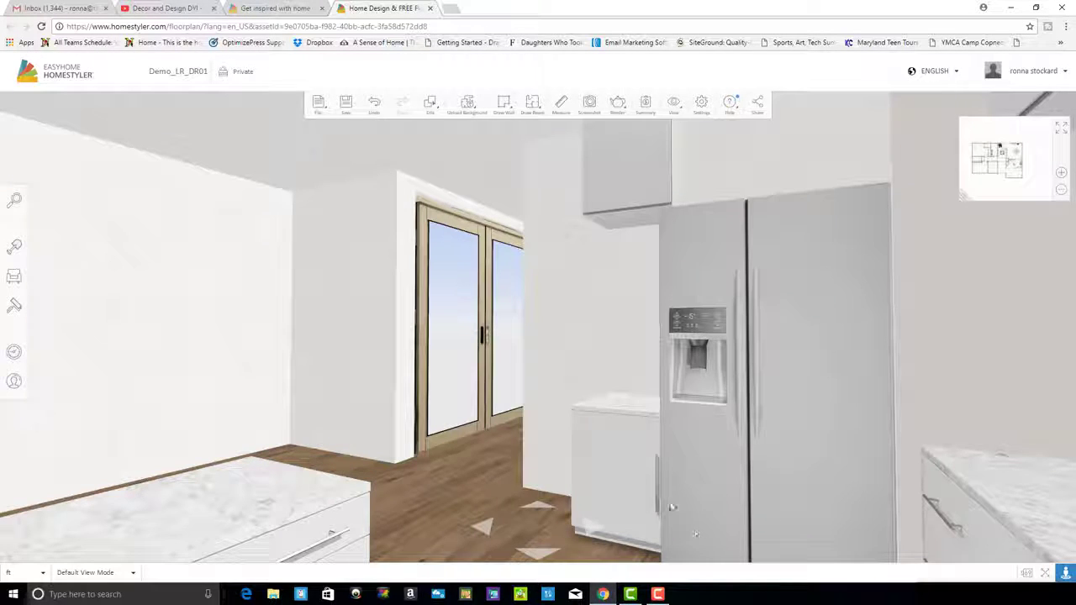
{"action": "left_click", "coordinate": [1062, 129]}
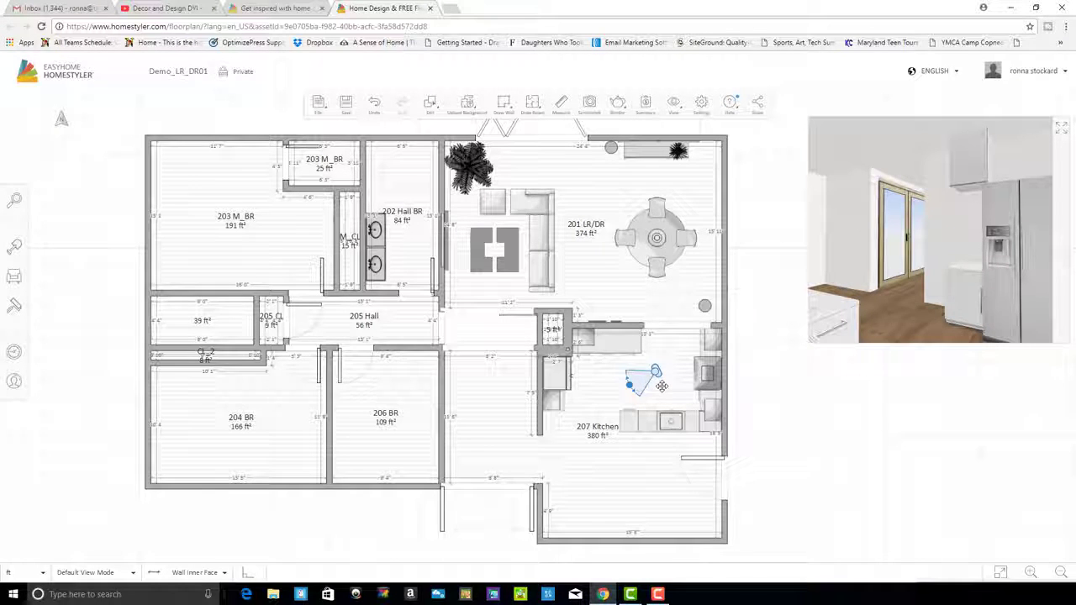
{"action": "mouse_move", "coordinate": [656, 386]}
{"action": "left_mouse_down"}
{"action": "mouse_move", "coordinate": [654, 406]}
{"action": "mouse_move", "coordinate": [626, 382]}
{"action": "left_mouse_up"}
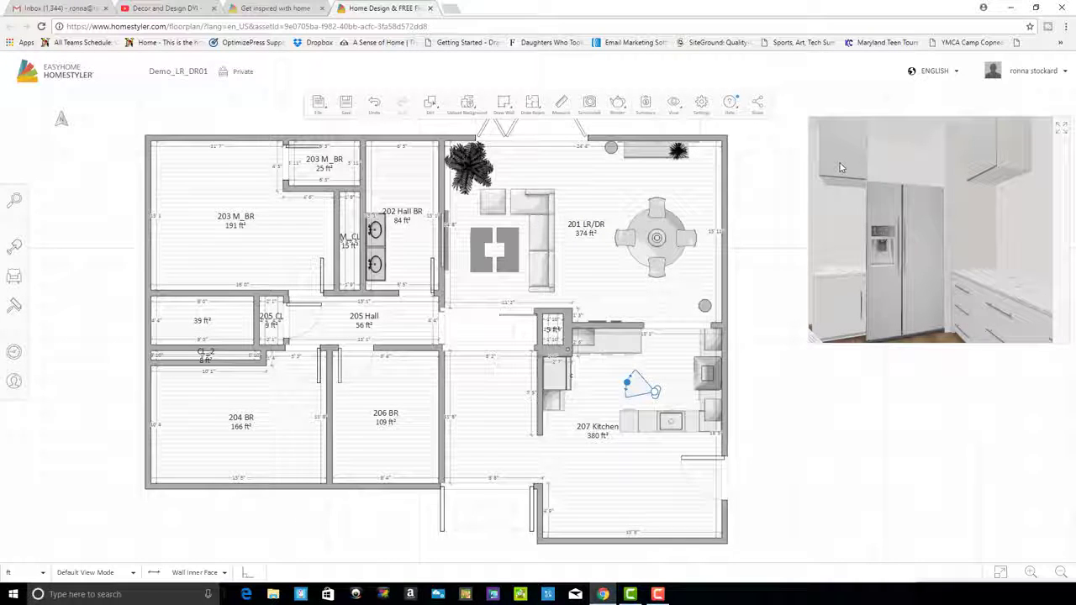
{"action": "left_click", "coordinate": [1062, 129]}
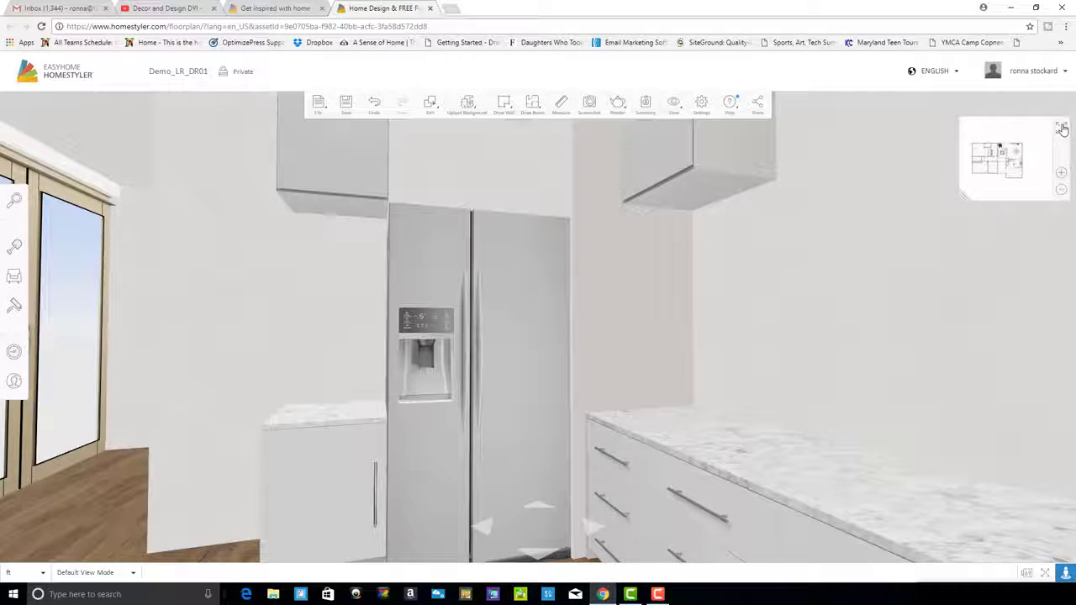
{"action": "left_click", "coordinate": [345, 163]}
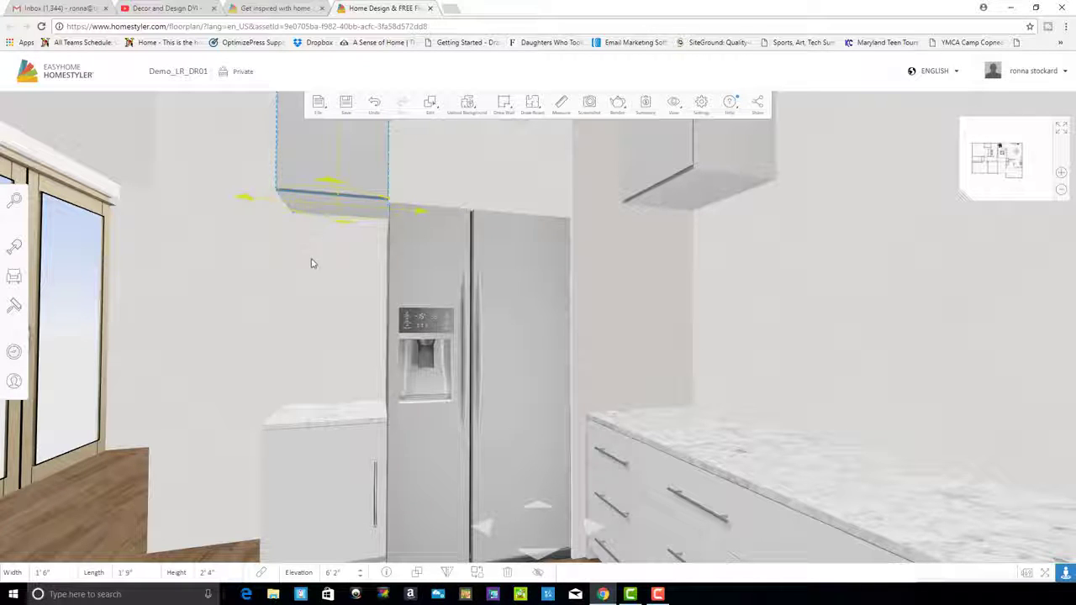
{"action": "left_click", "coordinate": [1061, 127]}
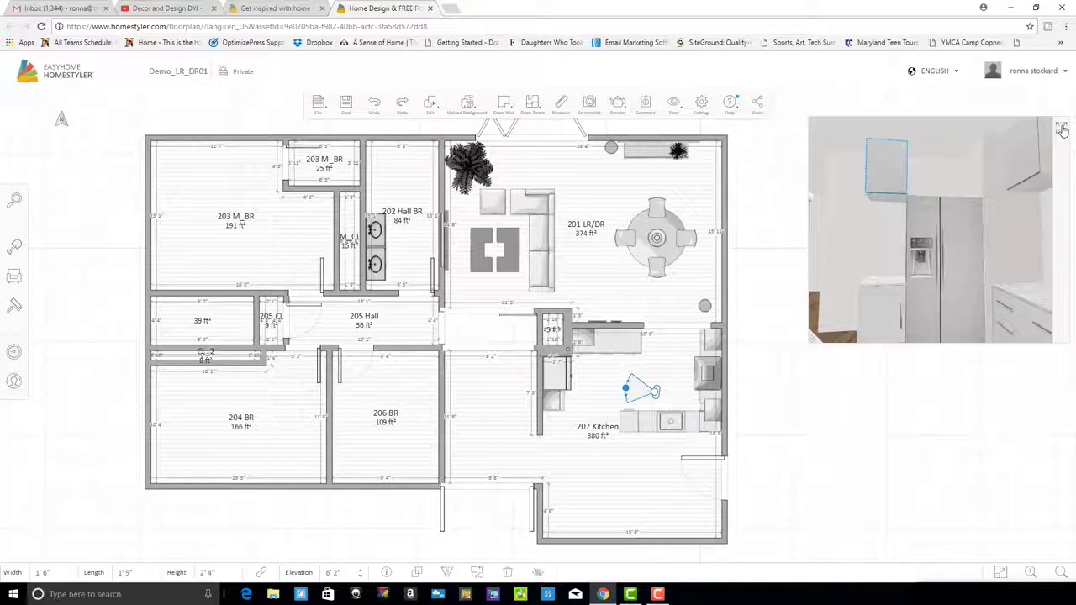
{"action": "left_click", "coordinate": [1061, 128]}
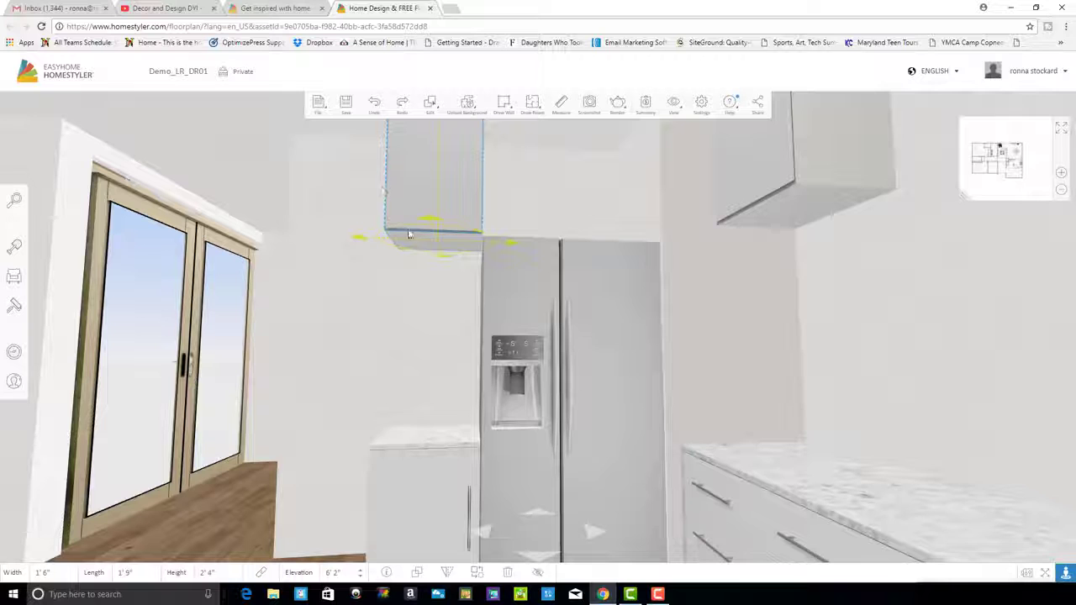
{"action": "left_click_drag", "start_coordinate": [410, 259], "coordinate": [396, 377]}
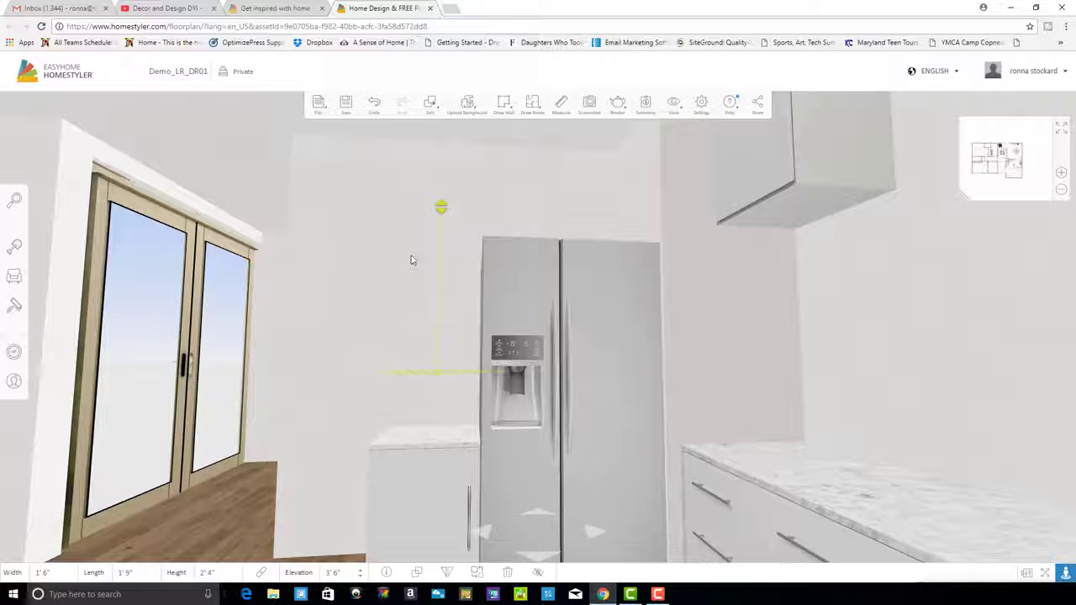
Move the wall cabinet back over the base cabinet beside the refrigerator and raise it to an elevation of about 3'8"
{"action": "left_click", "coordinate": [1063, 129]}
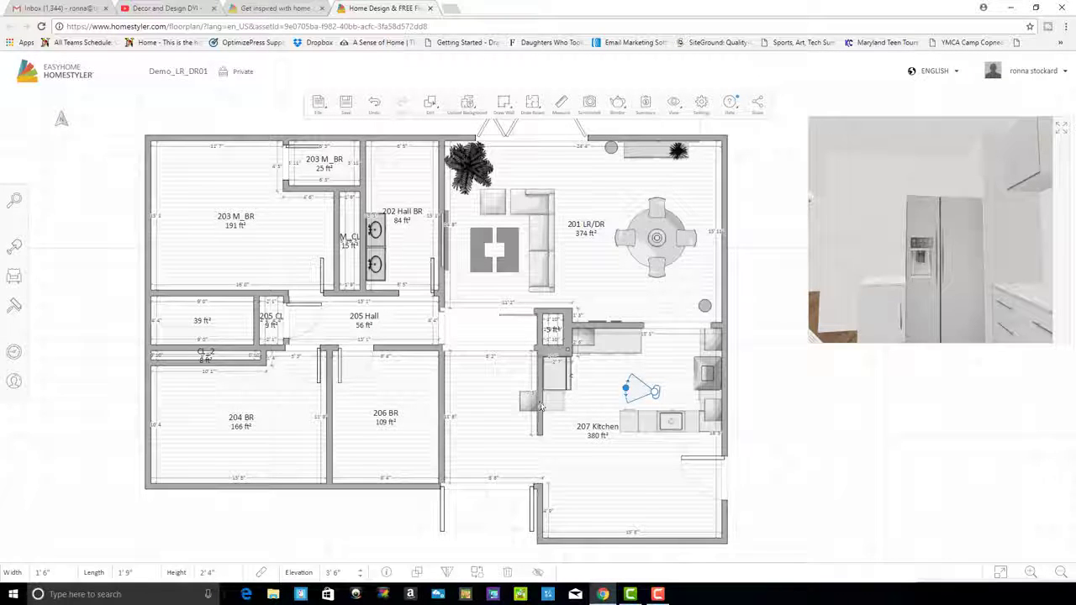
{"action": "left_click_drag", "start_coordinate": [551, 407], "coordinate": [551, 407]}
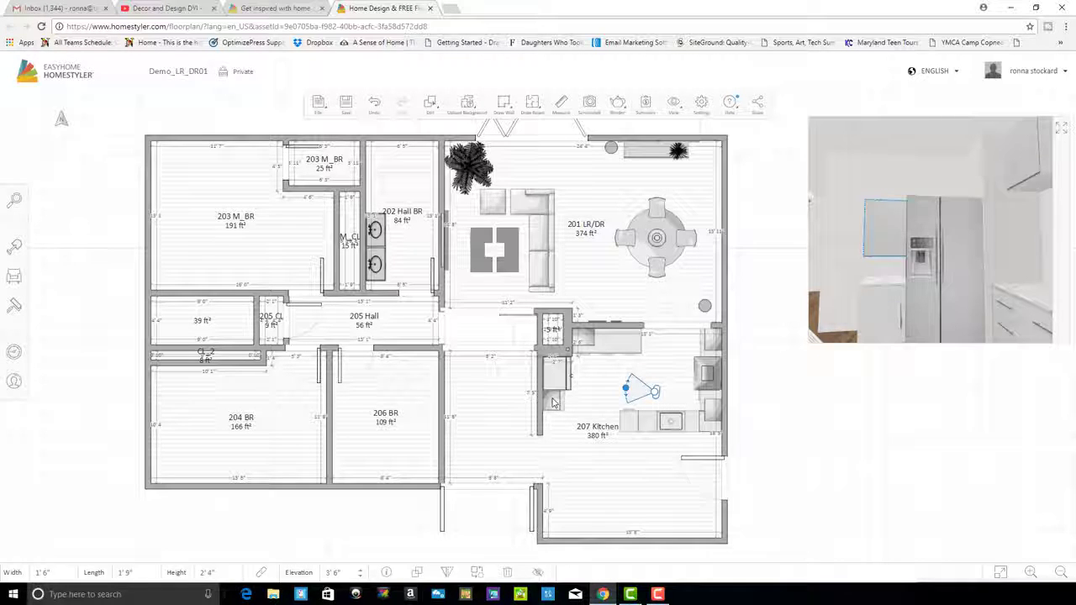
{"action": "left_click", "coordinate": [1062, 128]}
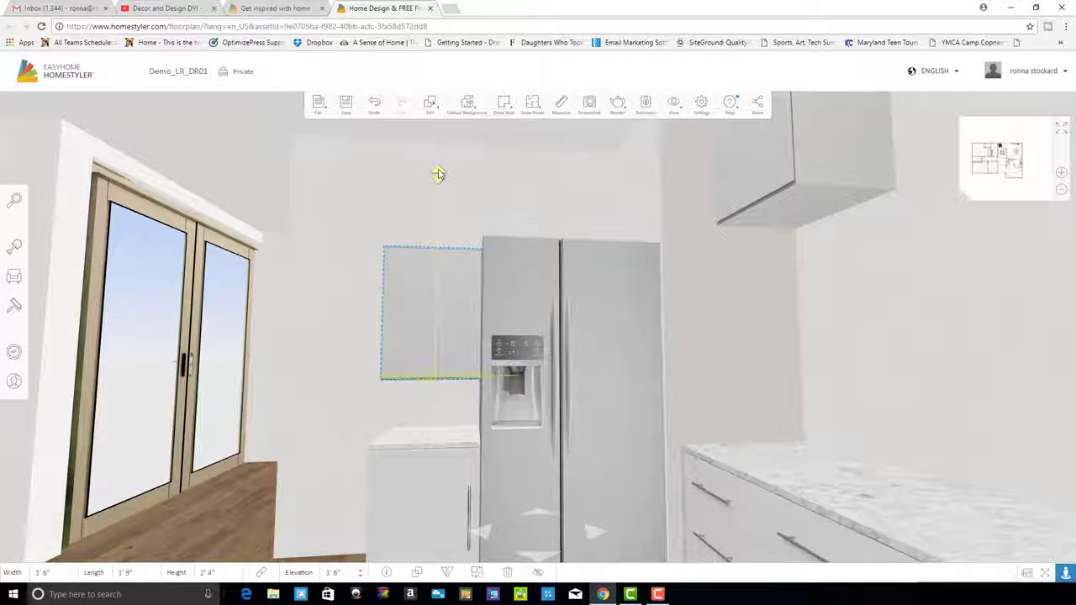
{"action": "left_click_drag", "start_coordinate": [437, 168], "coordinate": [439, 164]}
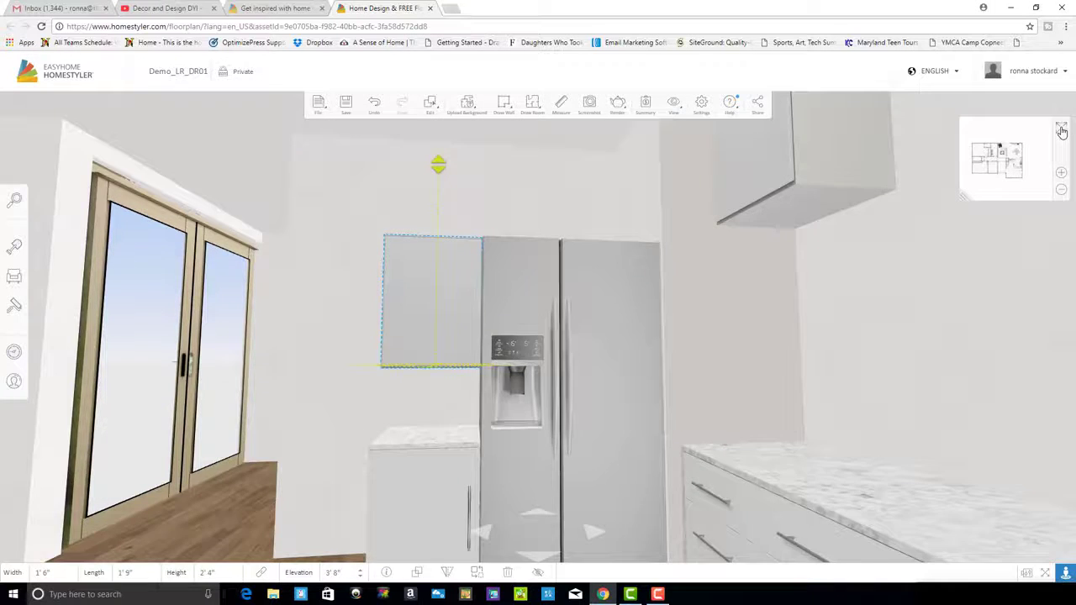
{"action": "left_click", "coordinate": [1062, 132]}
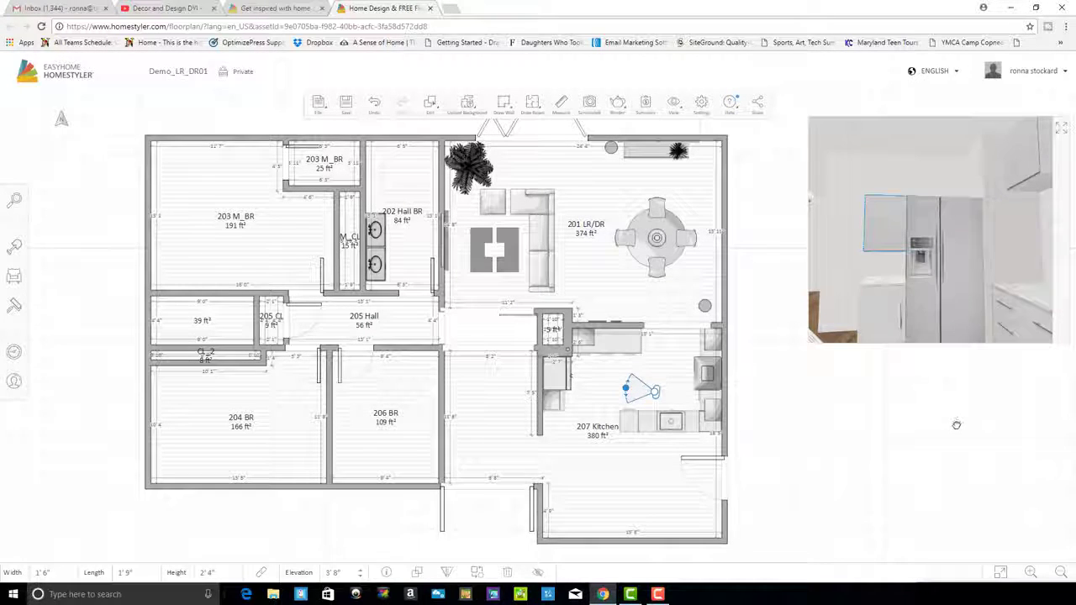
Aim the 3D camera at the kitchen's lower wall and pick the Generic double-casement window from the Standard windows catalog
{"action": "left_click", "coordinate": [627, 388]}
{"action": "left_click", "coordinate": [655, 392]}
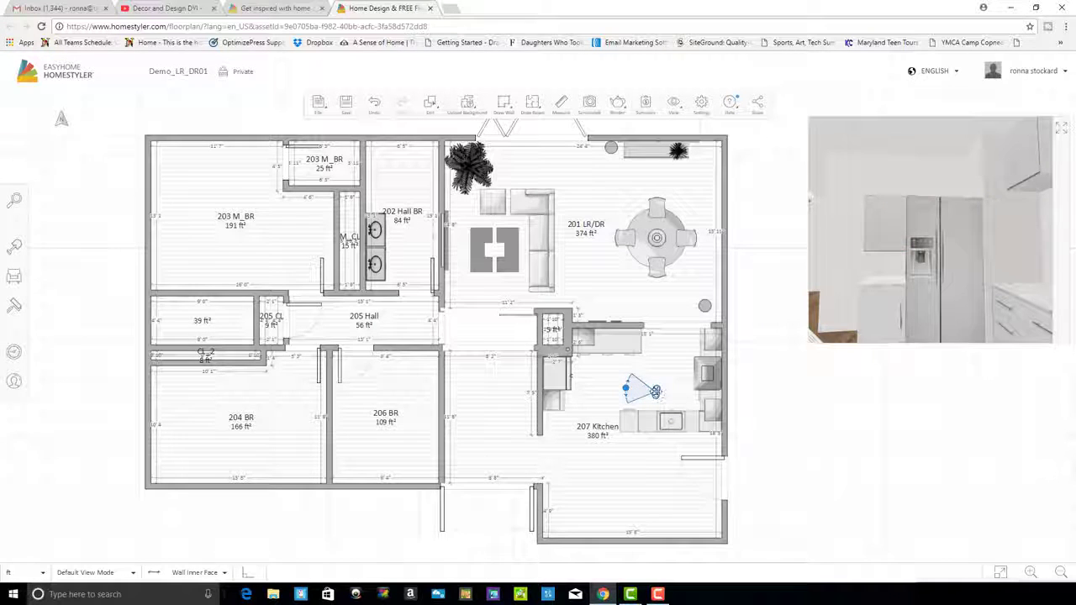
{"action": "left_click_drag", "start_coordinate": [610, 382], "coordinate": [565, 375]}
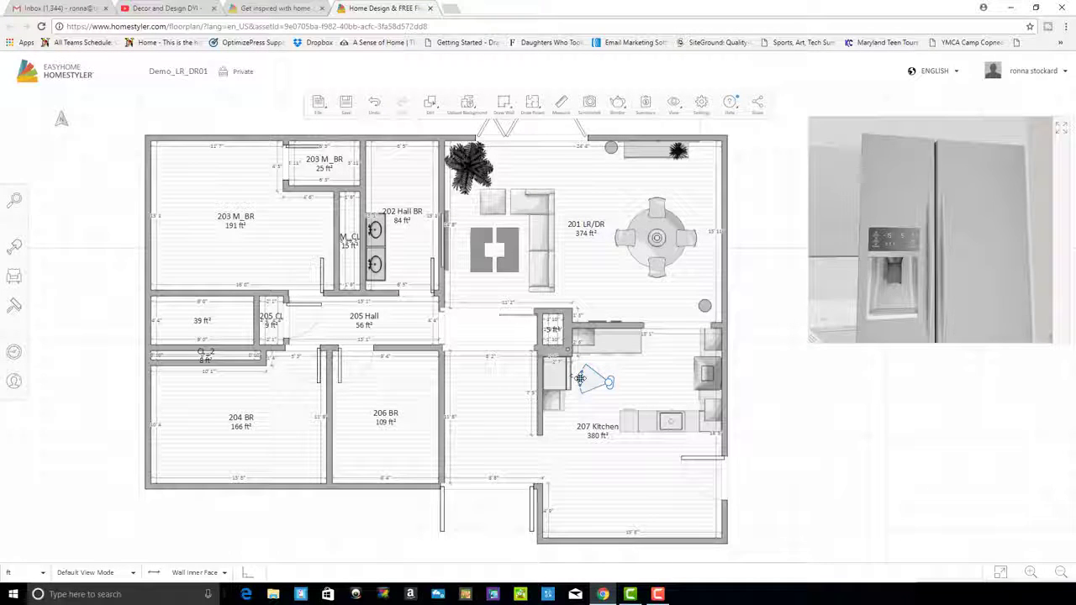
{"action": "left_click_drag", "start_coordinate": [580, 378], "coordinate": [602, 444]}
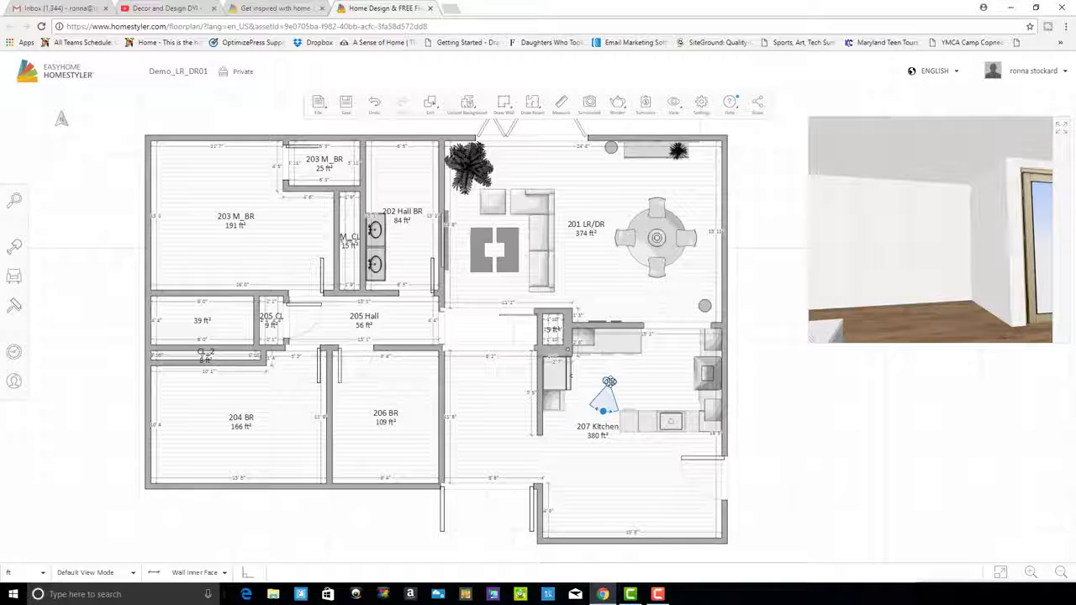
{"action": "left_click_drag", "start_coordinate": [609, 384], "coordinate": [592, 442]}
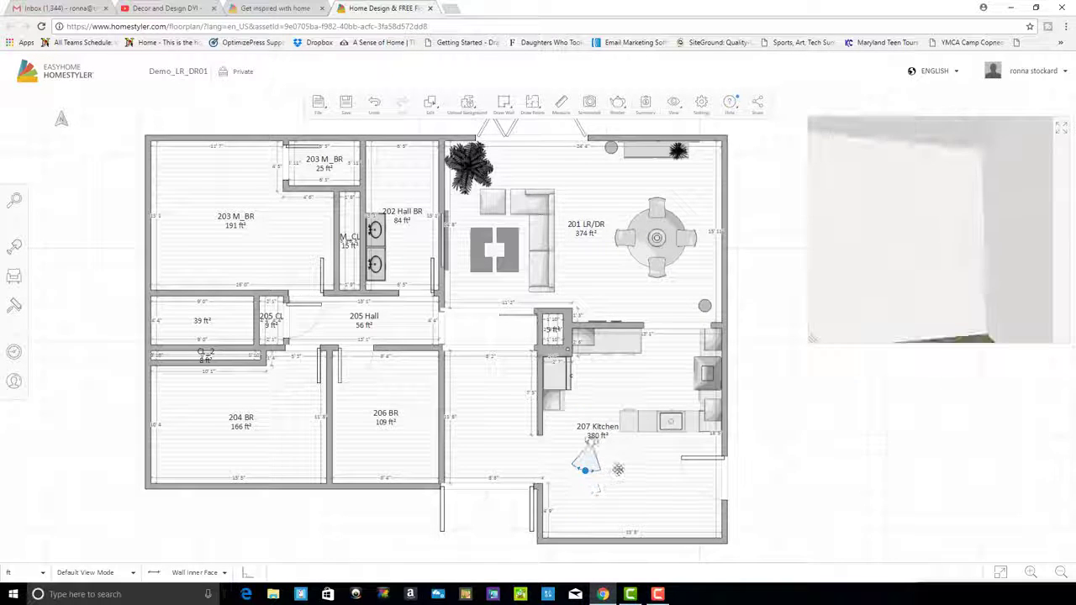
{"action": "left_click_drag", "start_coordinate": [640, 470], "coordinate": [604, 468]}
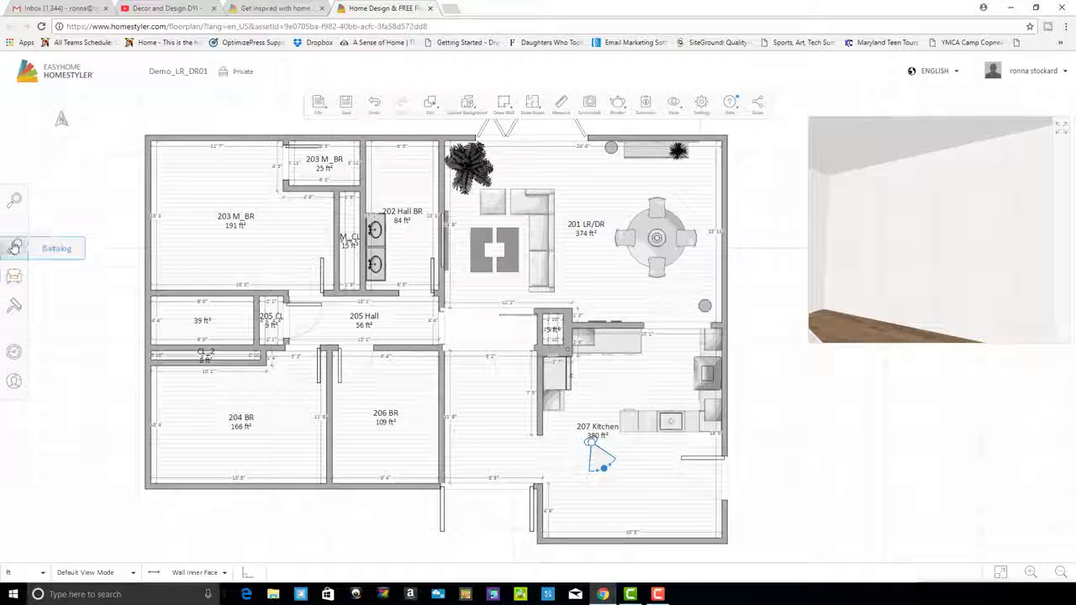
{"action": "left_click", "coordinate": [58, 249]}
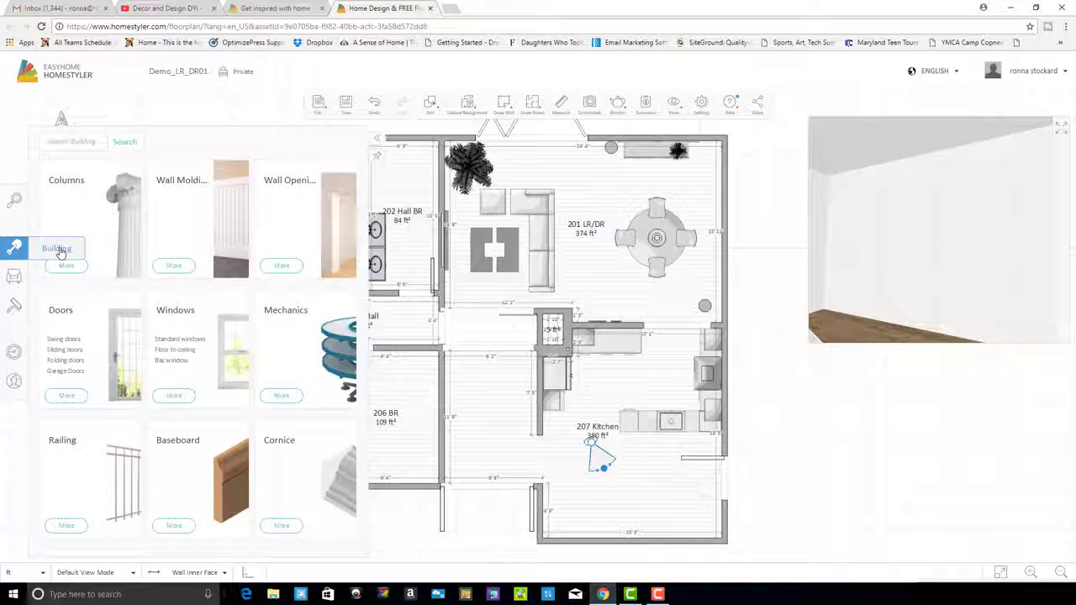
{"action": "left_click", "coordinate": [193, 342]}
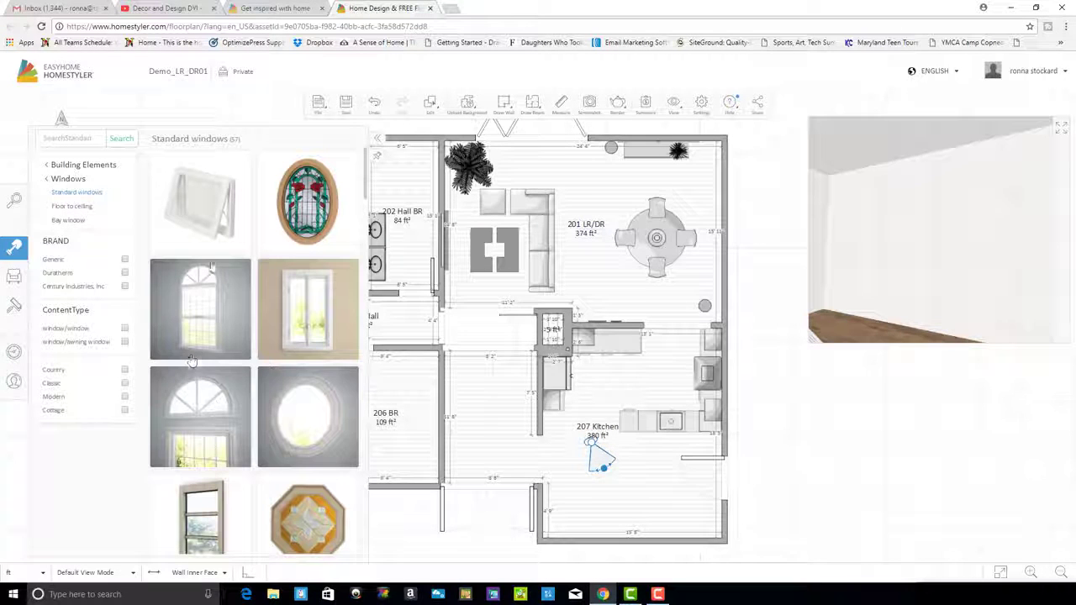
{"action": "mouse_move", "coordinate": [317, 309]}
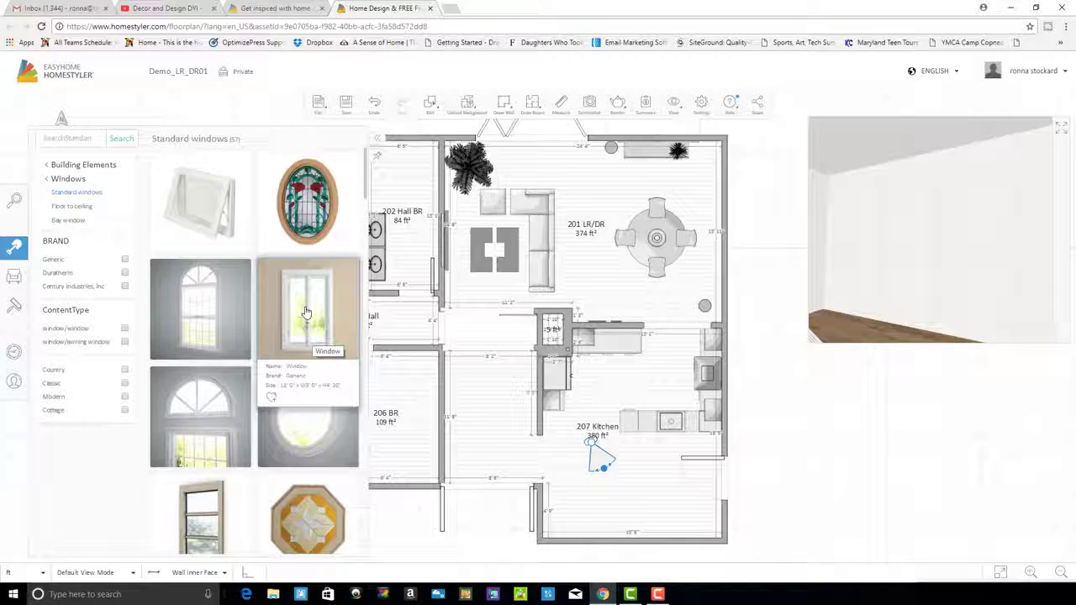
{"action": "left_click", "coordinate": [306, 311]}
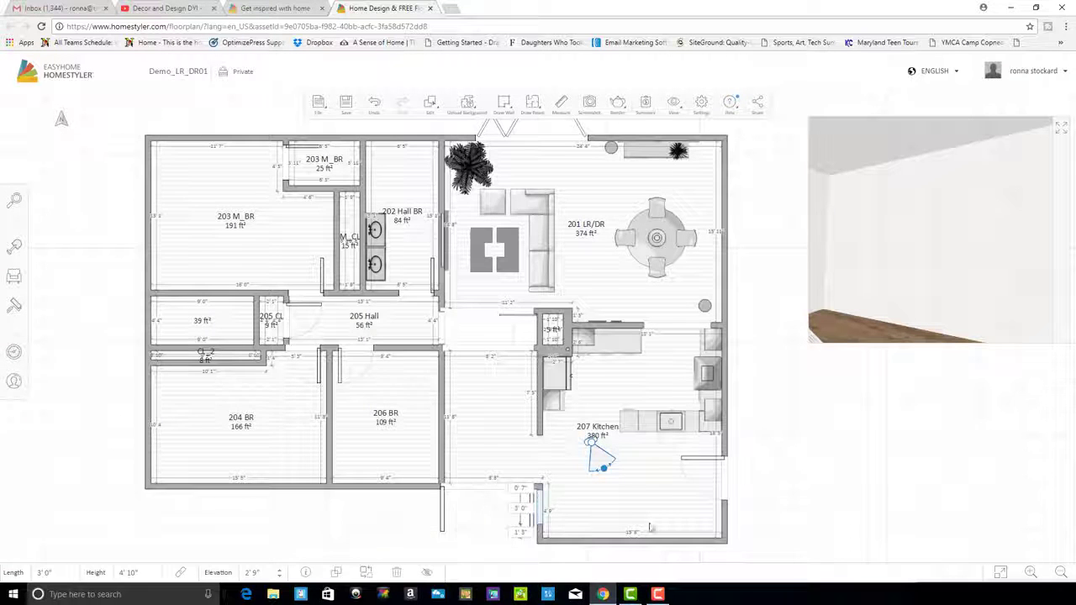
Place the 3'0" window in the kitchen's lower wall, about 1'6" from the wall's left corner
{"action": "left_click_drag", "start_coordinate": [543, 513], "coordinate": [597, 521]}
{"action": "left_click_drag", "start_coordinate": [546, 488], "coordinate": [591, 543]}
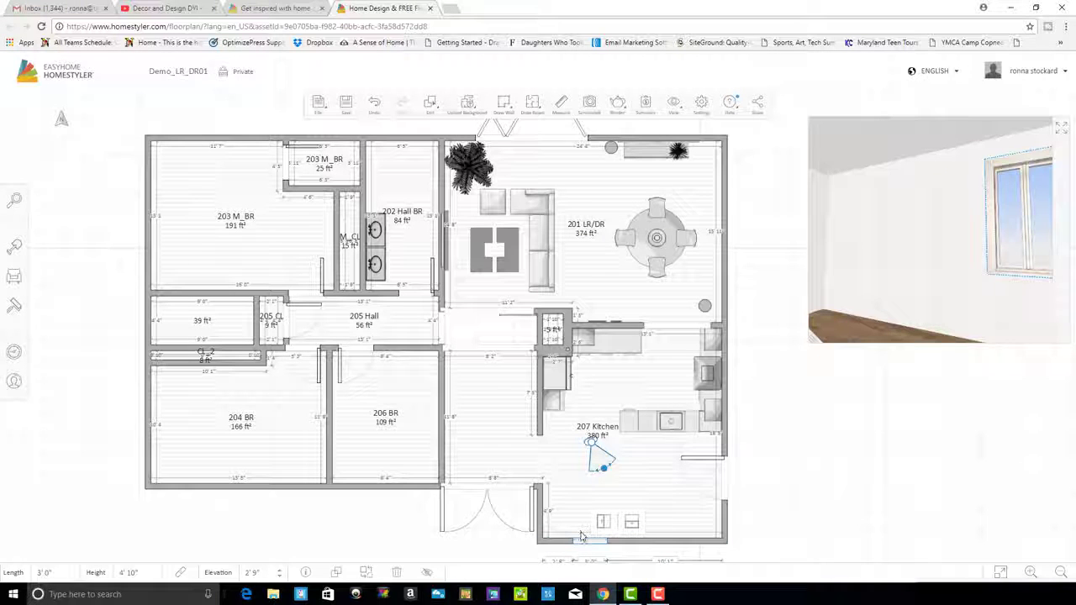
{"action": "key", "text": "ctrl+z"}
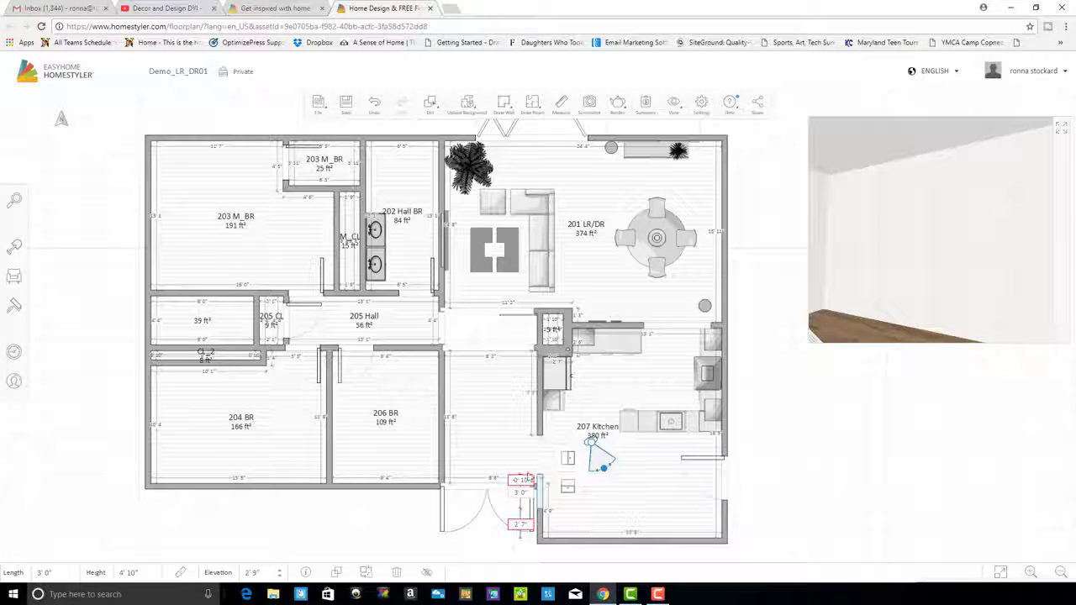
{"action": "left_click_drag", "start_coordinate": [528, 479], "coordinate": [569, 544]}
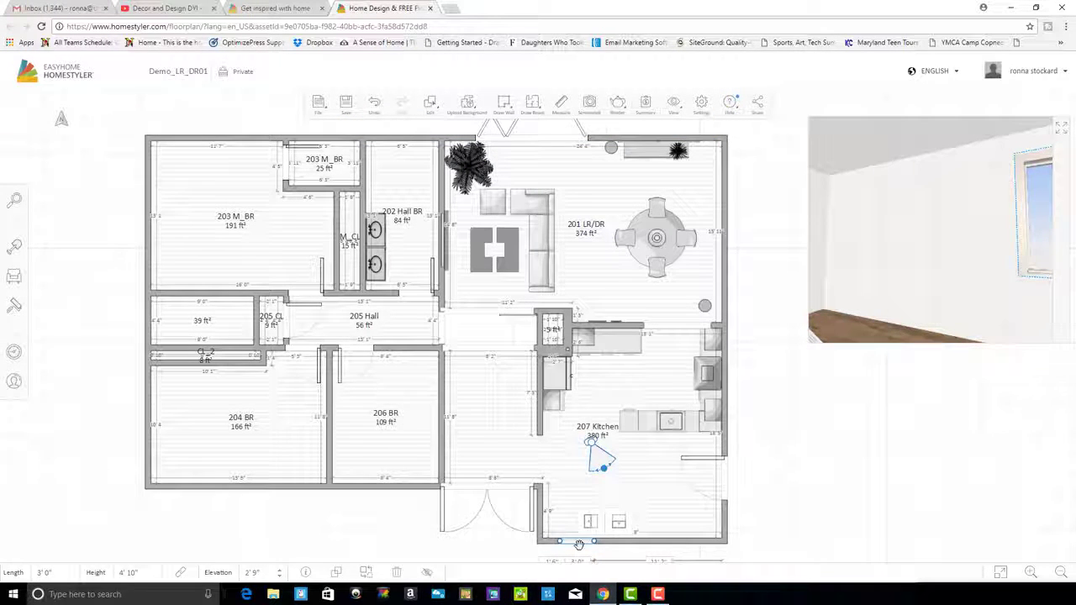
{"action": "key", "text": "Delete"}
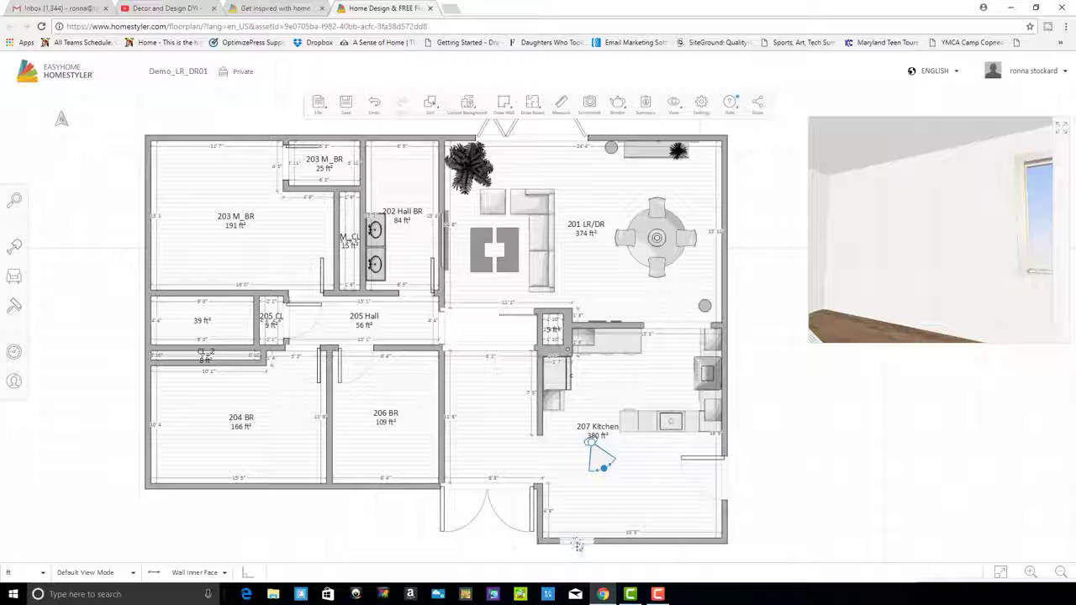
Copy the window and place the duplicate in the same wall, about 0'10" to the right of the first one
{"action": "left_click", "coordinate": [577, 545]}
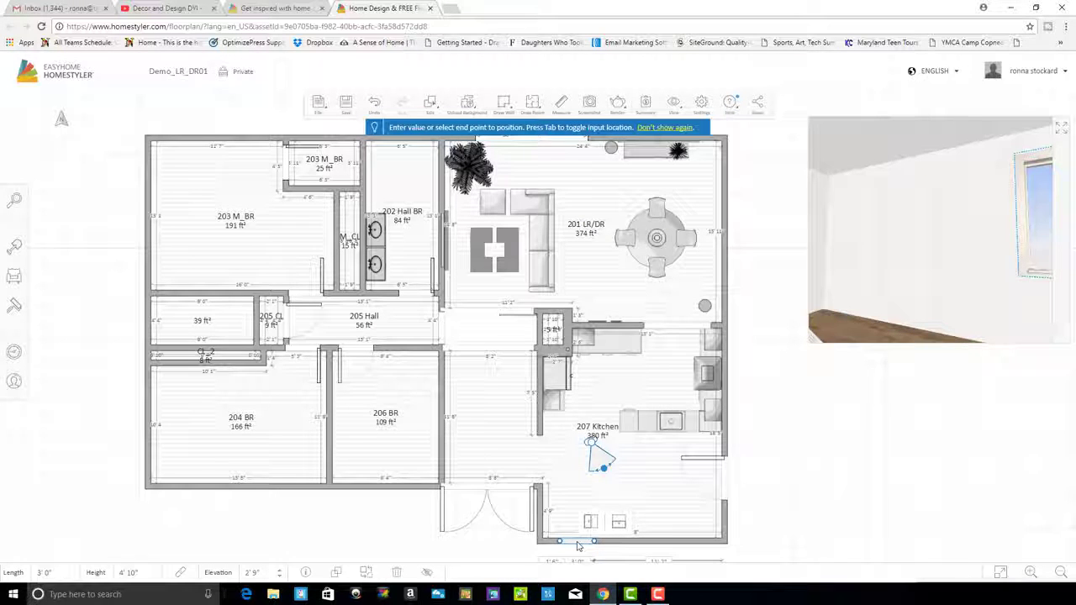
{"action": "left_click", "coordinate": [578, 546]}
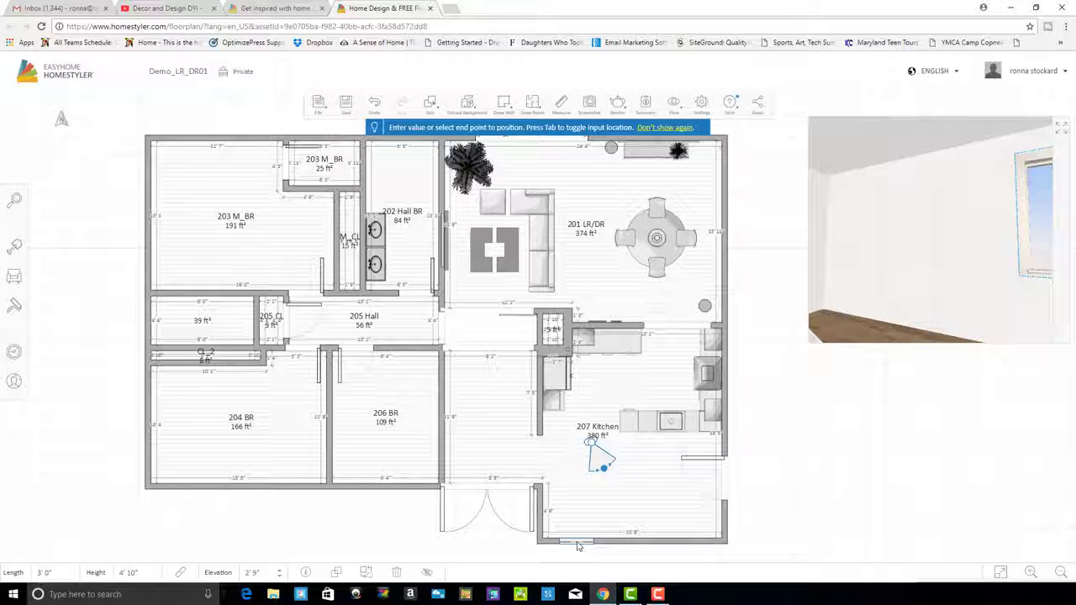
{"action": "key", "text": "ctrl+c"}
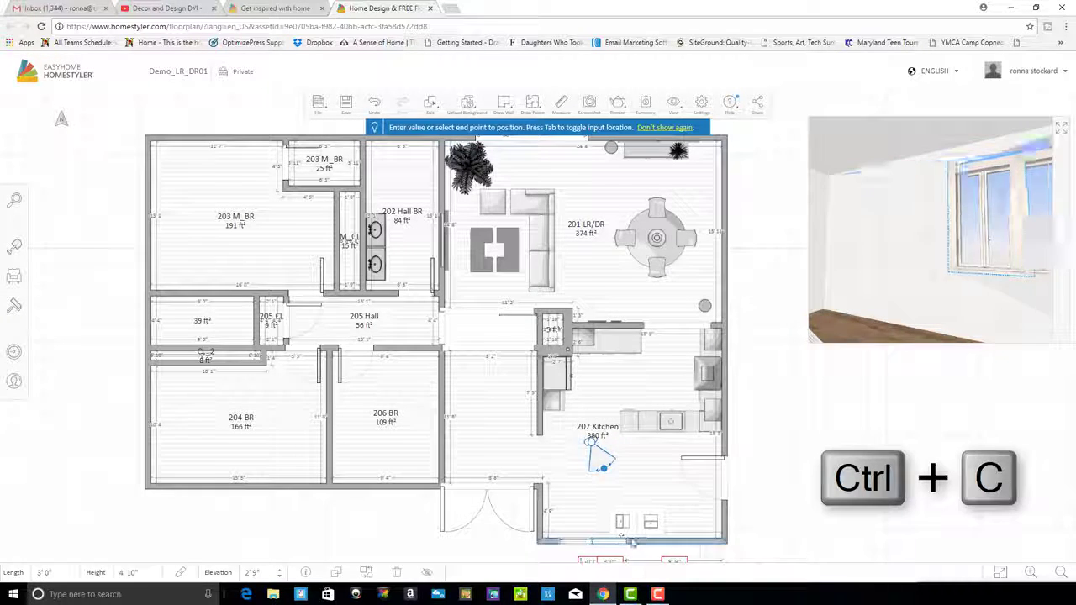
{"action": "key", "text": "ctrl+v"}
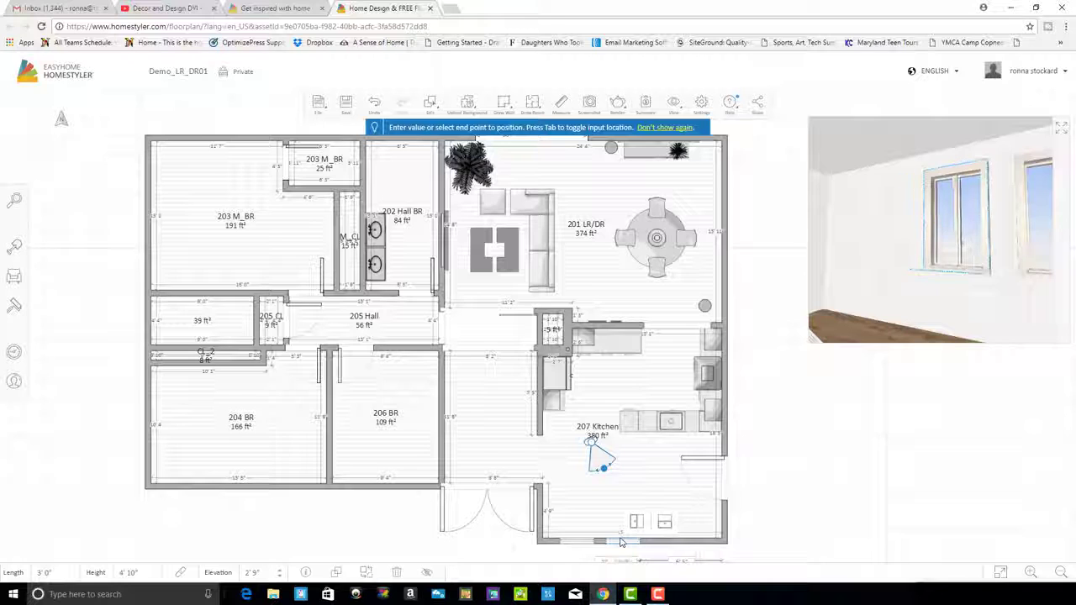
{"action": "left_click", "coordinate": [621, 542]}
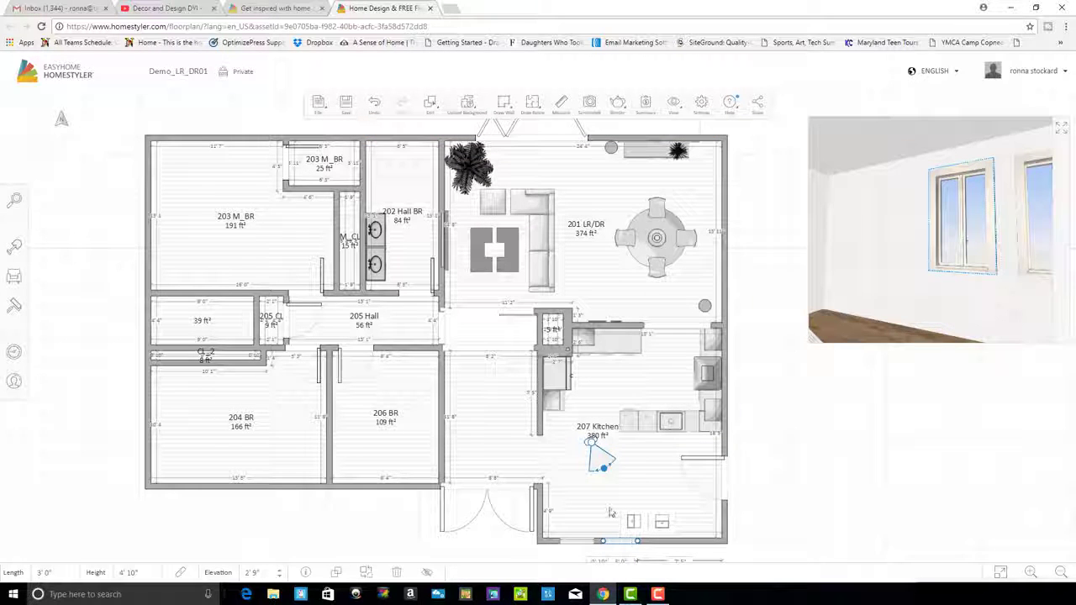
Paste a third window into the kitchen's lower wall, about 0'11" to the right of the second one
{"action": "key", "text": "ctrl+v"}
{"action": "left_click", "coordinate": [610, 512]}
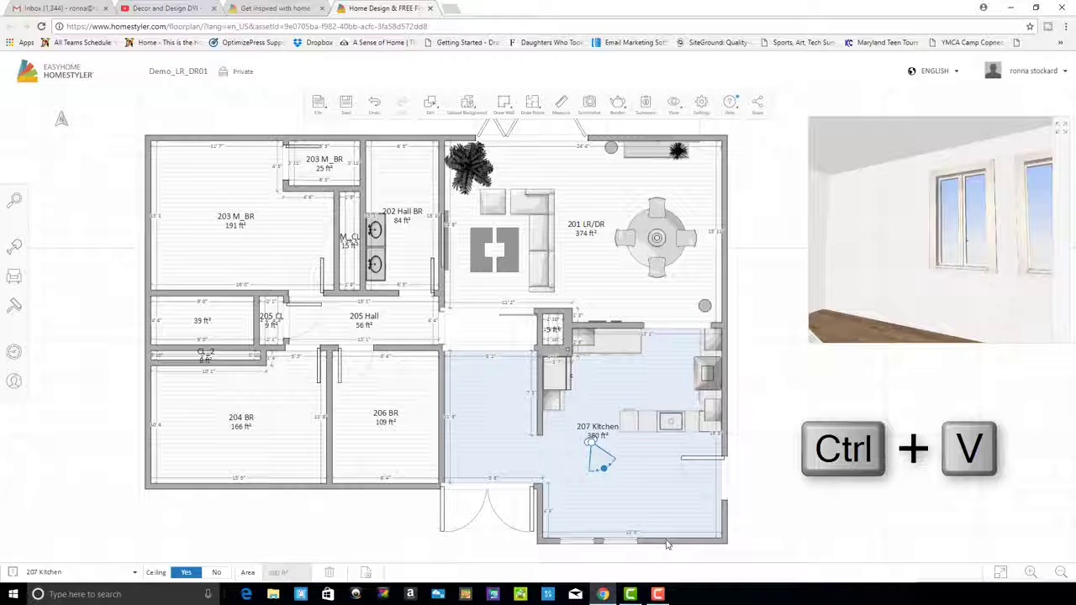
{"action": "key", "text": "ctrl+v"}
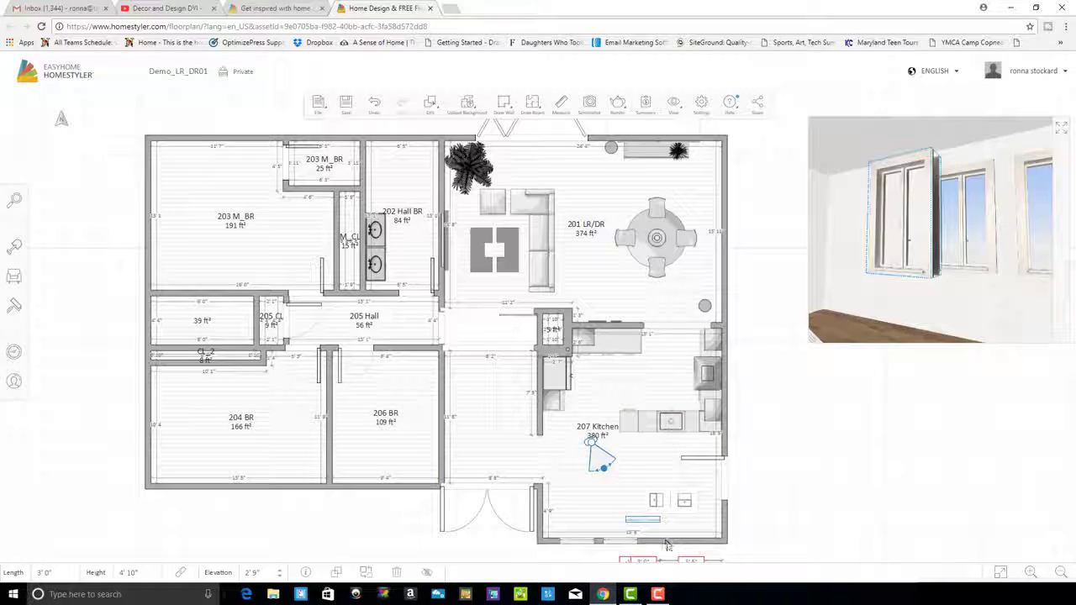
{"action": "left_click", "coordinate": [665, 541]}
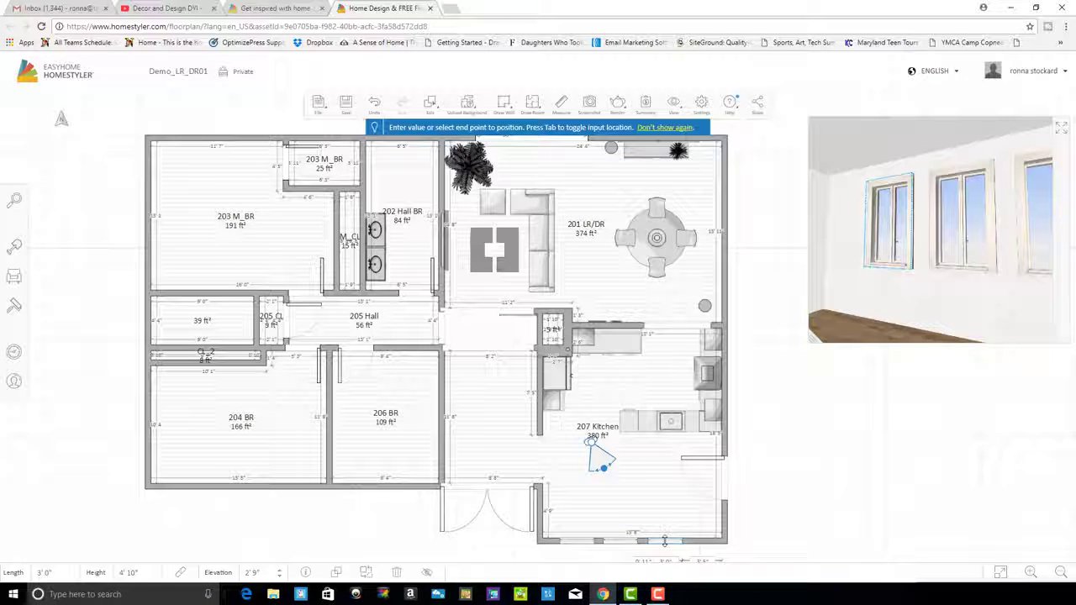
Move the third window along the kitchen's lower wall to about 1'6" from the wall's right corner
{"action": "left_click", "coordinate": [692, 541]}
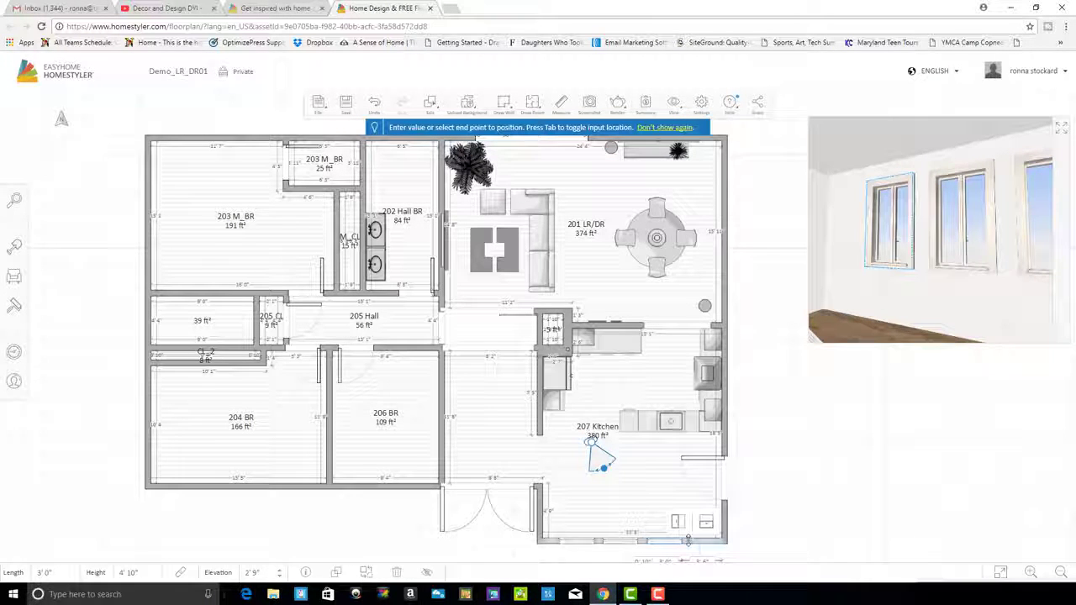
{"action": "left_click_drag", "start_coordinate": [693, 541], "coordinate": [694, 541]}
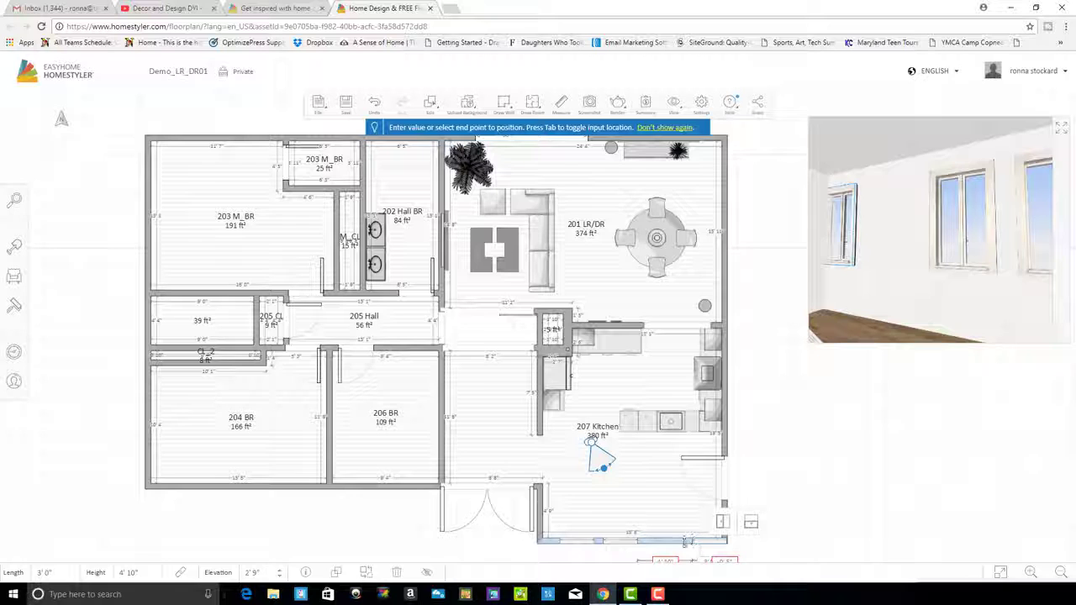
{"action": "key", "text": "Right"}
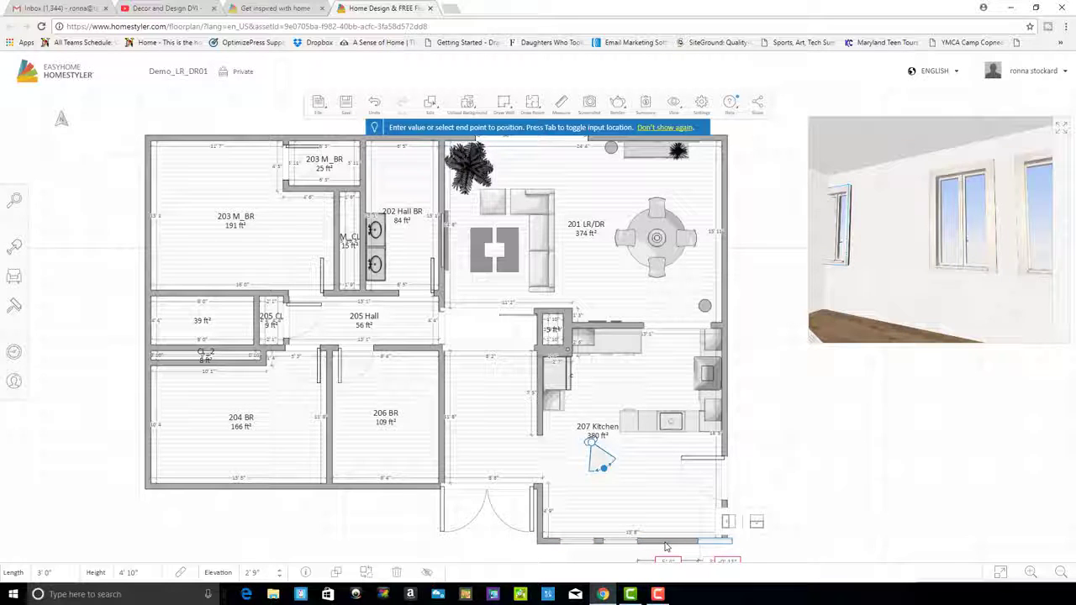
{"action": "key", "text": "Left"}
{"action": "key", "text": "Left"}
{"action": "key", "text": "Left"}
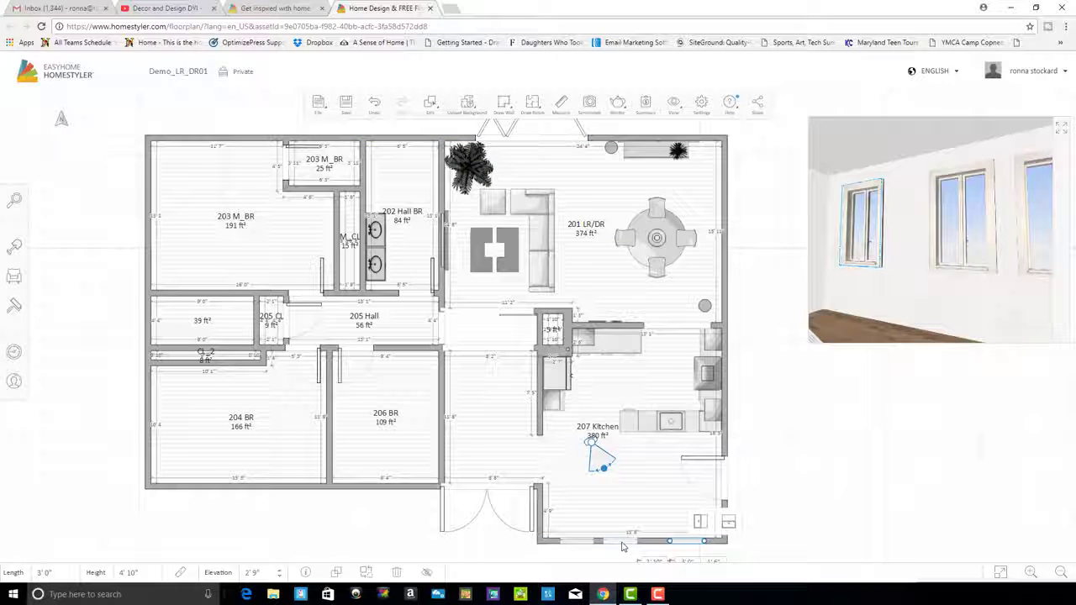
{"action": "key", "text": "Left"}
{"action": "key", "text": "Left"}
{"action": "key", "text": "Left"}
{"action": "key", "text": "Left"}
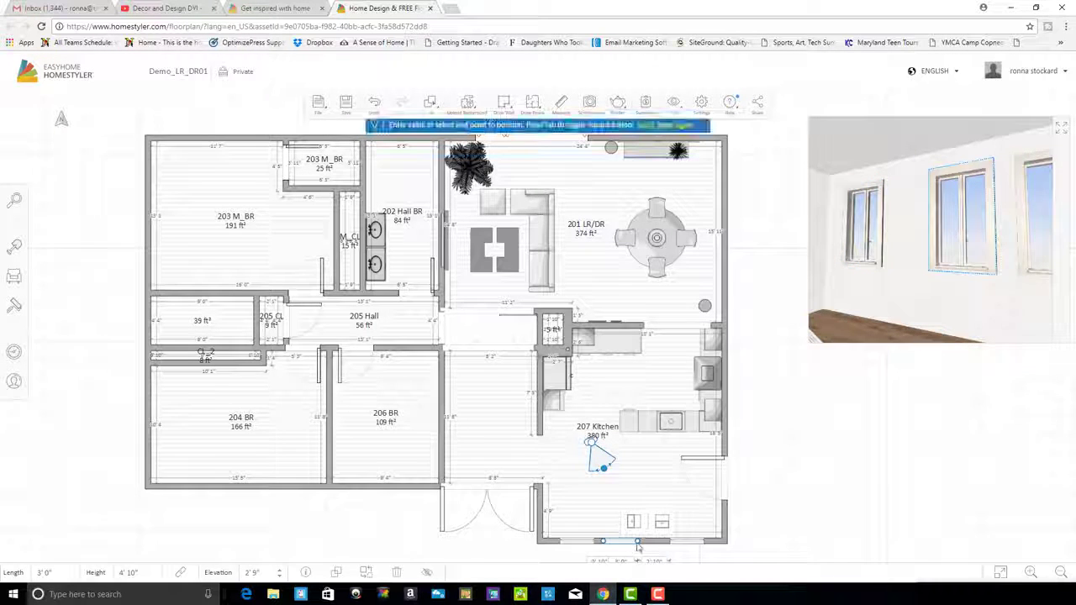
Shift the middle window right in the kitchen's lower wall to about 2'1" from the left window
{"action": "left_click_drag", "start_coordinate": [639, 542], "coordinate": [644, 542]}
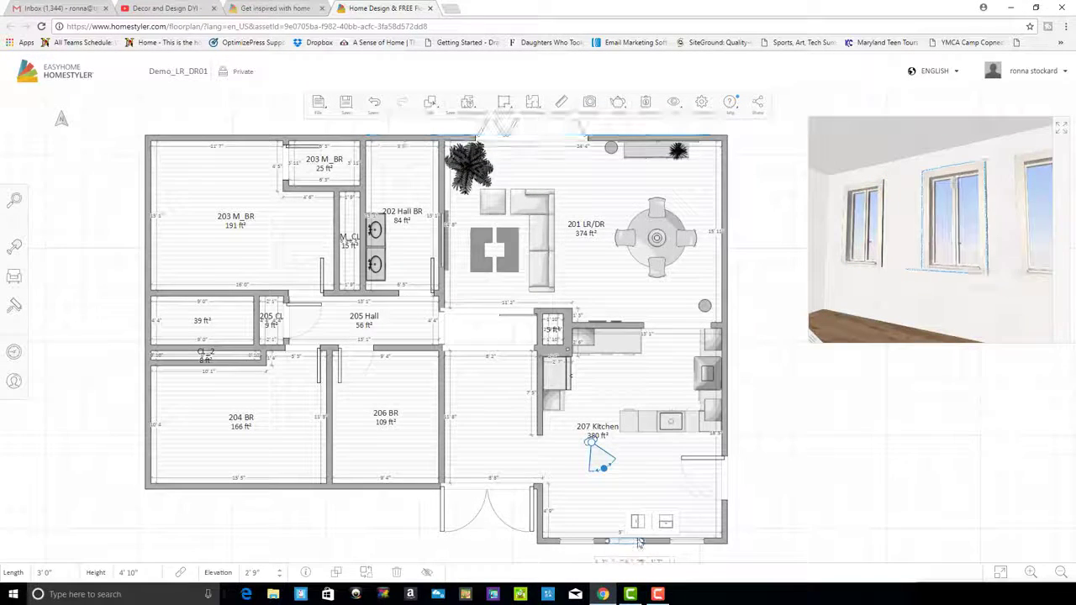
{"action": "key", "text": "Right"}
{"action": "key", "text": "Right"}
{"action": "key", "text": "Right"}
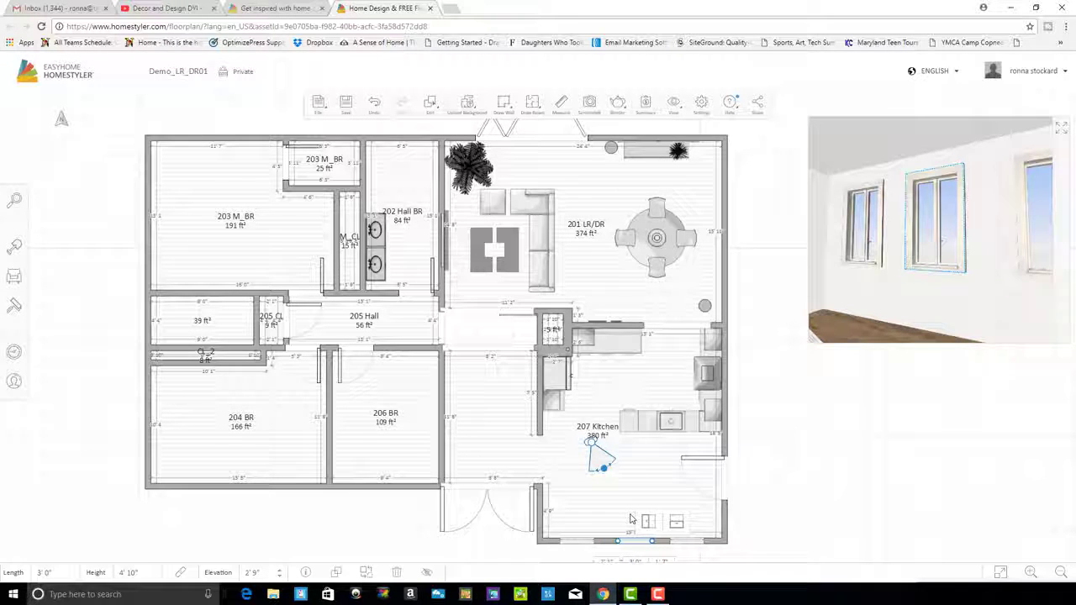
{"action": "left_click", "coordinate": [632, 520]}
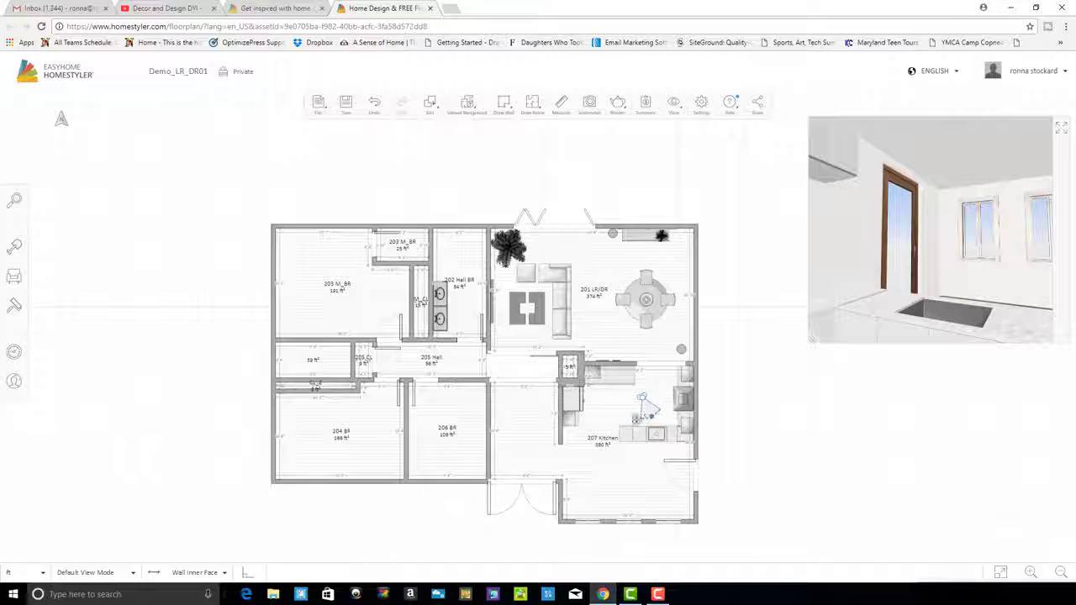
Aim the 3D camera across the kitchen island and browse the Ceiling Lights catalog for a pendant
{"action": "mouse_move", "coordinate": [653, 418]}
{"action": "left_mouse_down"}
{"action": "mouse_move", "coordinate": [633, 420]}
{"action": "mouse_move", "coordinate": [642, 414]}
{"action": "left_mouse_up"}
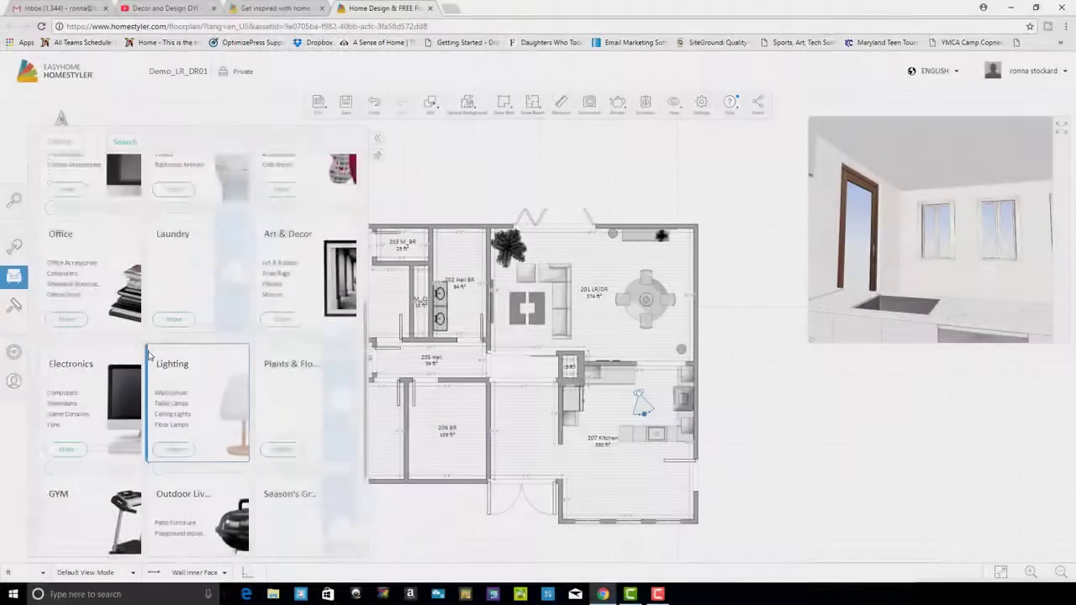
{"action": "scroll", "coordinate": [160, 317], "scroll_direction": "down", "scroll_amount": 3}
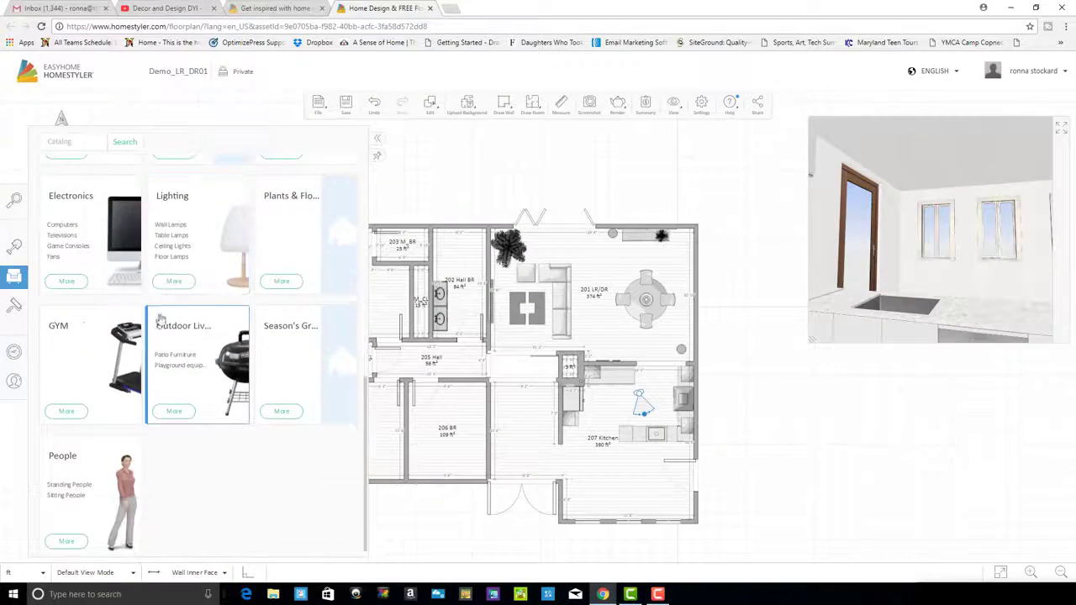
{"action": "left_click", "coordinate": [172, 246]}
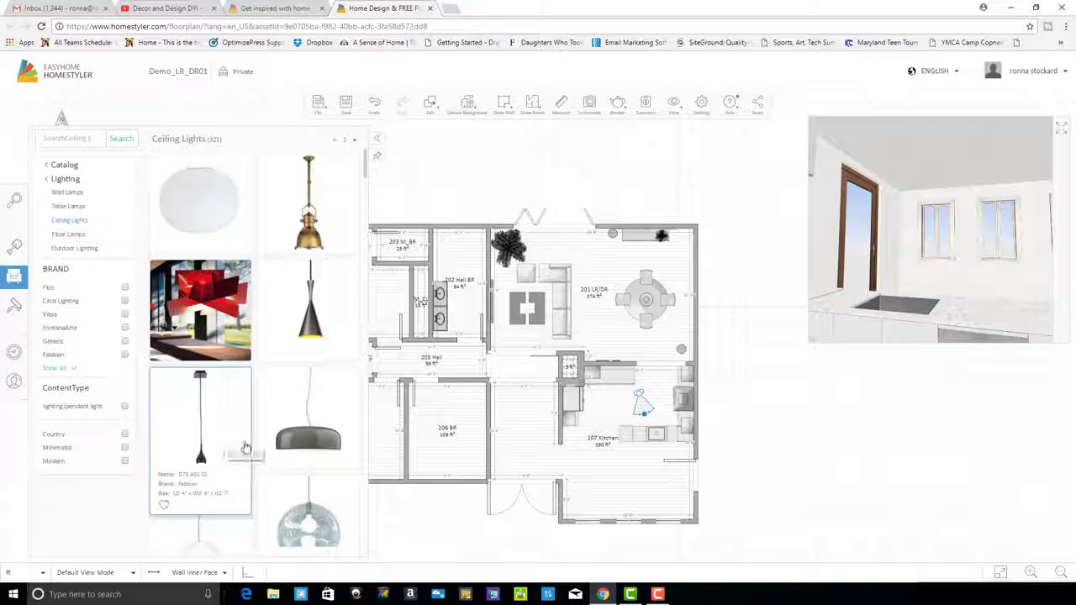
{"action": "scroll", "coordinate": [243, 445], "scroll_direction": "down", "scroll_amount": 5}
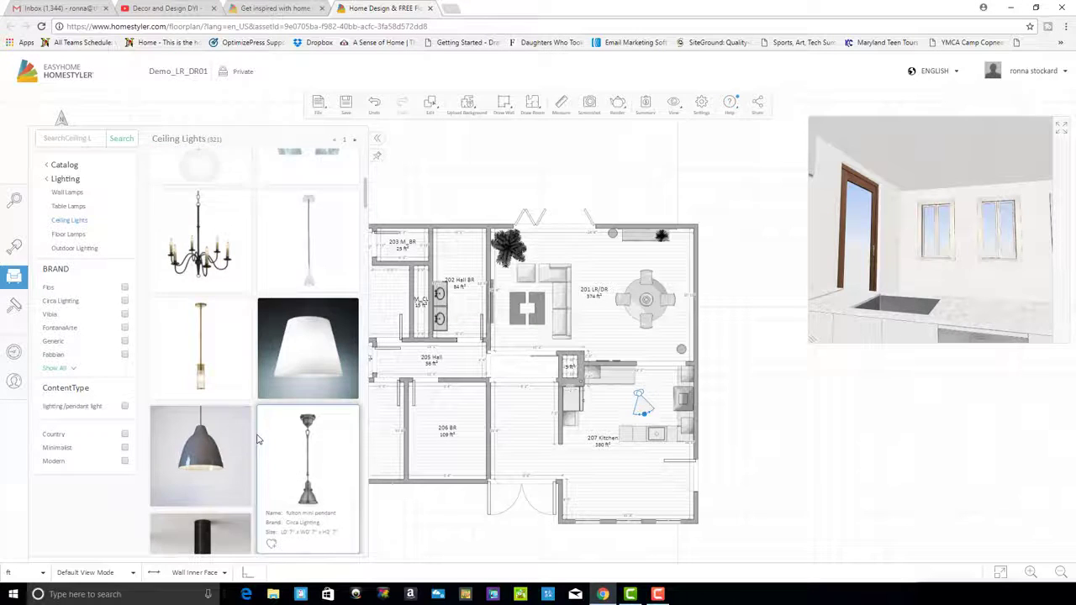
{"action": "scroll", "coordinate": [256, 441], "scroll_direction": "down", "scroll_amount": 3}
{"action": "scroll", "coordinate": [257, 454], "scroll_direction": "down", "scroll_amount": 10}
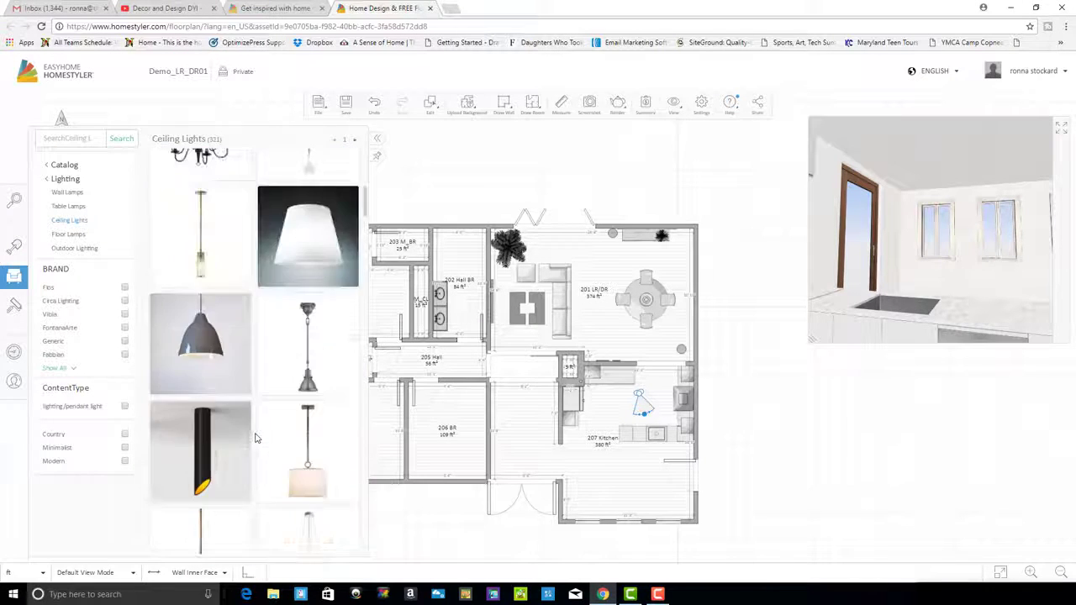
Search the catalog for "nobel" and place the NOBEL pendant light above the left end of the kitchen island
{"action": "left_click", "coordinate": [64, 138]}
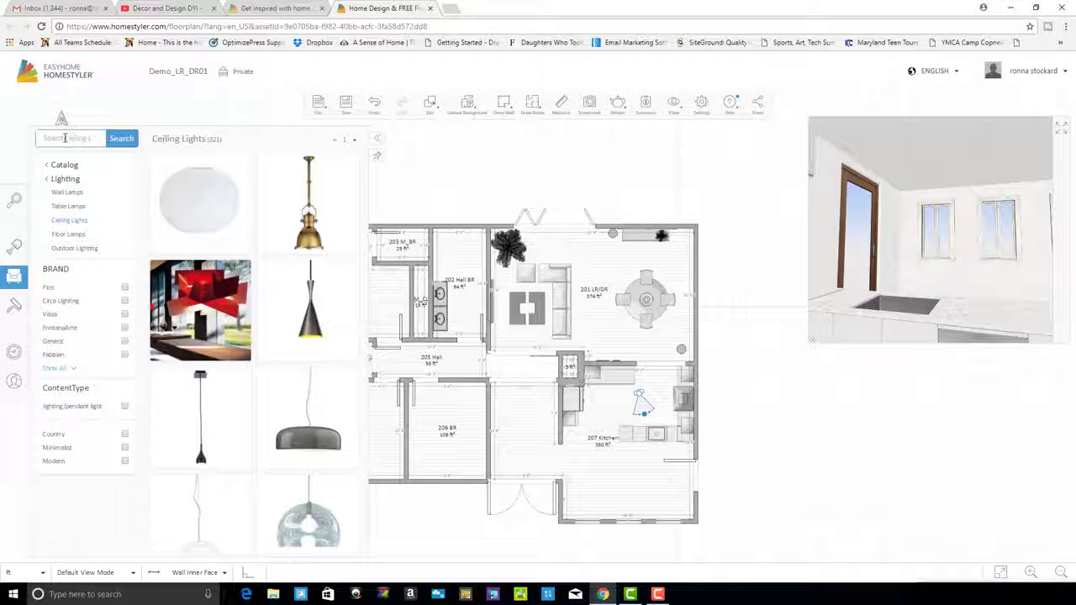
{"action": "type", "text": "nobel"}
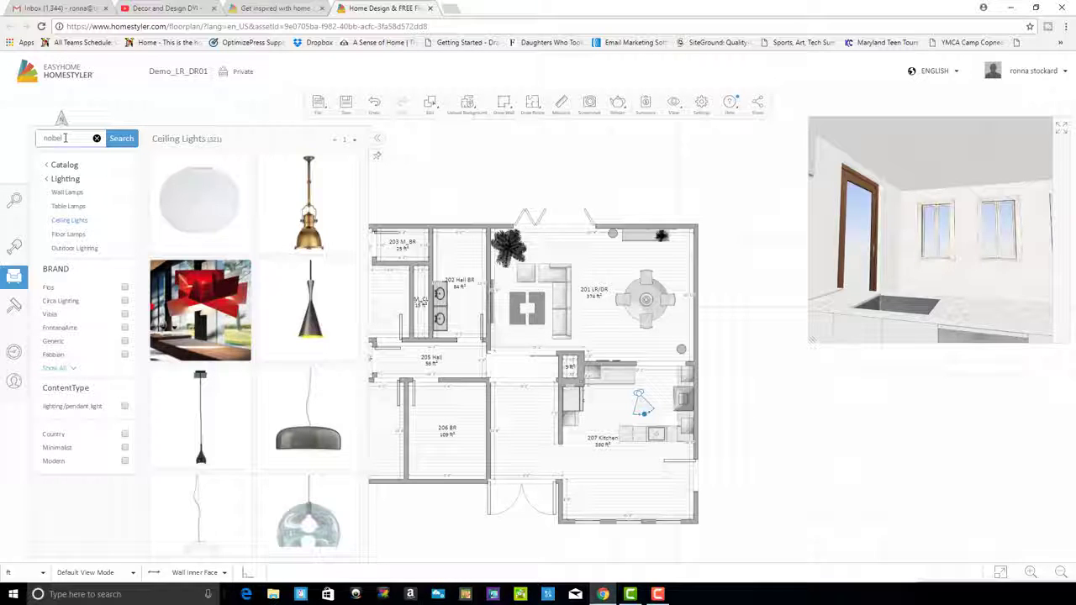
{"action": "left_click", "coordinate": [123, 138]}
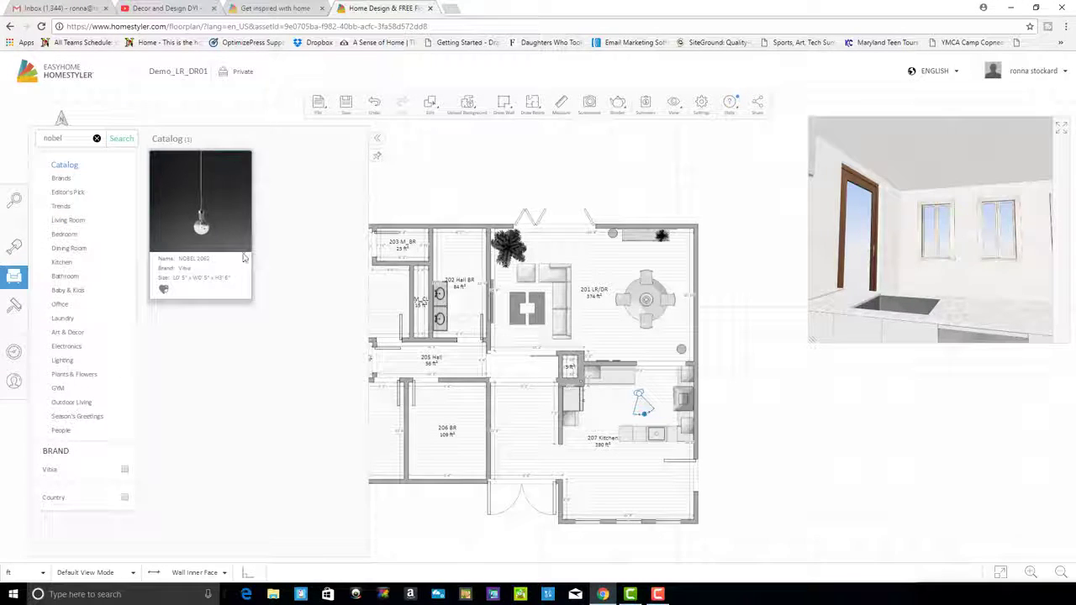
{"action": "left_click", "coordinate": [243, 257]}
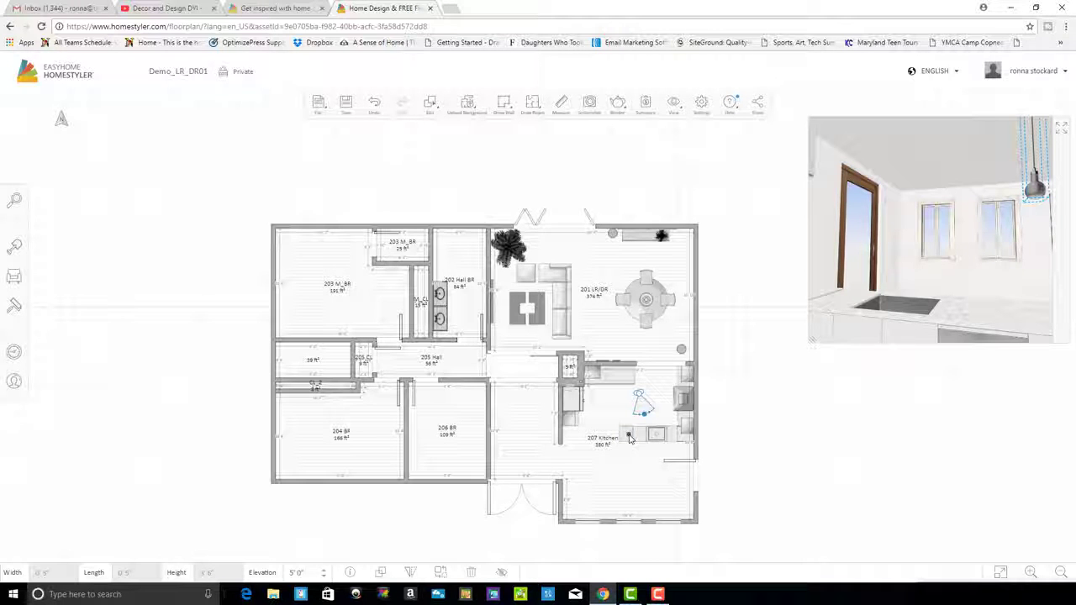
{"action": "left_click", "coordinate": [630, 437]}
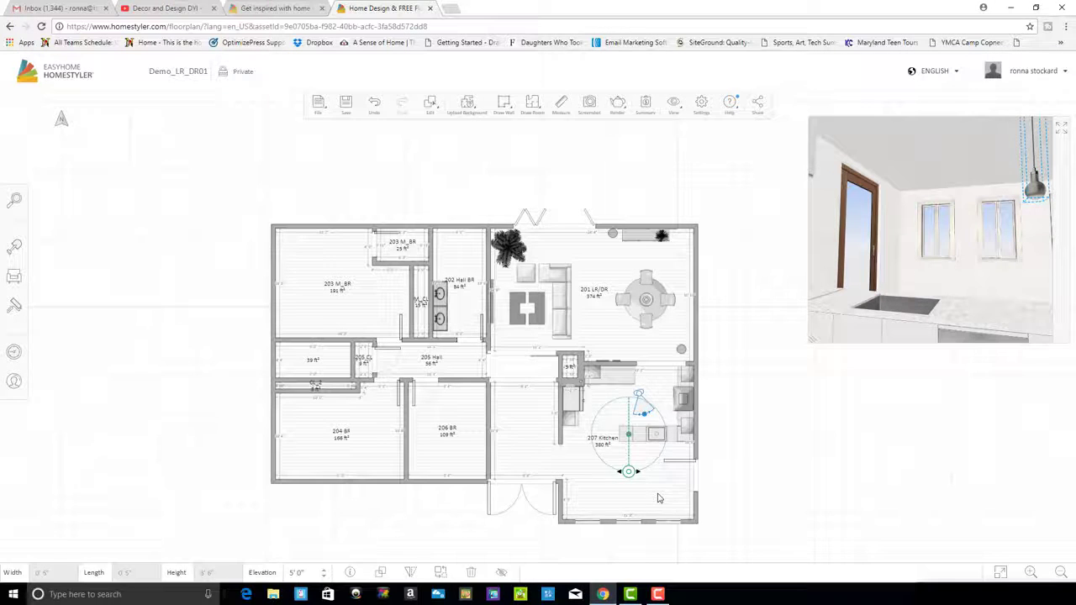
{"action": "left_click", "coordinate": [659, 499]}
{"action": "left_click", "coordinate": [836, 443]}
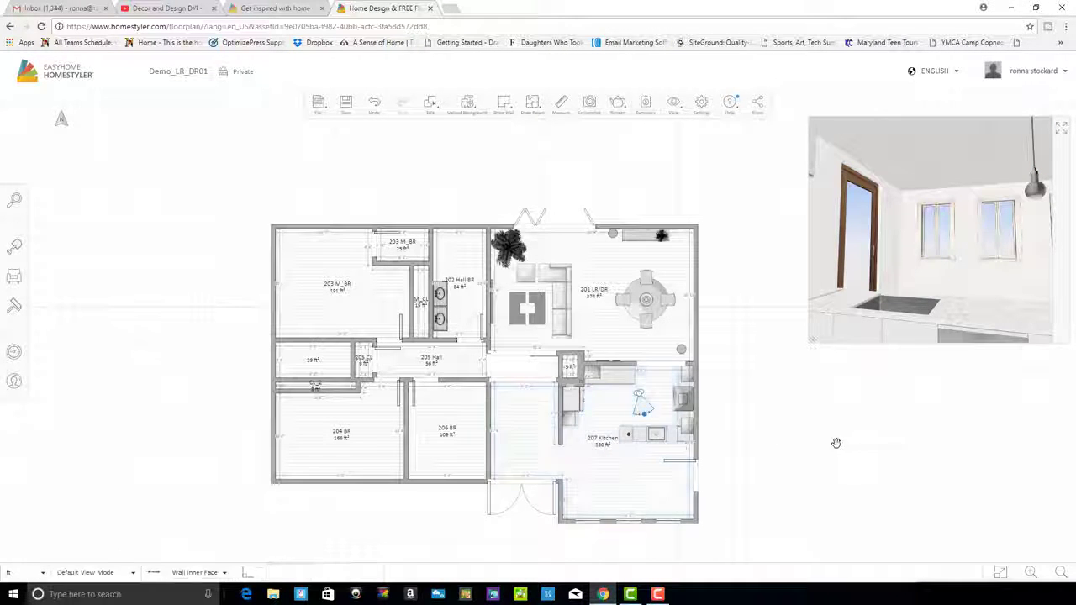
Copy the pendant light and place the duplicate above the island's sink
{"action": "key", "text": "ctrl+c"}
{"action": "left_click", "coordinate": [628, 435]}
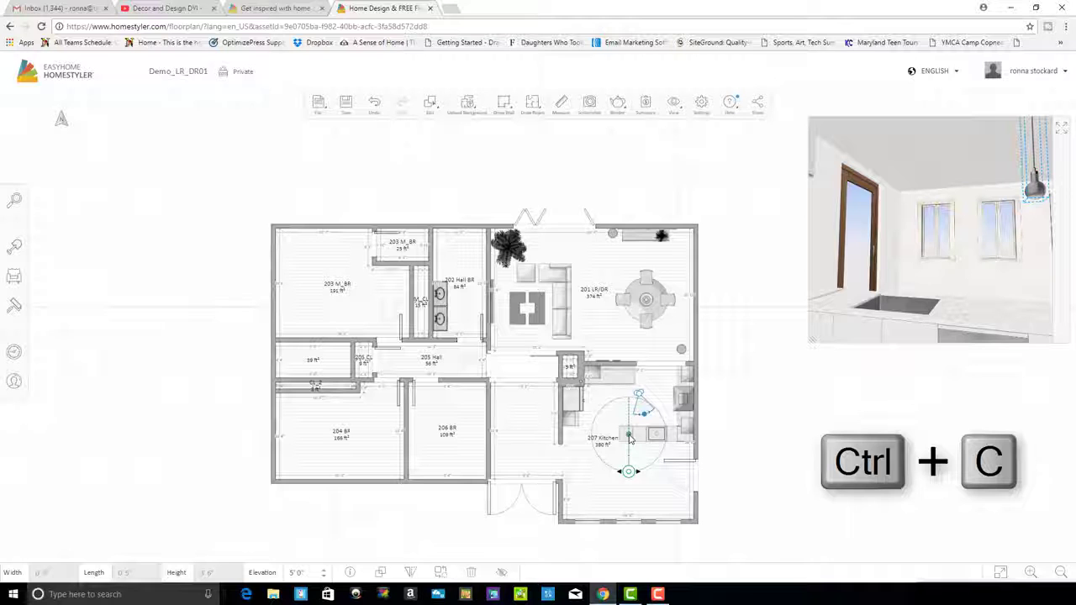
{"action": "key", "text": "ctrl+v"}
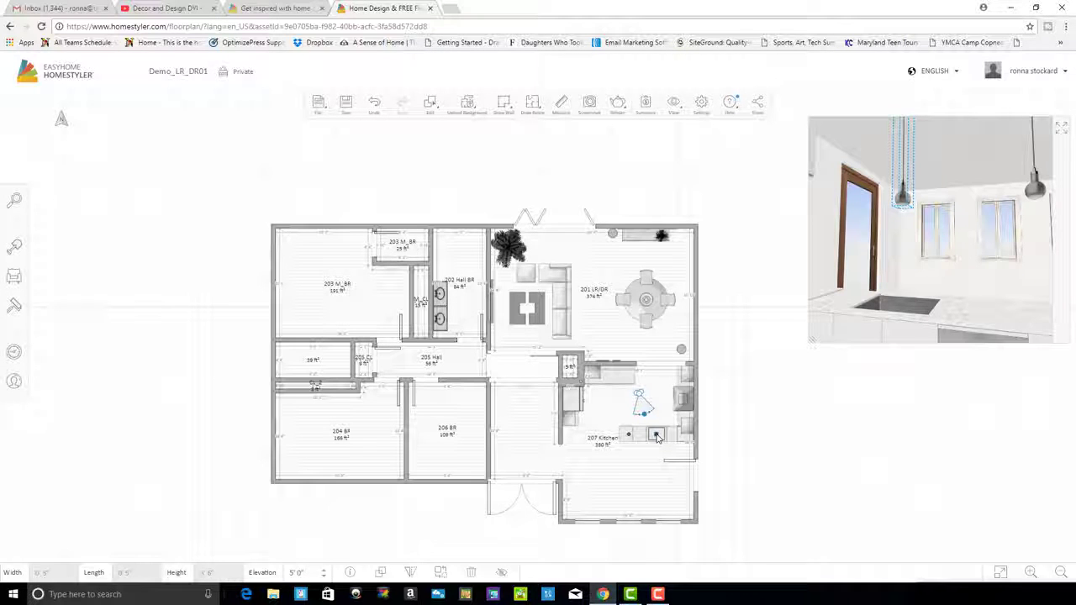
{"action": "left_click", "coordinate": [658, 436]}
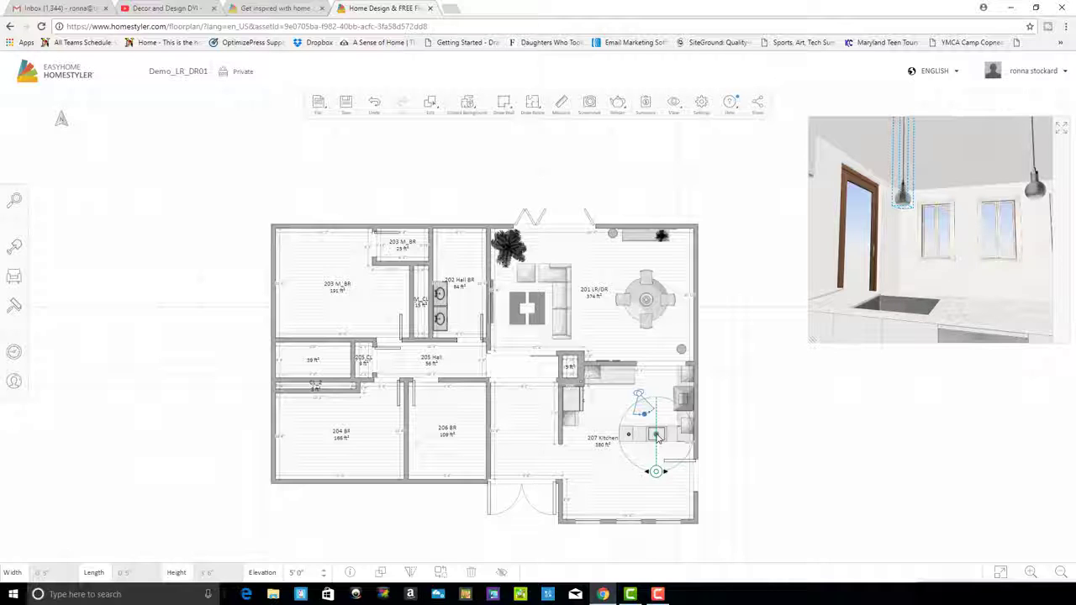
Place a third copy of the pendant light above the right end of the kitchen island
{"action": "left_click_drag", "start_coordinate": [657, 435], "coordinate": [679, 436]}
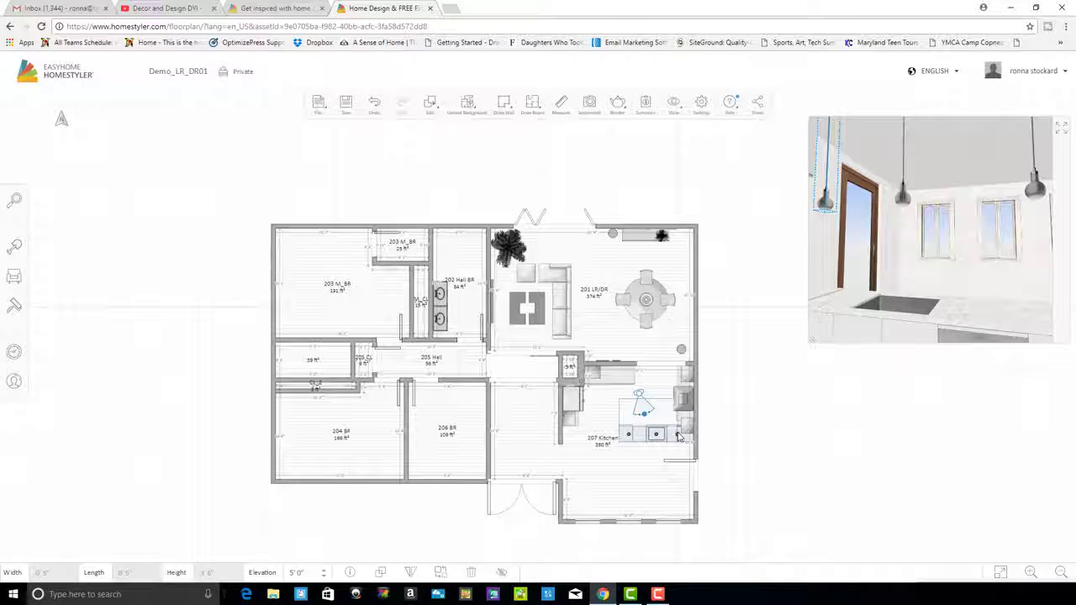
{"action": "left_click", "coordinate": [678, 438]}
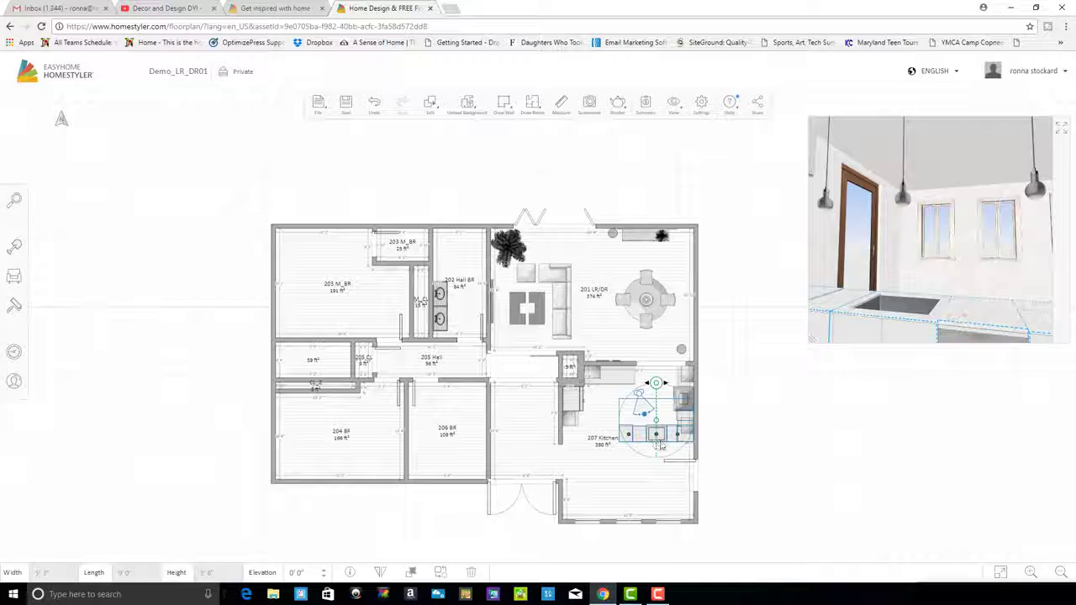
{"action": "left_click", "coordinate": [769, 446]}
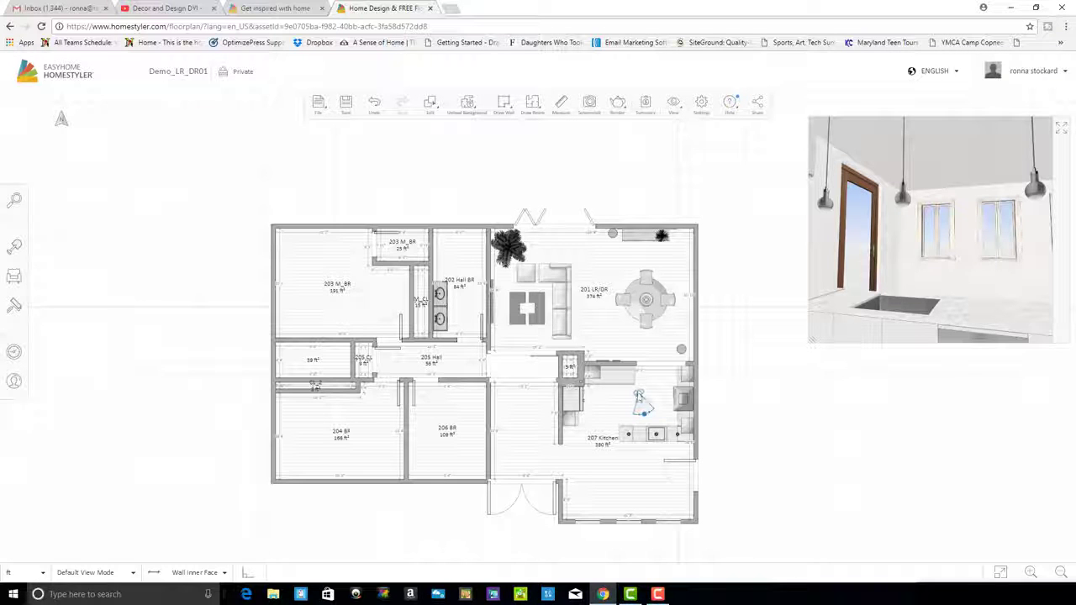
Point the 3D camera straight at the island and shift the left pendant slightly toward the middle one
{"action": "mouse_move", "coordinate": [639, 393]}
{"action": "left_mouse_down"}
{"action": "mouse_move", "coordinate": [656, 371]}
{"action": "mouse_move", "coordinate": [657, 390]}
{"action": "left_mouse_up"}
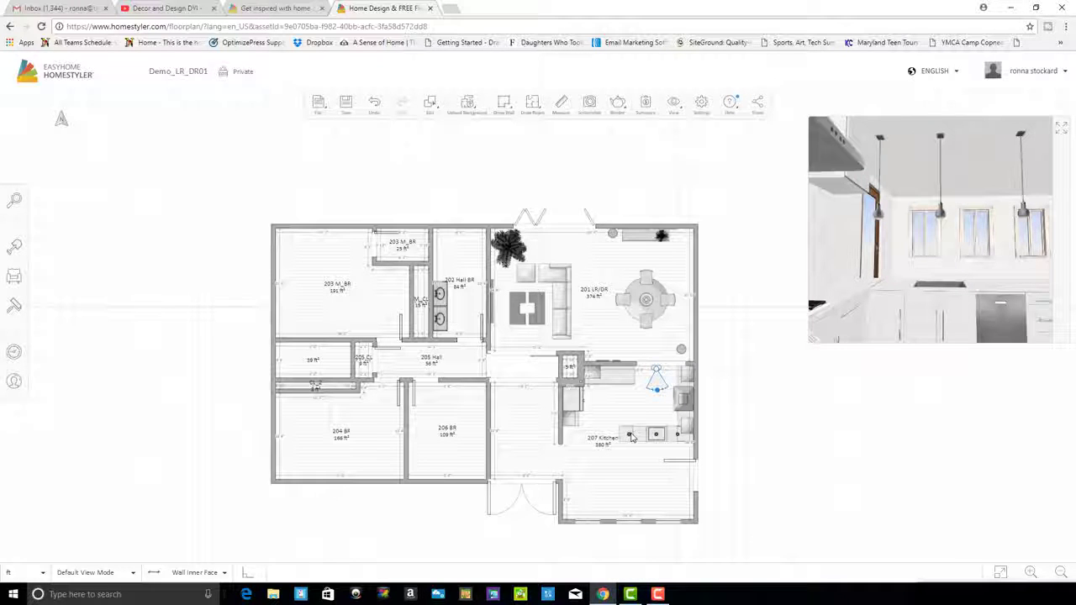
{"action": "left_click", "coordinate": [631, 435]}
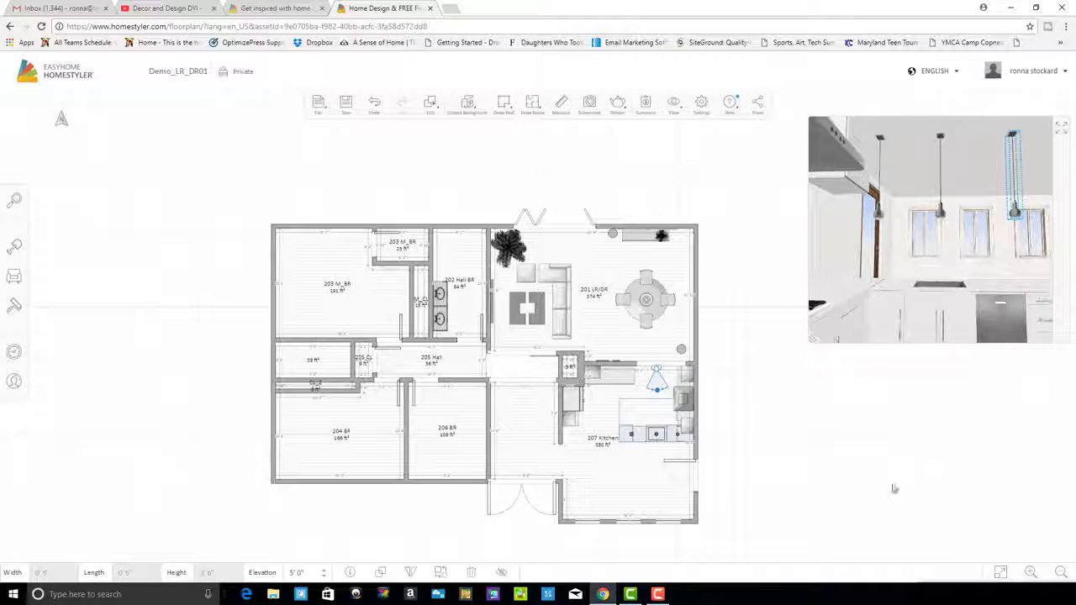
{"action": "left_click", "coordinate": [804, 470]}
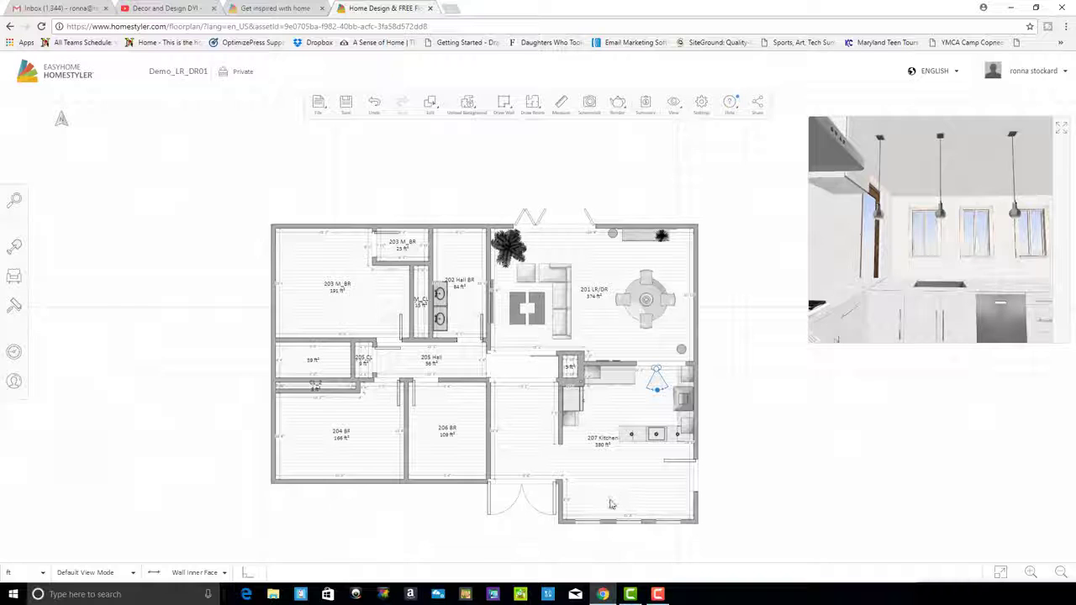
Open the Dining Tables category in the catalog's Dining Room section and look through the available tables
{"action": "left_click", "coordinate": [36, 279]}
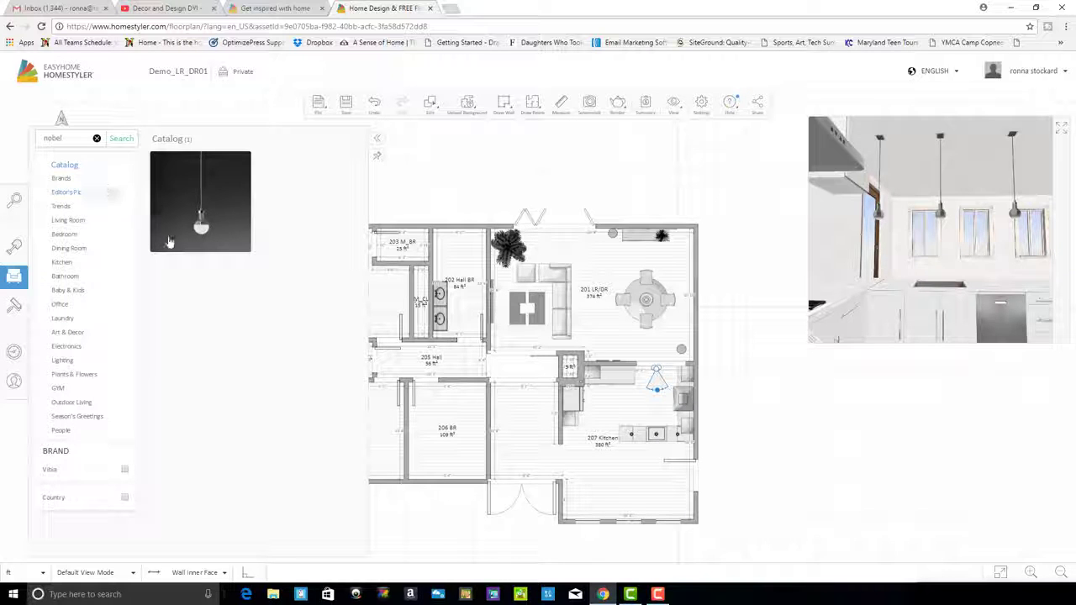
{"action": "mouse_move", "coordinate": [167, 254]}
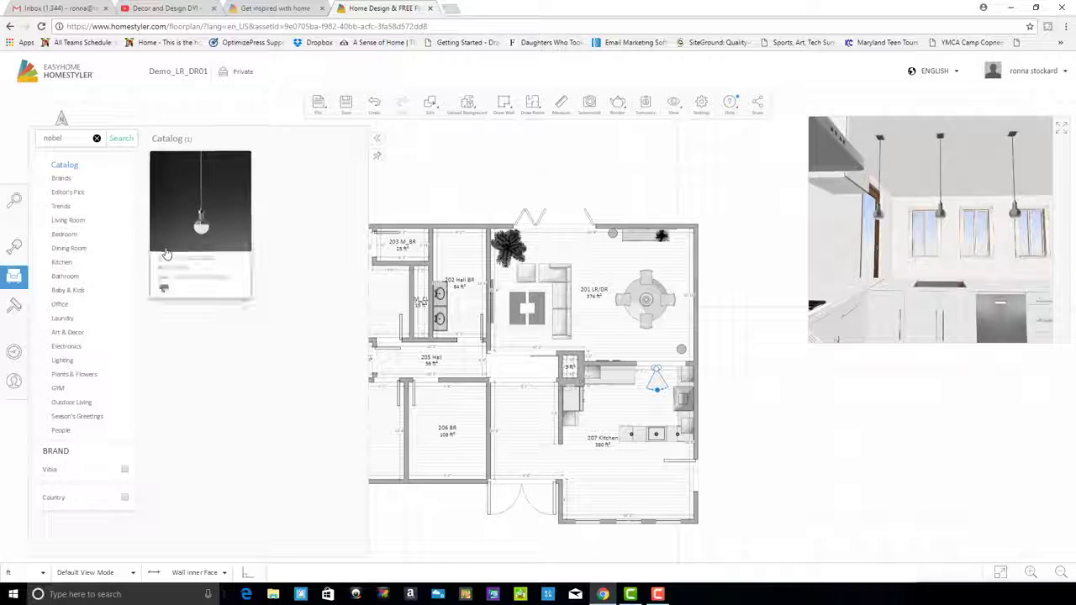
{"action": "left_click", "coordinate": [65, 166]}
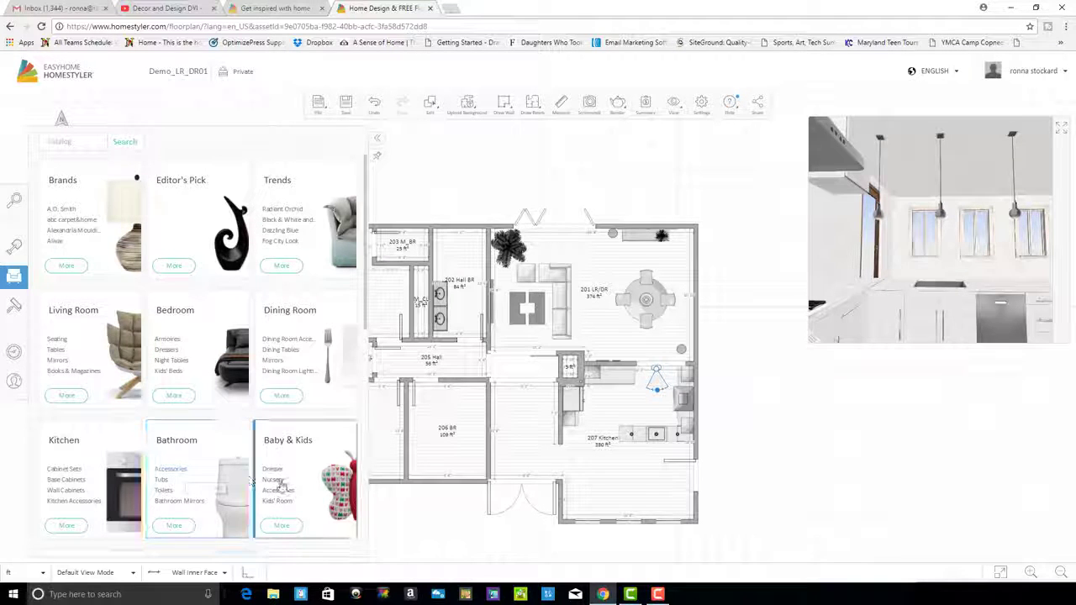
{"action": "left_click", "coordinate": [286, 351]}
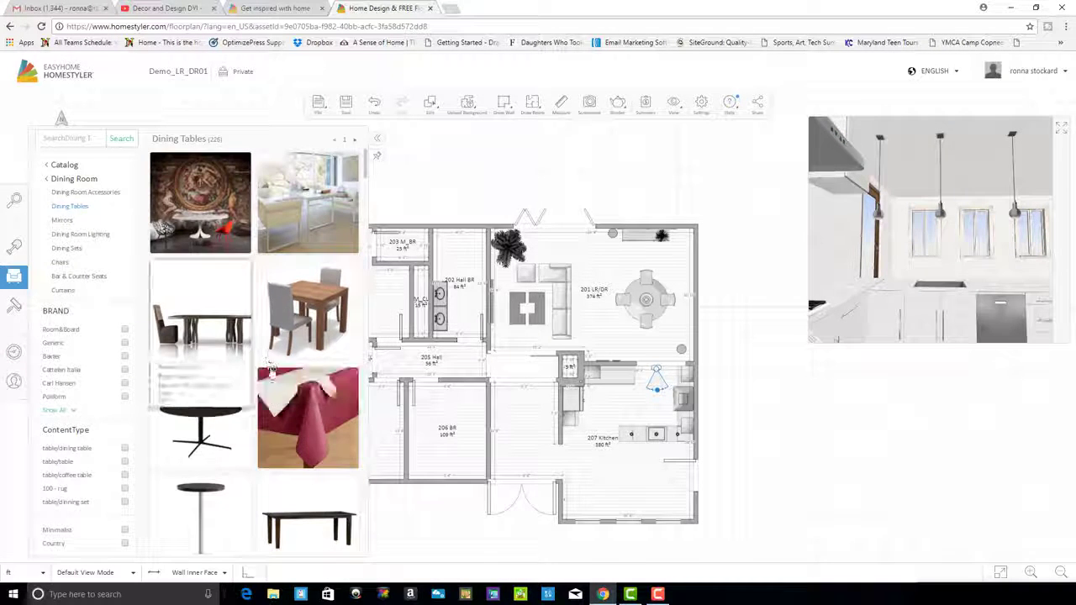
{"action": "scroll", "coordinate": [253, 370], "scroll_direction": "down", "scroll_amount": 2}
{"action": "scroll", "coordinate": [216, 376], "scroll_direction": "down", "scroll_amount": 2}
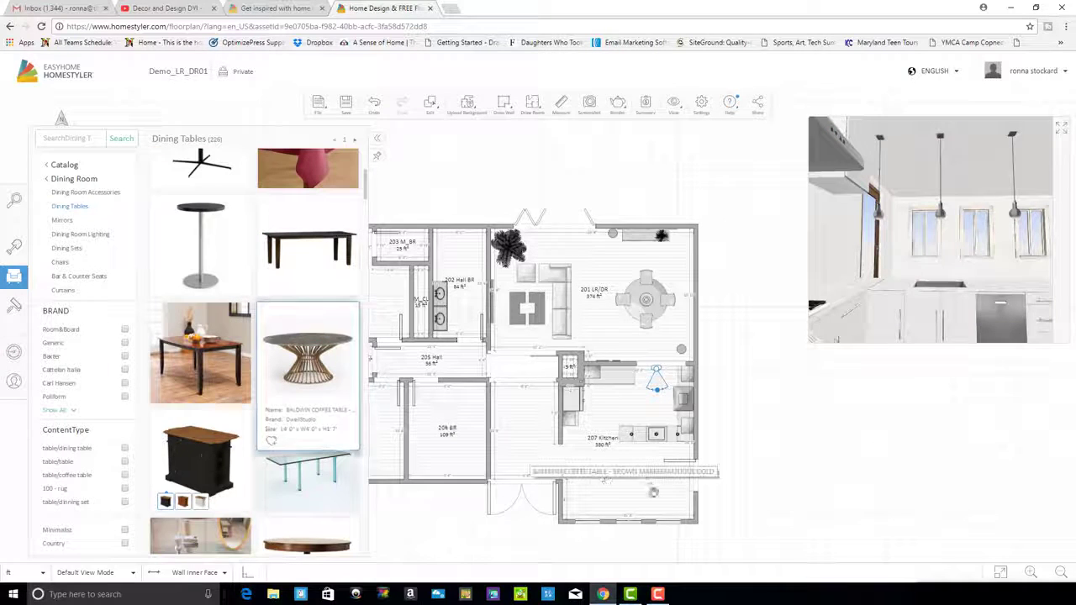
{"action": "scroll", "coordinate": [271, 395], "scroll_direction": "up", "scroll_amount": 3}
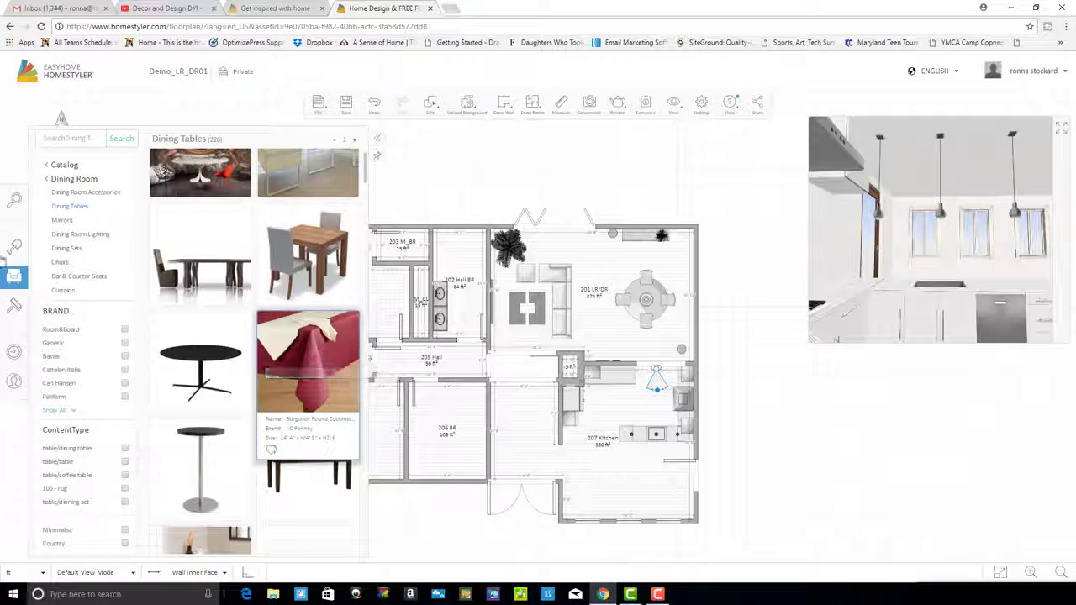
Search the dining tables for "sigma" and place the SIGMA DRIVE table in the kitchen between the island and the lower windows
{"action": "left_click", "coordinate": [62, 138]}
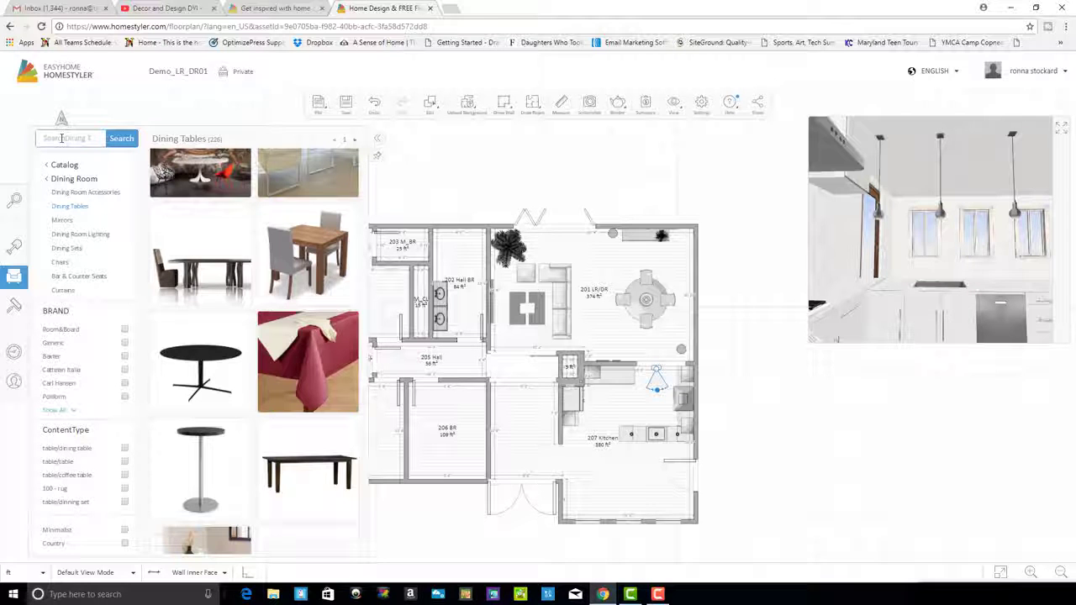
{"action": "type", "text": "sigma"}
{"action": "key", "text": "Return"}
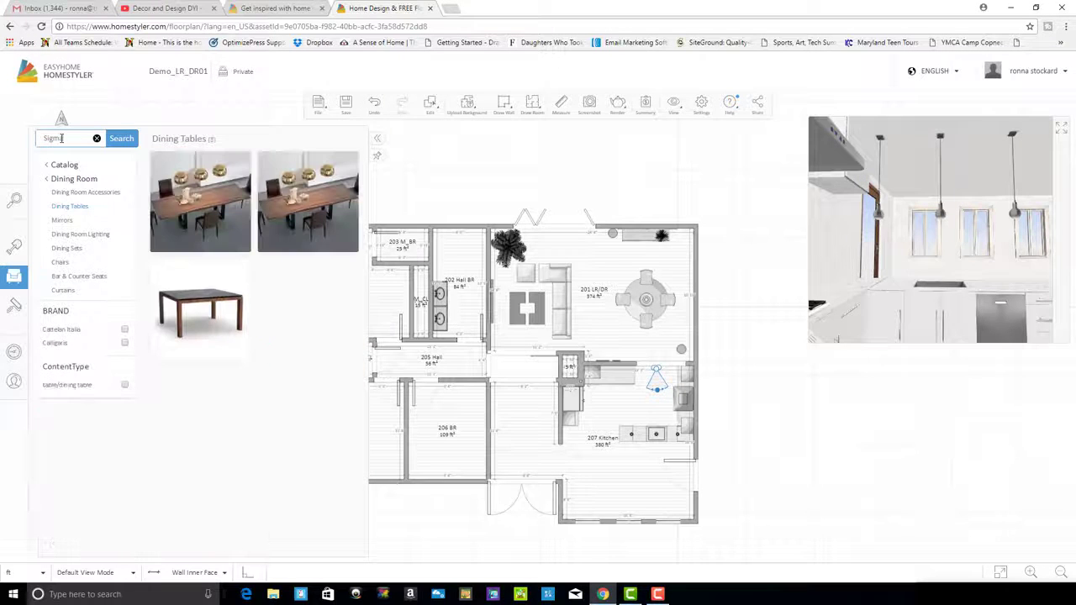
{"action": "mouse_move", "coordinate": [214, 196]}
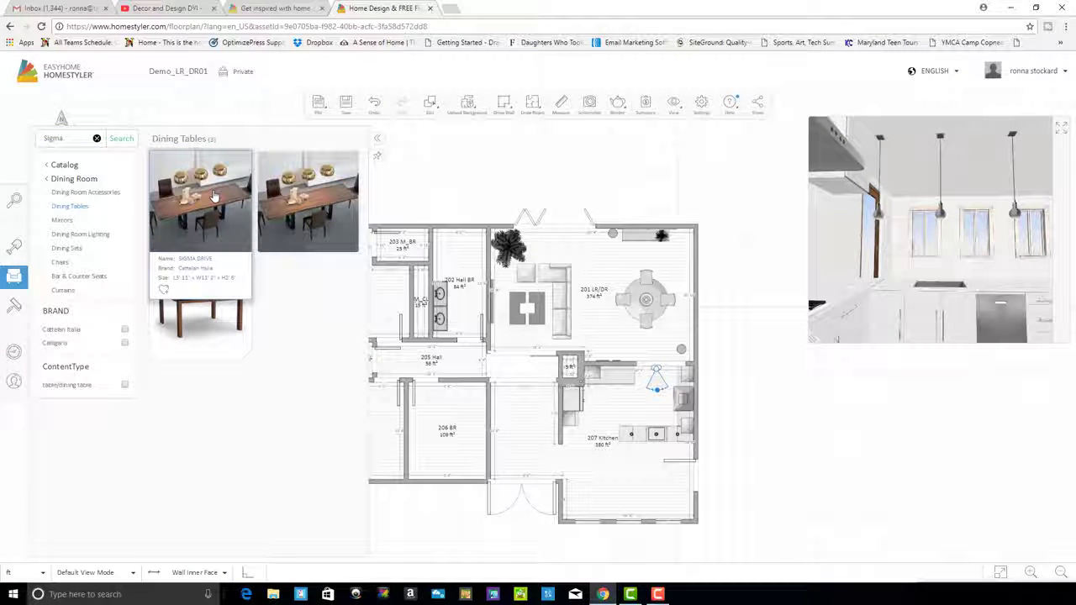
{"action": "left_click", "coordinate": [215, 196]}
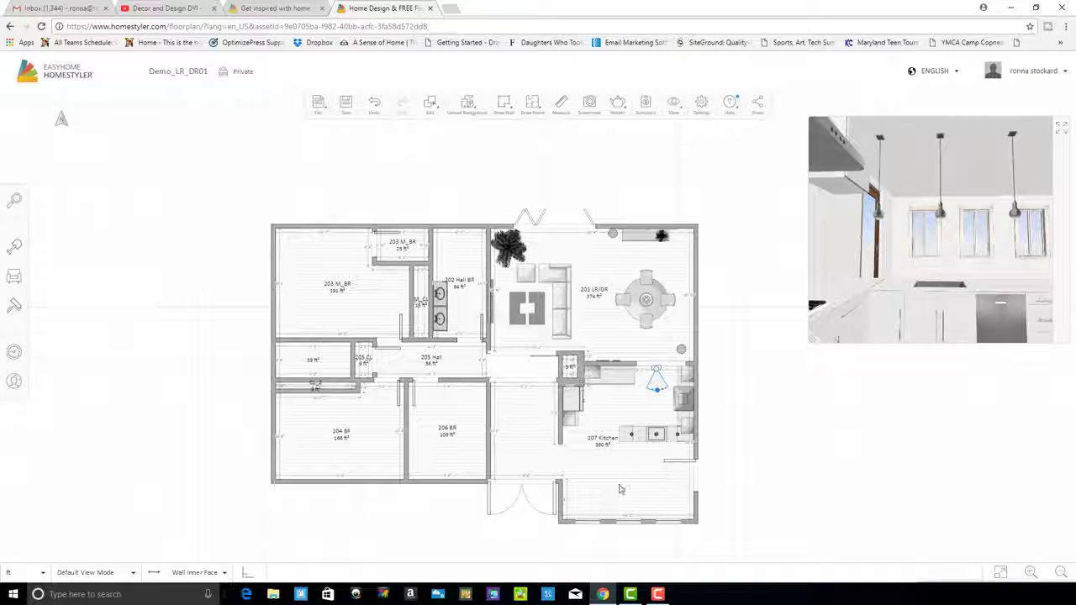
{"action": "left_click_drag", "start_coordinate": [210, 309], "coordinate": [627, 496]}
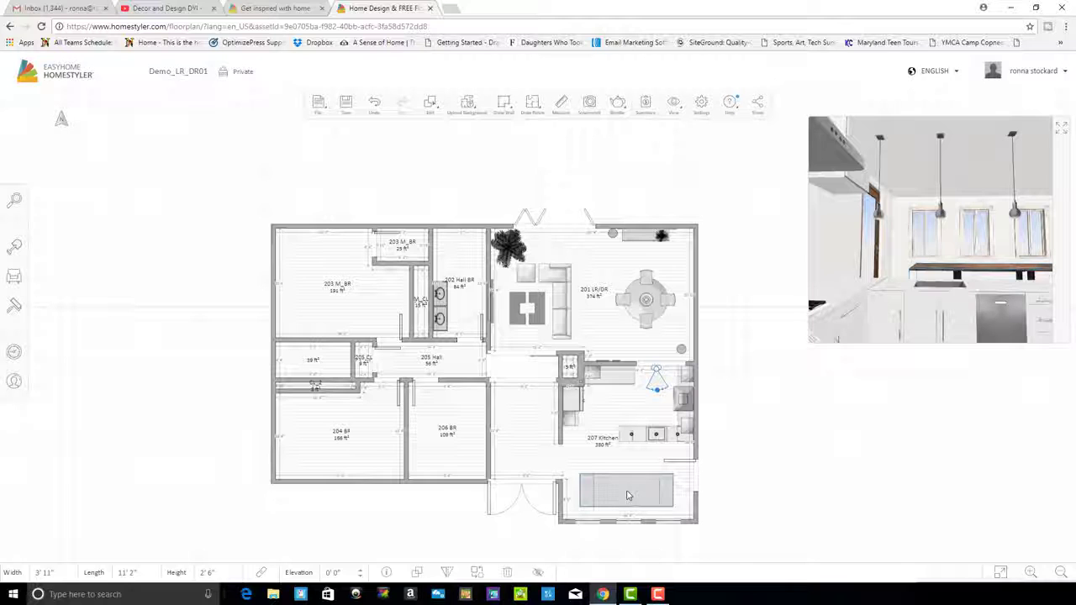
Shrink the dining table to about 2' 8" wide and 7' 8" long and center it in front of the kitchen's lower-wall windows
{"action": "left_click", "coordinate": [626, 496]}
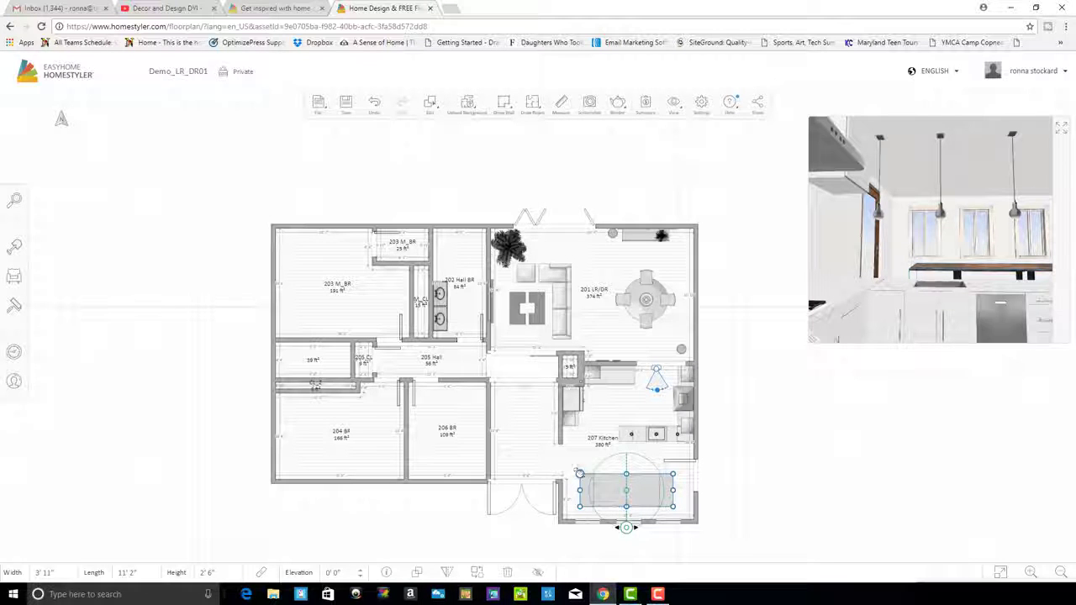
{"action": "left_click_drag", "start_coordinate": [579, 473], "coordinate": [610, 484]}
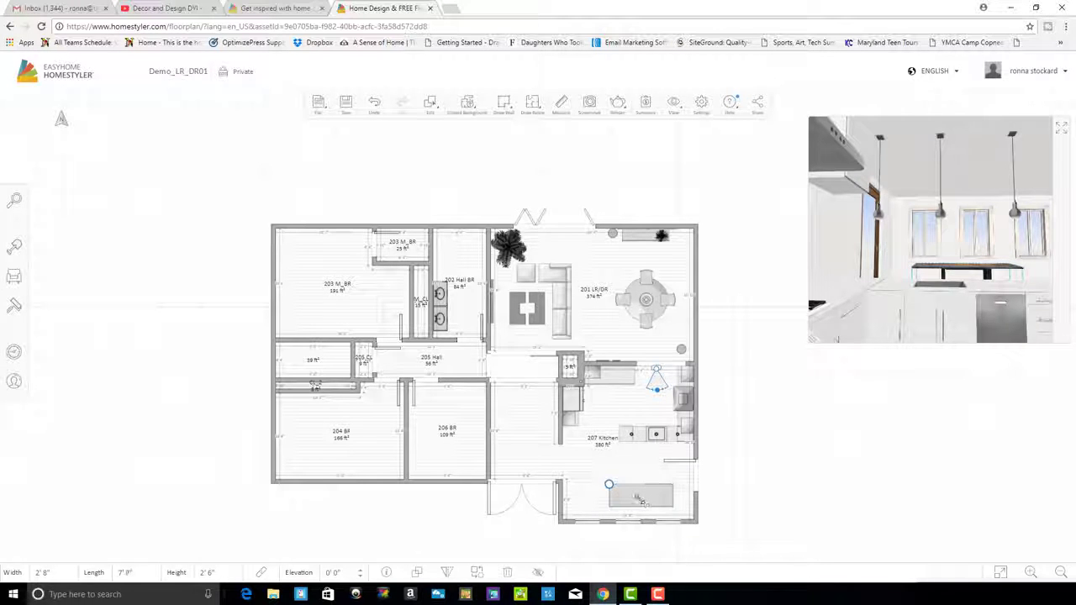
{"action": "left_click", "coordinate": [639, 499]}
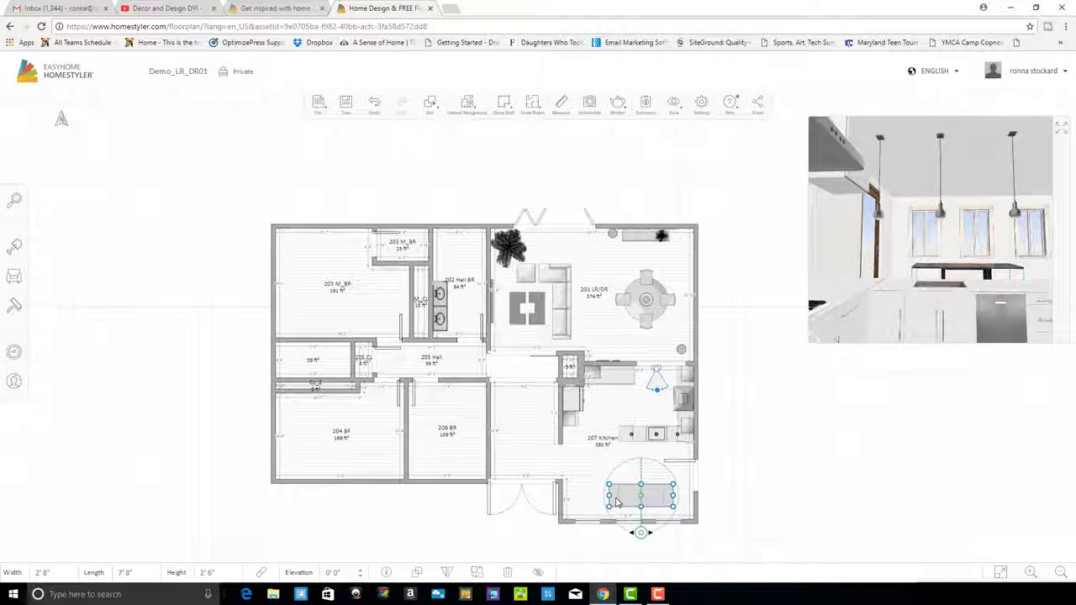
{"action": "left_click_drag", "start_coordinate": [628, 501], "coordinate": [617, 502]}
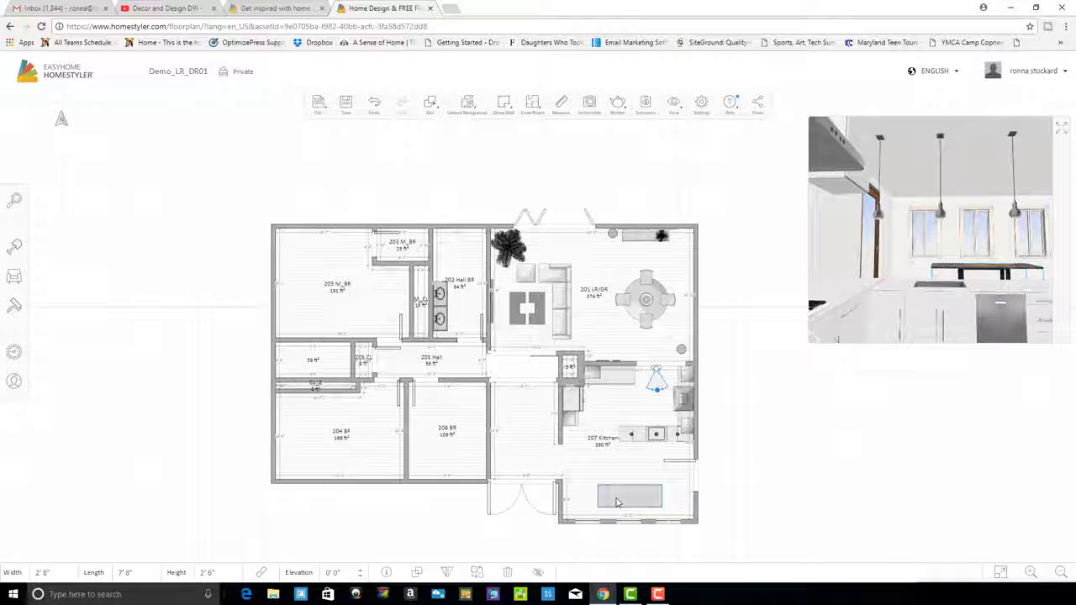
{"action": "left_click", "coordinate": [632, 502]}
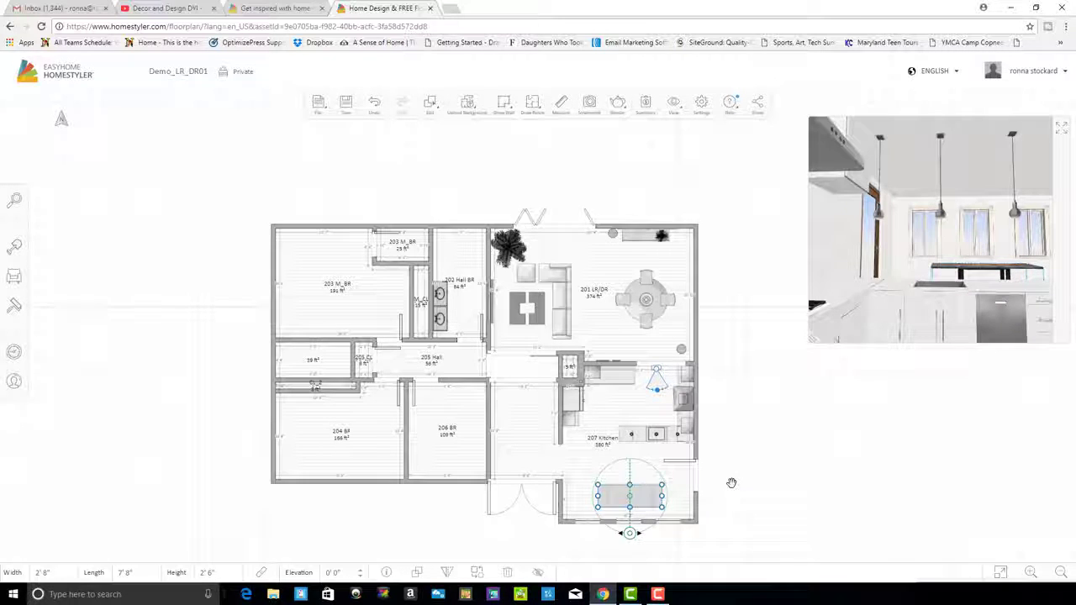
{"action": "left_click", "coordinate": [732, 483]}
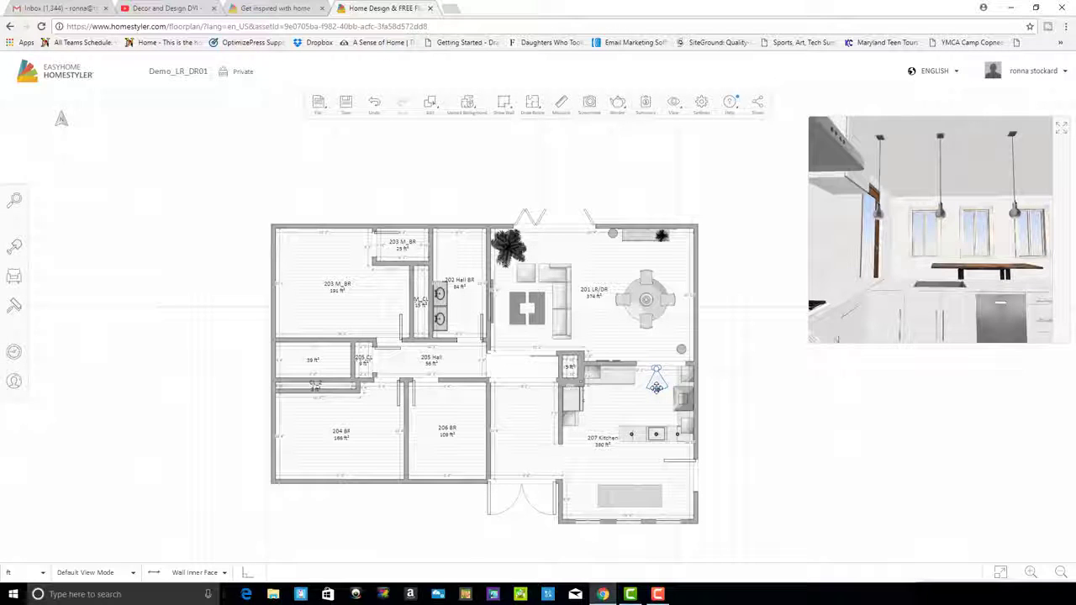
Reposition and turn the 3D camera to view the kitchen island, the dining area and the kitchen from its left entrance
{"action": "left_click_drag", "start_coordinate": [656, 387], "coordinate": [652, 389]}
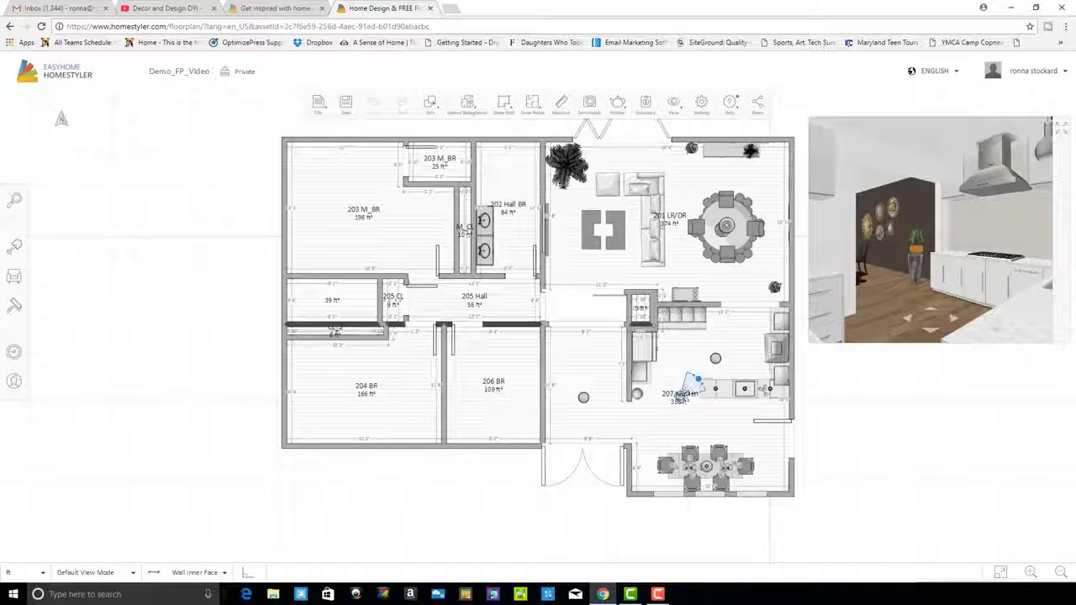
{"action": "left_click_drag", "start_coordinate": [685, 376], "coordinate": [738, 312]}
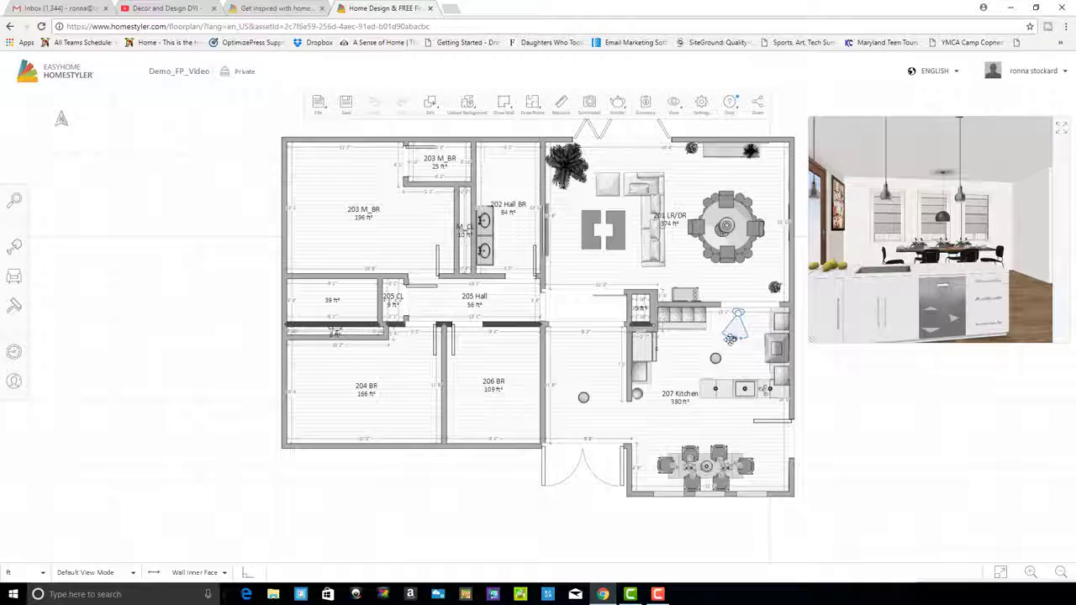
{"action": "mouse_move", "coordinate": [730, 338]}
{"action": "left_mouse_down"}
{"action": "mouse_move", "coordinate": [721, 332]}
{"action": "mouse_move", "coordinate": [733, 313]}
{"action": "mouse_move", "coordinate": [742, 334]}
{"action": "mouse_move", "coordinate": [728, 357]}
{"action": "mouse_move", "coordinate": [713, 340]}
{"action": "mouse_move", "coordinate": [724, 355]}
{"action": "mouse_move", "coordinate": [685, 360]}
{"action": "mouse_move", "coordinate": [671, 386]}
{"action": "mouse_move", "coordinate": [697, 393]}
{"action": "left_mouse_up"}
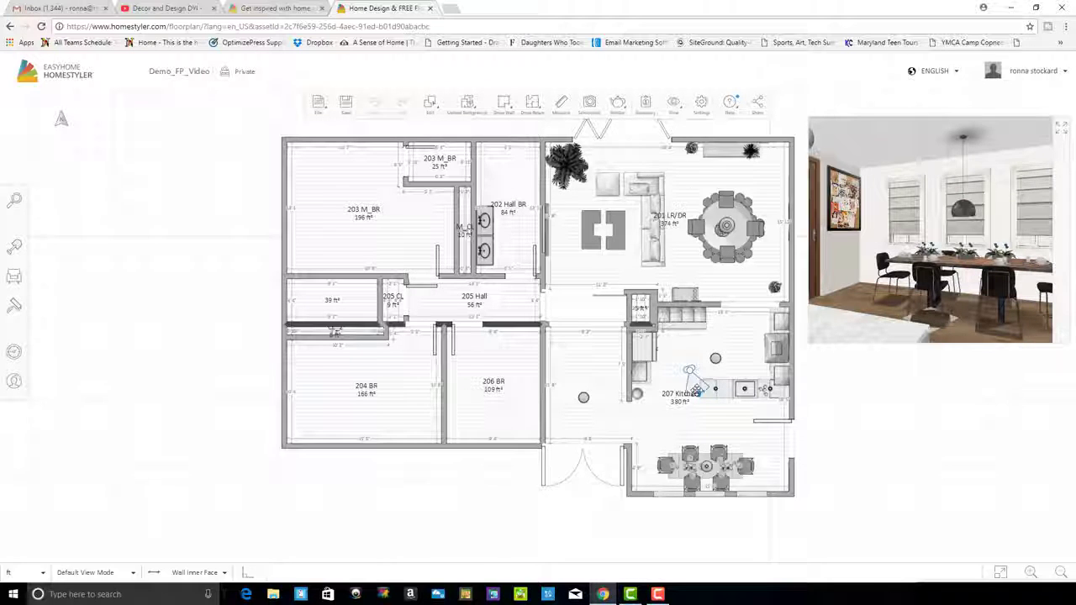
{"action": "left_click_drag", "start_coordinate": [692, 375], "coordinate": [691, 374]}
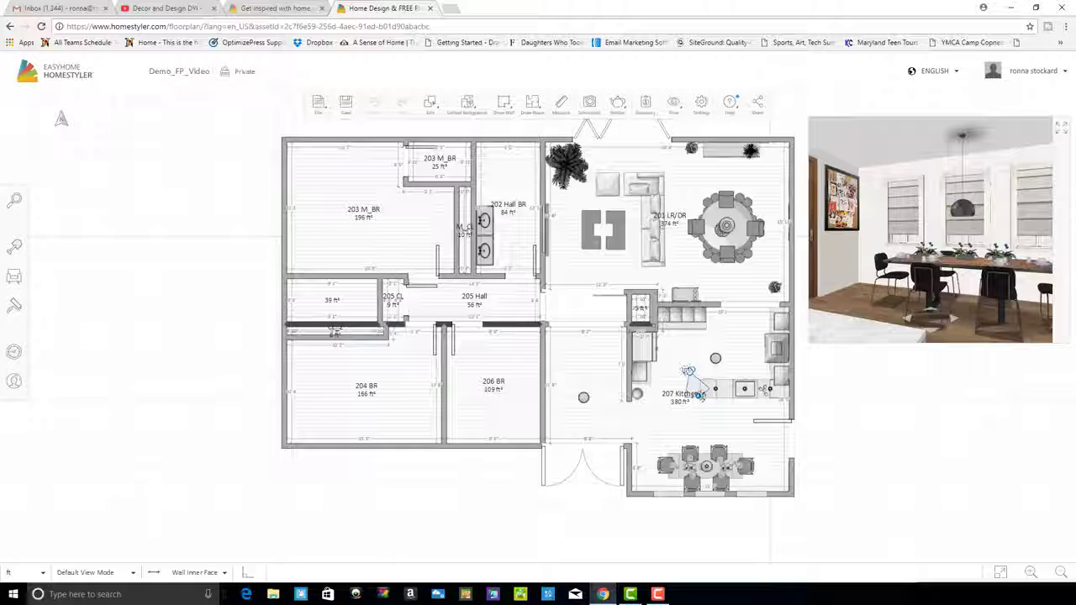
{"action": "left_click_drag", "start_coordinate": [697, 394], "coordinate": [683, 418]}
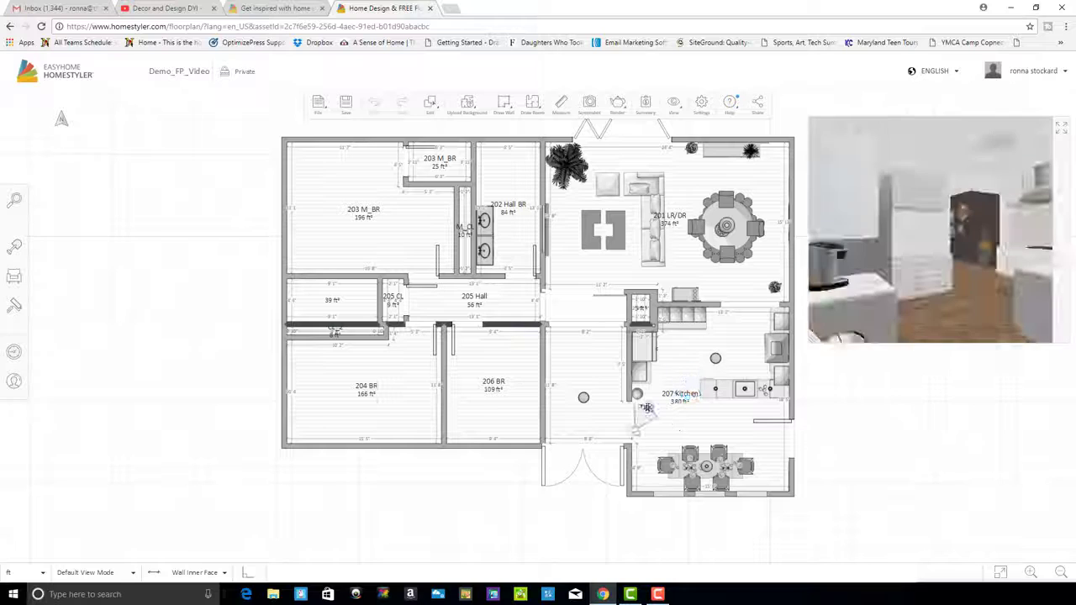
{"action": "mouse_move", "coordinate": [646, 410]}
{"action": "left_mouse_down"}
{"action": "mouse_move", "coordinate": [655, 423]}
{"action": "mouse_move", "coordinate": [646, 435]}
{"action": "mouse_move", "coordinate": [641, 410]}
{"action": "mouse_move", "coordinate": [650, 418]}
{"action": "mouse_move", "coordinate": [642, 437]}
{"action": "mouse_move", "coordinate": [654, 422]}
{"action": "left_mouse_up"}
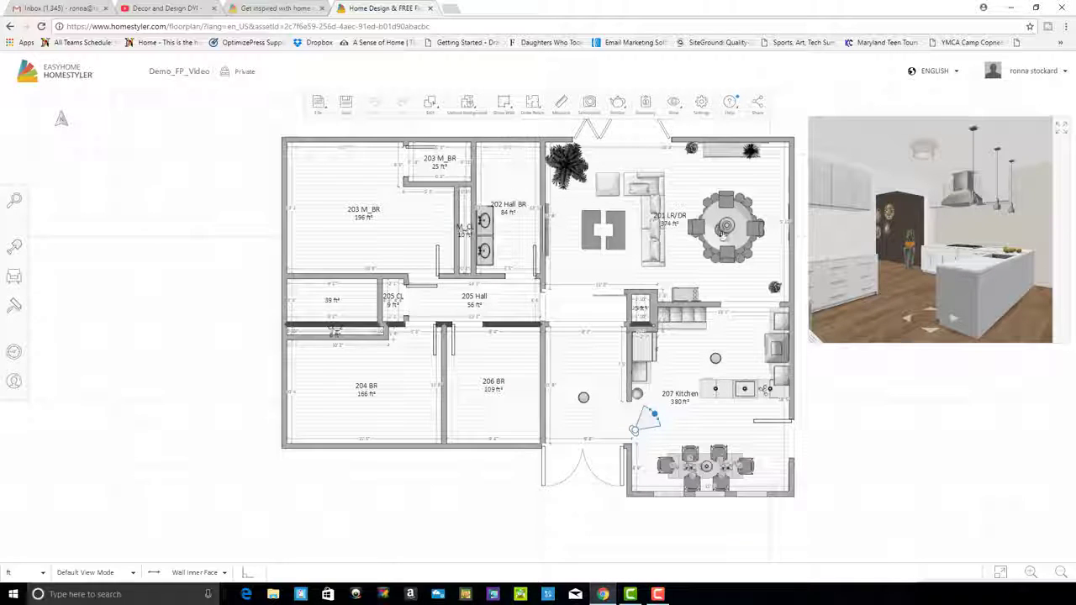
Show the project summary's product list in list view and look through the products down to the Heat and Glo entry
{"action": "left_click", "coordinate": [646, 102]}
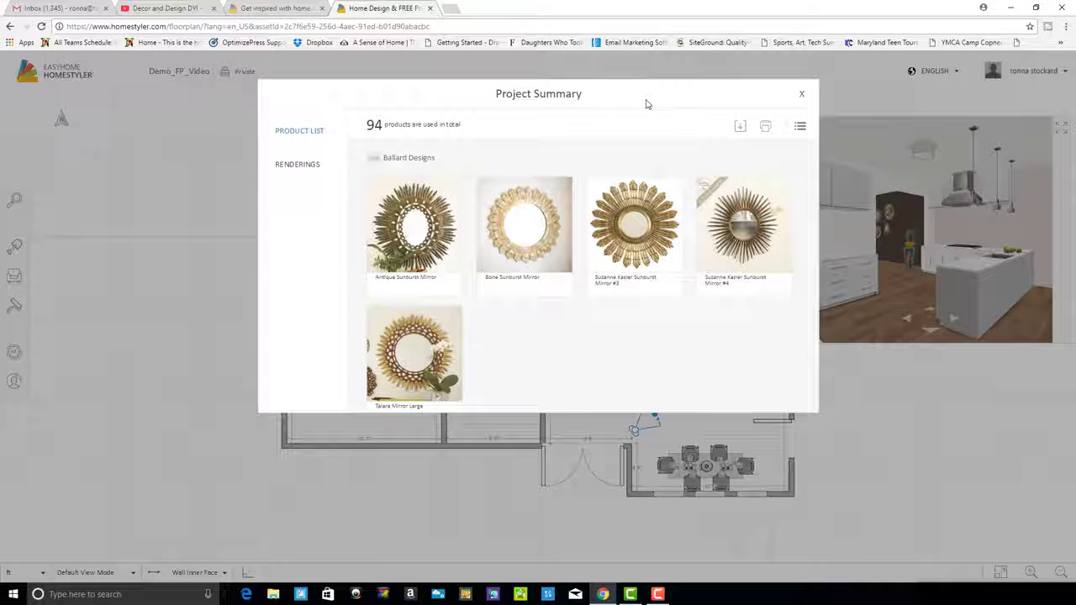
{"action": "left_click", "coordinate": [801, 126]}
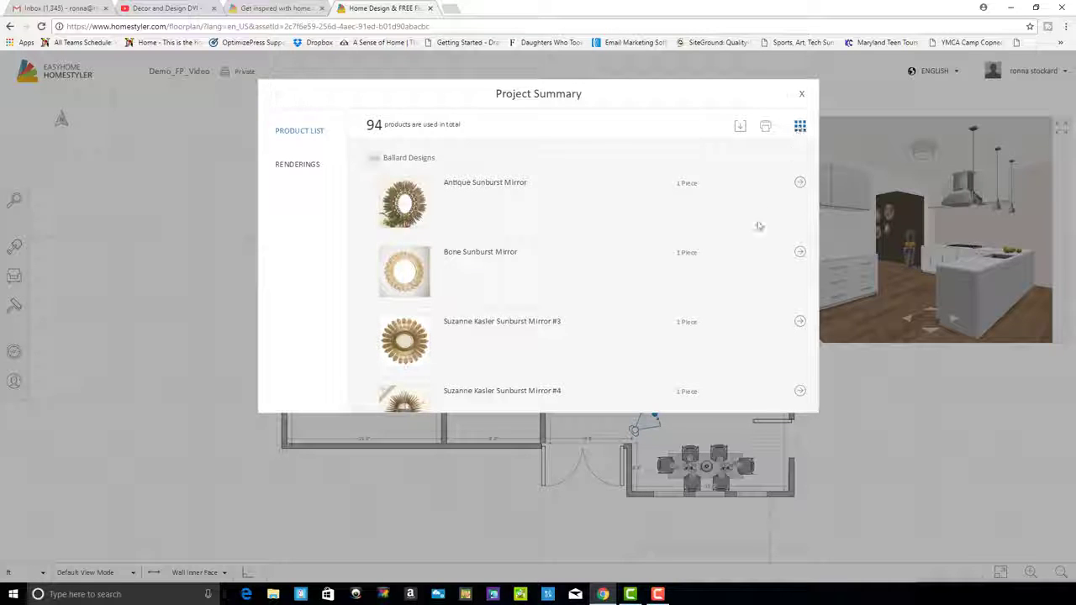
{"action": "scroll", "coordinate": [575, 289], "scroll_direction": "down", "scroll_amount": 3}
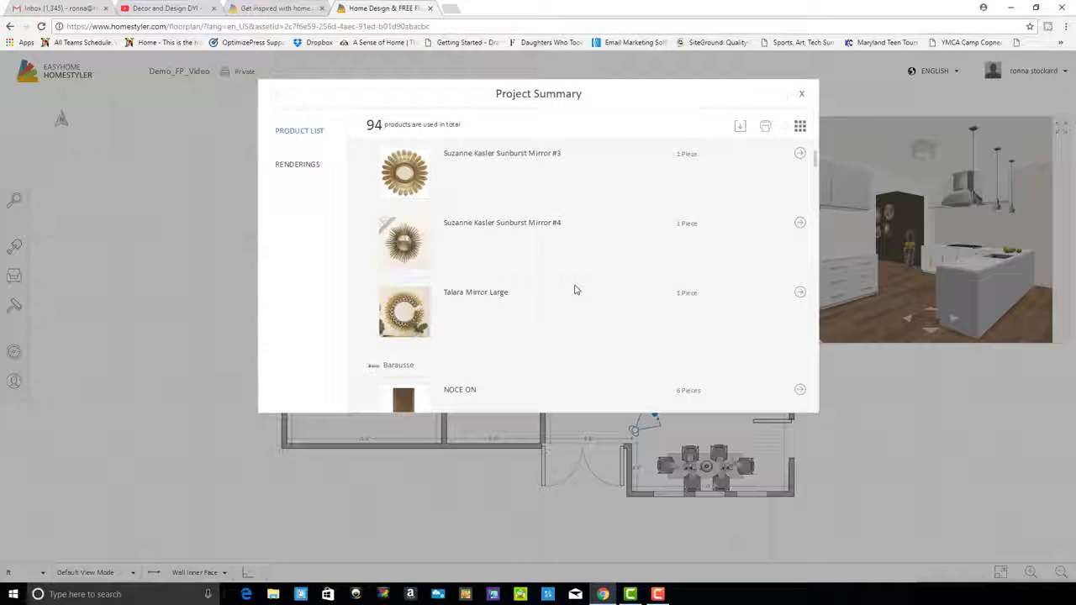
{"action": "scroll", "coordinate": [612, 264], "scroll_direction": "down", "scroll_amount": 3}
{"action": "scroll", "coordinate": [613, 264], "scroll_direction": "down", "scroll_amount": 5}
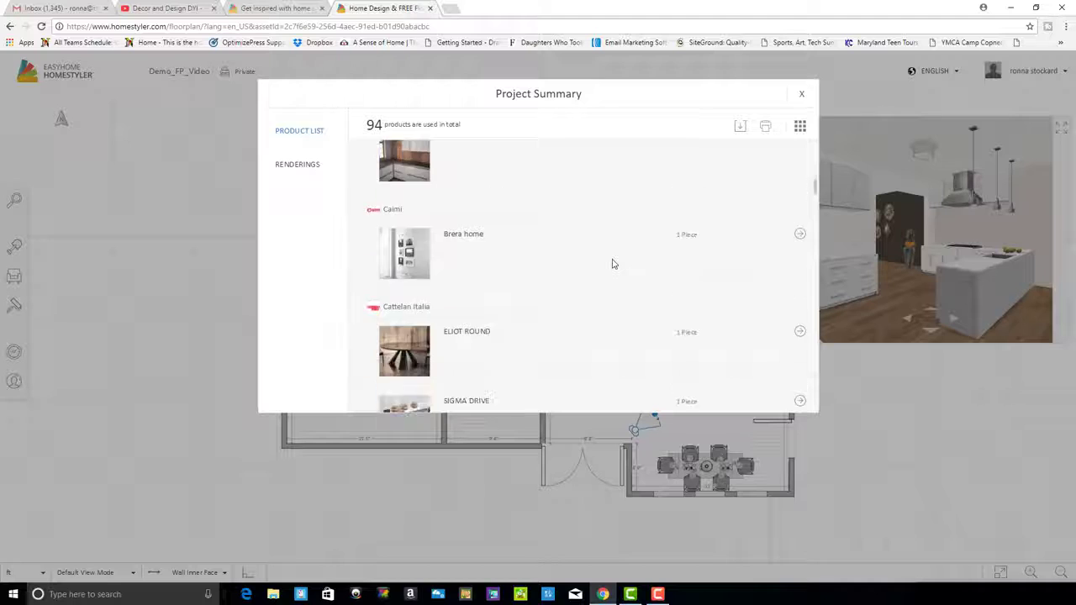
{"action": "scroll", "coordinate": [613, 264], "scroll_direction": "down", "scroll_amount": 4}
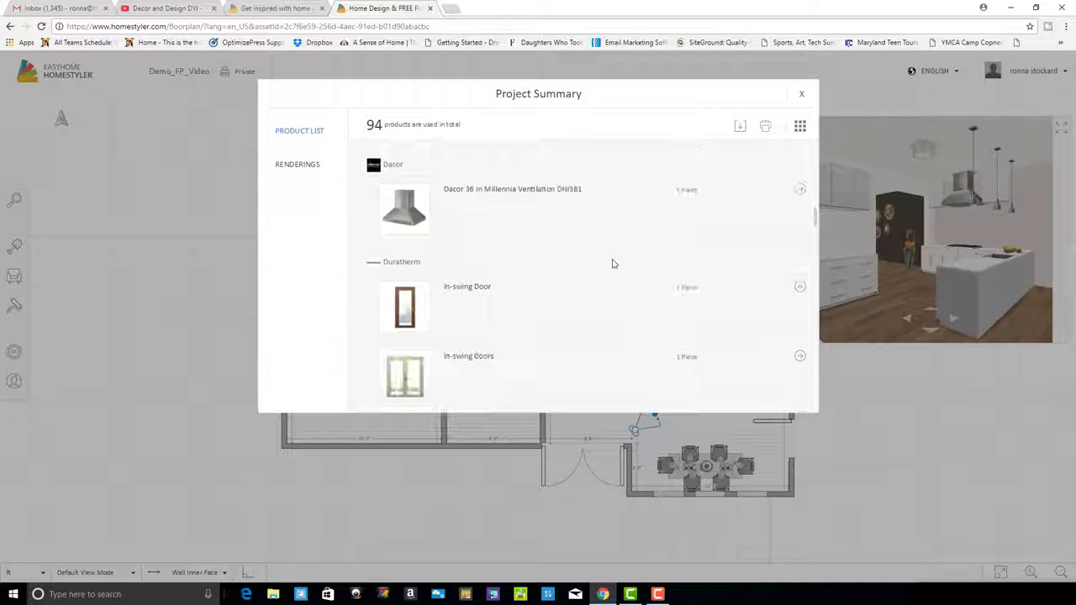
{"action": "scroll", "coordinate": [612, 264], "scroll_direction": "down", "scroll_amount": 4}
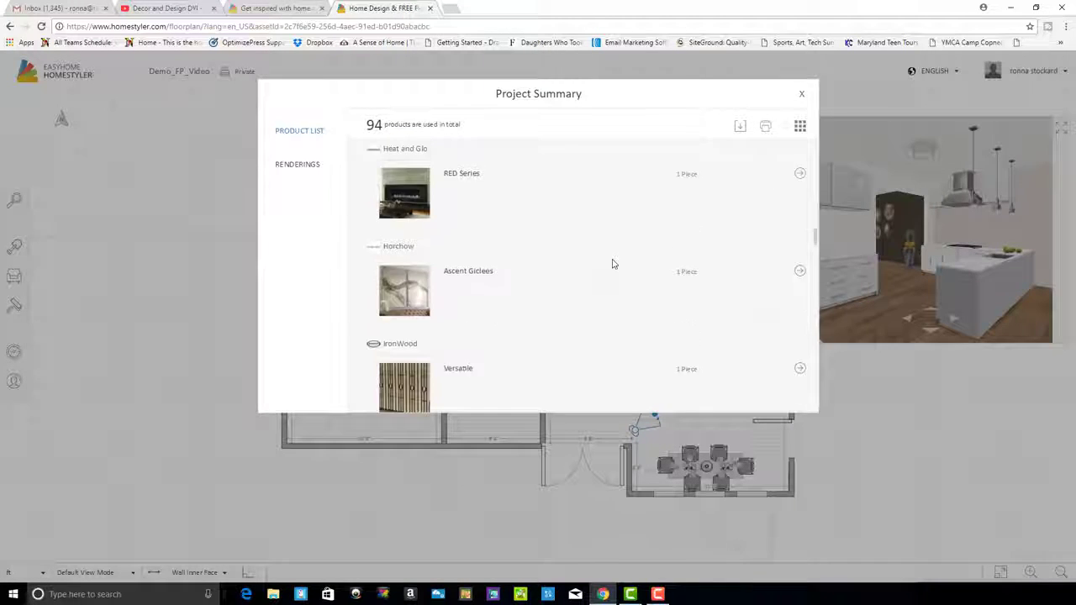
{"action": "scroll", "coordinate": [612, 264], "scroll_direction": "up", "scroll_amount": 2}
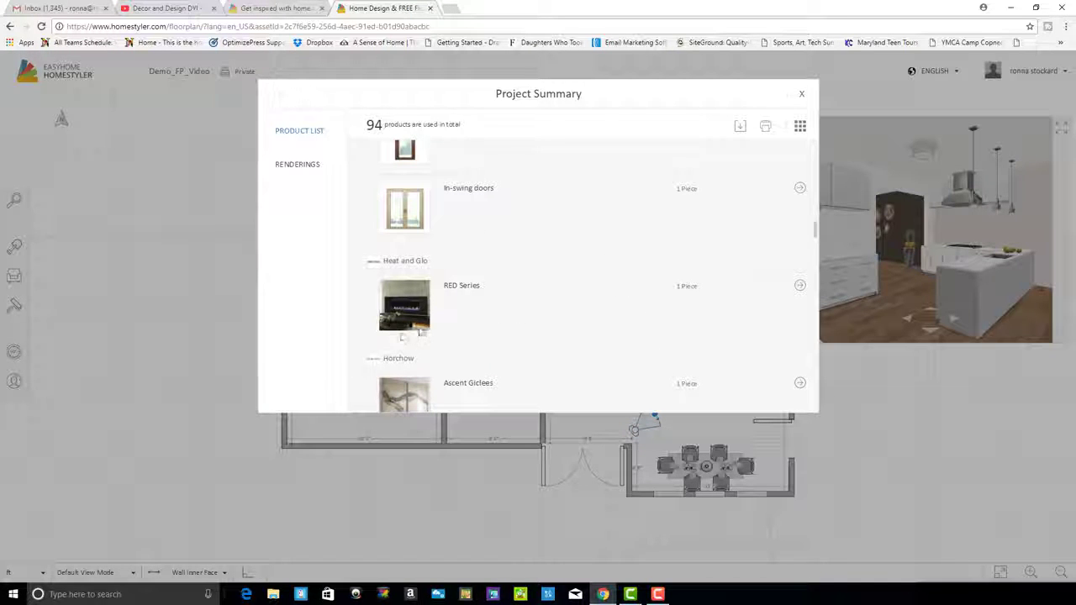
Follow the RED Series fireplace's product link, browse the Heat & Glo gas fireplaces page, and return to Homestyler, closing the project summary
{"action": "left_click", "coordinate": [800, 286]}
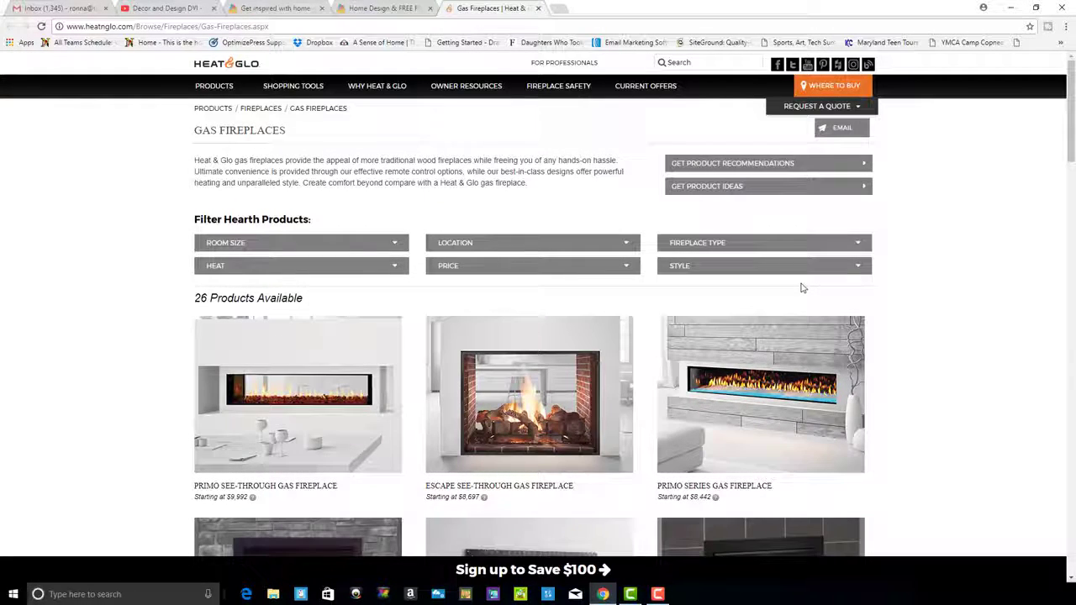
{"action": "scroll", "coordinate": [802, 289], "scroll_direction": "down", "scroll_amount": 3}
{"action": "scroll", "coordinate": [803, 288], "scroll_direction": "down", "scroll_amount": 2}
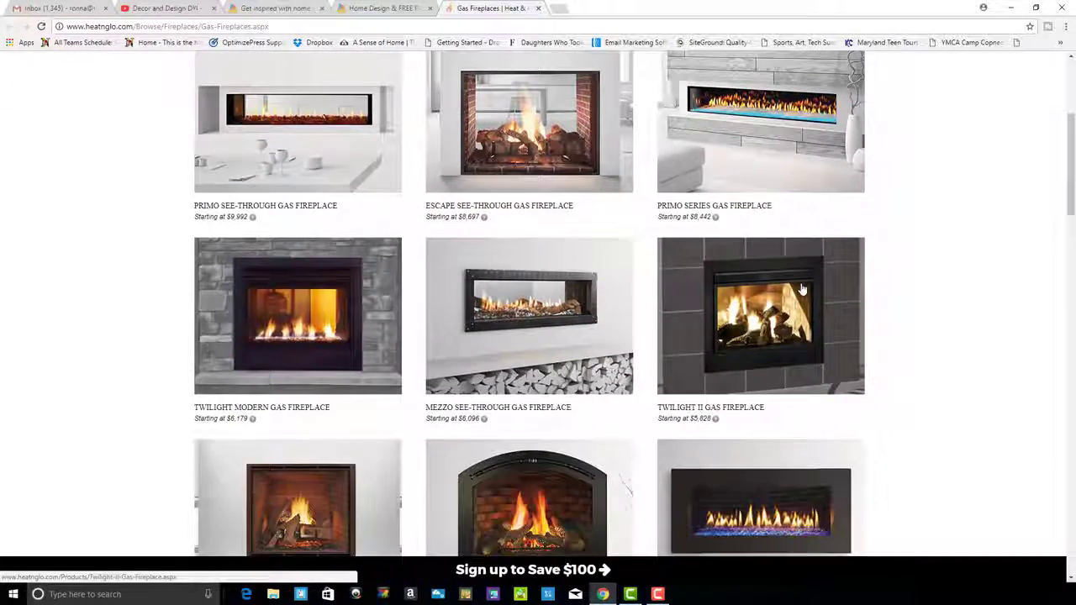
{"action": "scroll", "coordinate": [802, 288], "scroll_direction": "up", "scroll_amount": 5}
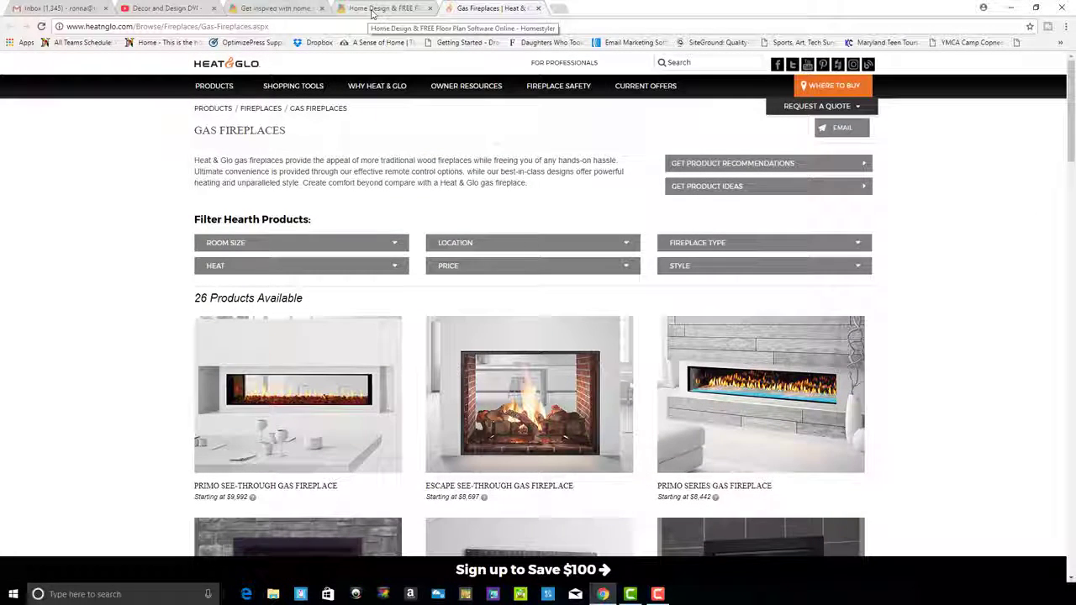
{"action": "left_click", "coordinate": [372, 9]}
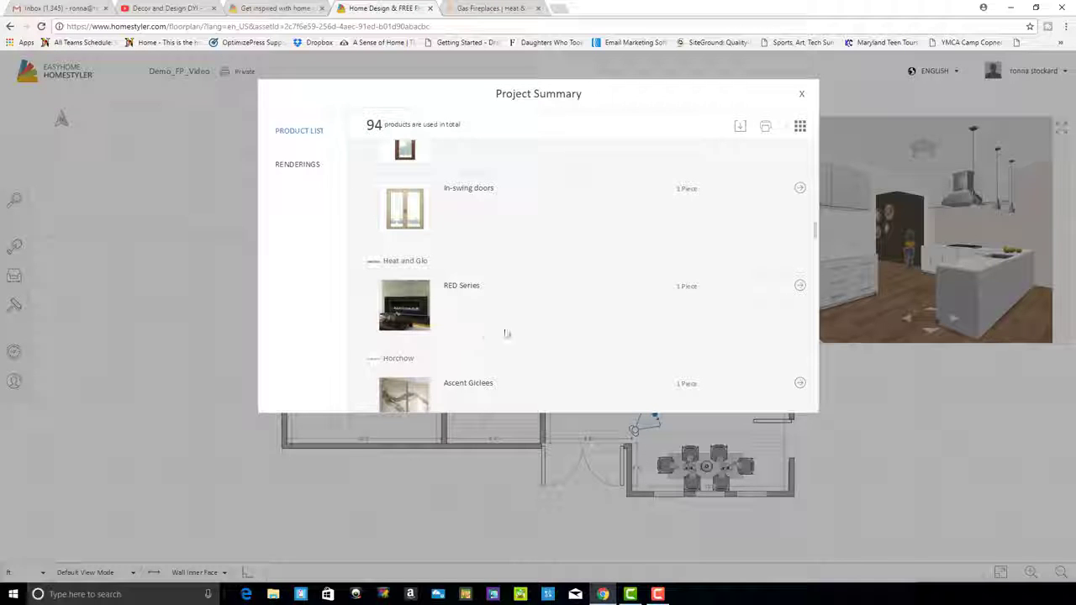
{"action": "left_click", "coordinate": [804, 97]}
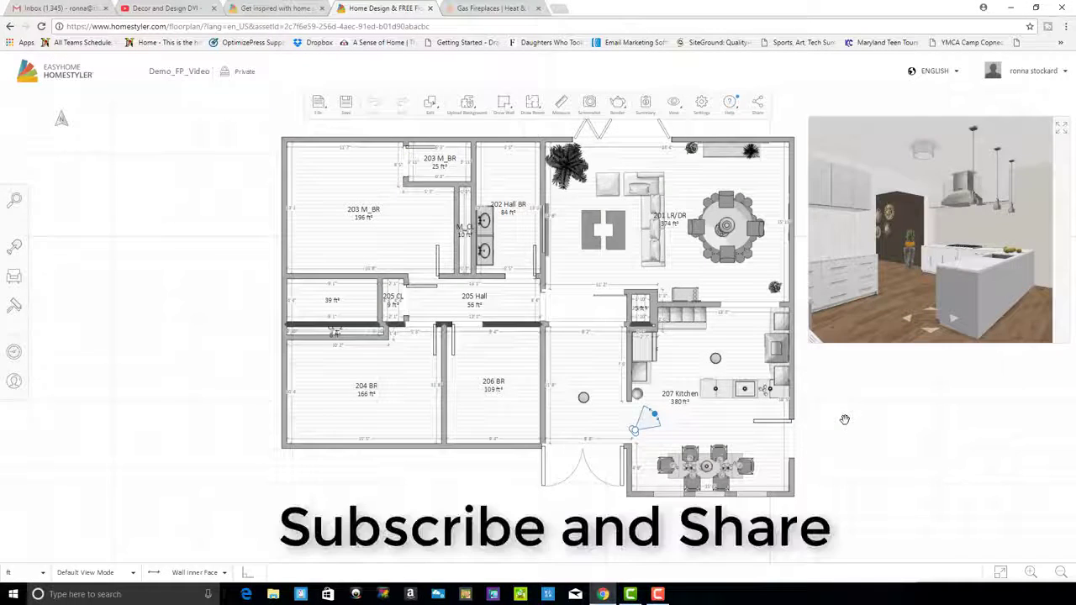